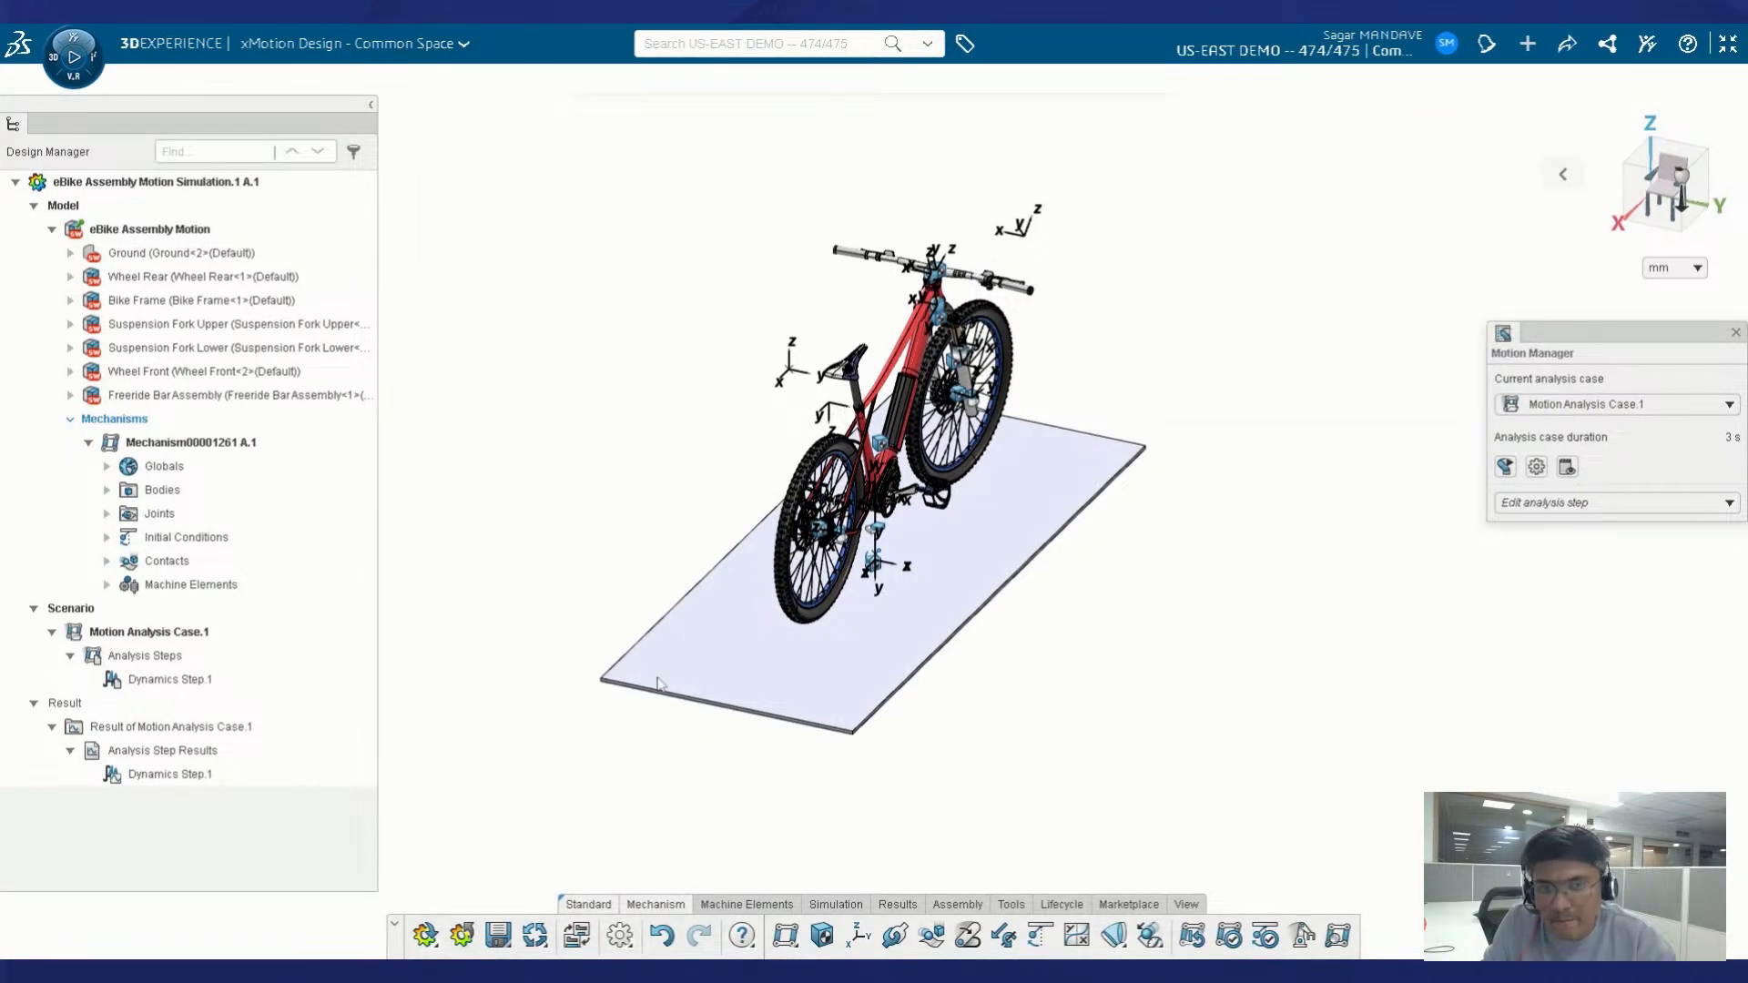
- Close the Motion Manager of the eBike assembly simulation
scroll(930, 596, "up", 2)
middle_click_drag(930, 595, 452, 593)
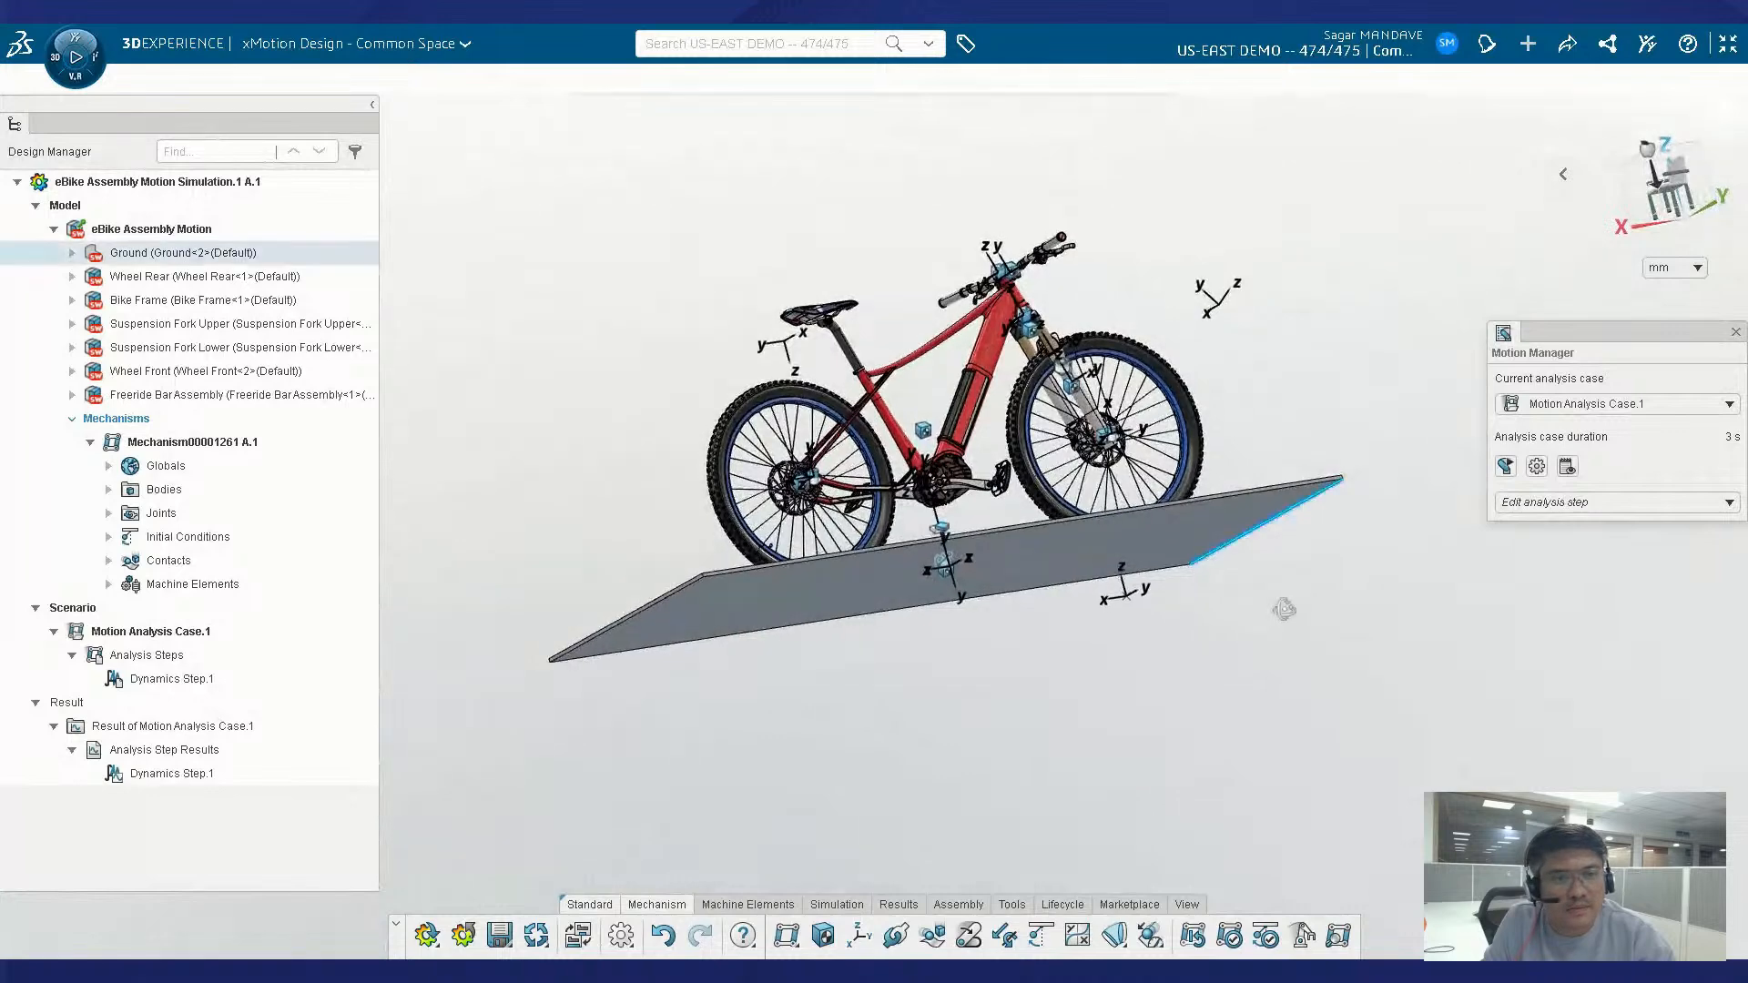
middle_click_drag(1284, 609, 1241, 674)
middle_click_drag(693, 474, 710, 401)
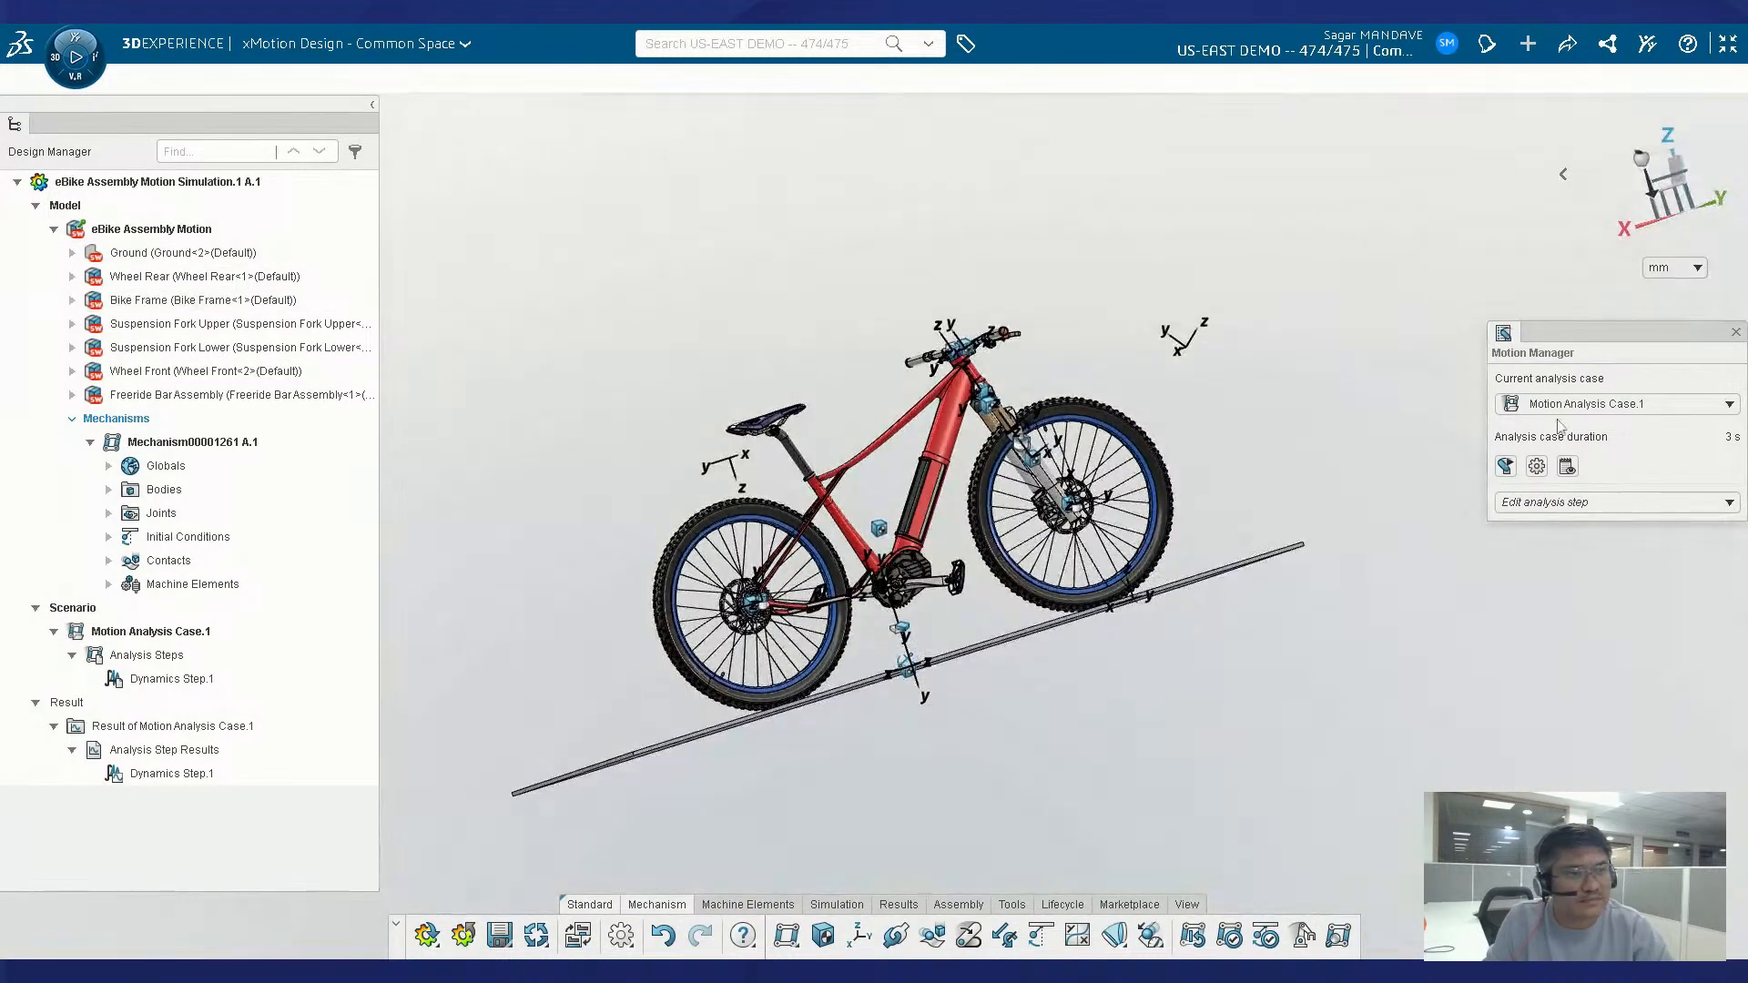
left_click(1736, 333)
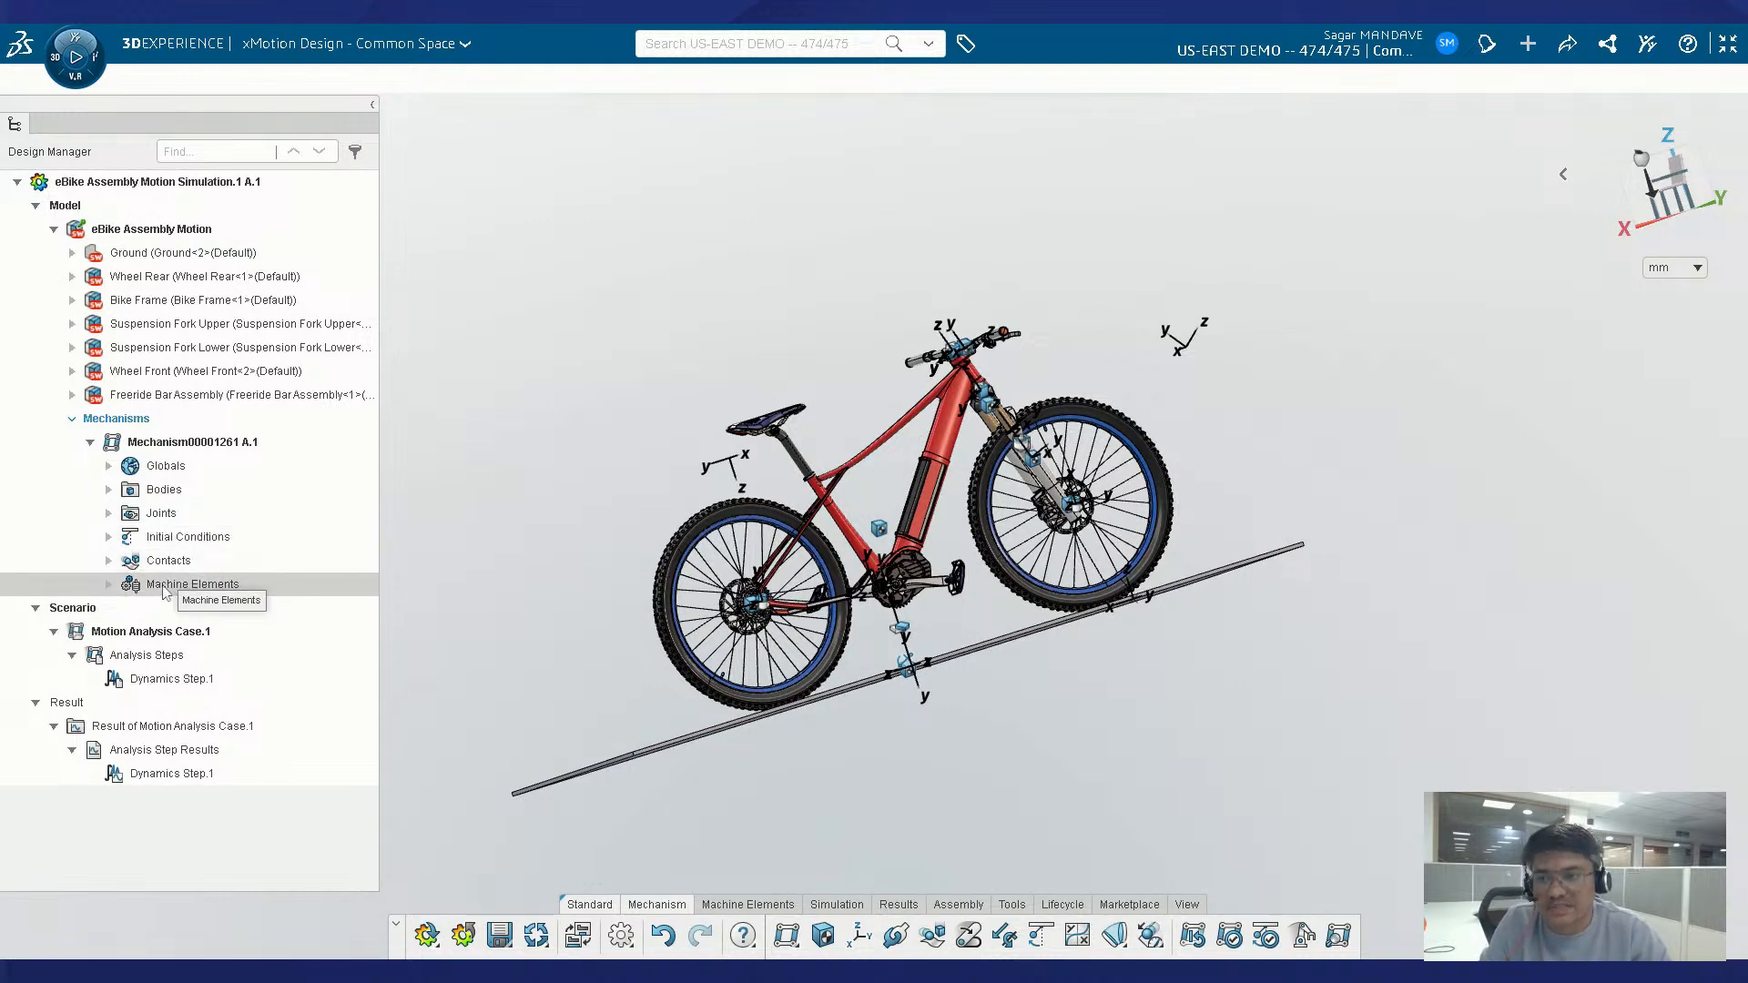
- List the bodies of the mechanism and highlight the Ground<2> body in the model
left_click(109, 490)
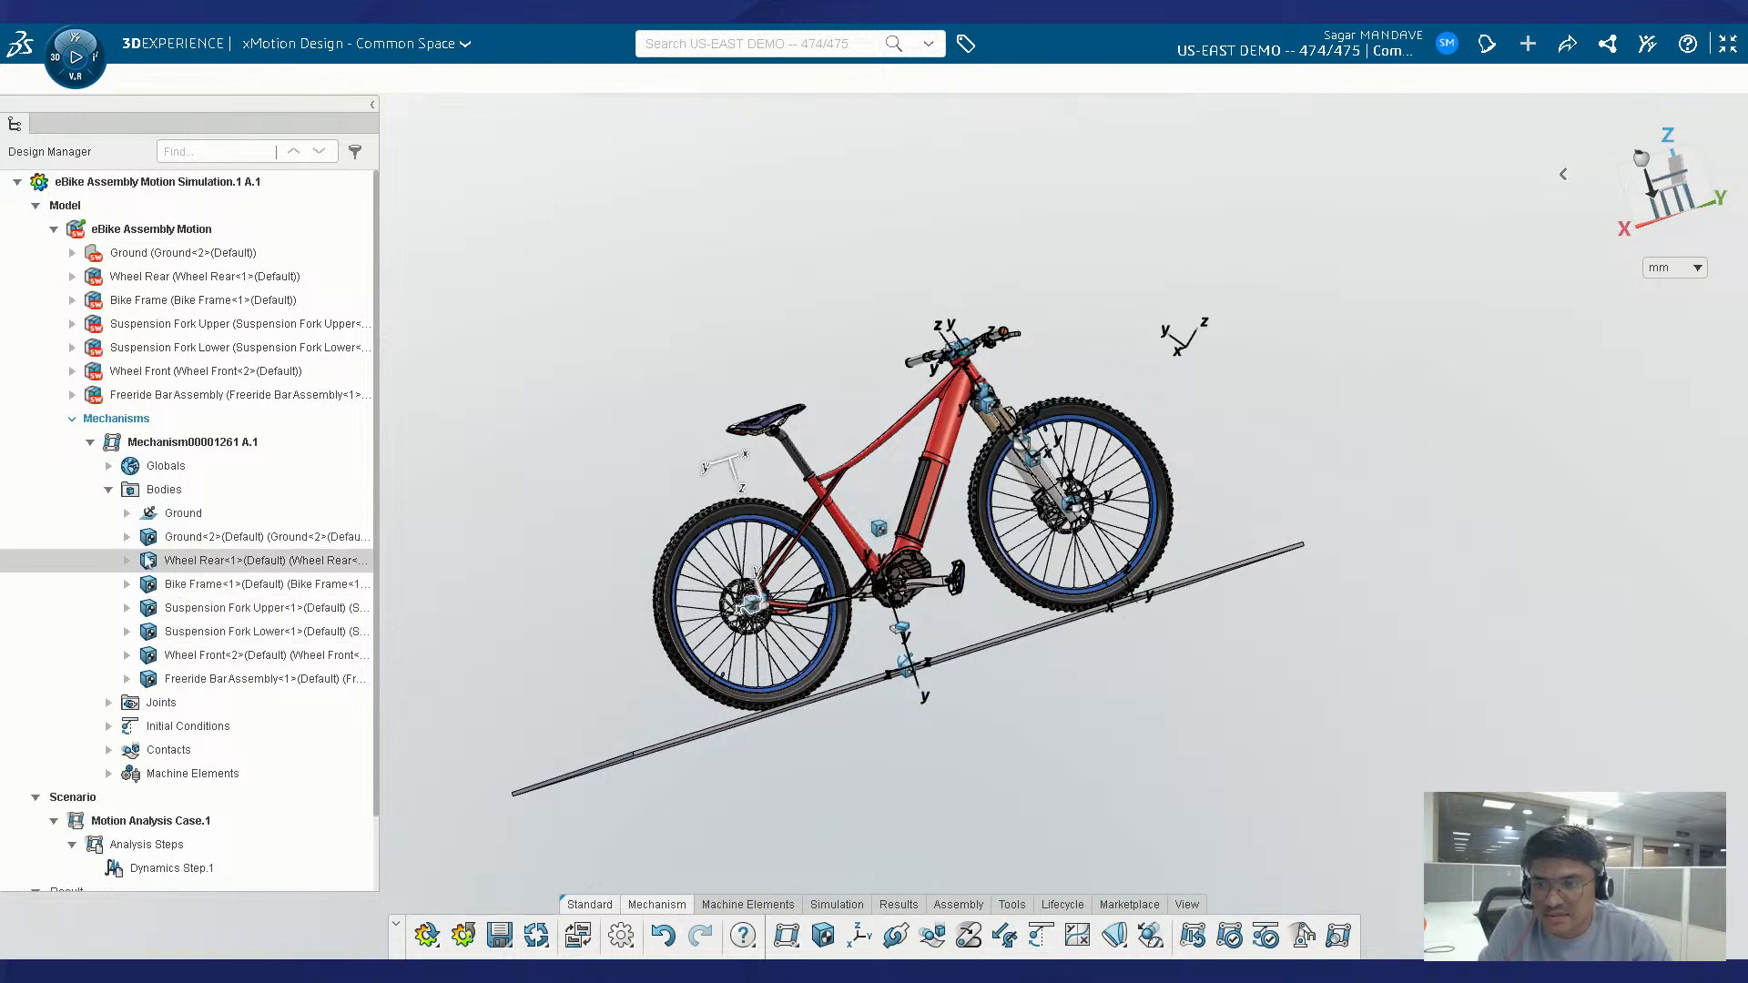
left_click(201, 538)
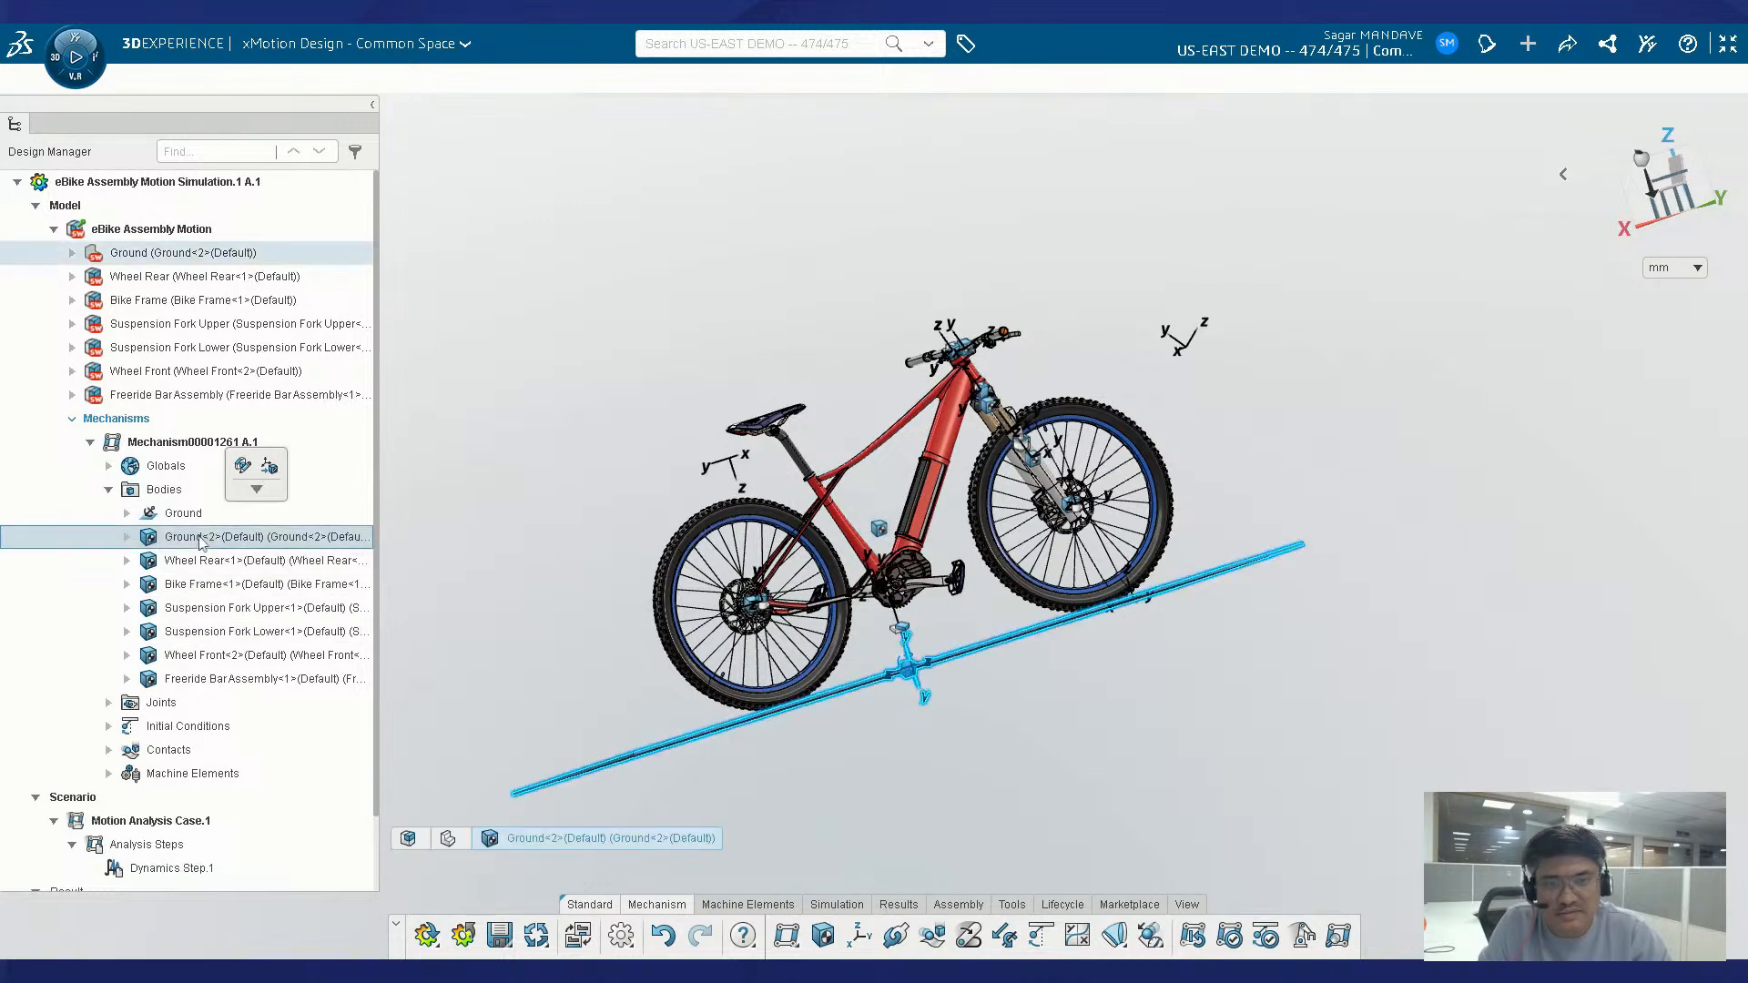
middle_click_drag(1416, 569, 1580, 668)
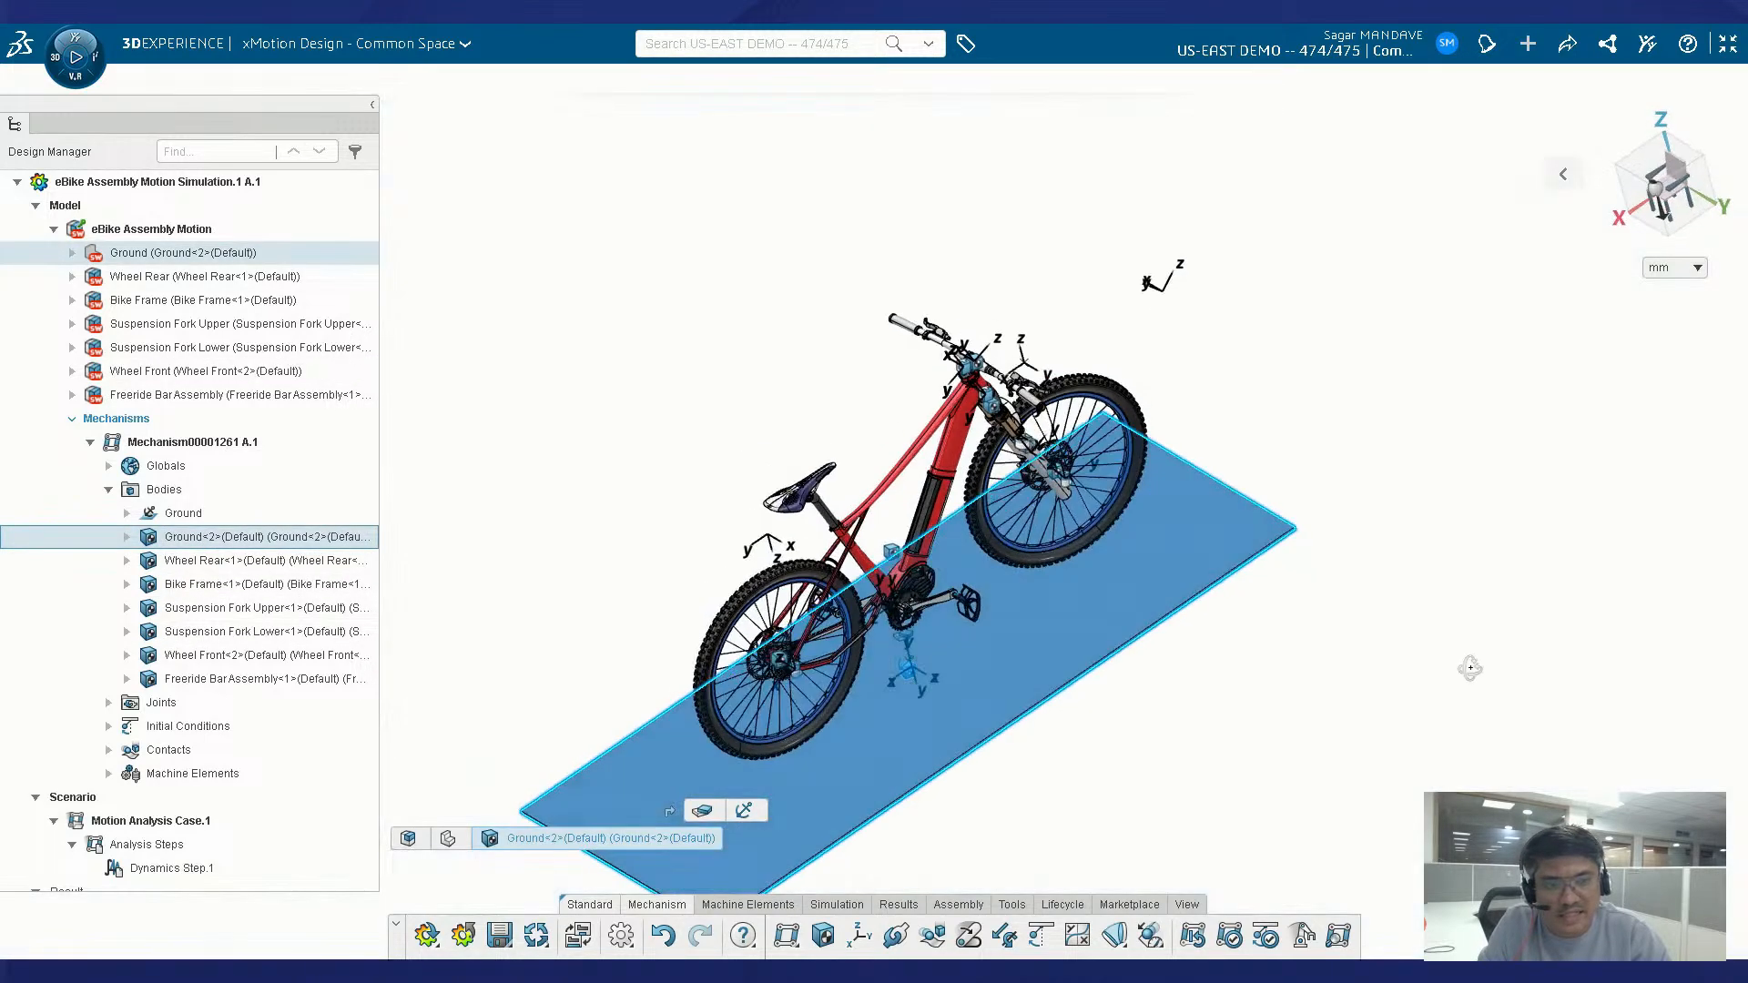
- Examine the Bike Frame body and its Body Reference Marker.1, Wheel Rear and Upper Suspension Fork markers
left_click(210, 586)
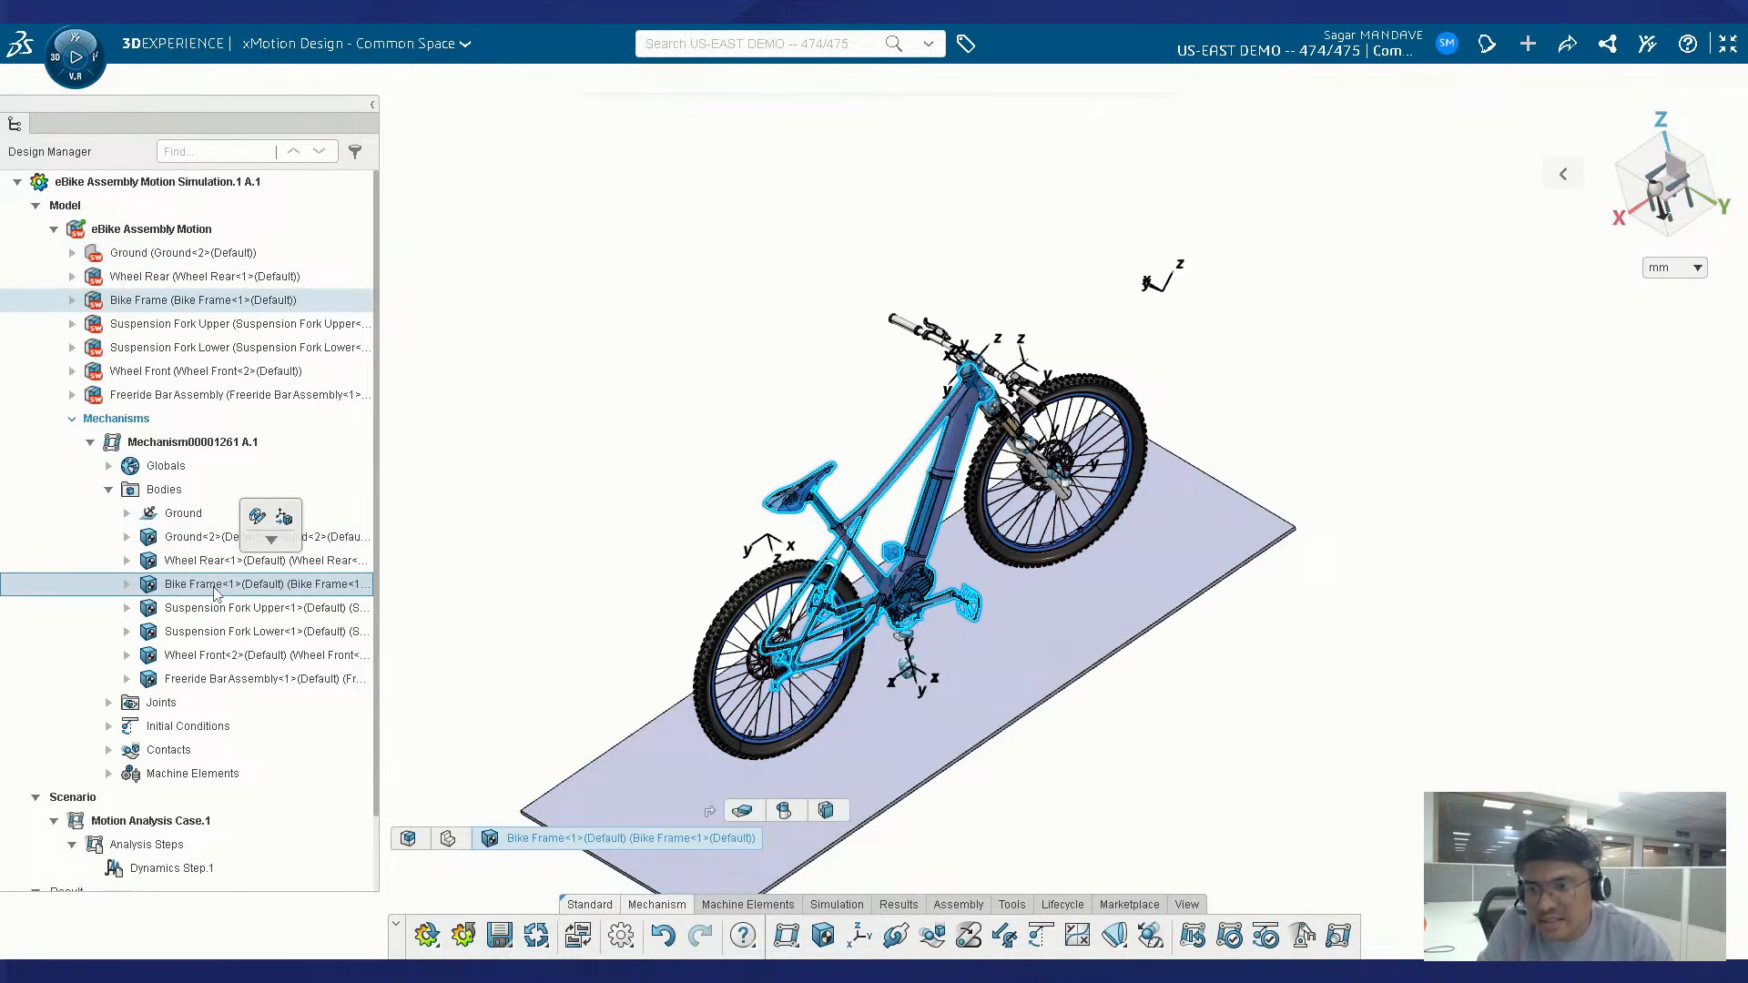
left_click(127, 586)
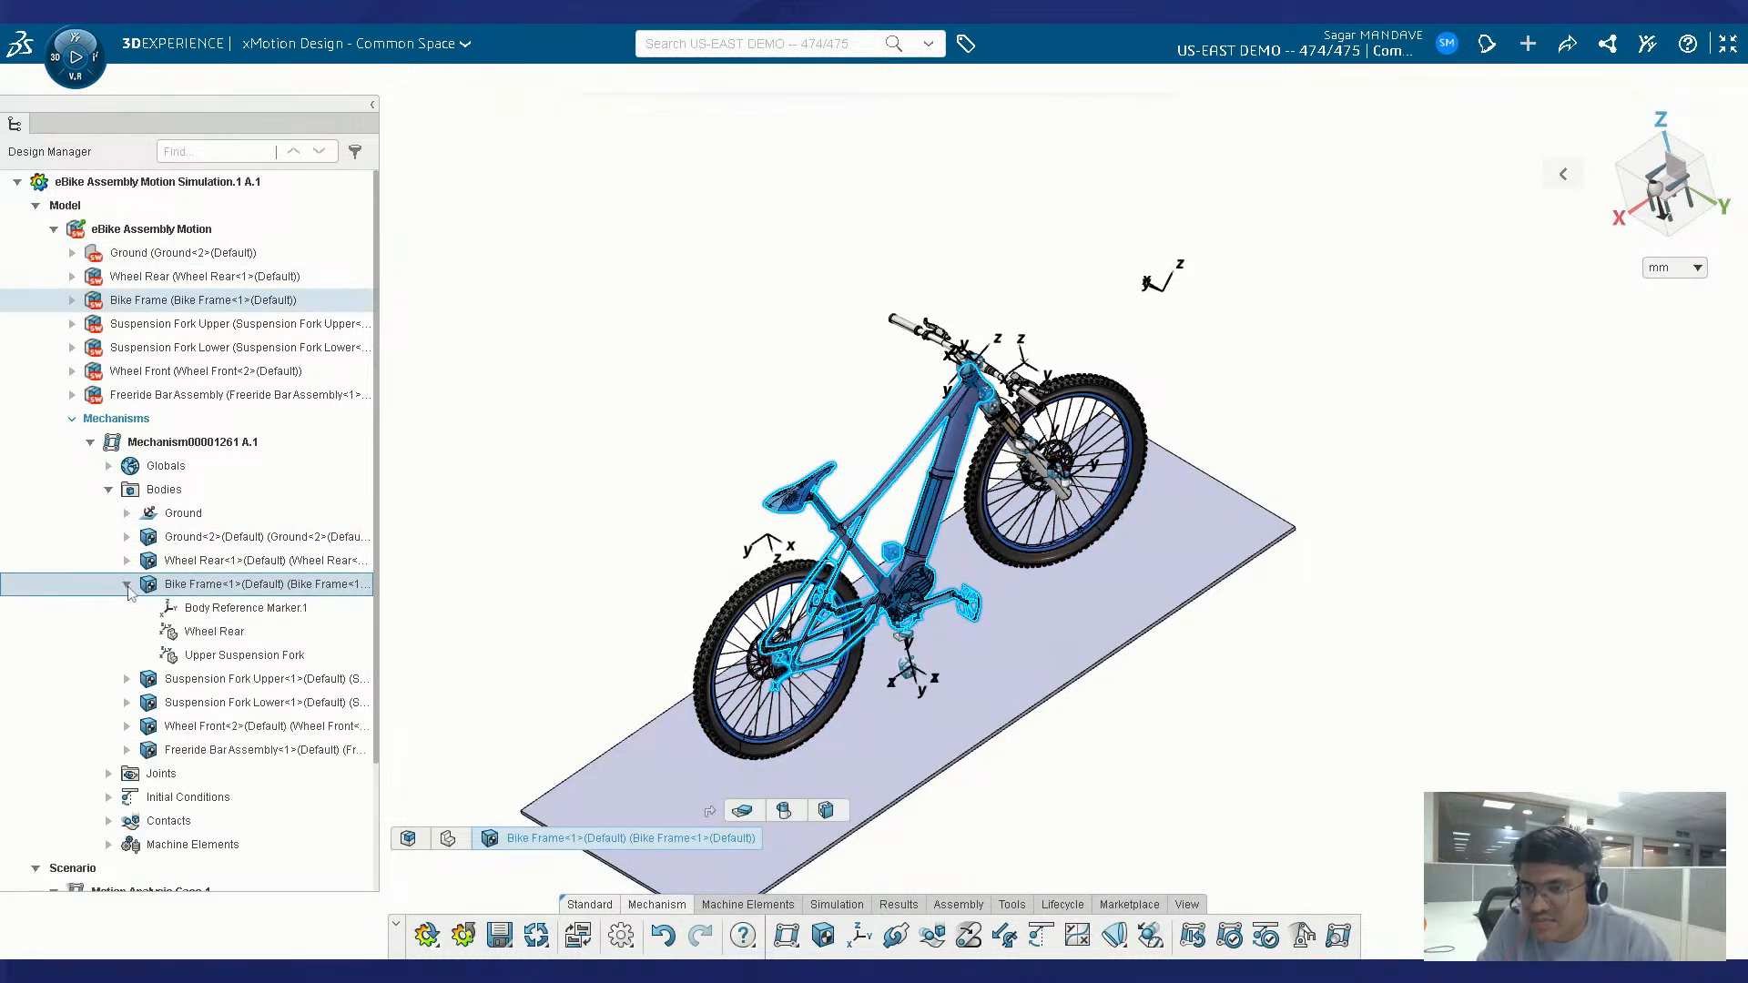
left_click(228, 610)
left_click(226, 634)
left_click(224, 657)
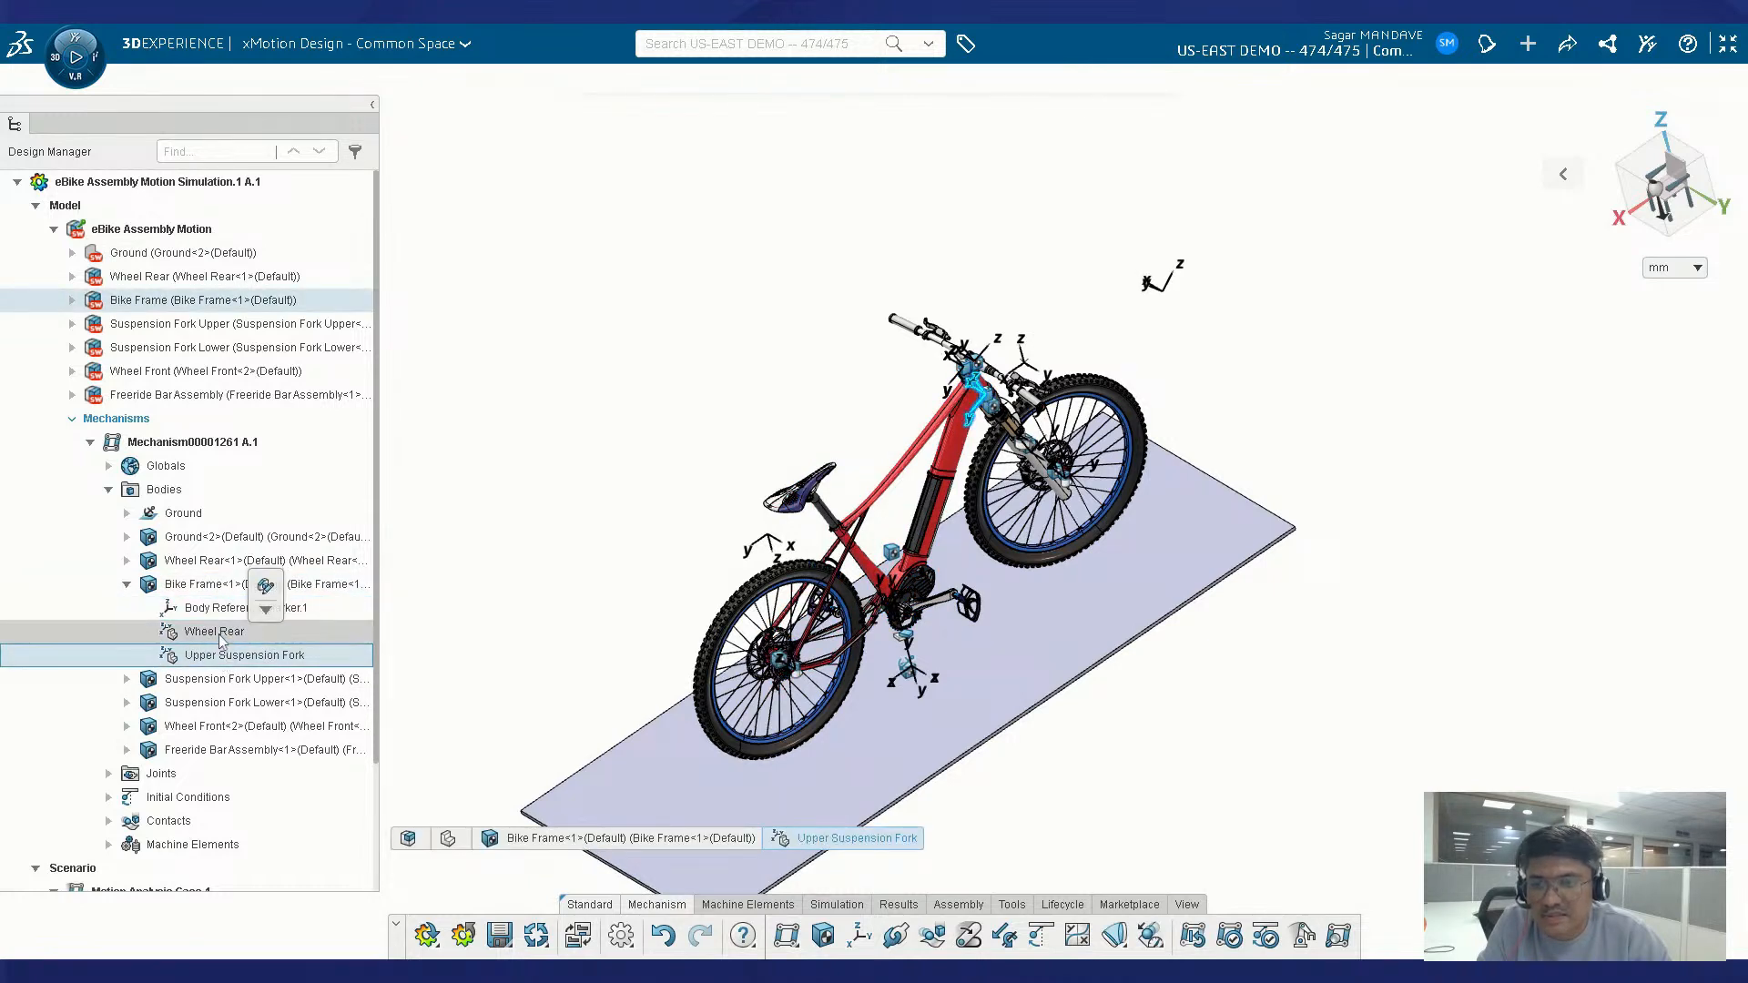
left_click(221, 635)
left_click(221, 615)
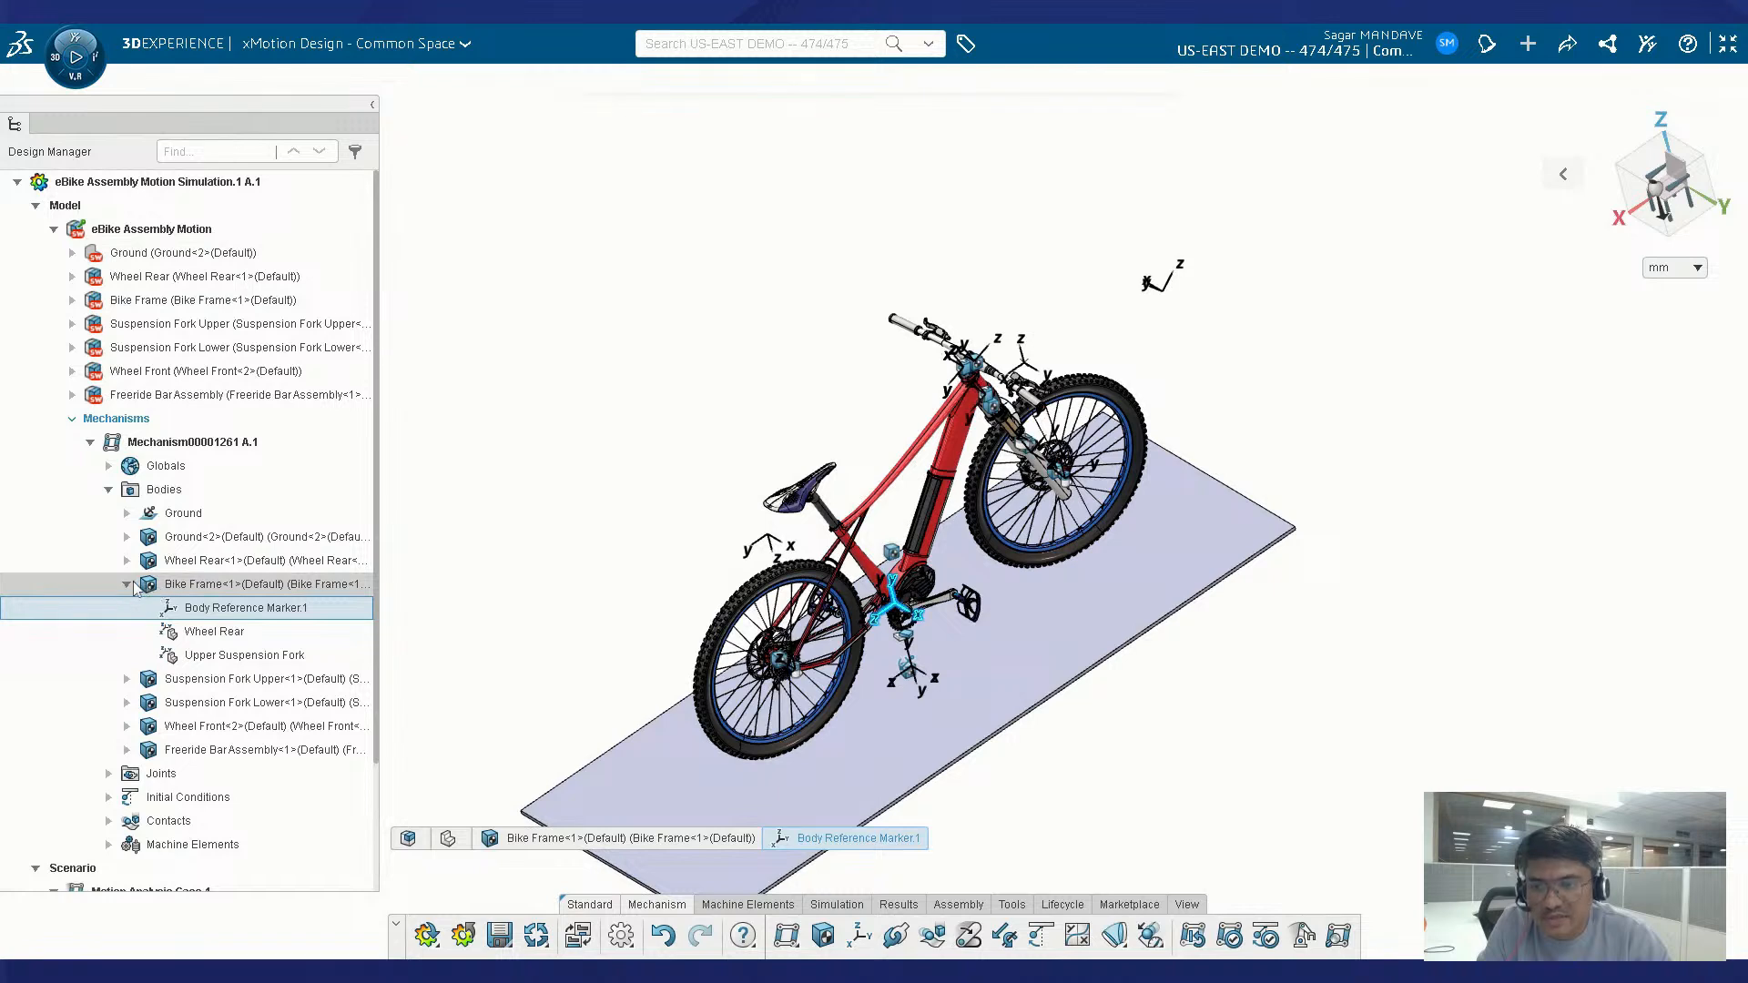
left_click(127, 584)
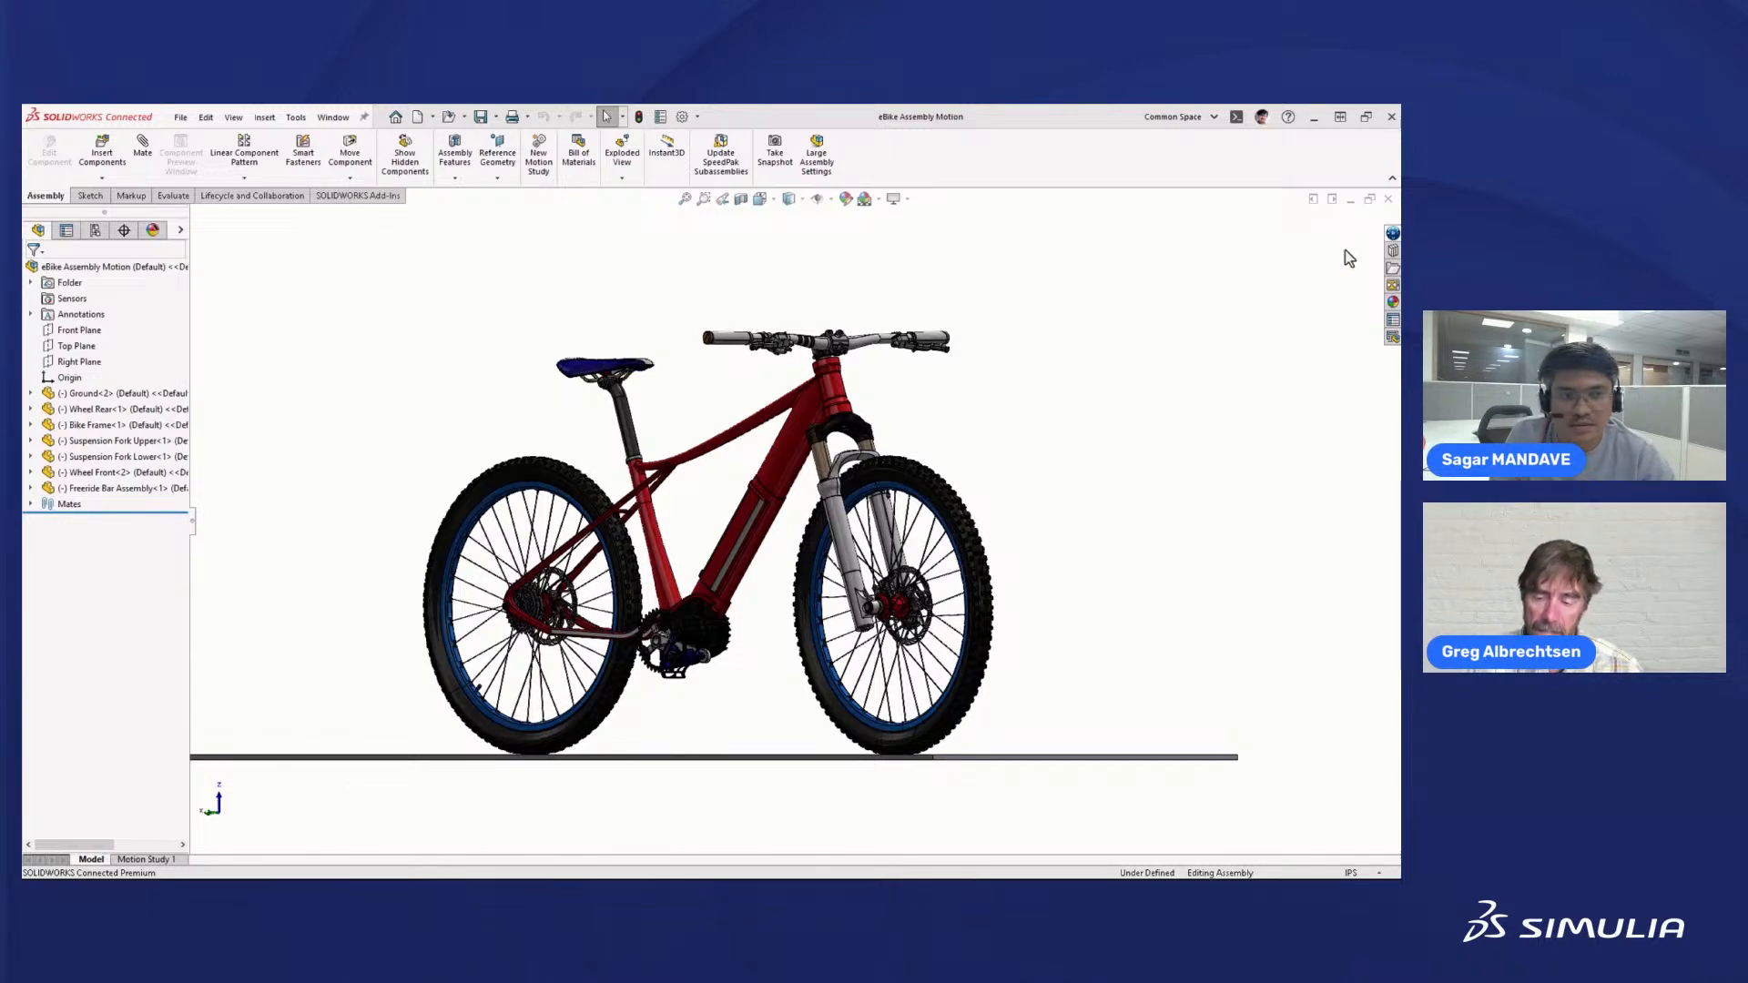
- In SOLIDWORKS, show the 3DEXPERIENCE session structure of the eBike assembly
left_click(1390, 237)
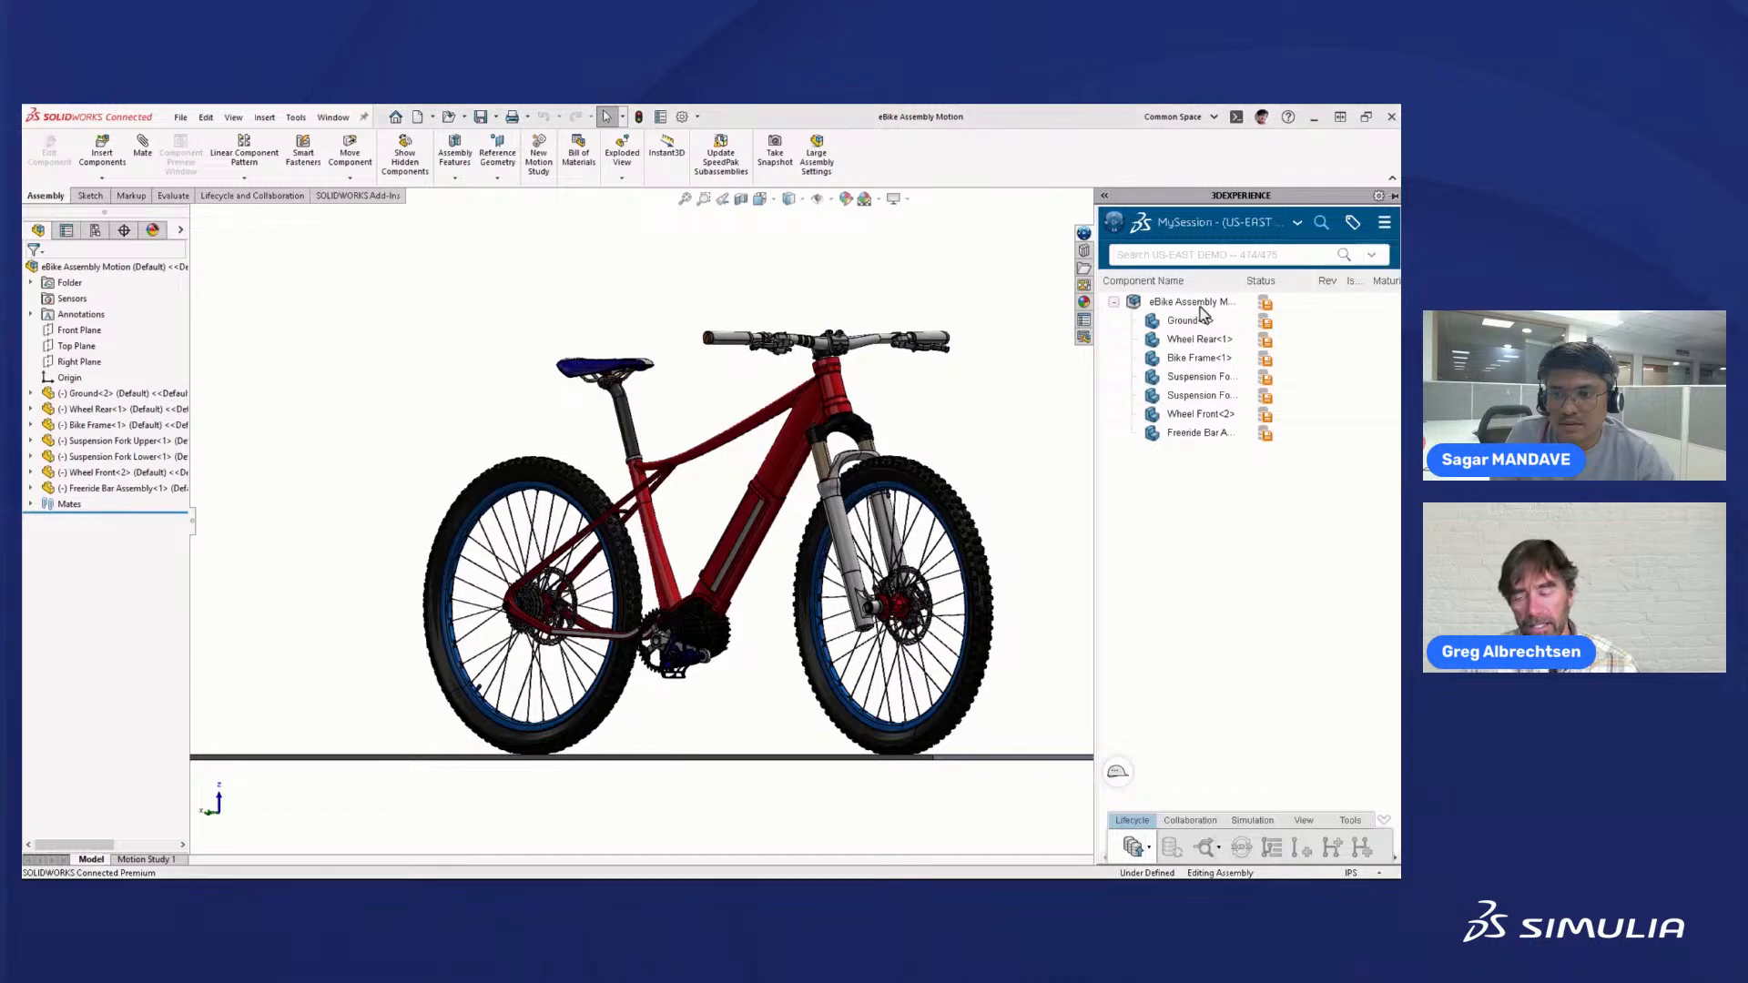
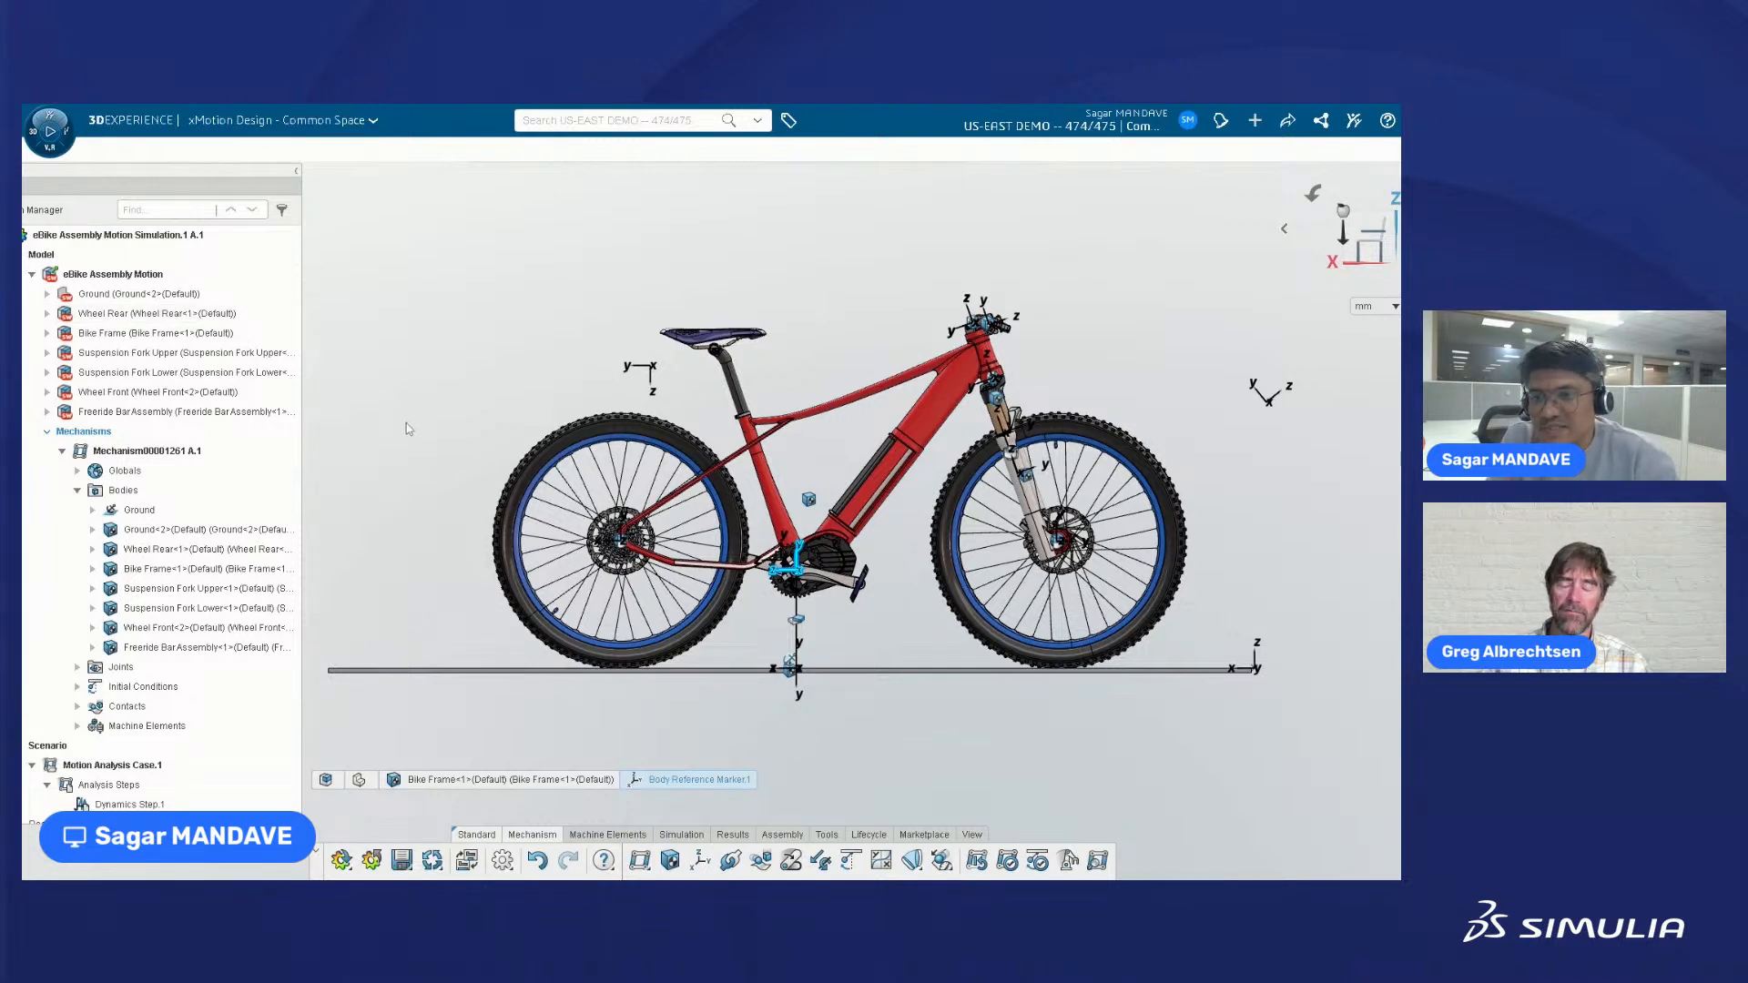
- In xMotion Design, highlight each mechanism body in turn, from Ground<2> through the wheels, frame and forks to Freeride Bar Assembly
scroll(893, 620, "down", 5)
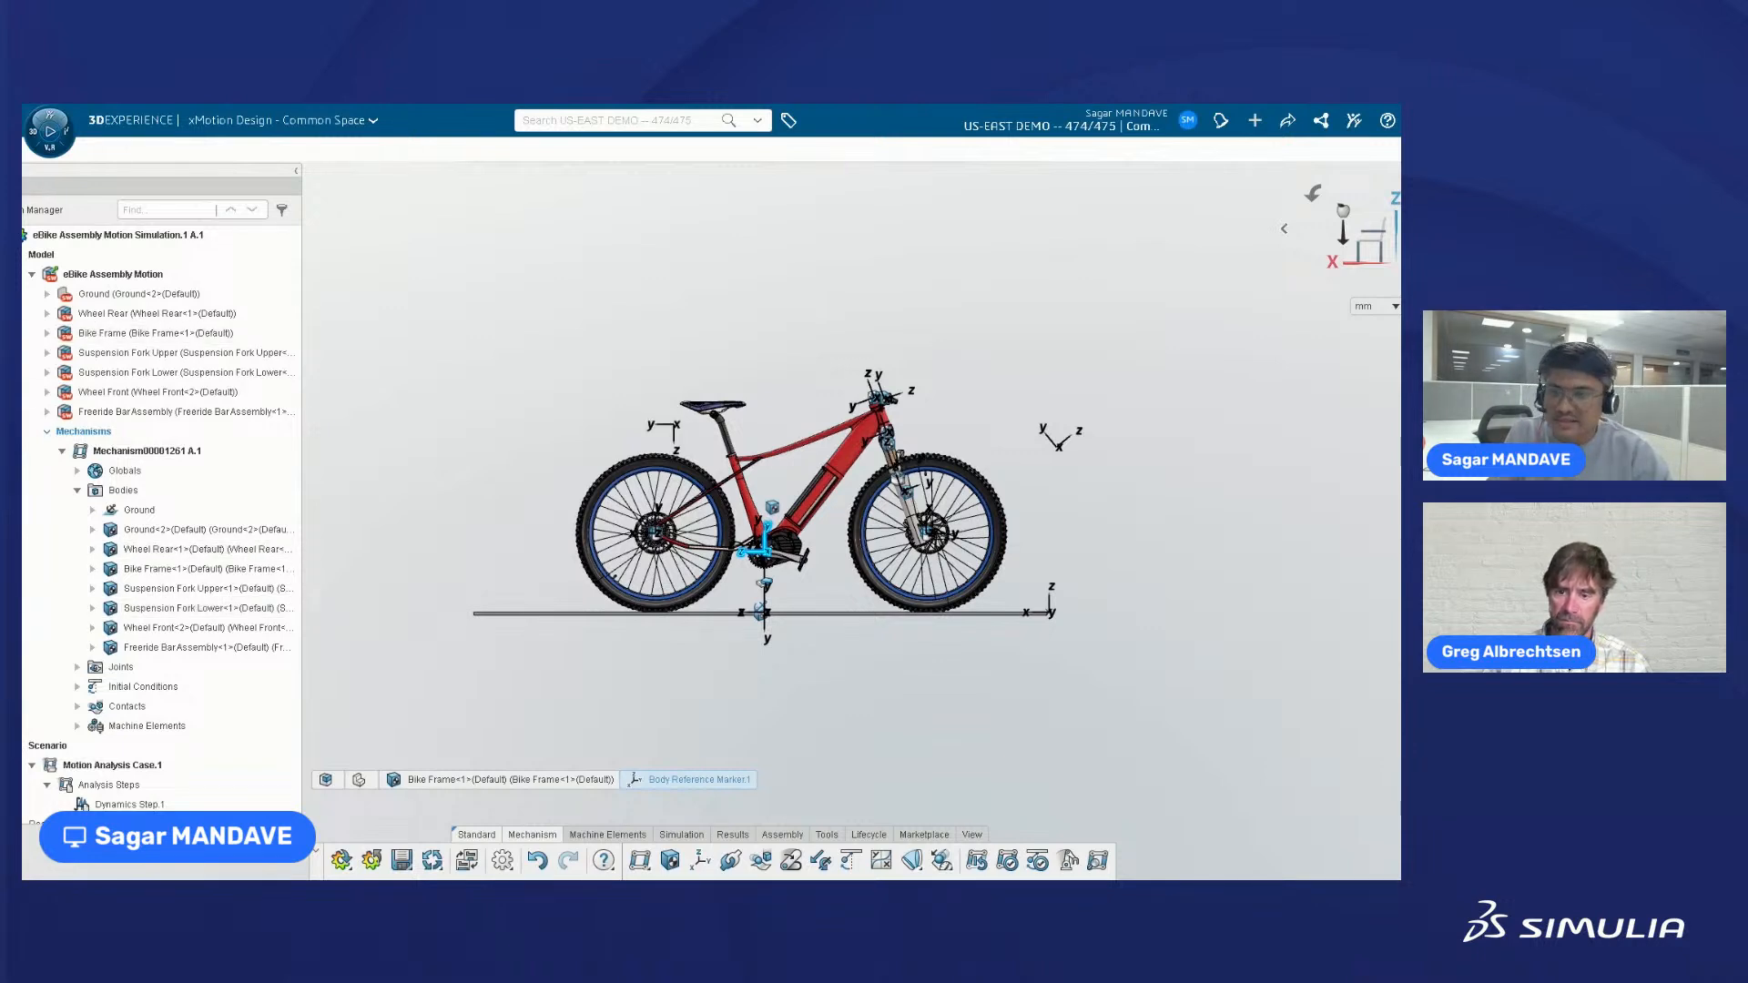
left_click(201, 529)
middle_click_drag(756, 659, 831, 722)
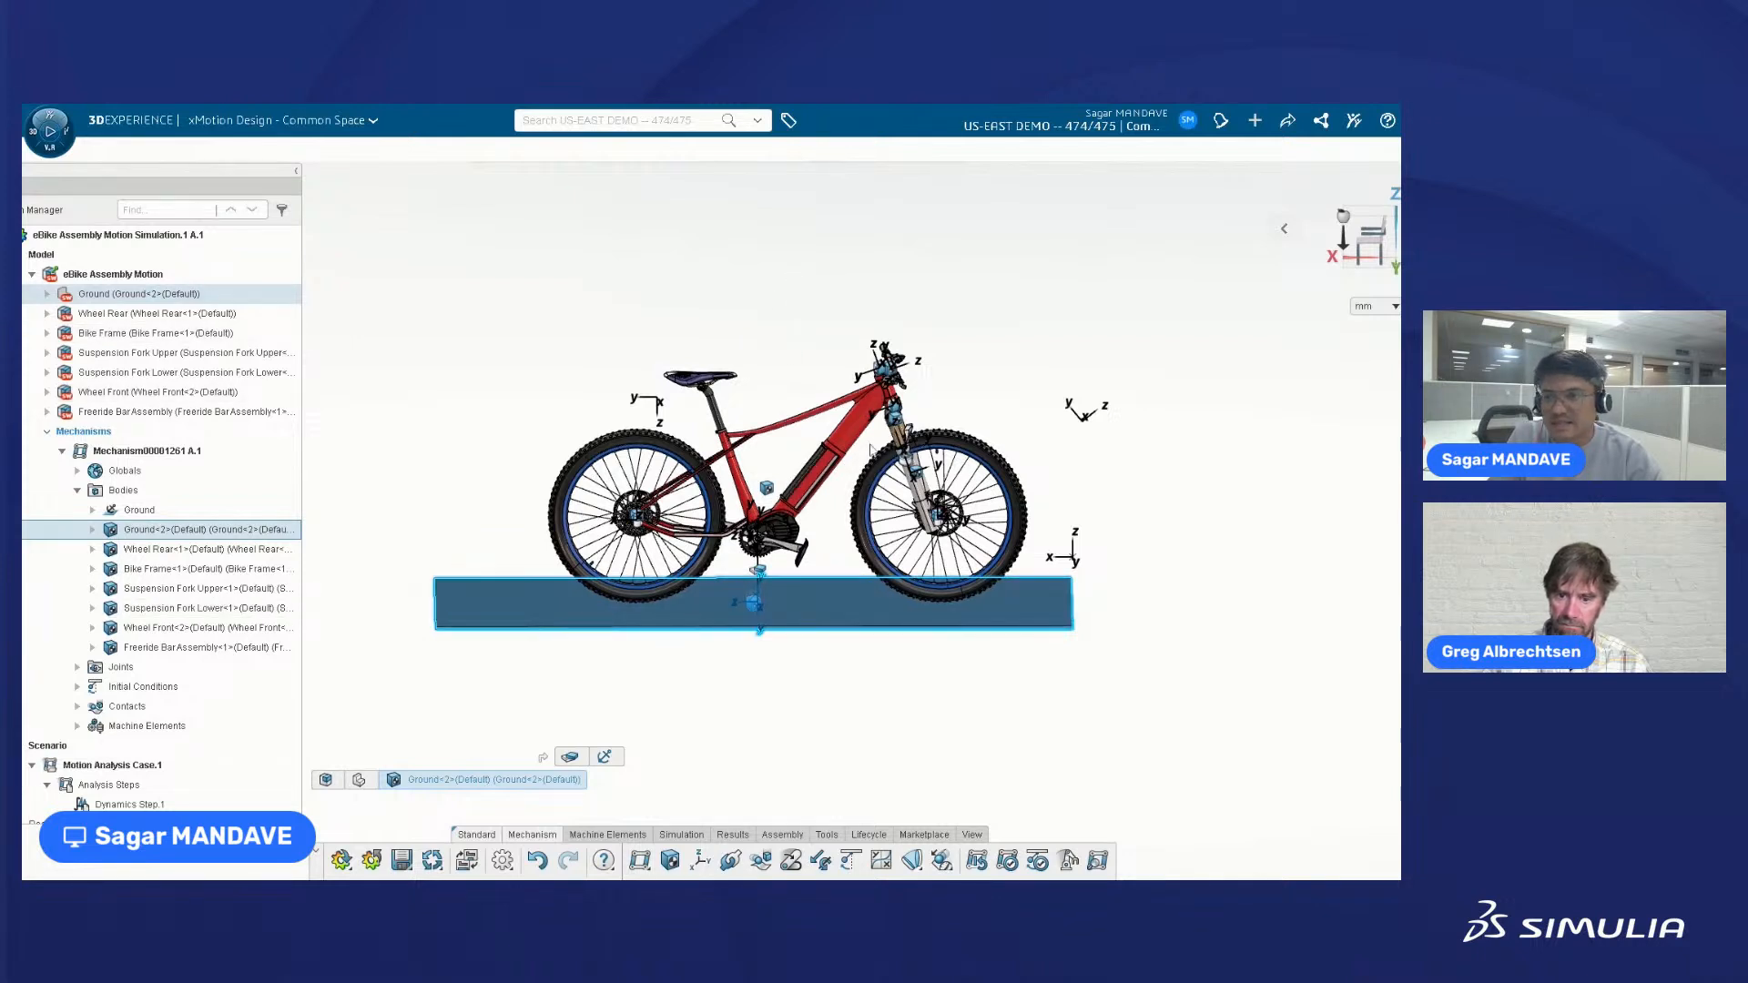
left_click(161, 550)
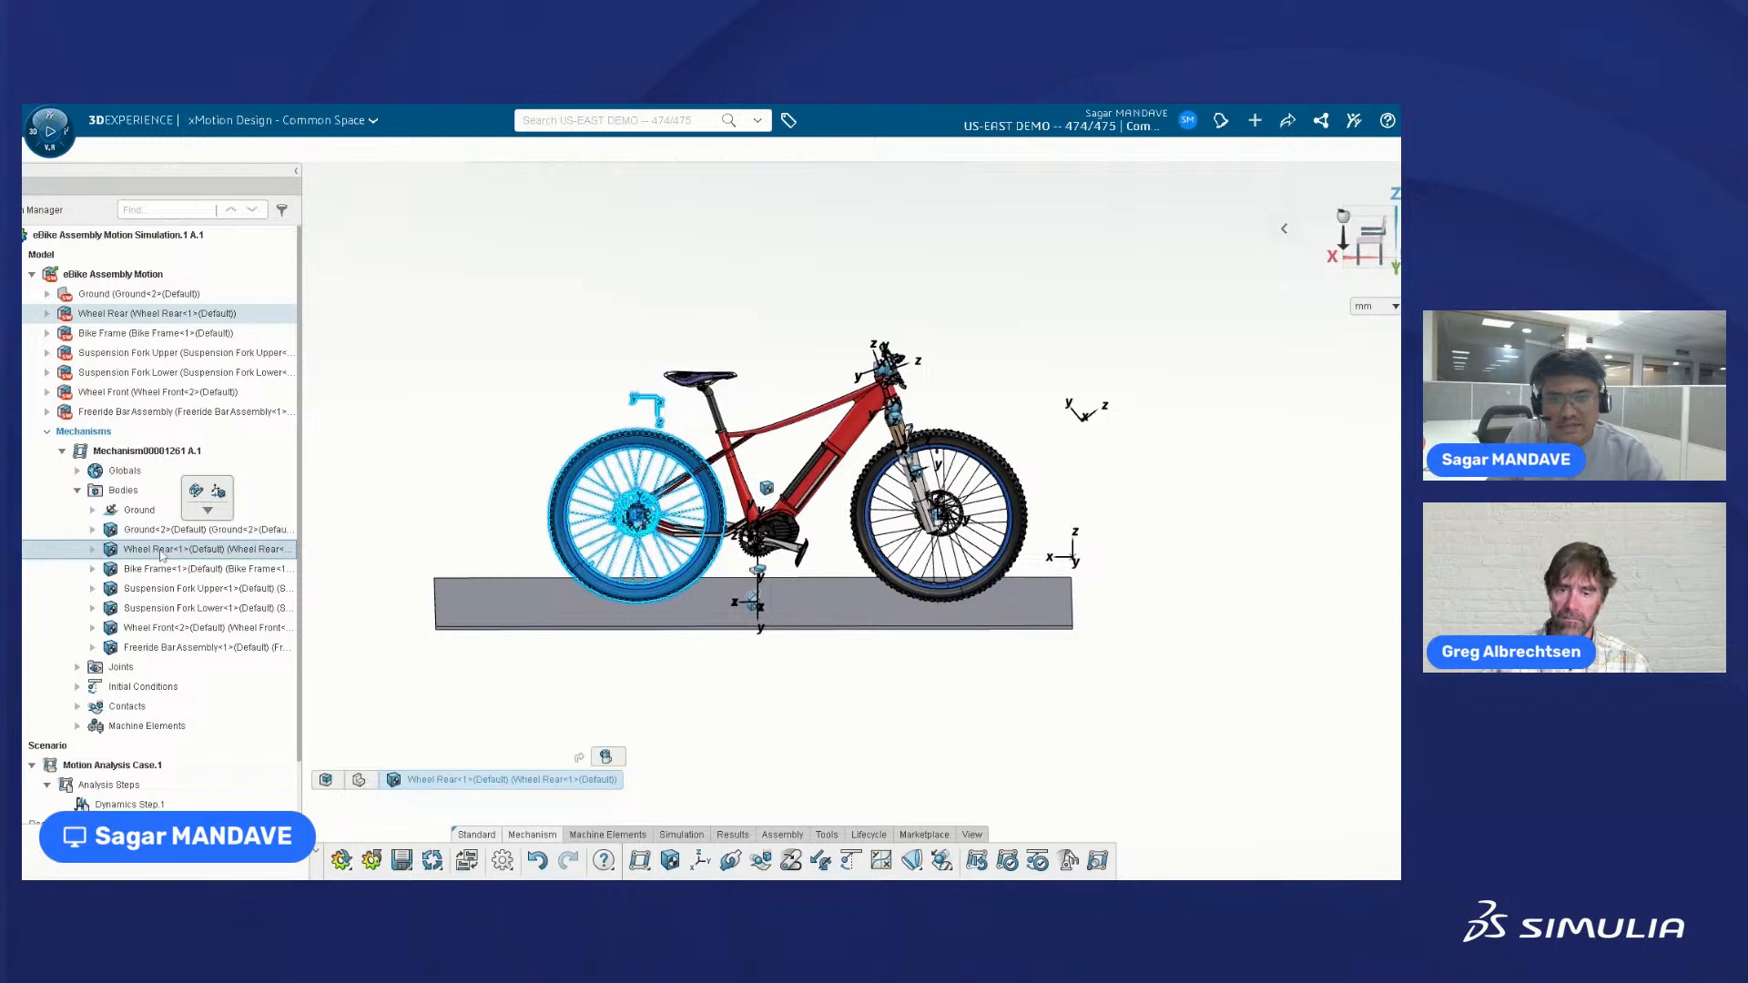
left_click(161, 571)
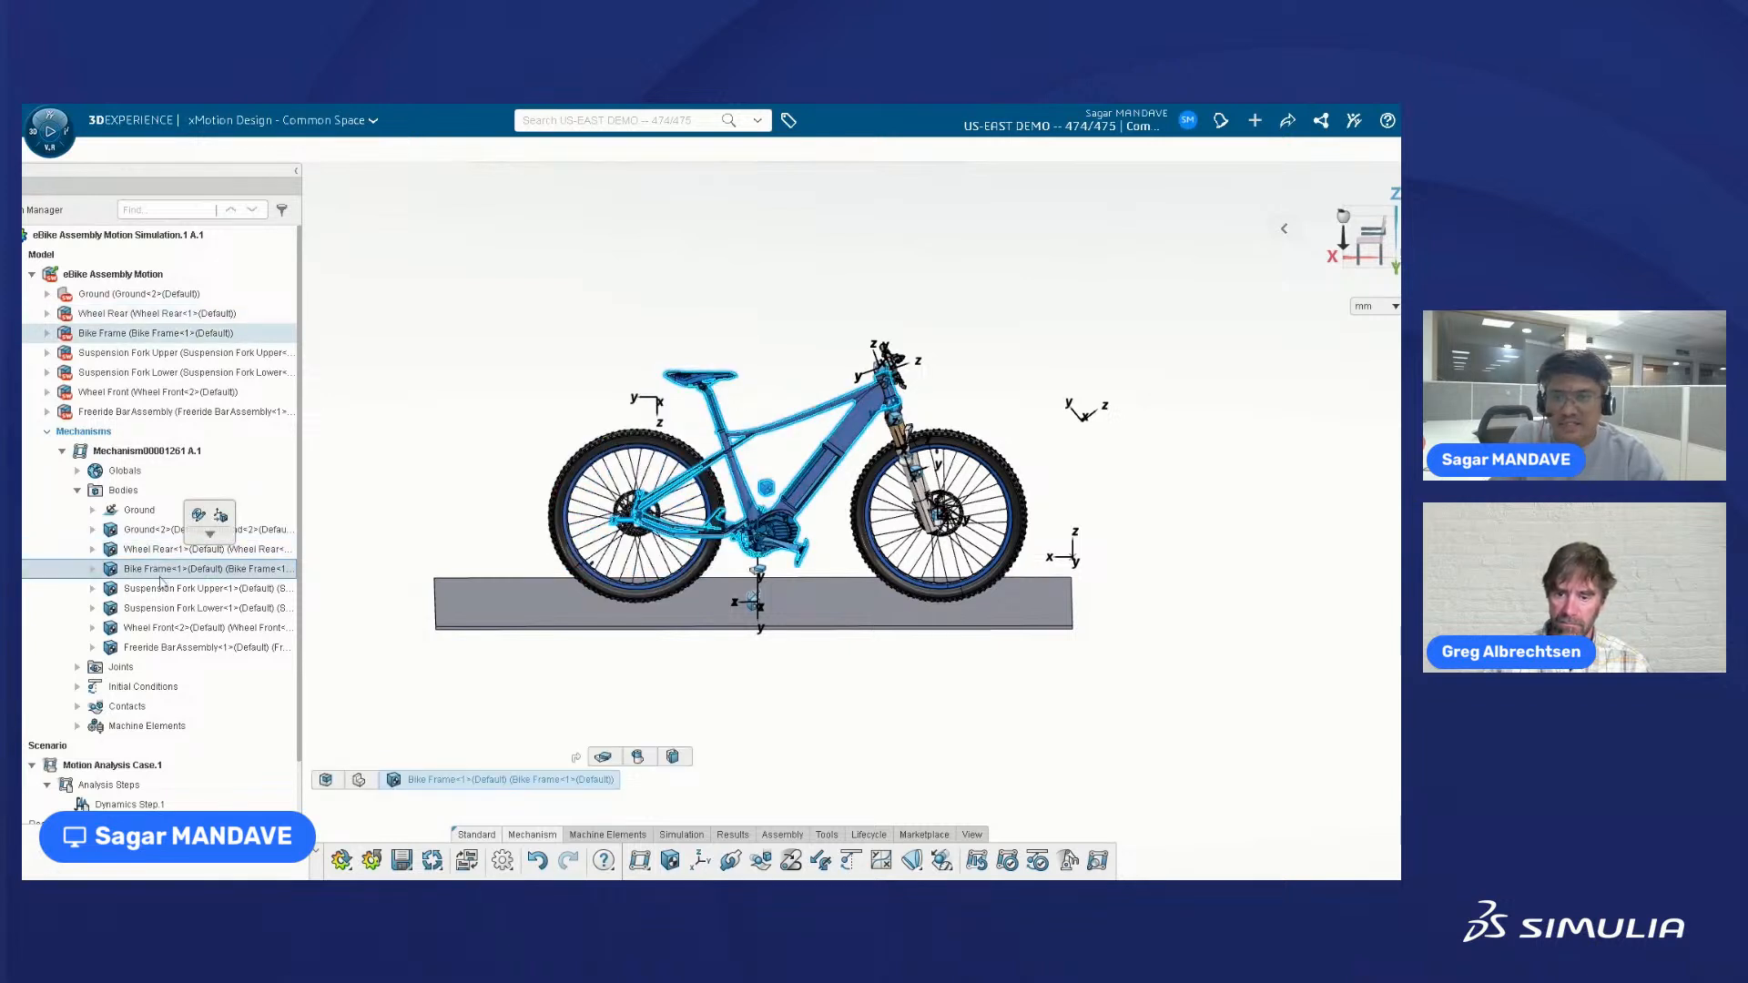
left_click(162, 590)
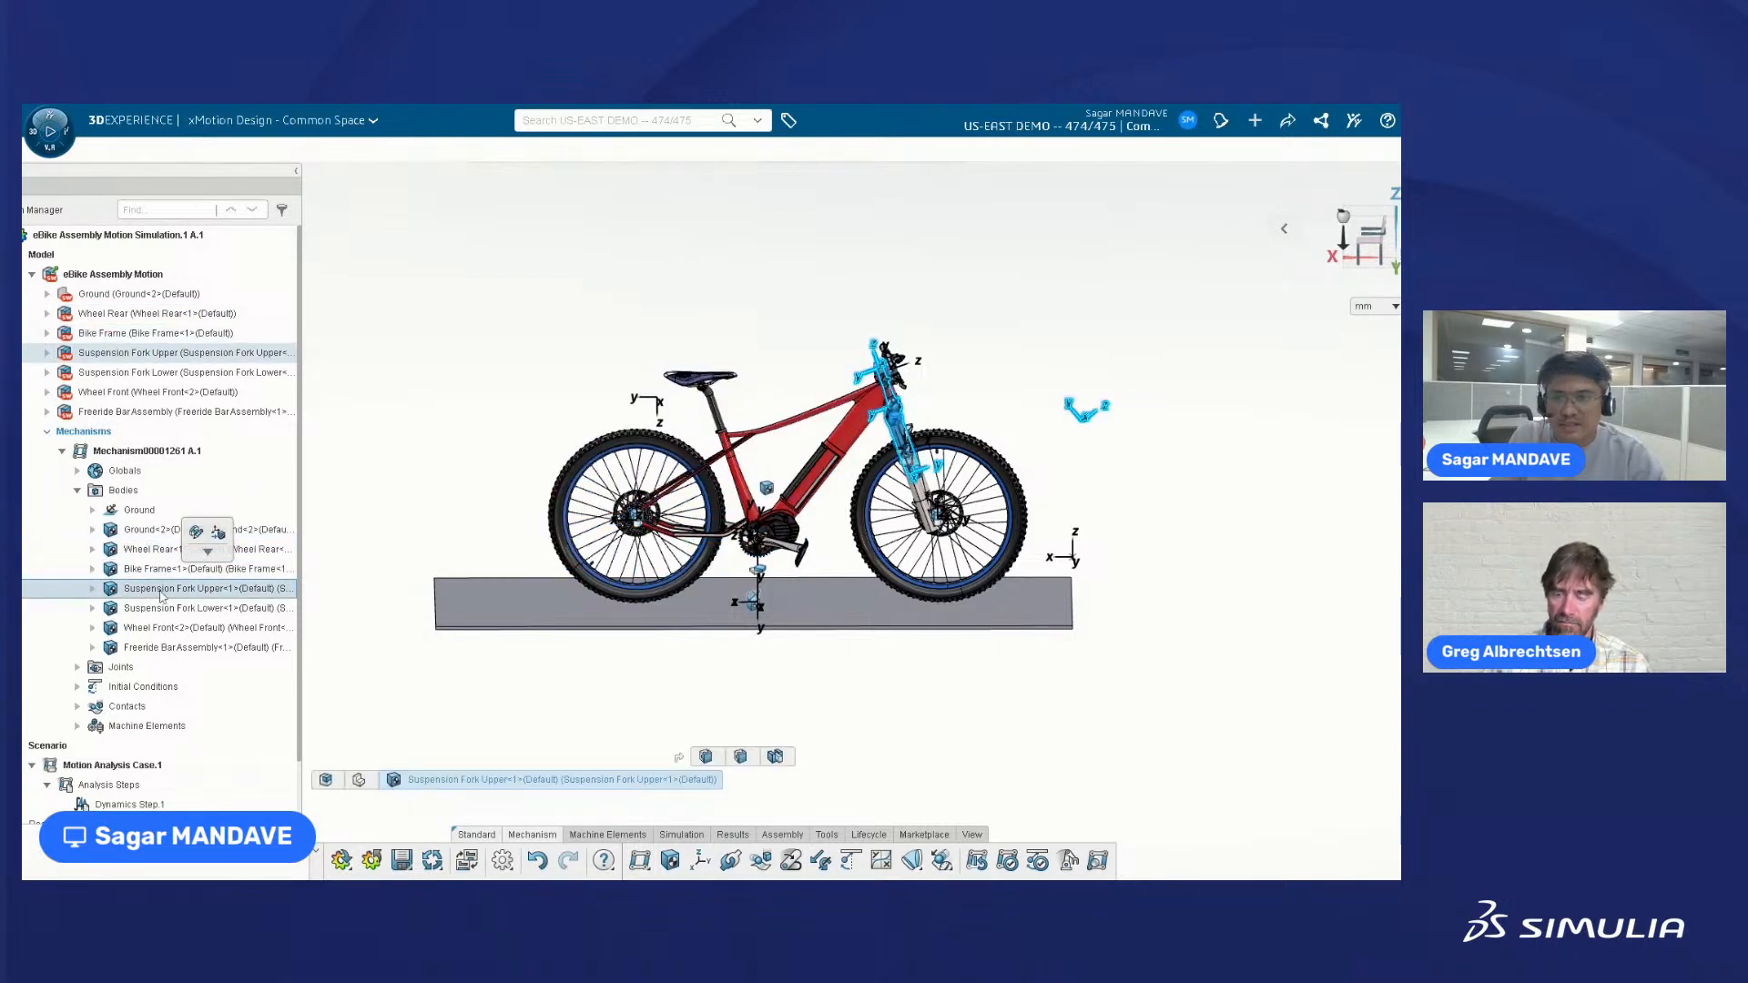
left_click(161, 612)
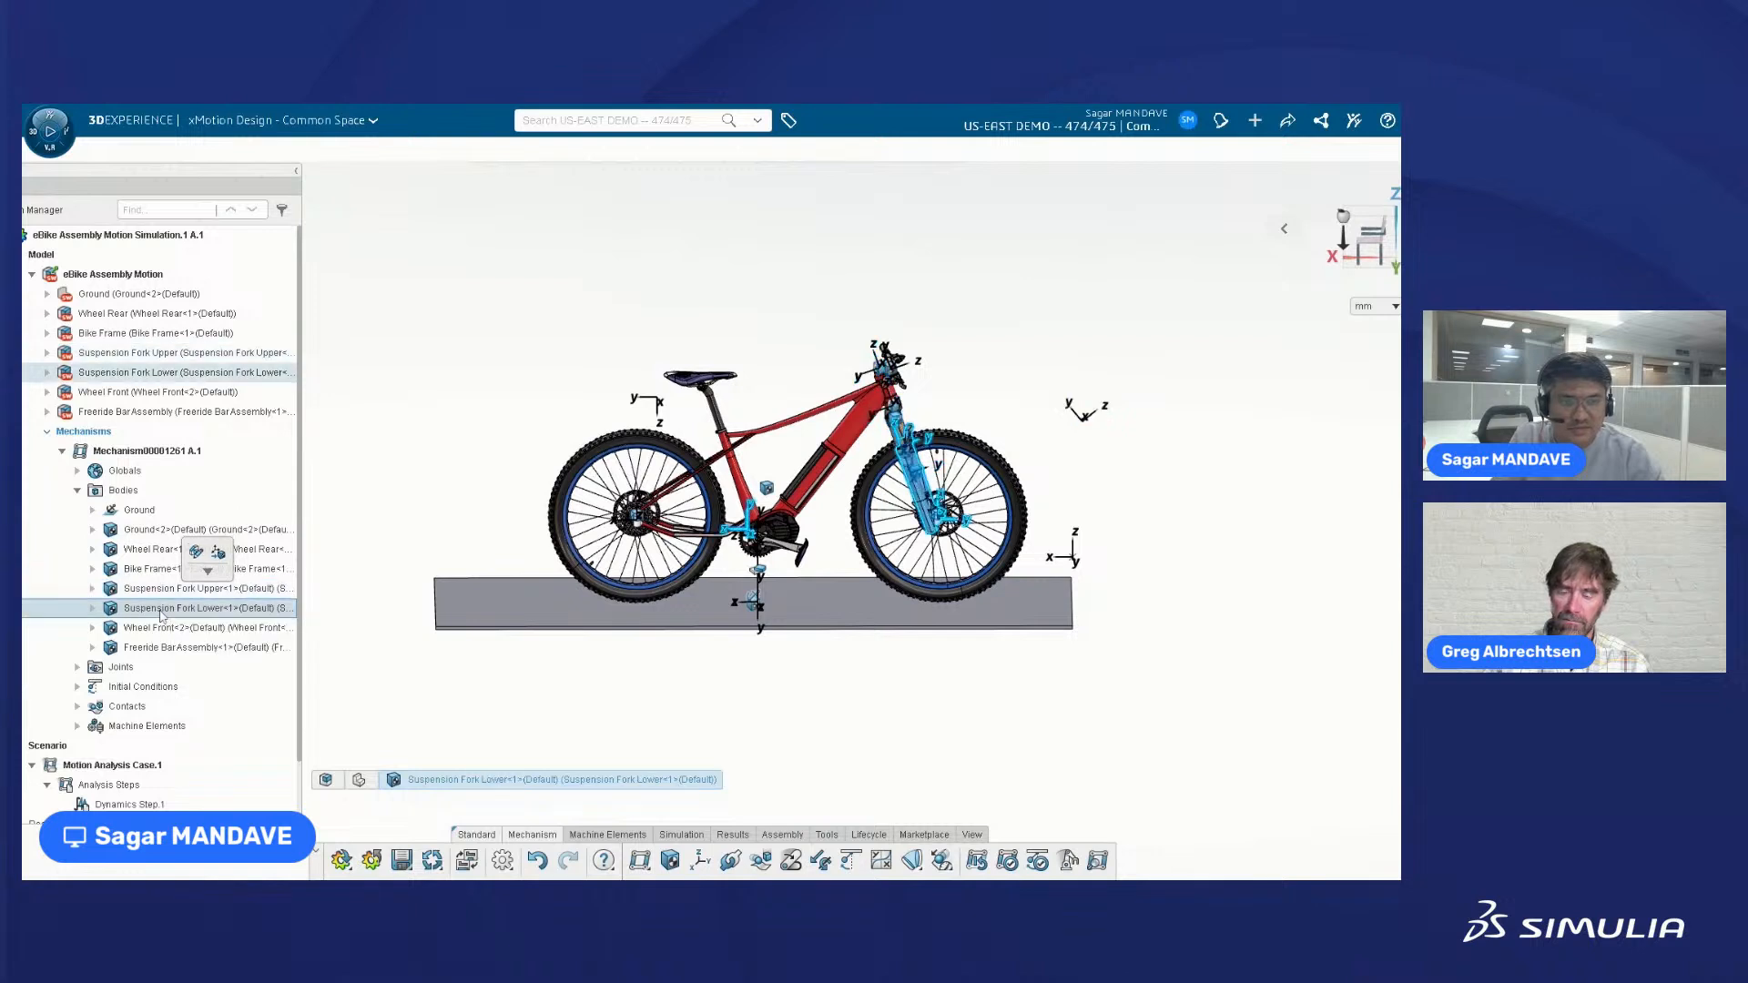
left_click(158, 630)
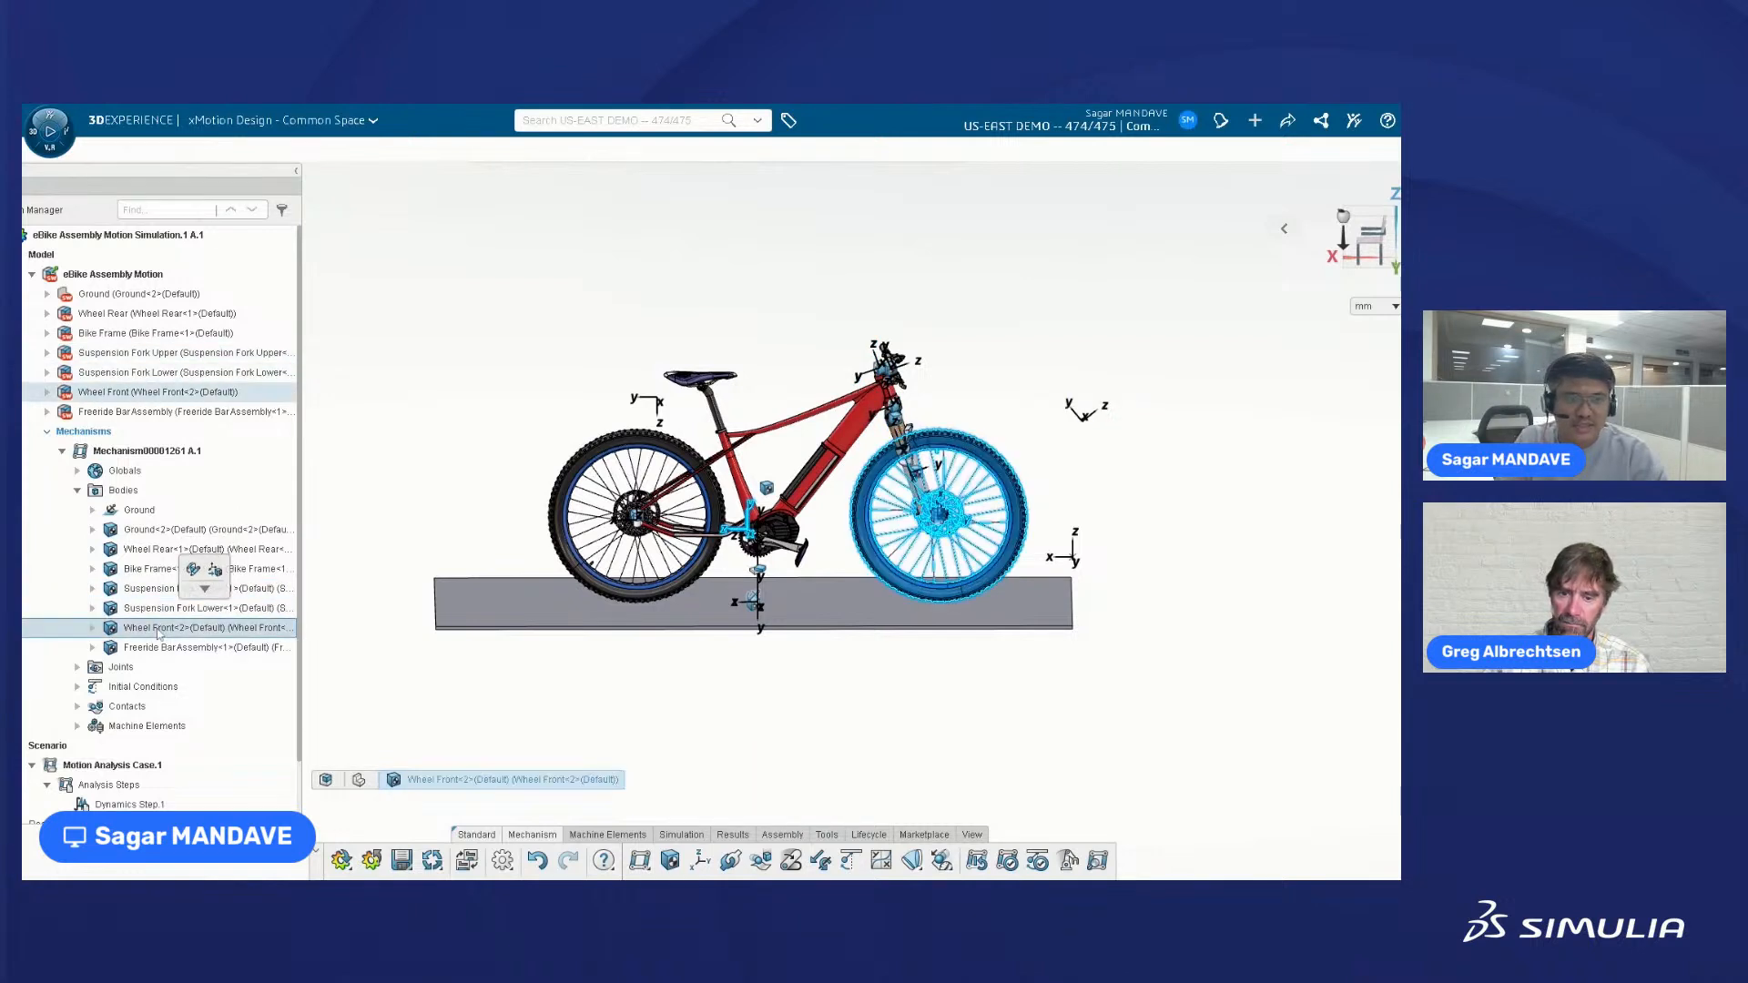
left_click(157, 647)
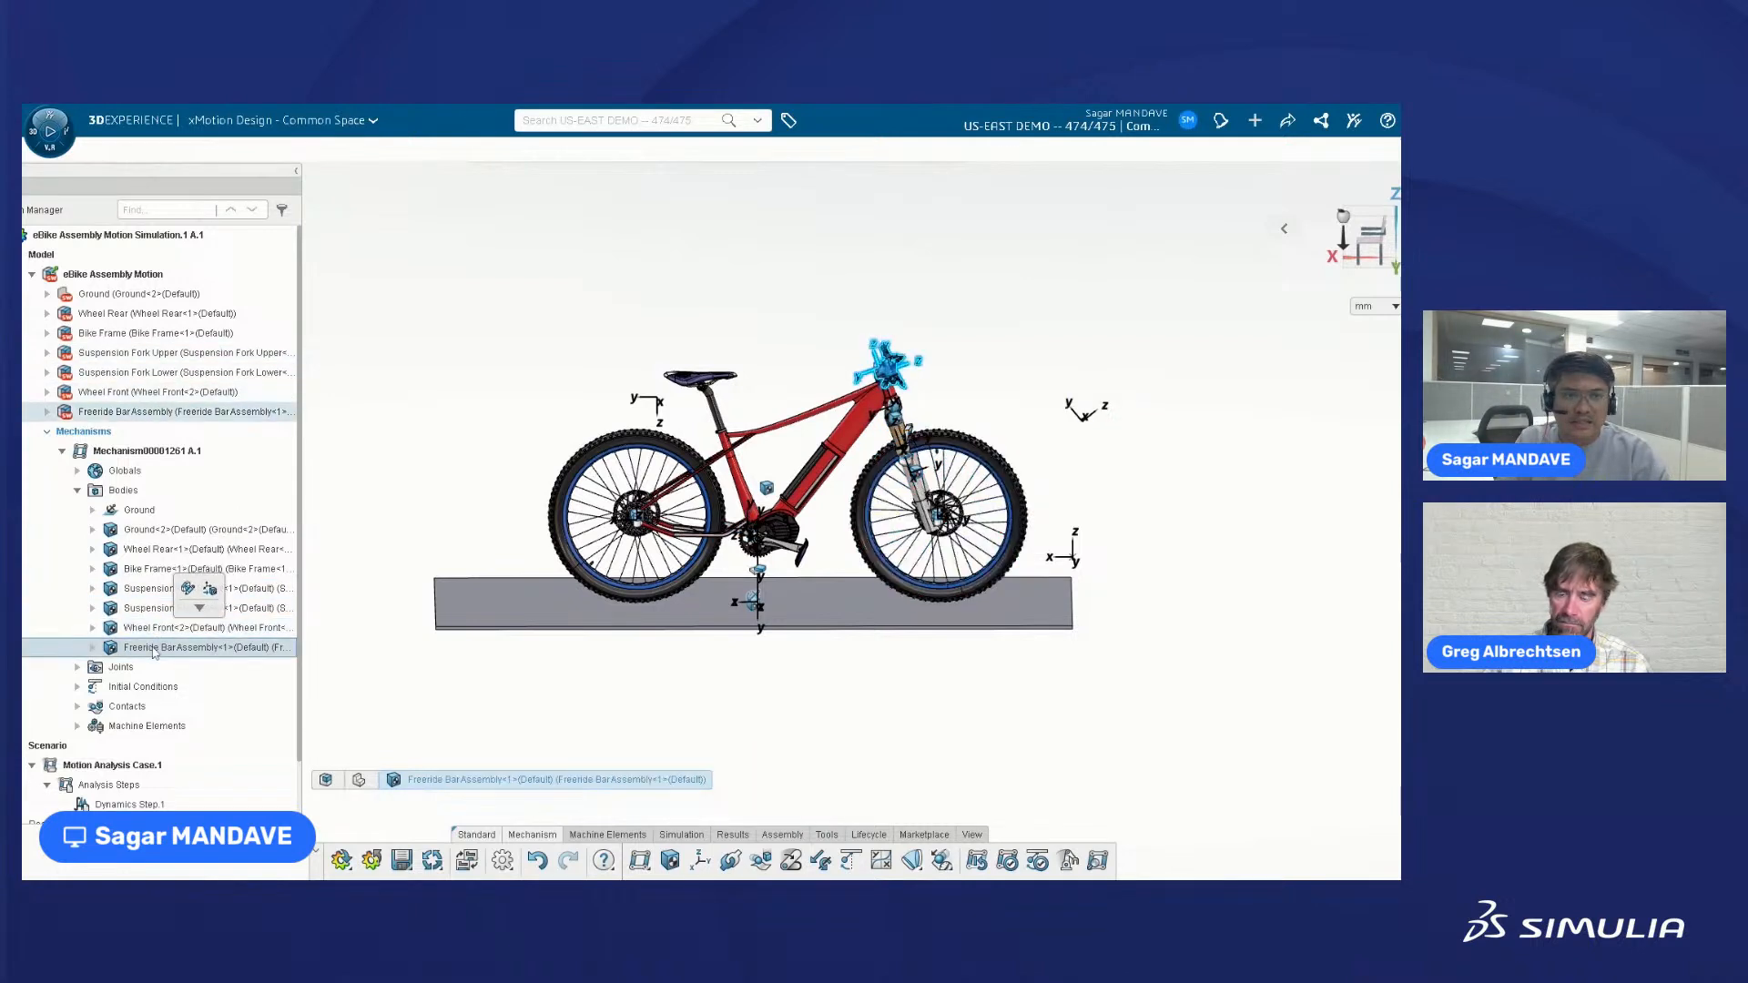
middle_click_drag(934, 390, 905, 442)
scroll(888, 401, "down", 3)
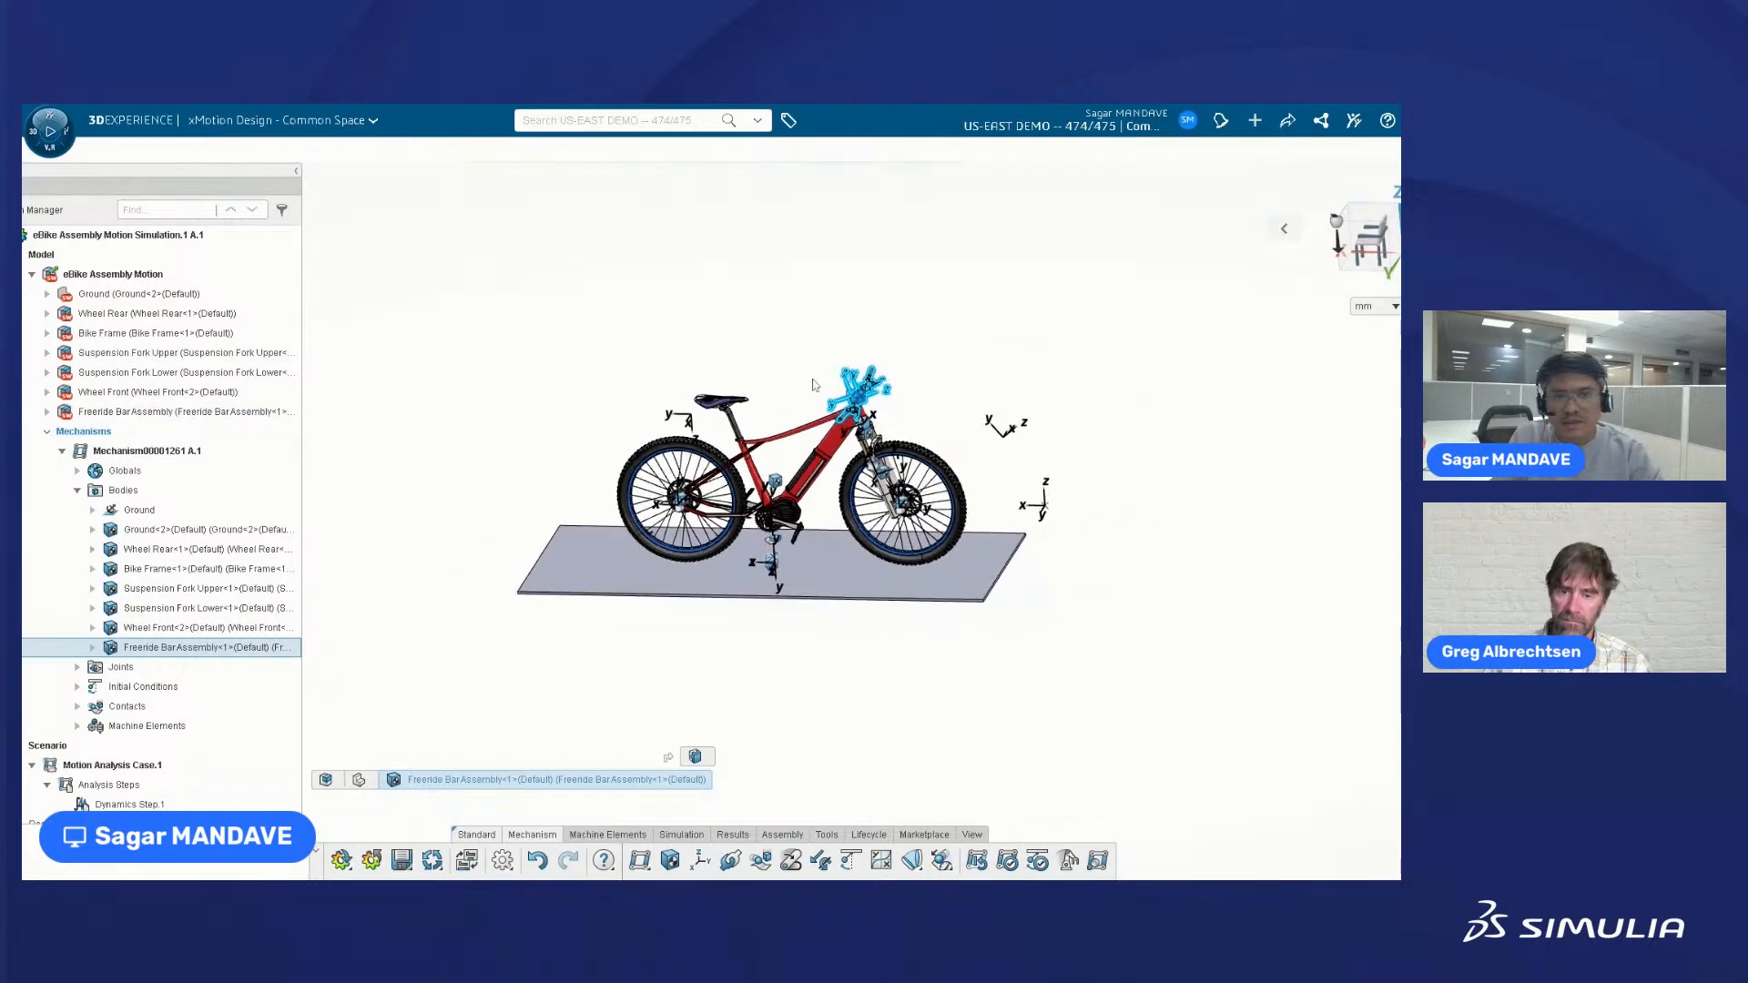
scroll(814, 384, "up", 3)
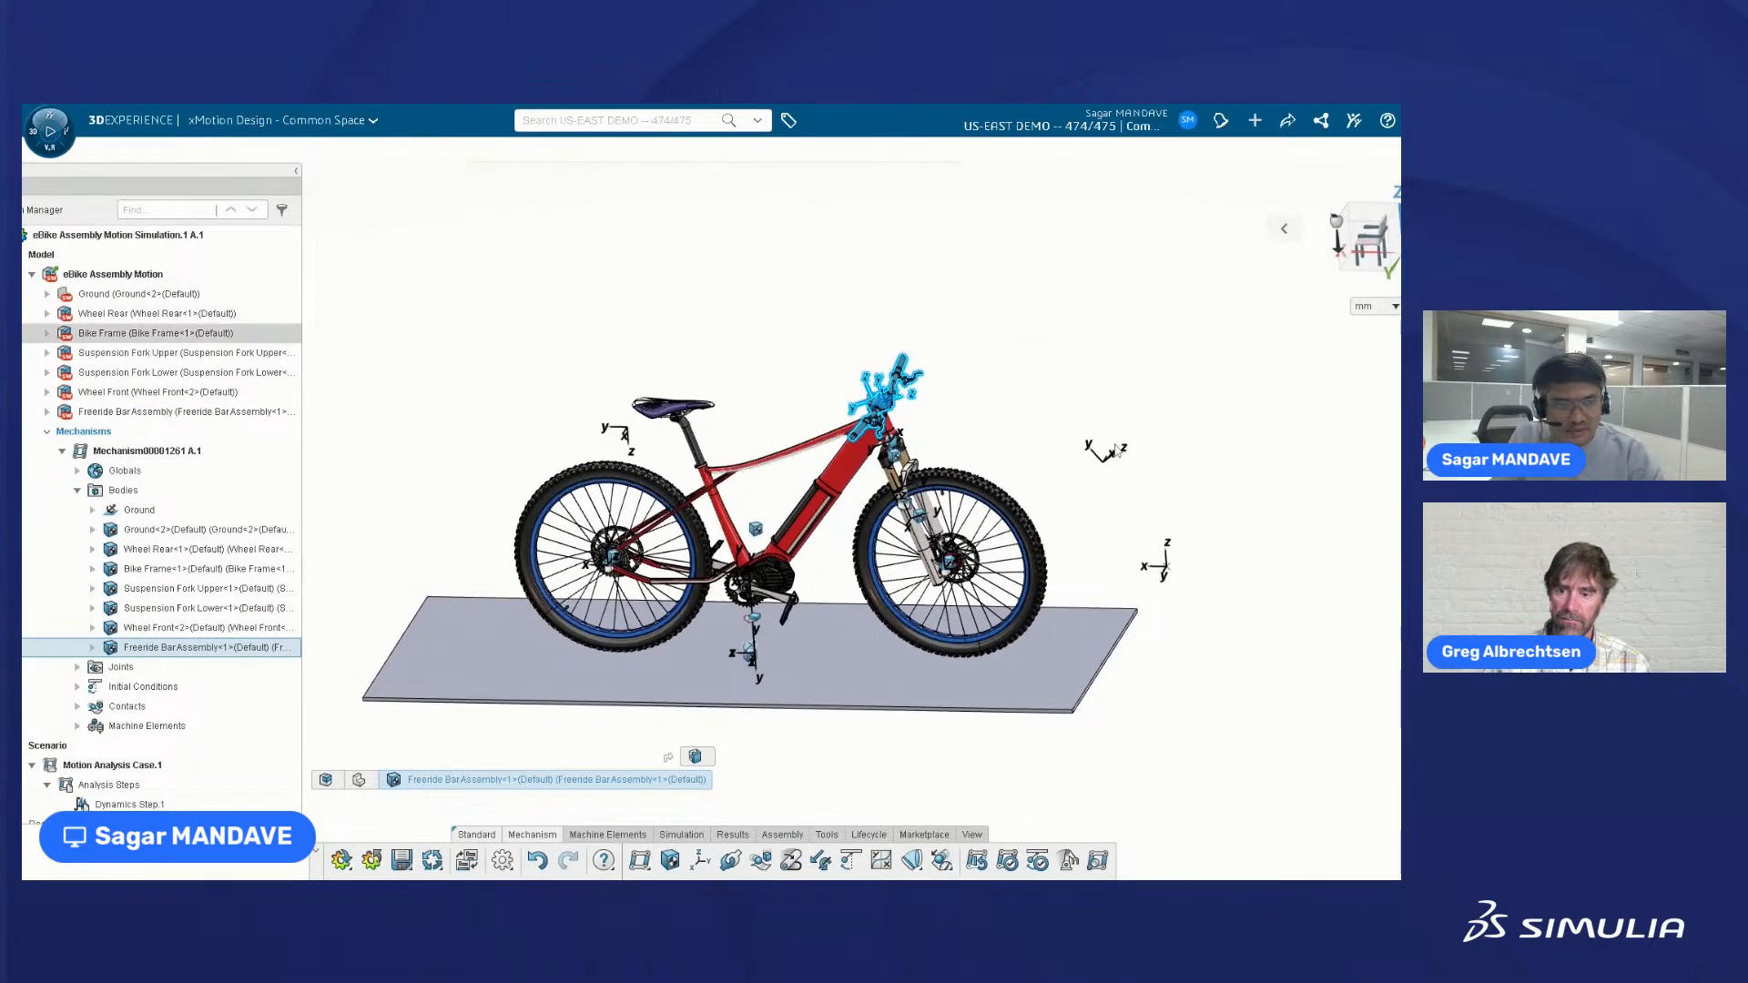
- Expand the Ground<2> body and highlight its Body Reference Marker.1 and Planer marker
left_click(92, 529)
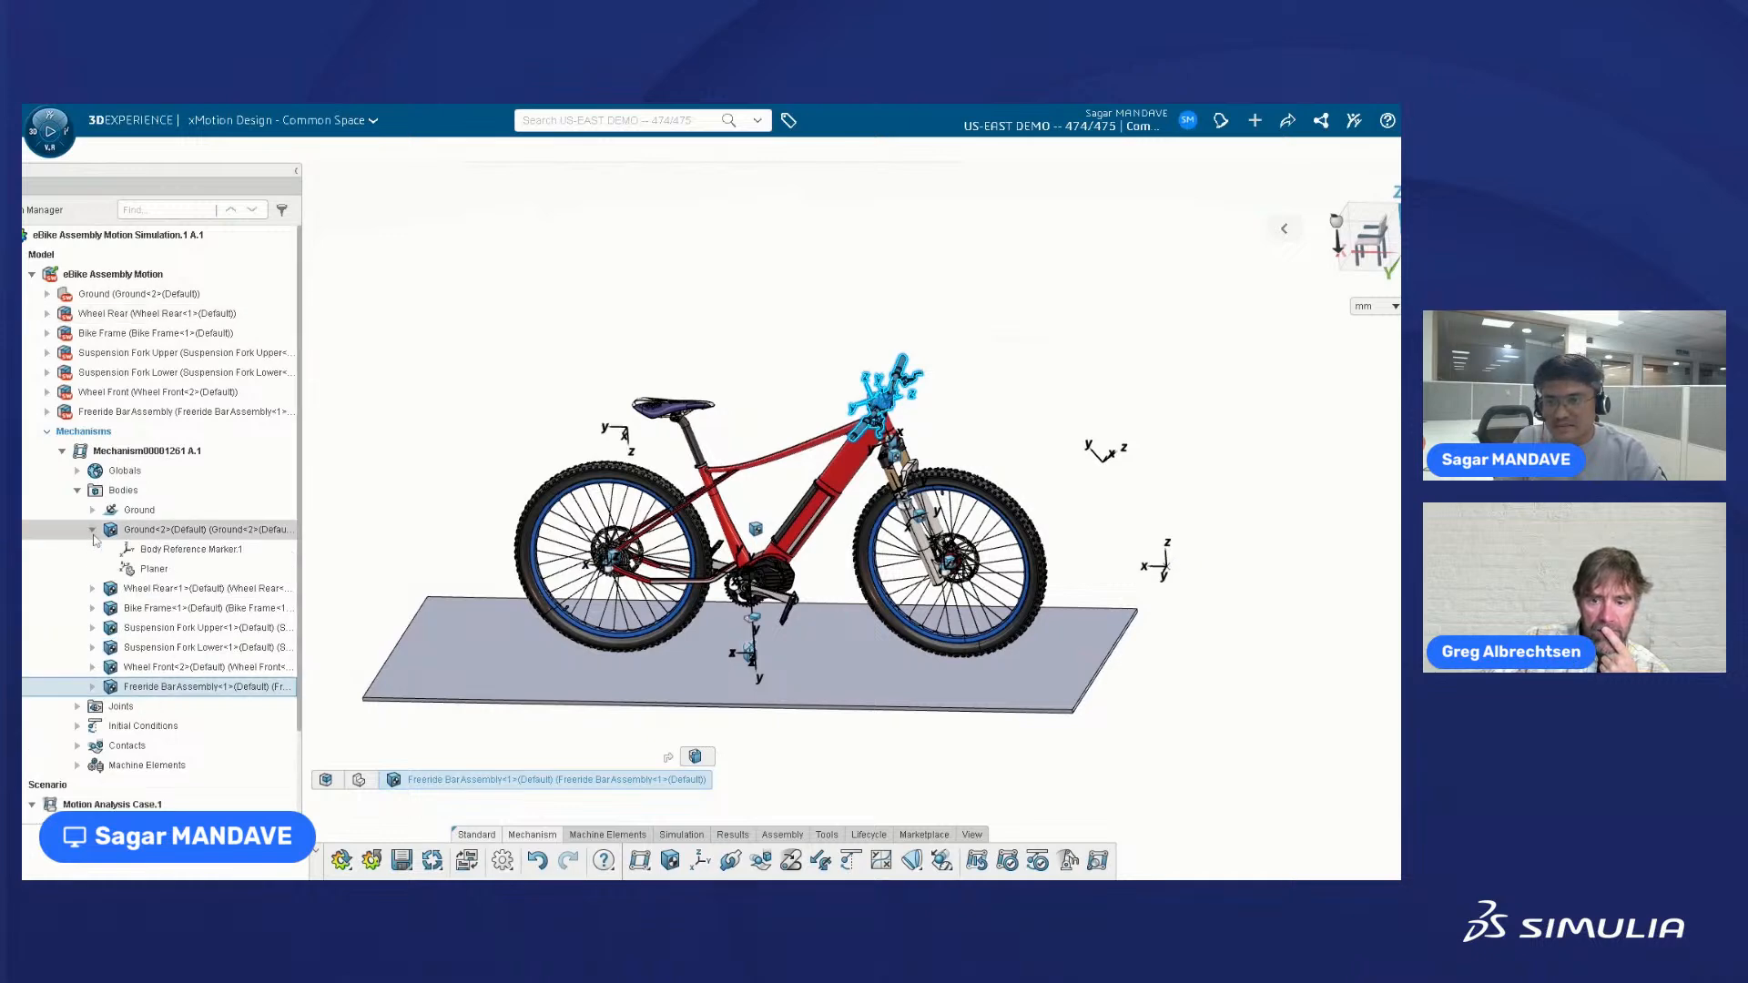
left_click(160, 551)
middle_click_drag(833, 709, 896, 742)
scroll(635, 702, "up", 5)
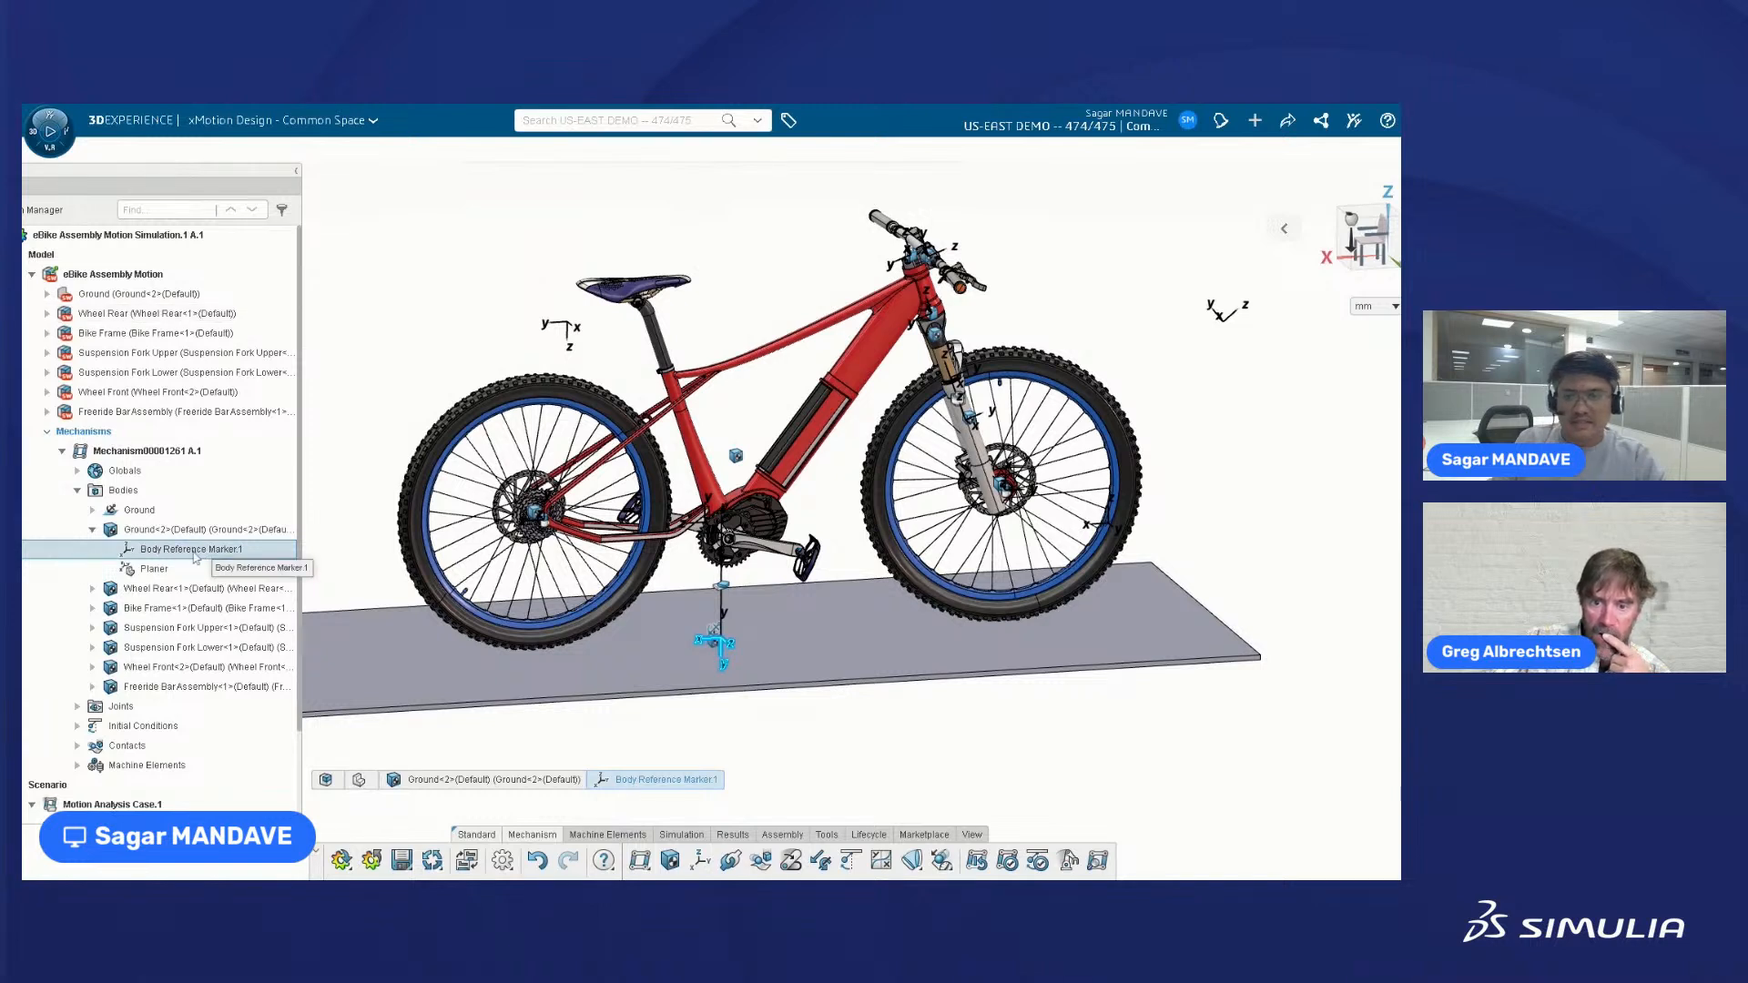
left_click(152, 570)
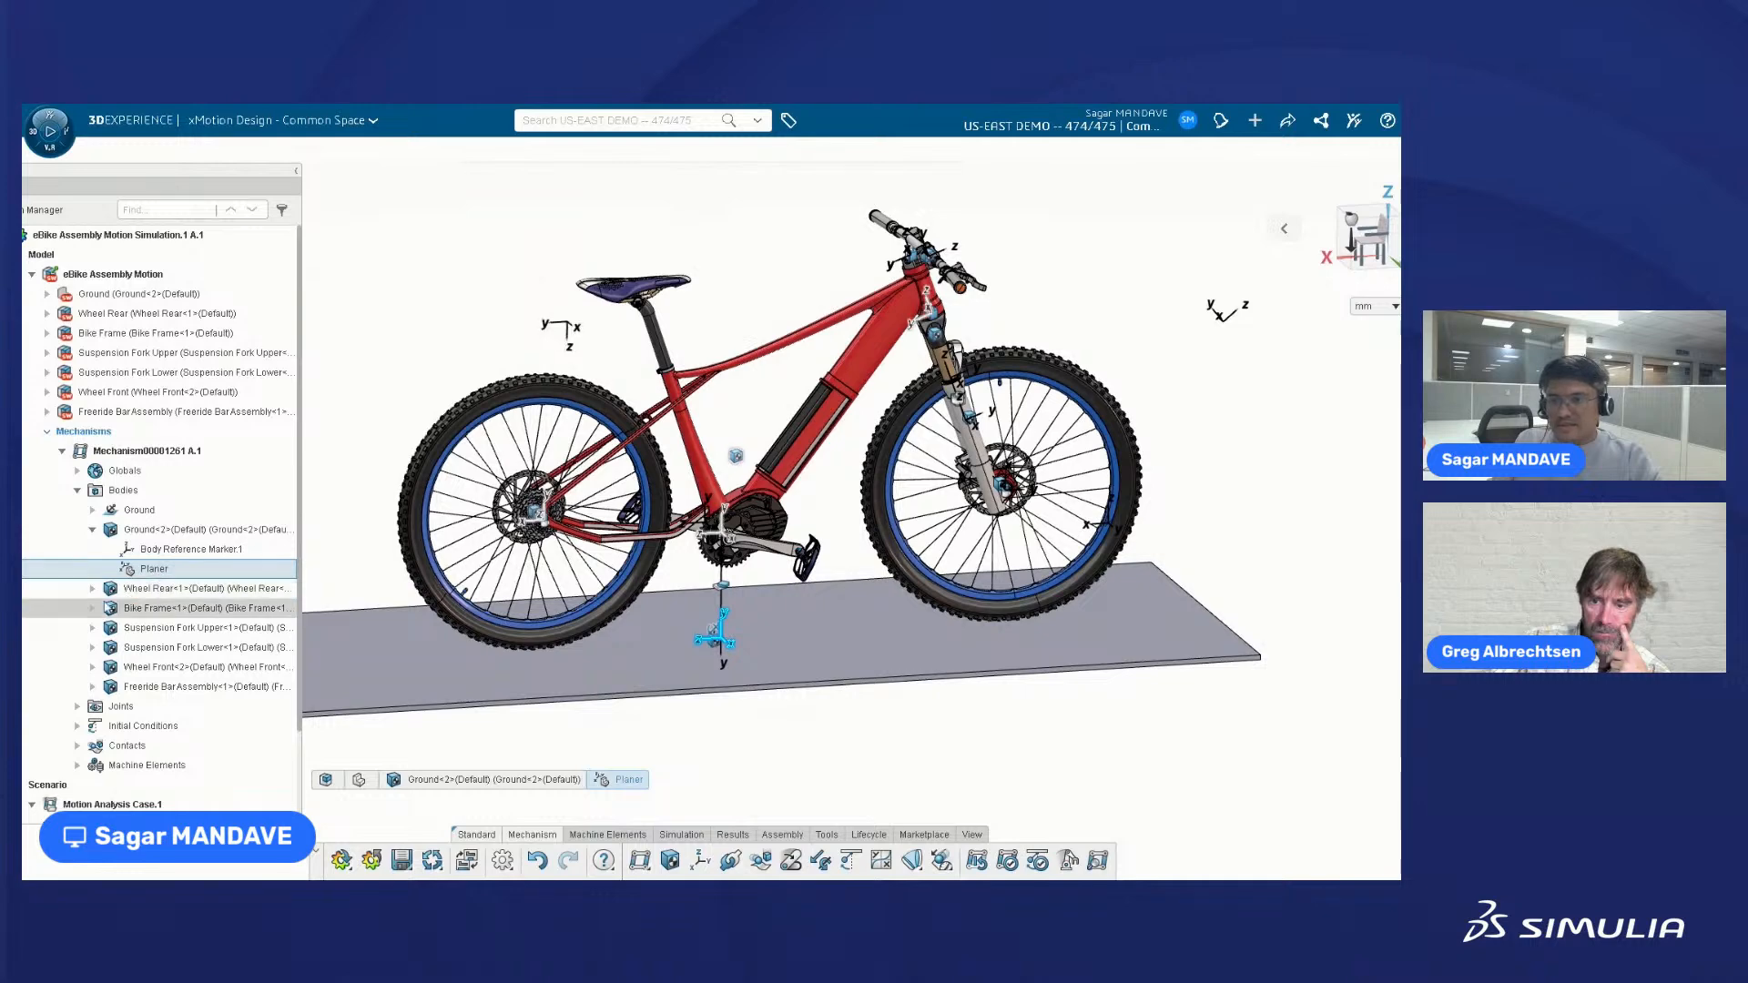
- Expand the rear wheel, frame, upper fork, lower fork, front wheel and handlebar bodies to list their markers
left_click(92, 588)
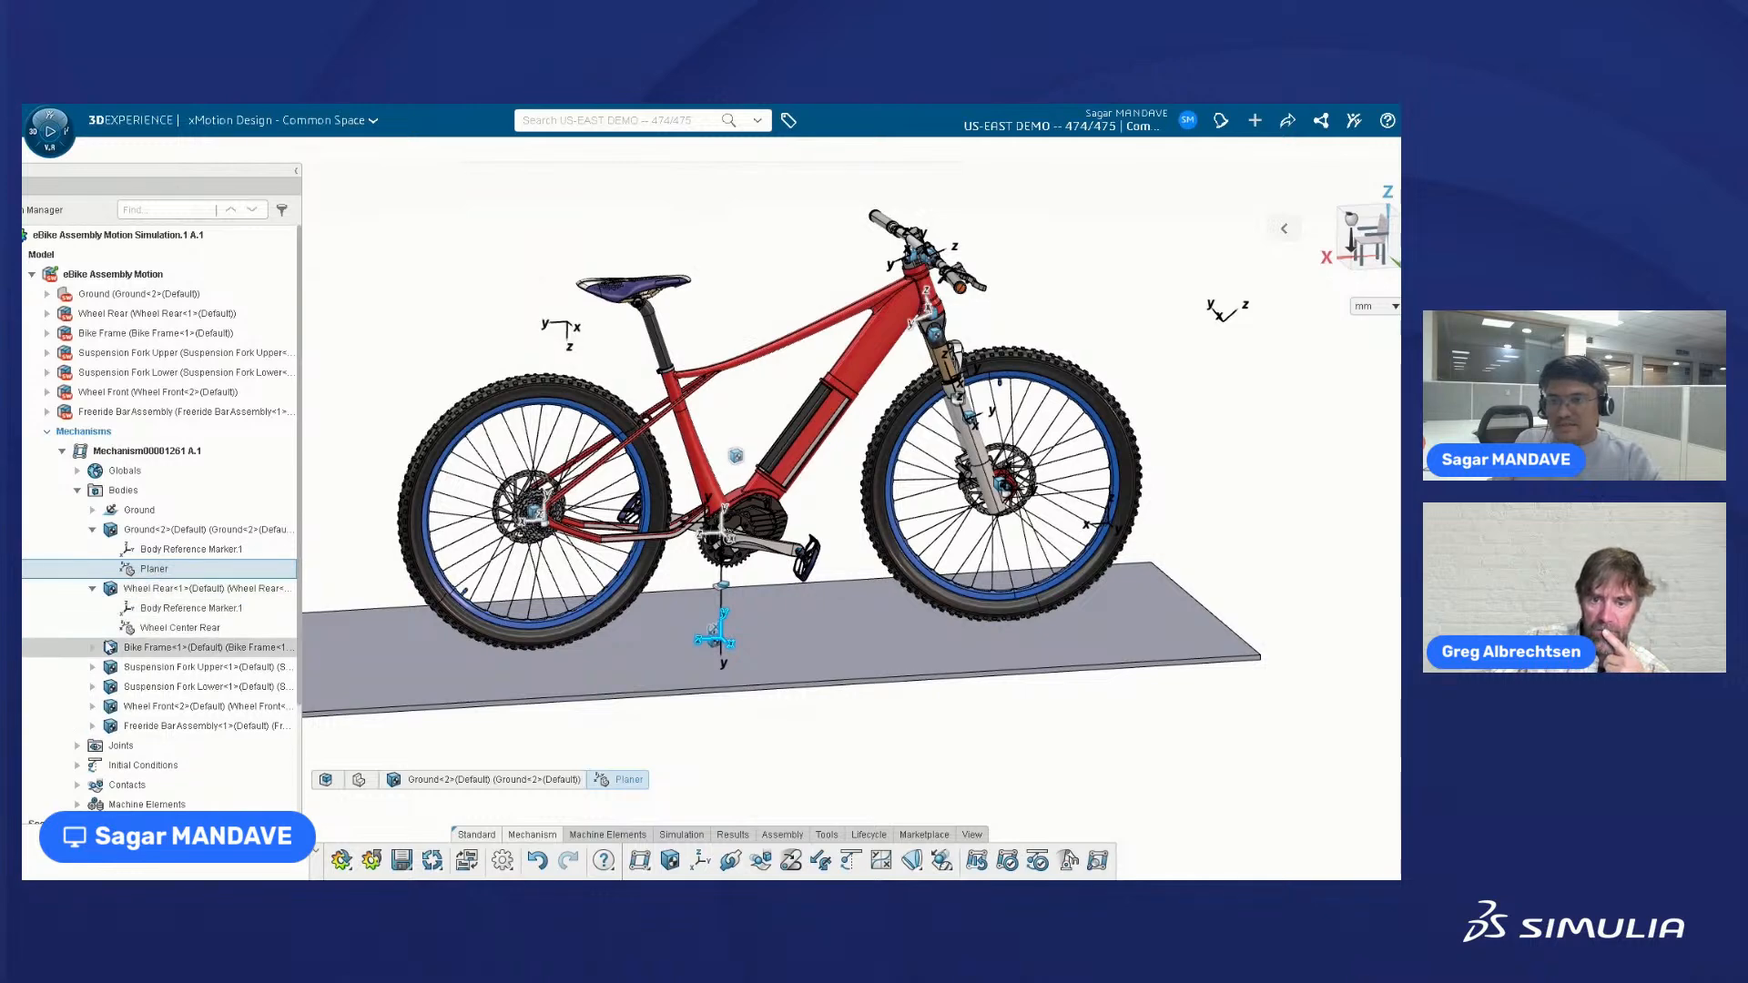
left_click(92, 647)
left_click(92, 727)
left_click(92, 726)
scroll(105, 628, "down", 3)
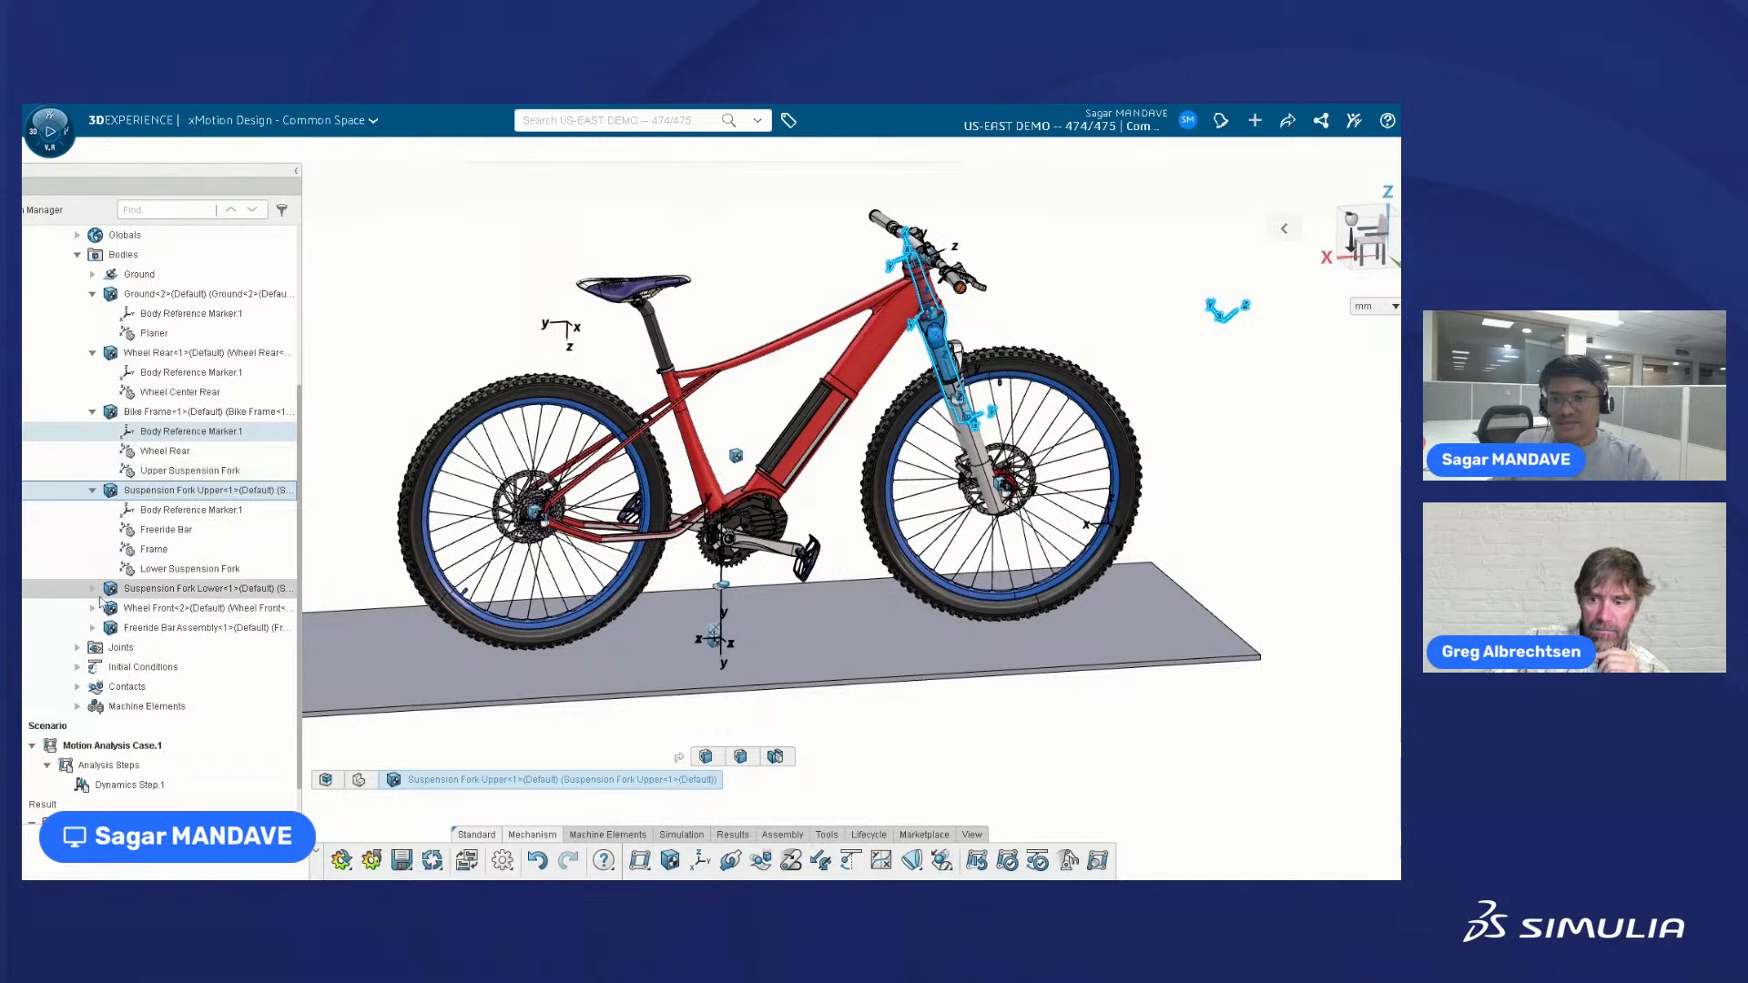
left_click(92, 589)
left_click(92, 667)
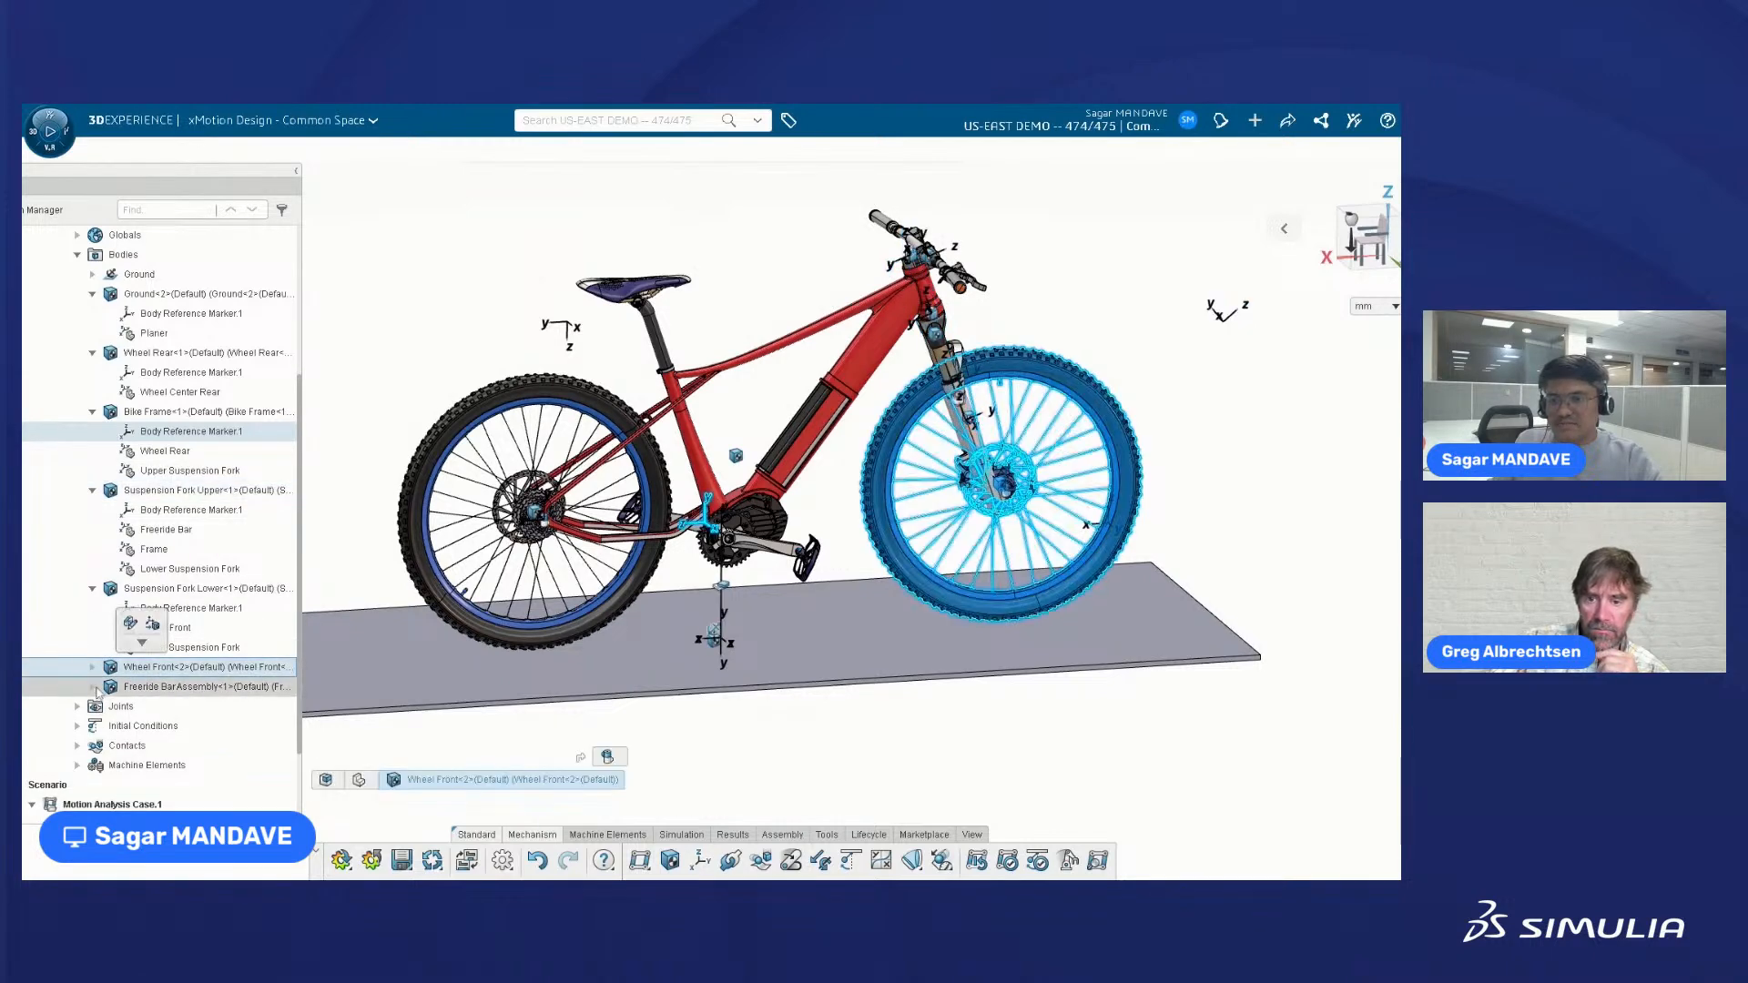
left_click(92, 725)
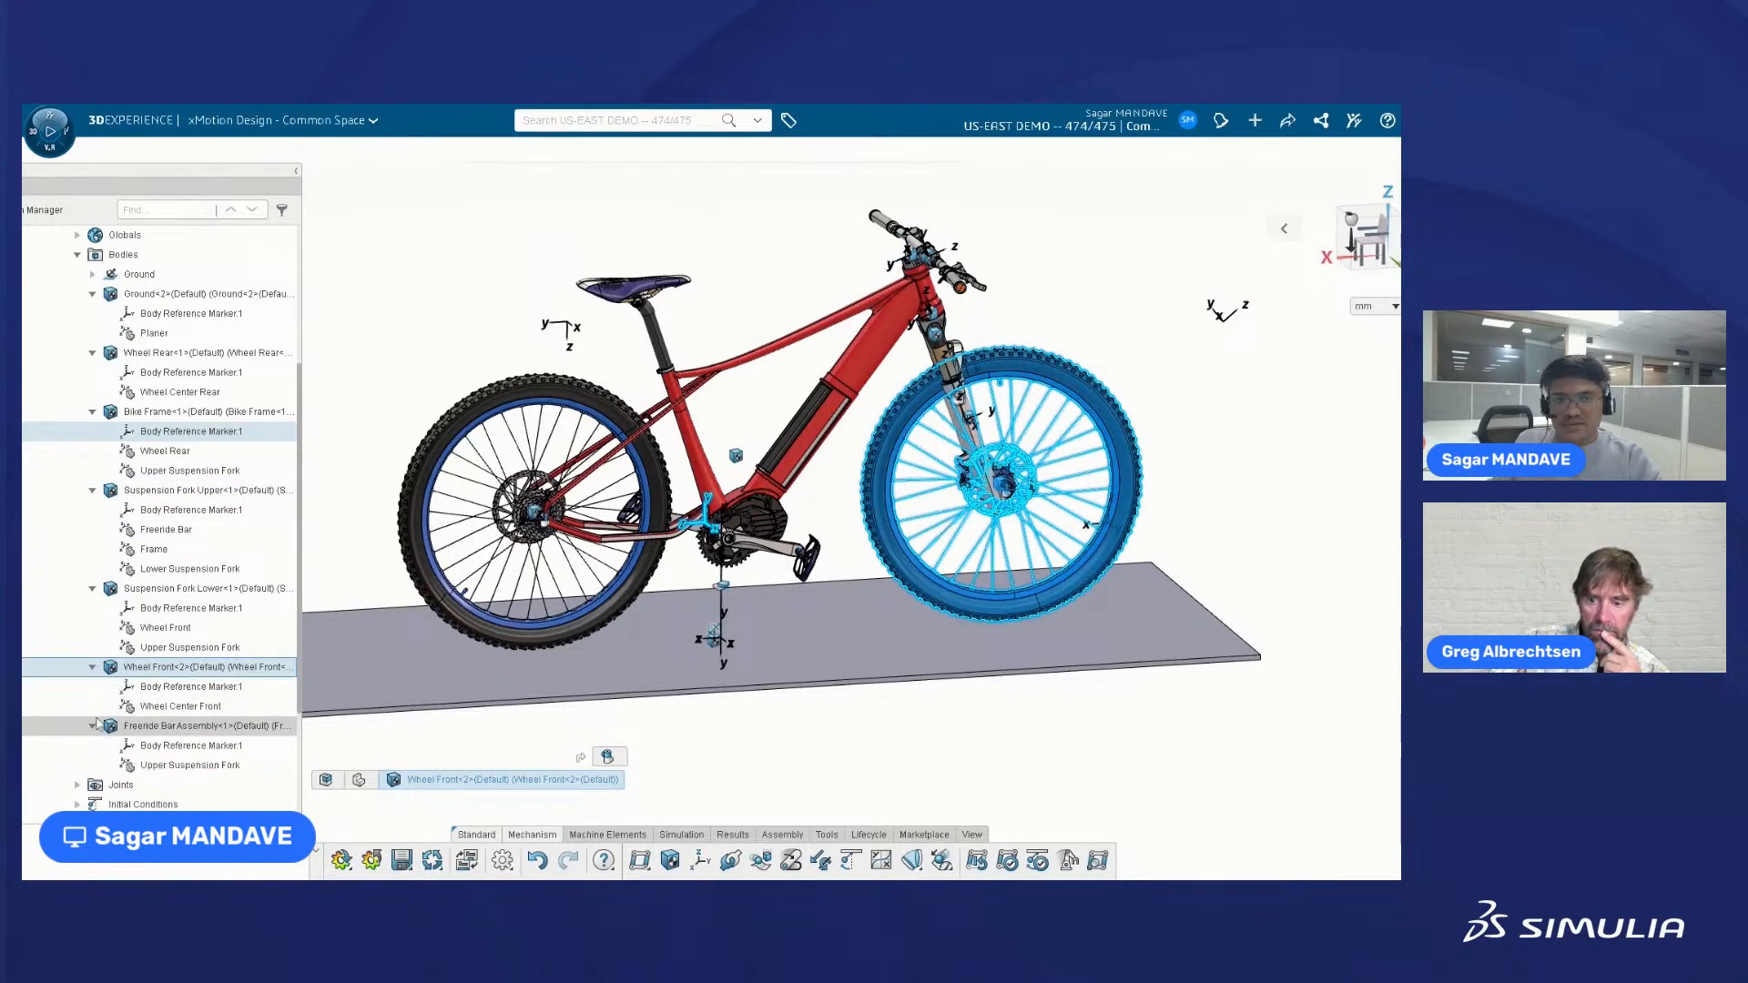
- Hide the Wheel Rear component to expose the rear end of the bike frame
scroll(665, 551, "up", 8)
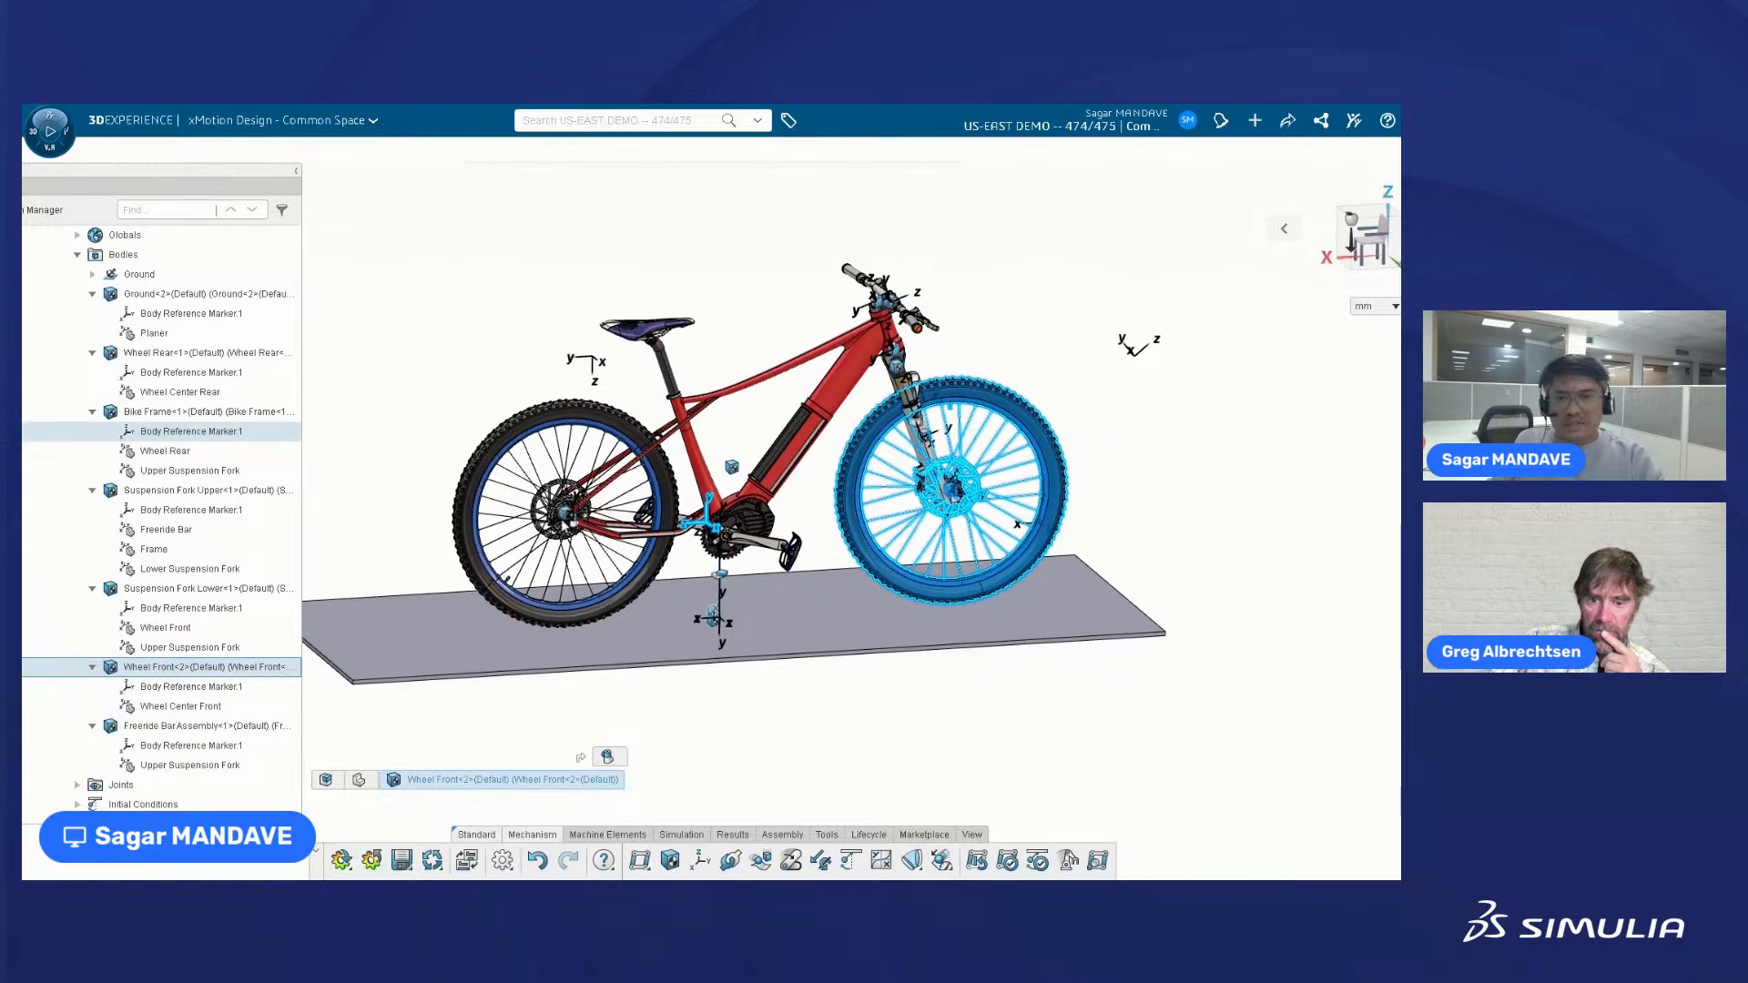
scroll(590, 519, "down", 3)
scroll(164, 410, "up", 4)
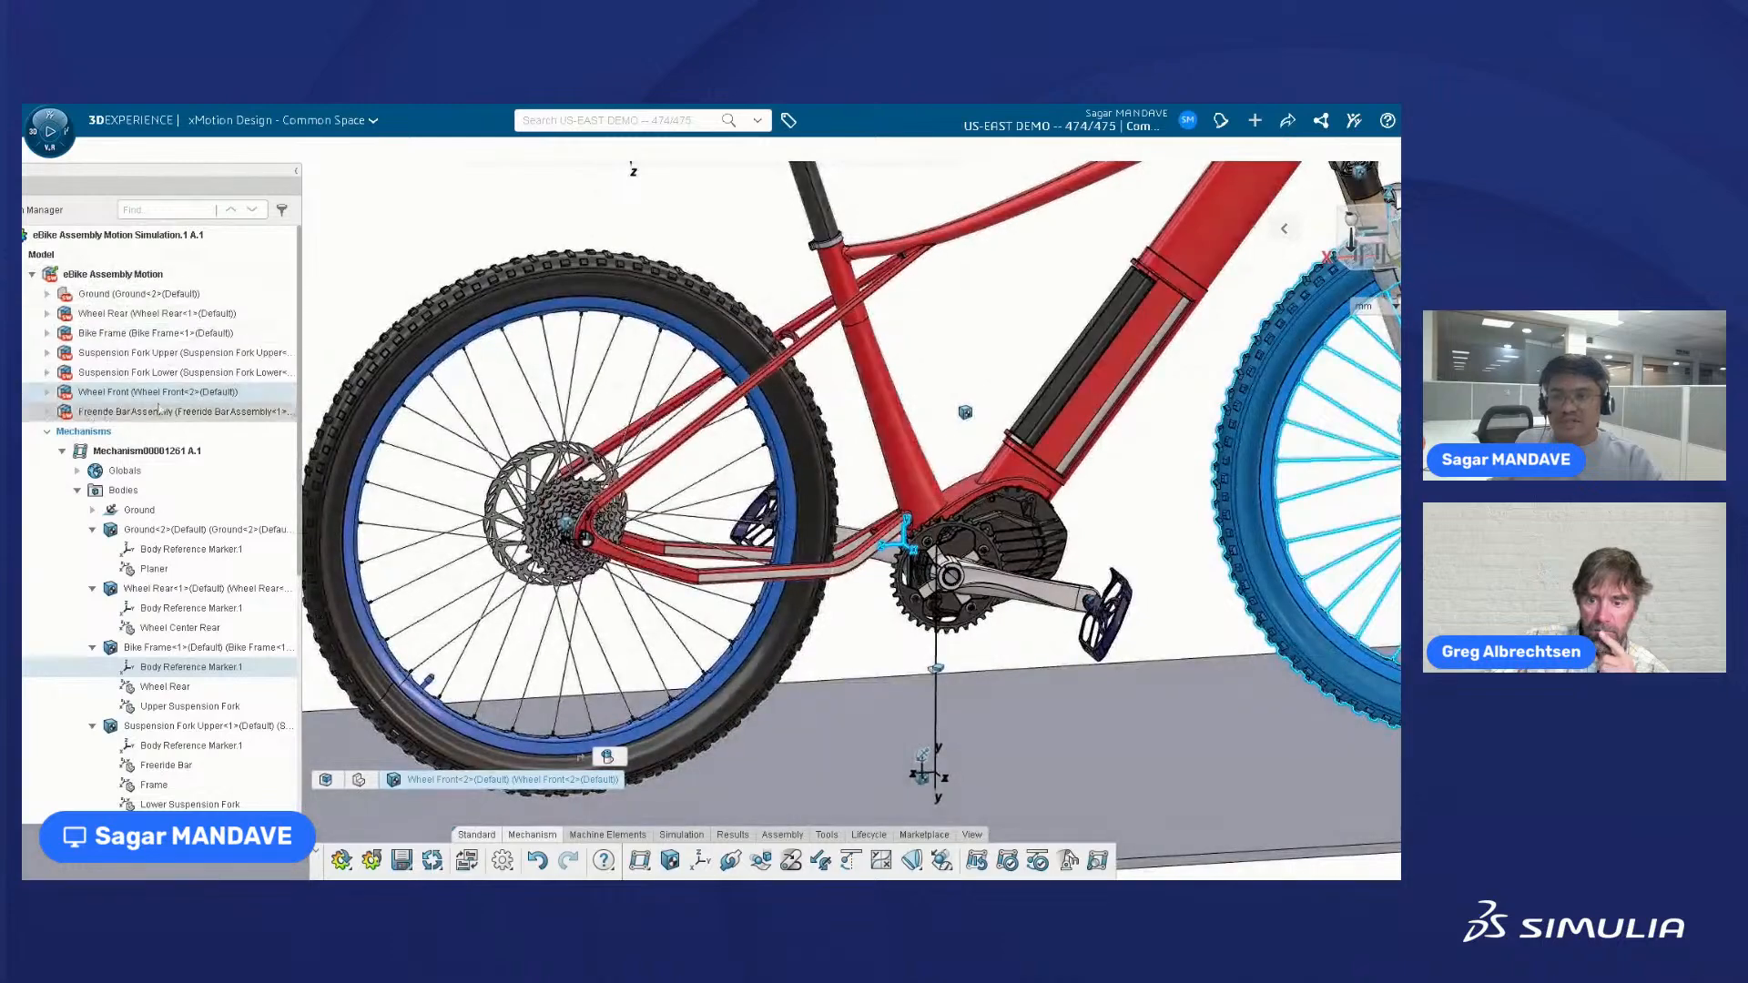
left_click(117, 314)
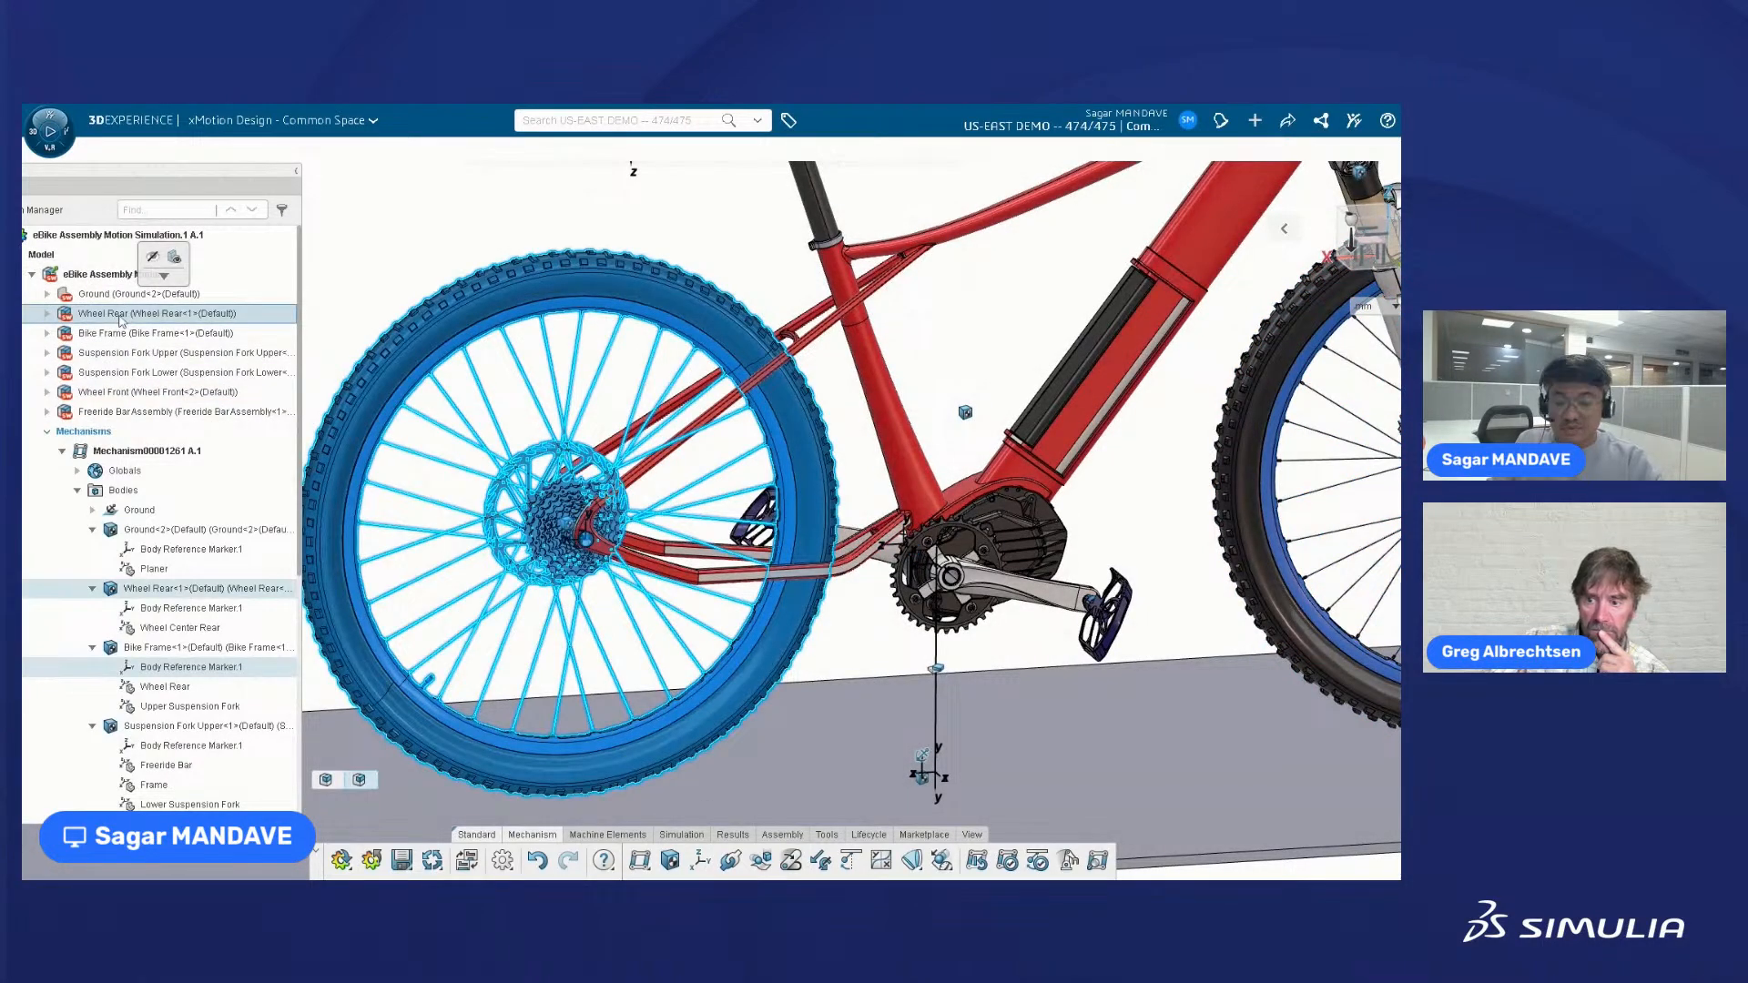
left_click(151, 258)
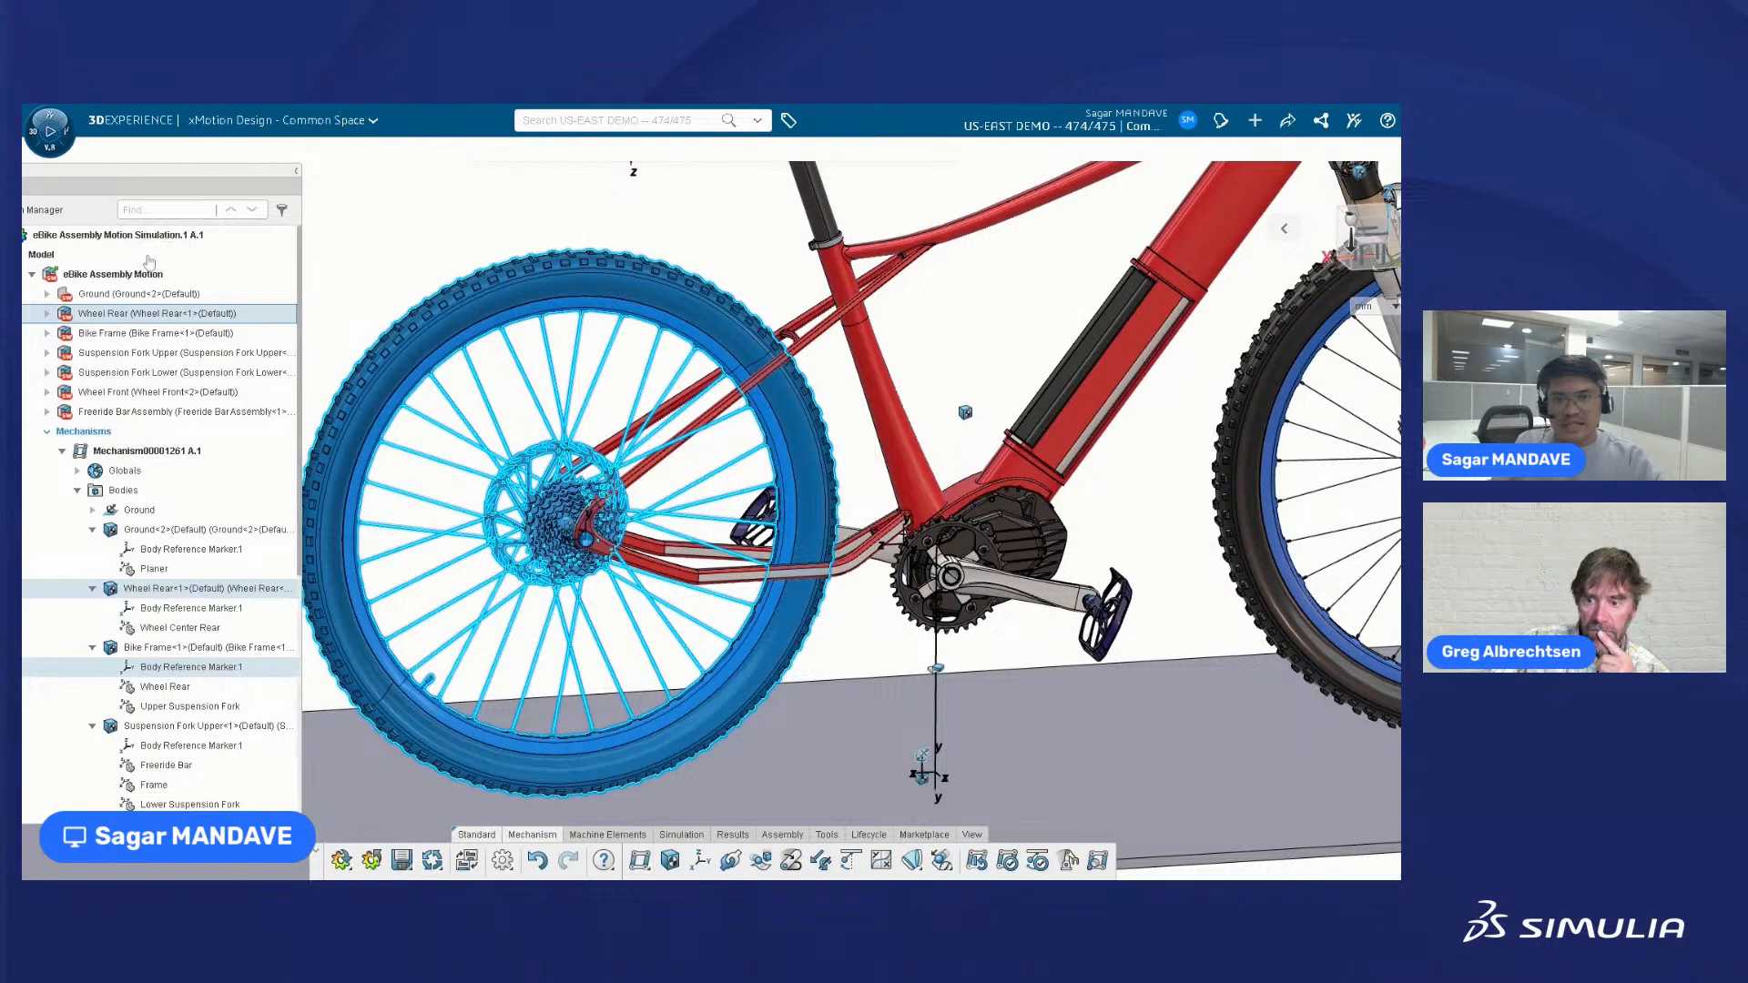
scroll(582, 515, "up", 5)
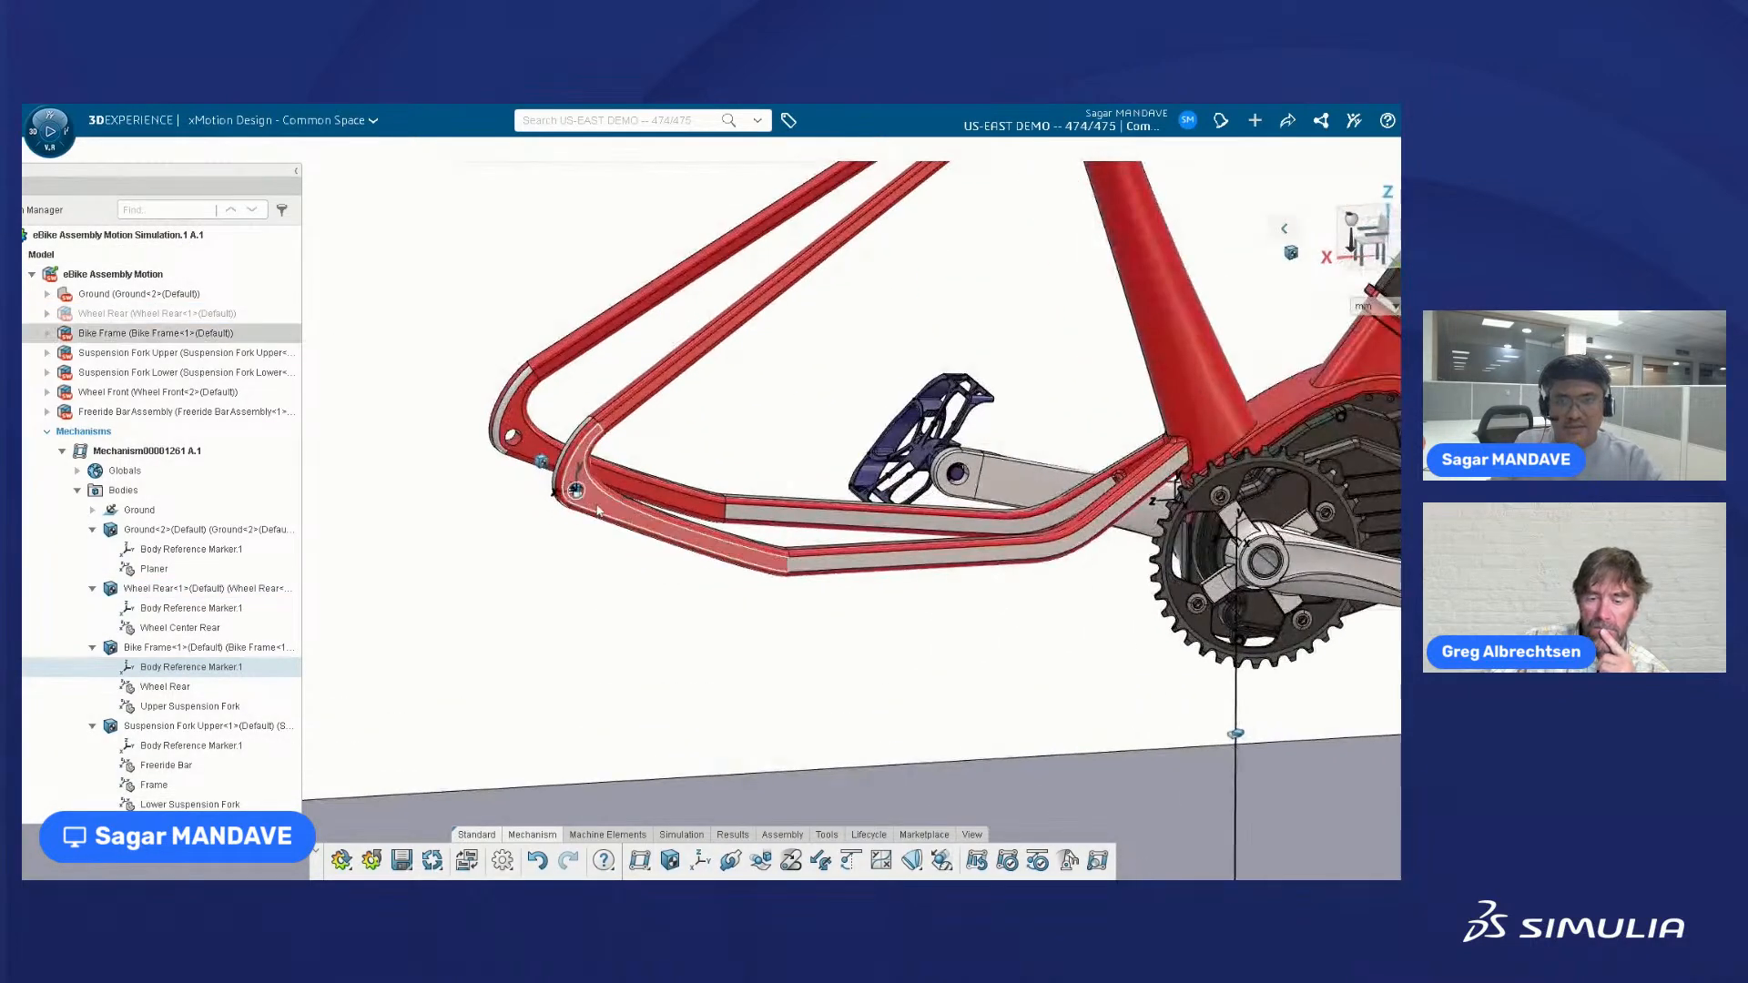
- Add a by-geometry marker to the Bike Frame body, using the rear dropout hole's edge for its origin and primary Z direction
scroll(593, 493, "up", 3)
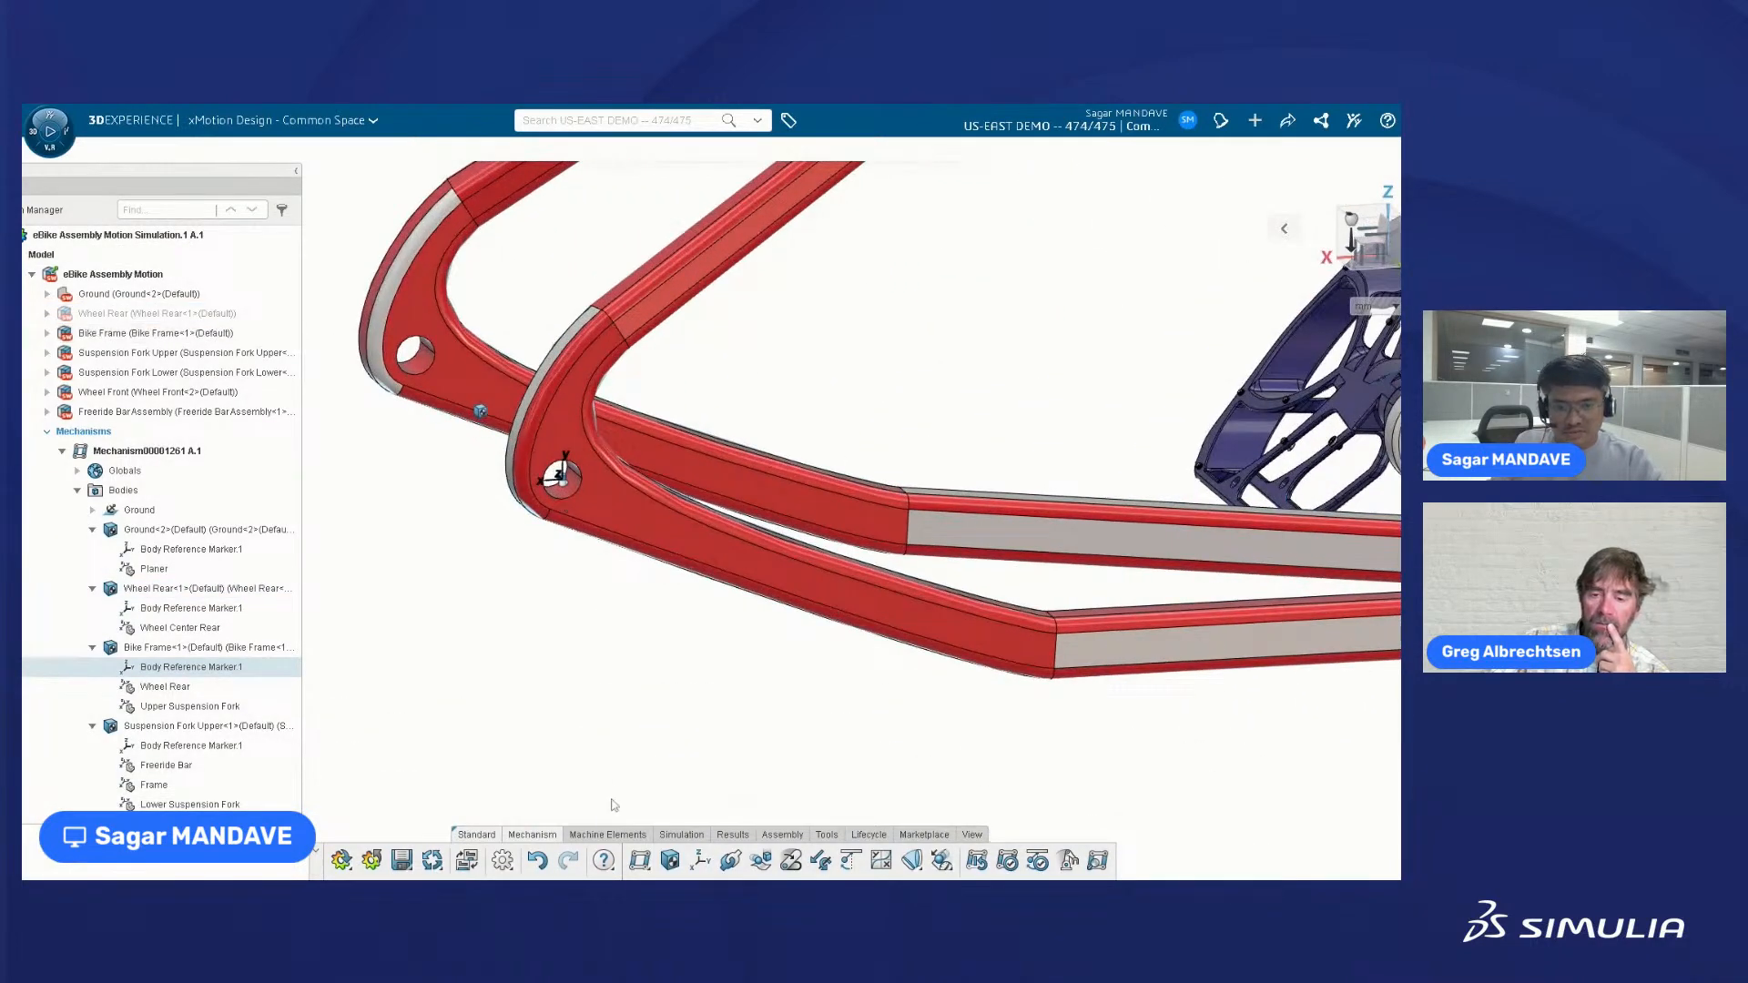
left_click(703, 867)
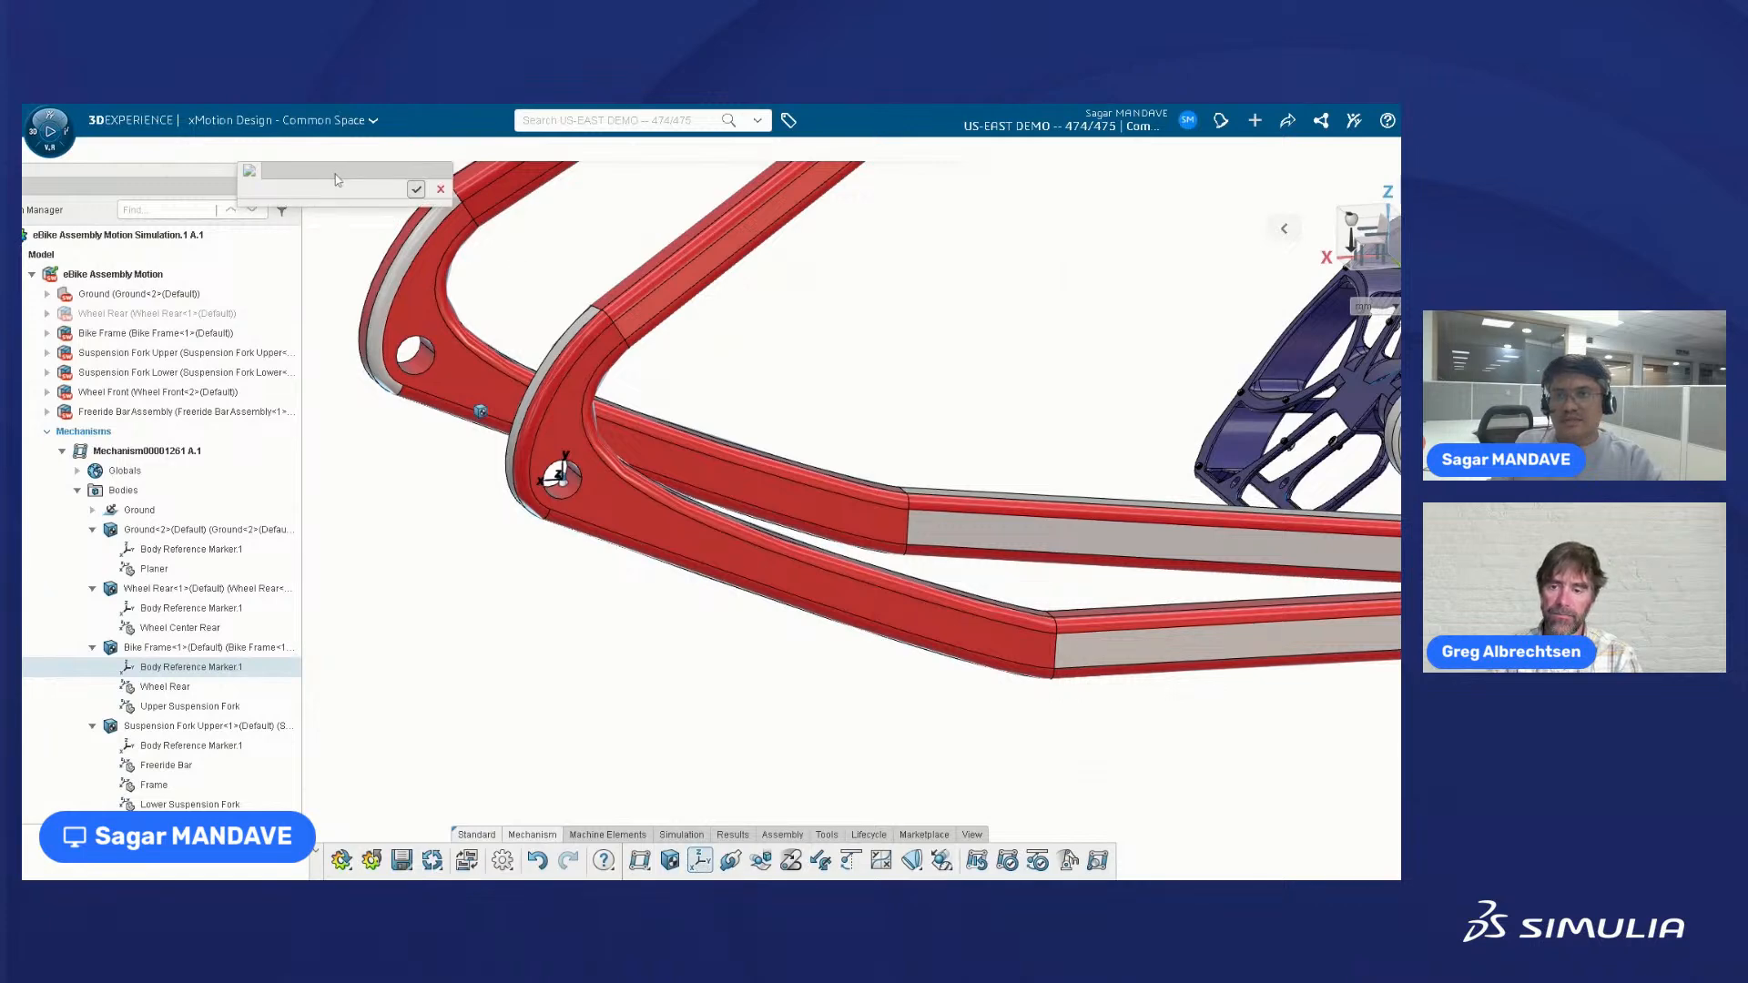
left_click_drag(335, 174, 879, 304)
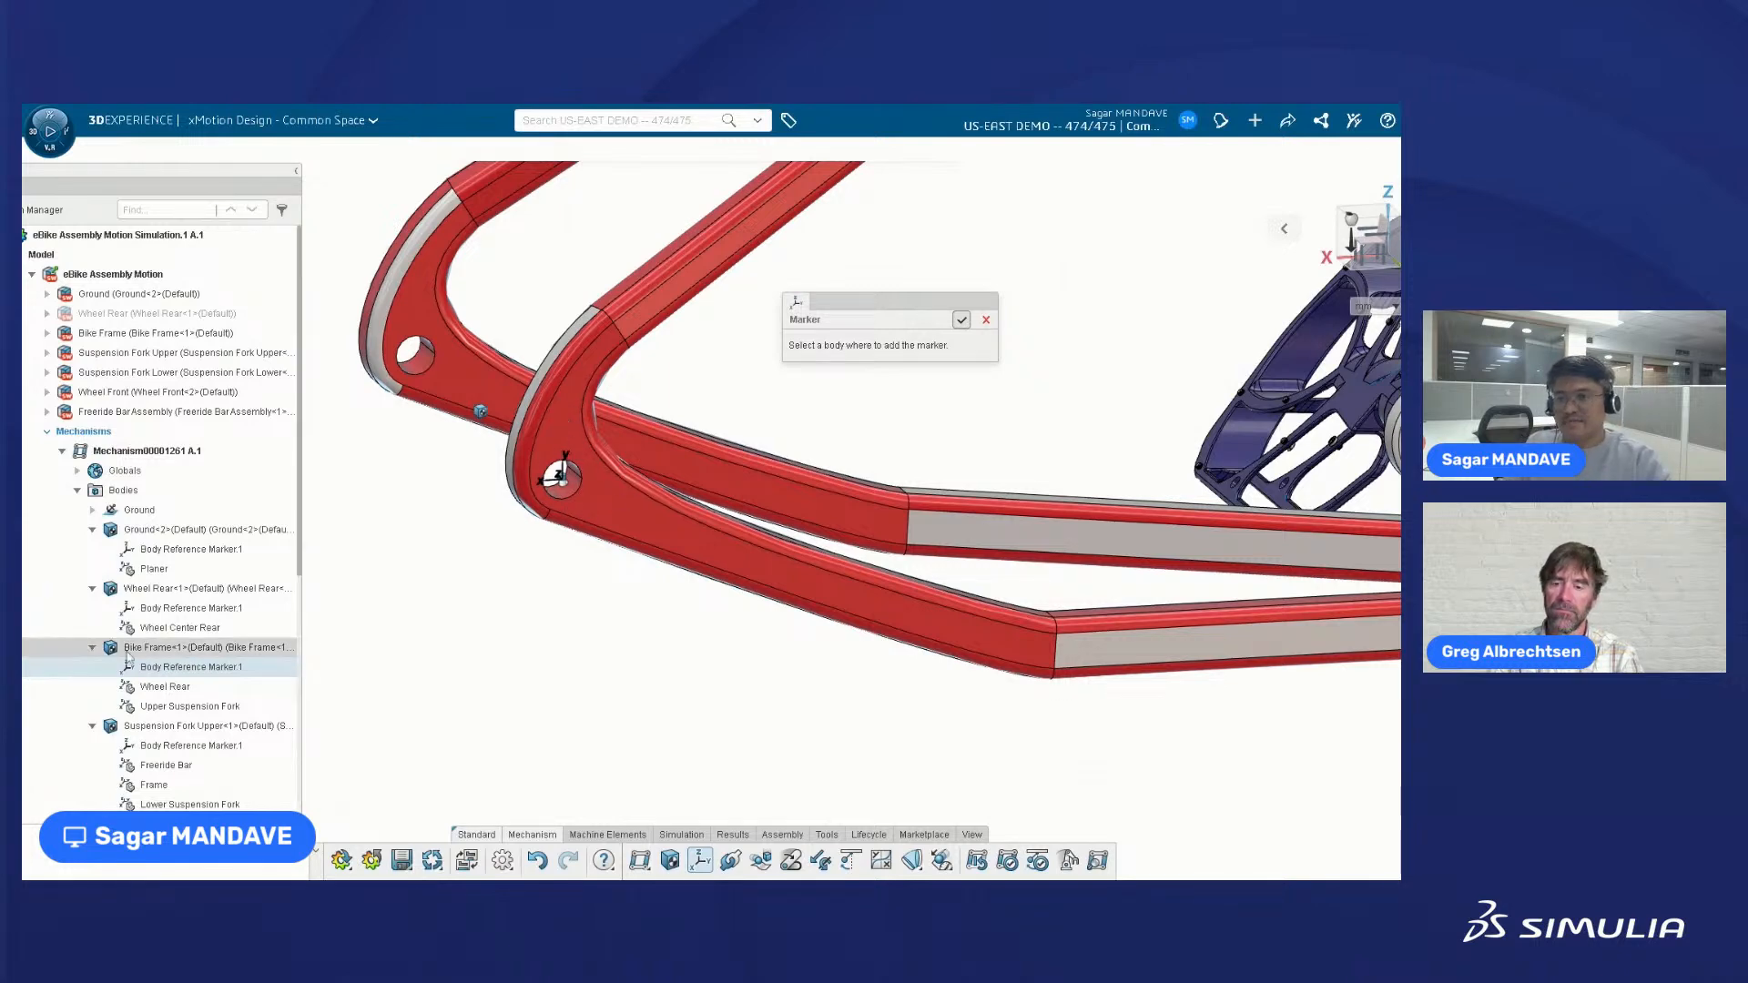
left_click(160, 650)
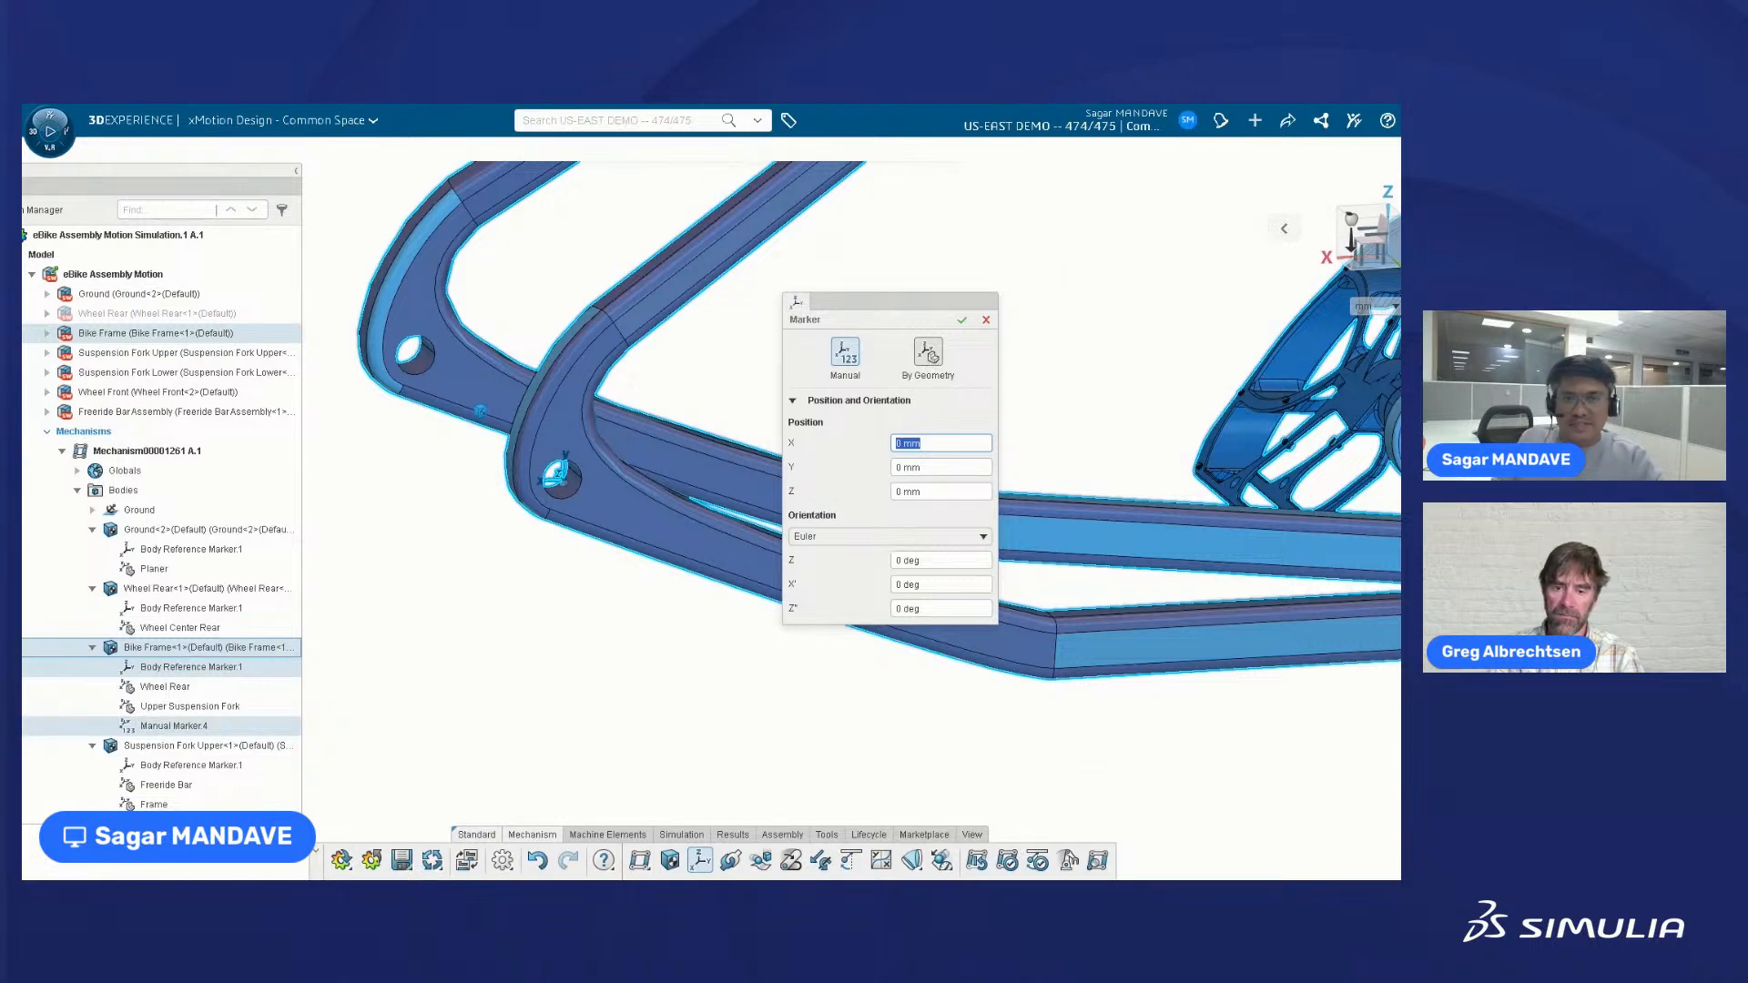
left_click(929, 354)
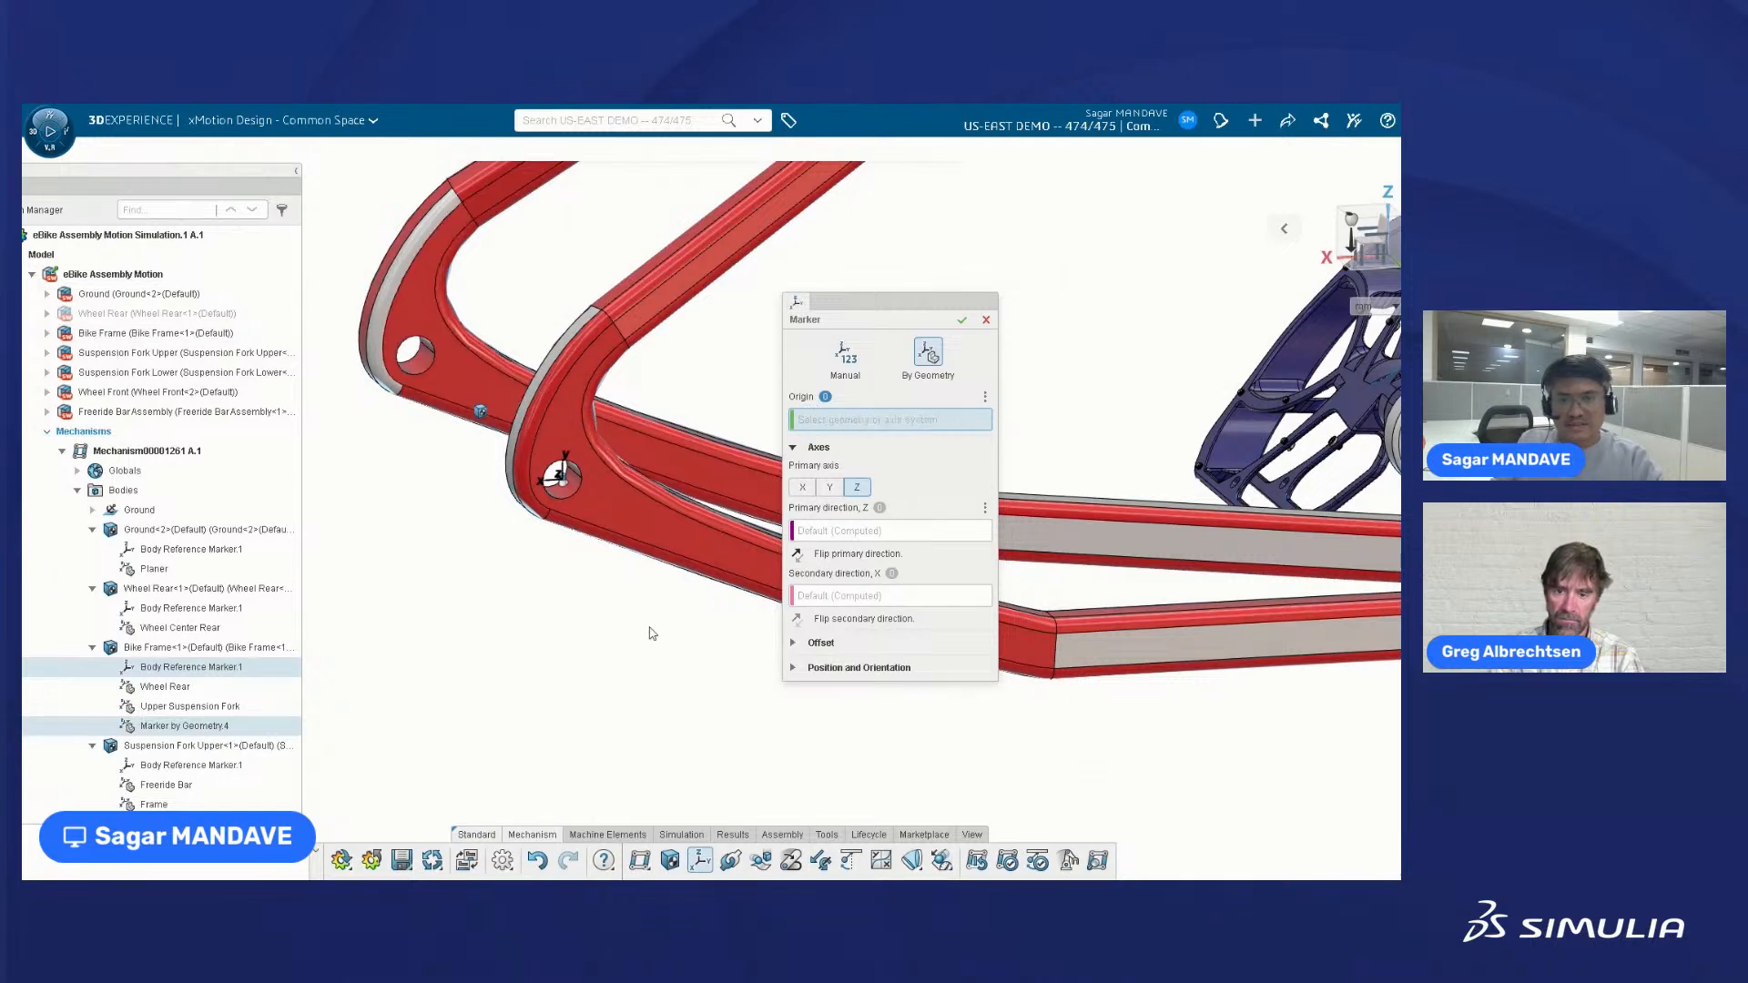
middle_click_drag(653, 631, 628, 637)
scroll(364, 479, "up", 5)
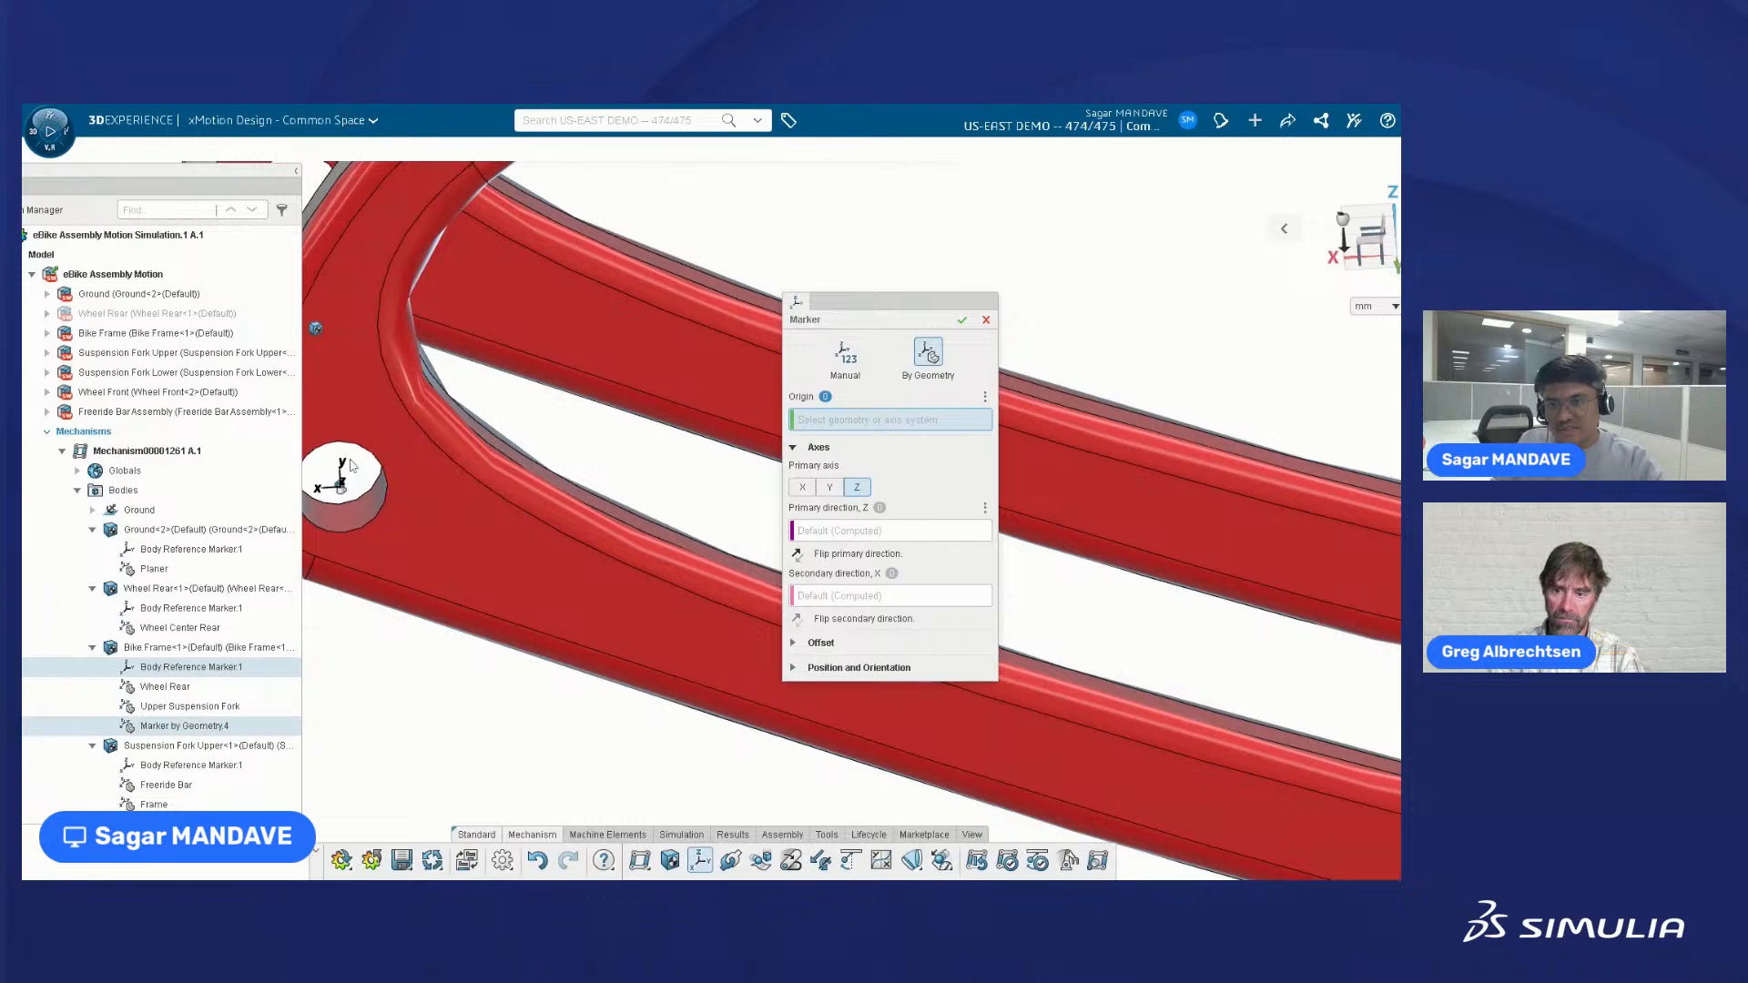
left_click(383, 469)
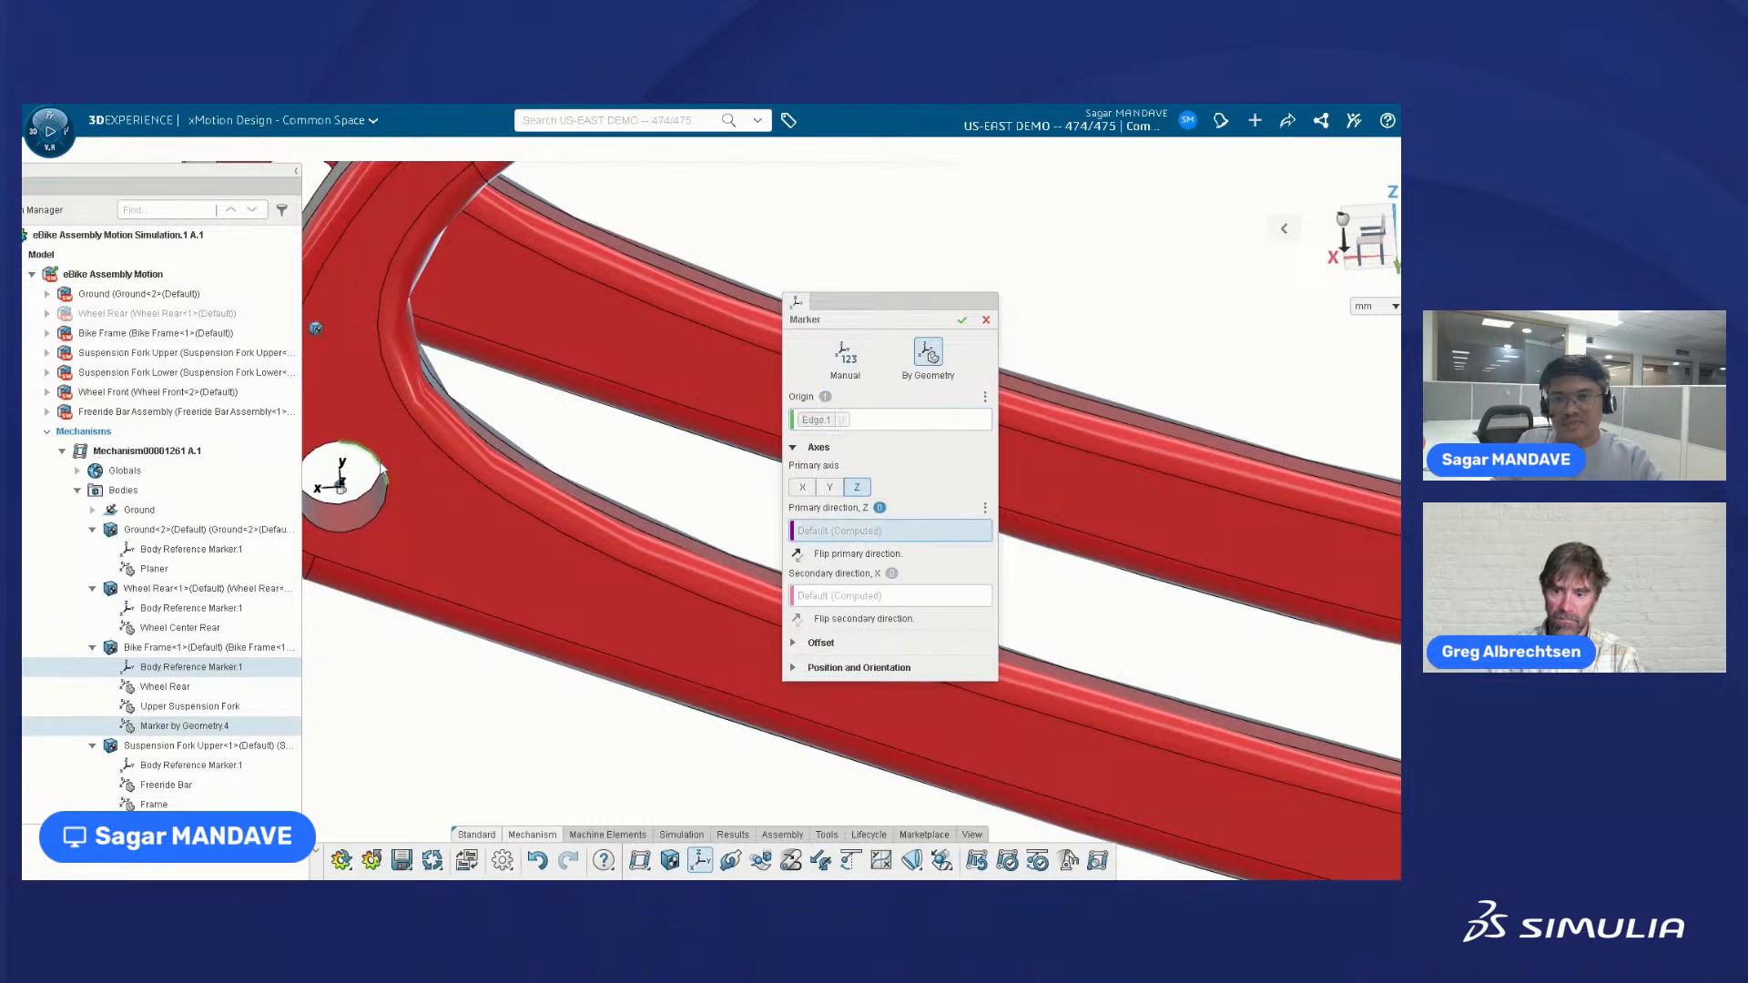
middle_click_drag(410, 571, 418, 587)
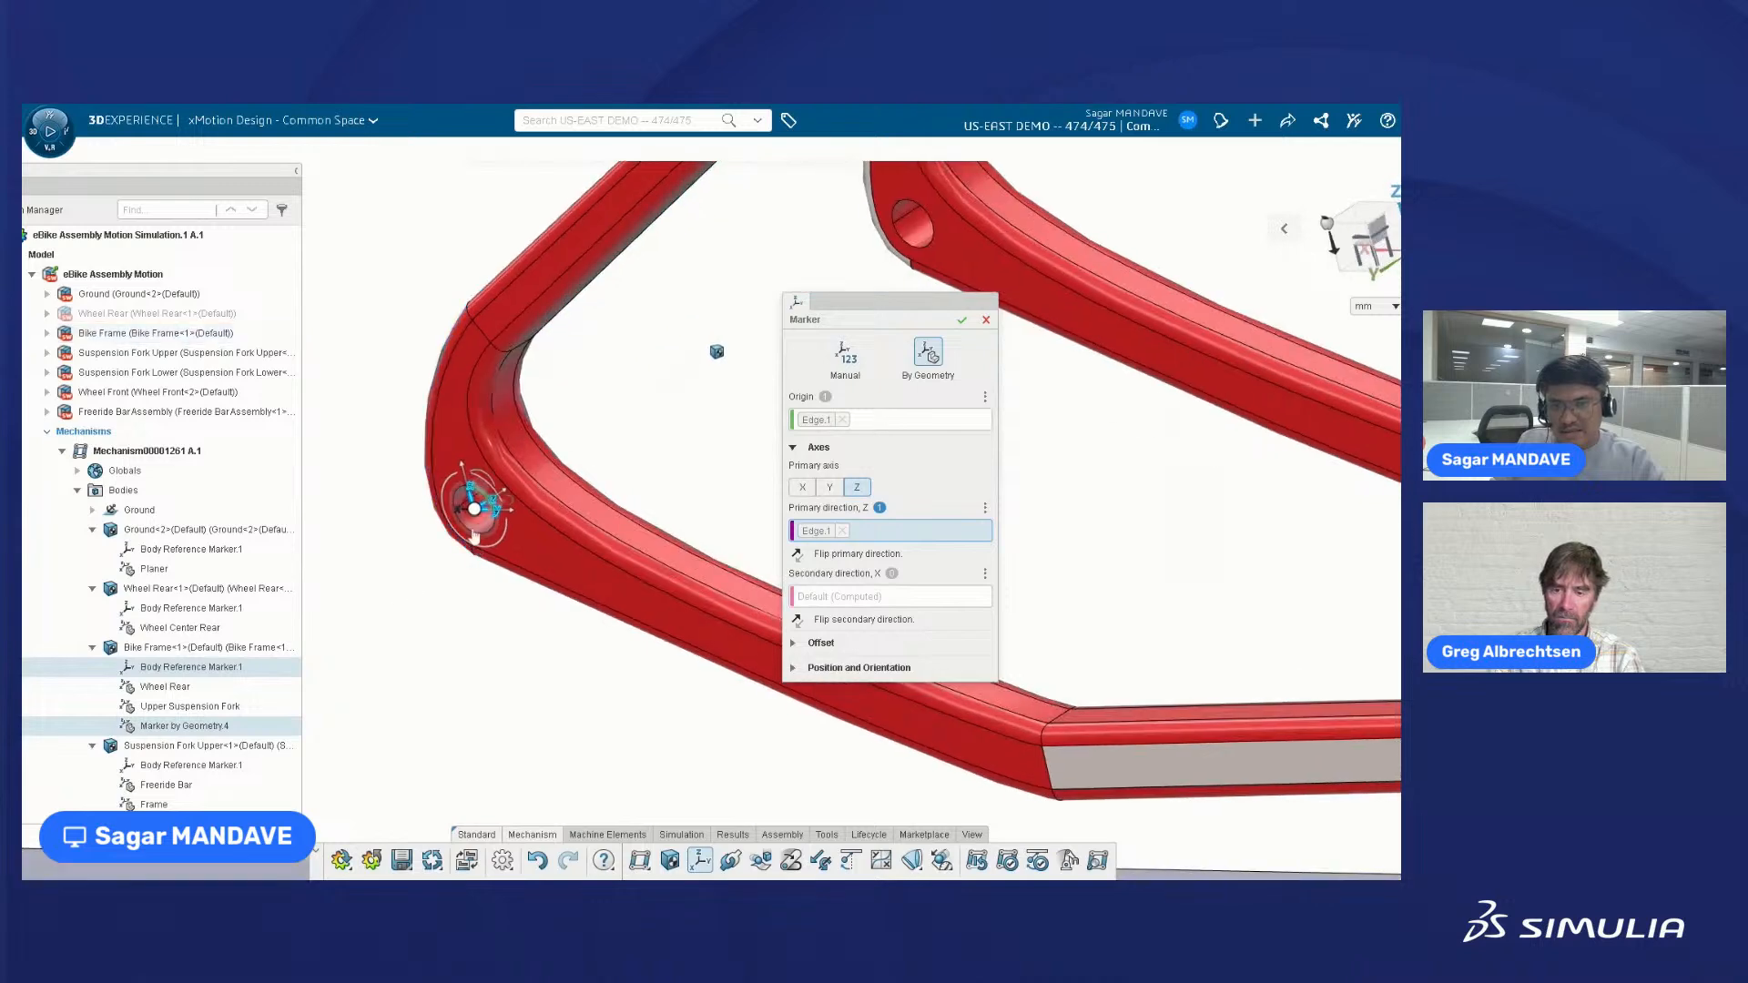
- Rotate the new marker about its origin, flip its primary direction and create the marker
scroll(474, 535, "up", 10)
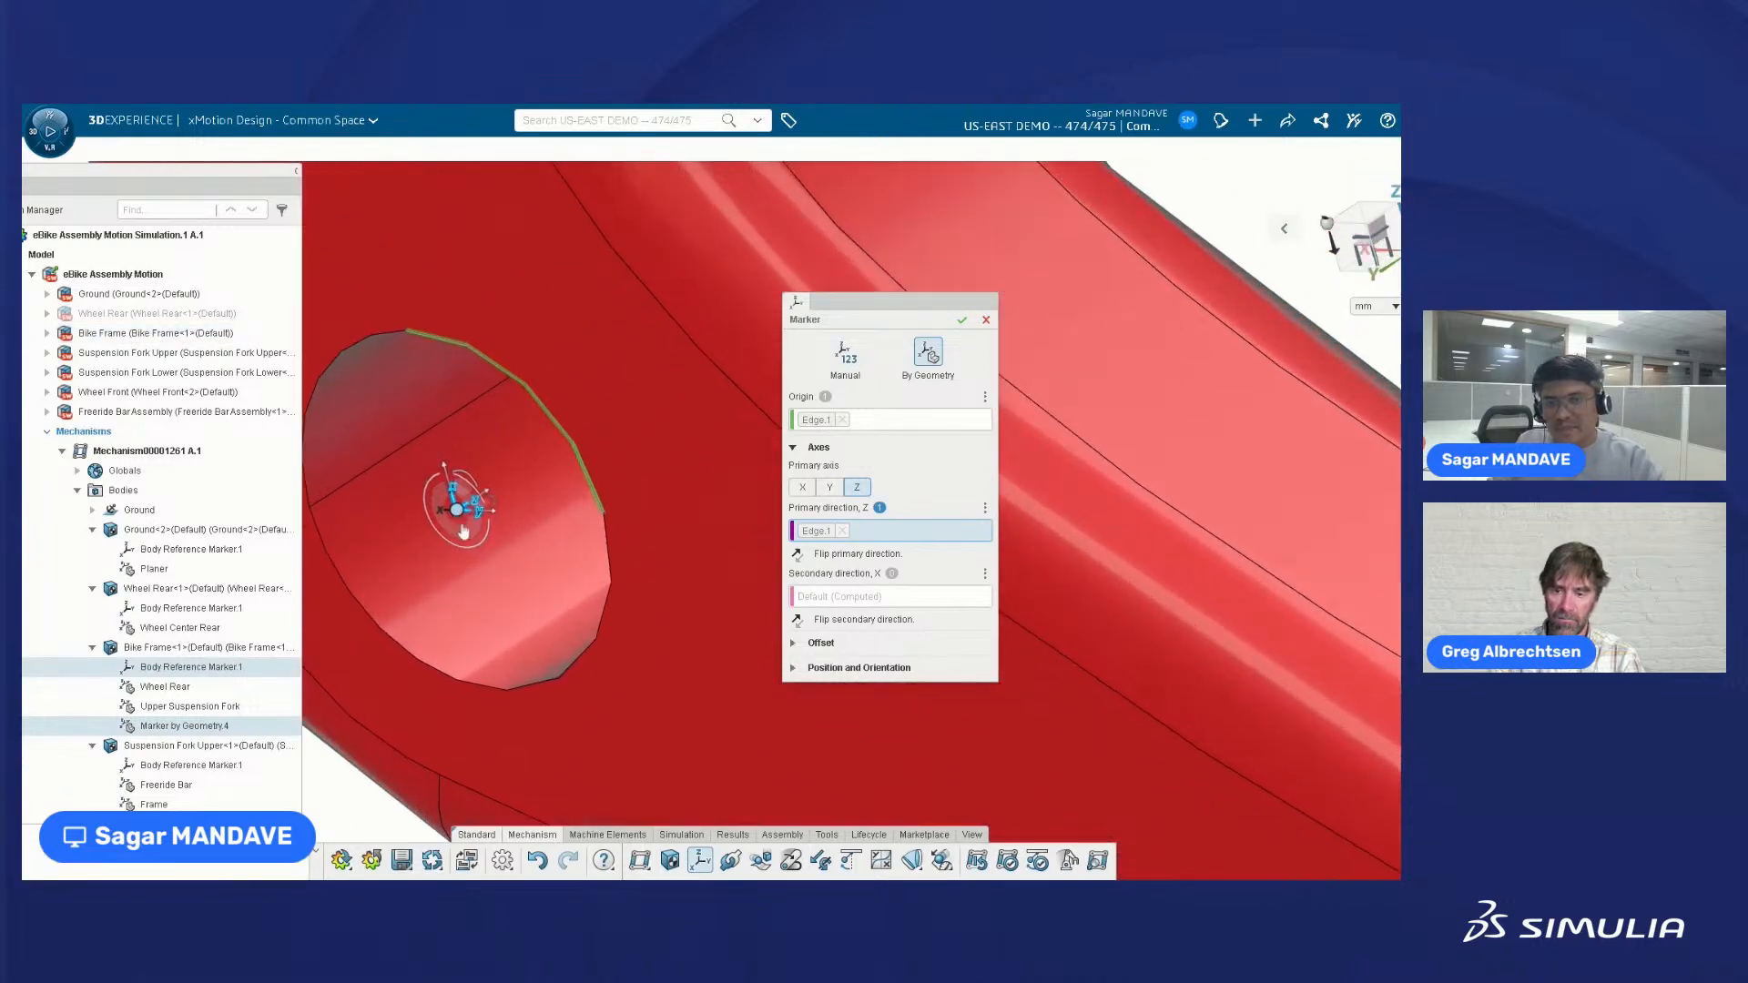
scroll(465, 517, "up", 6)
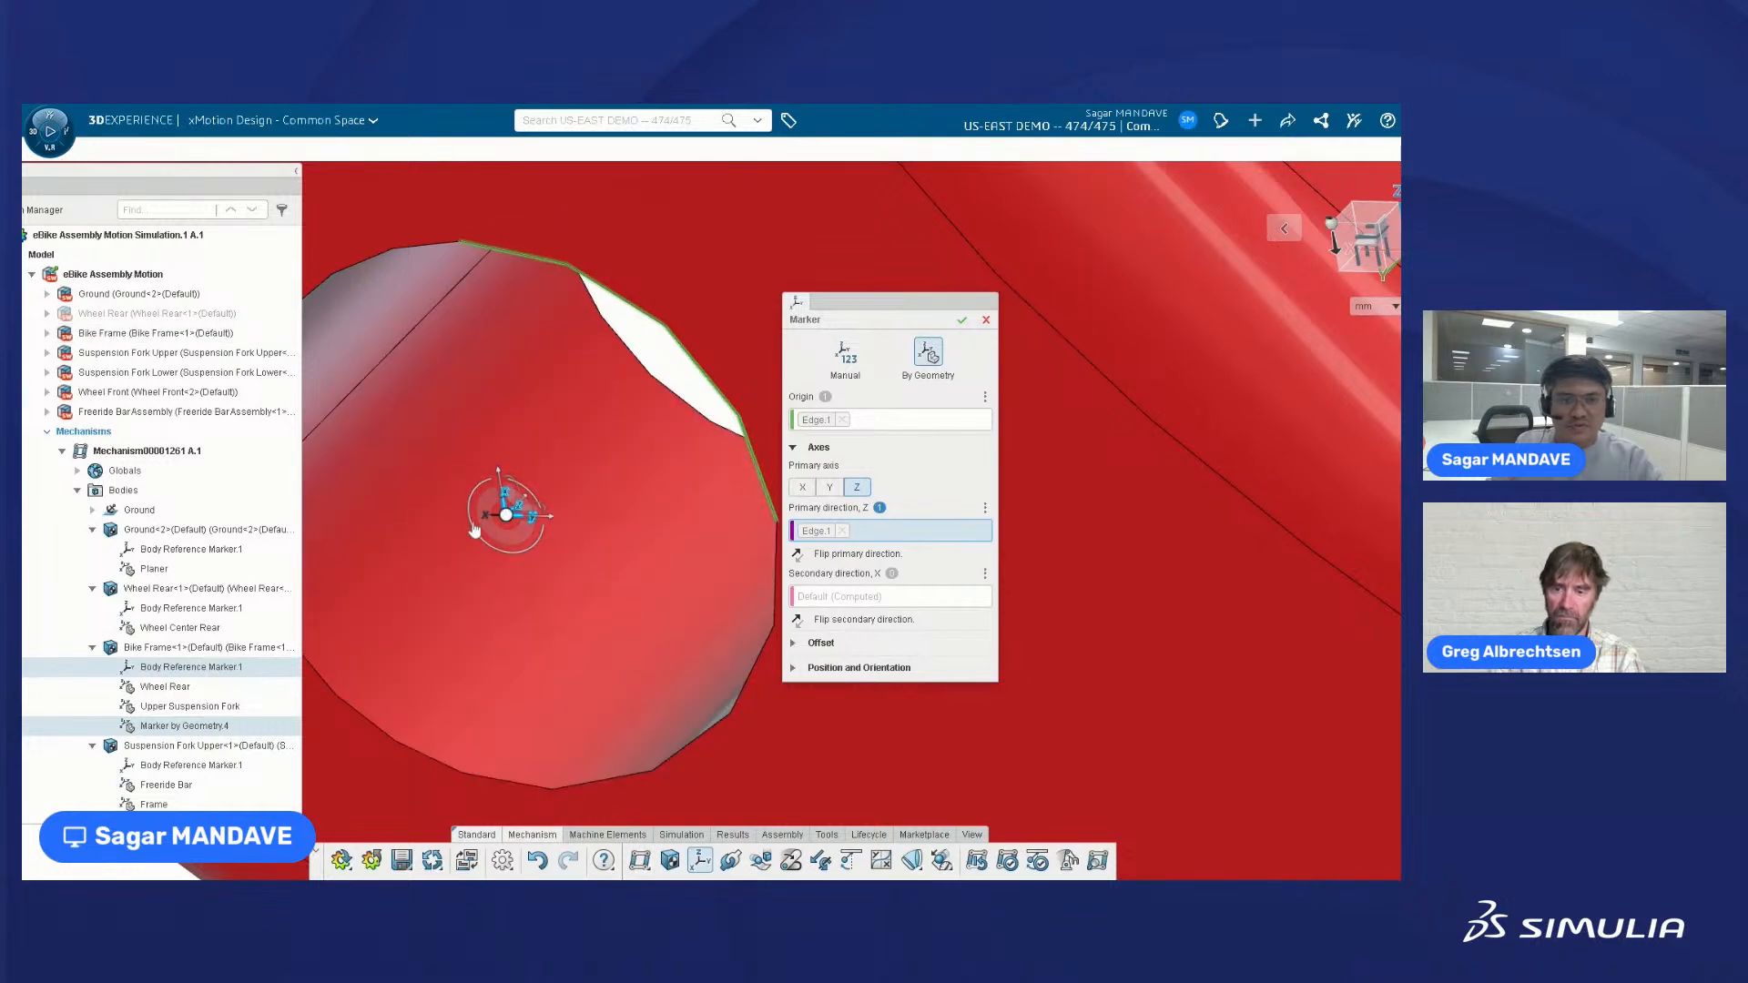
scroll(535, 515, "up", 2)
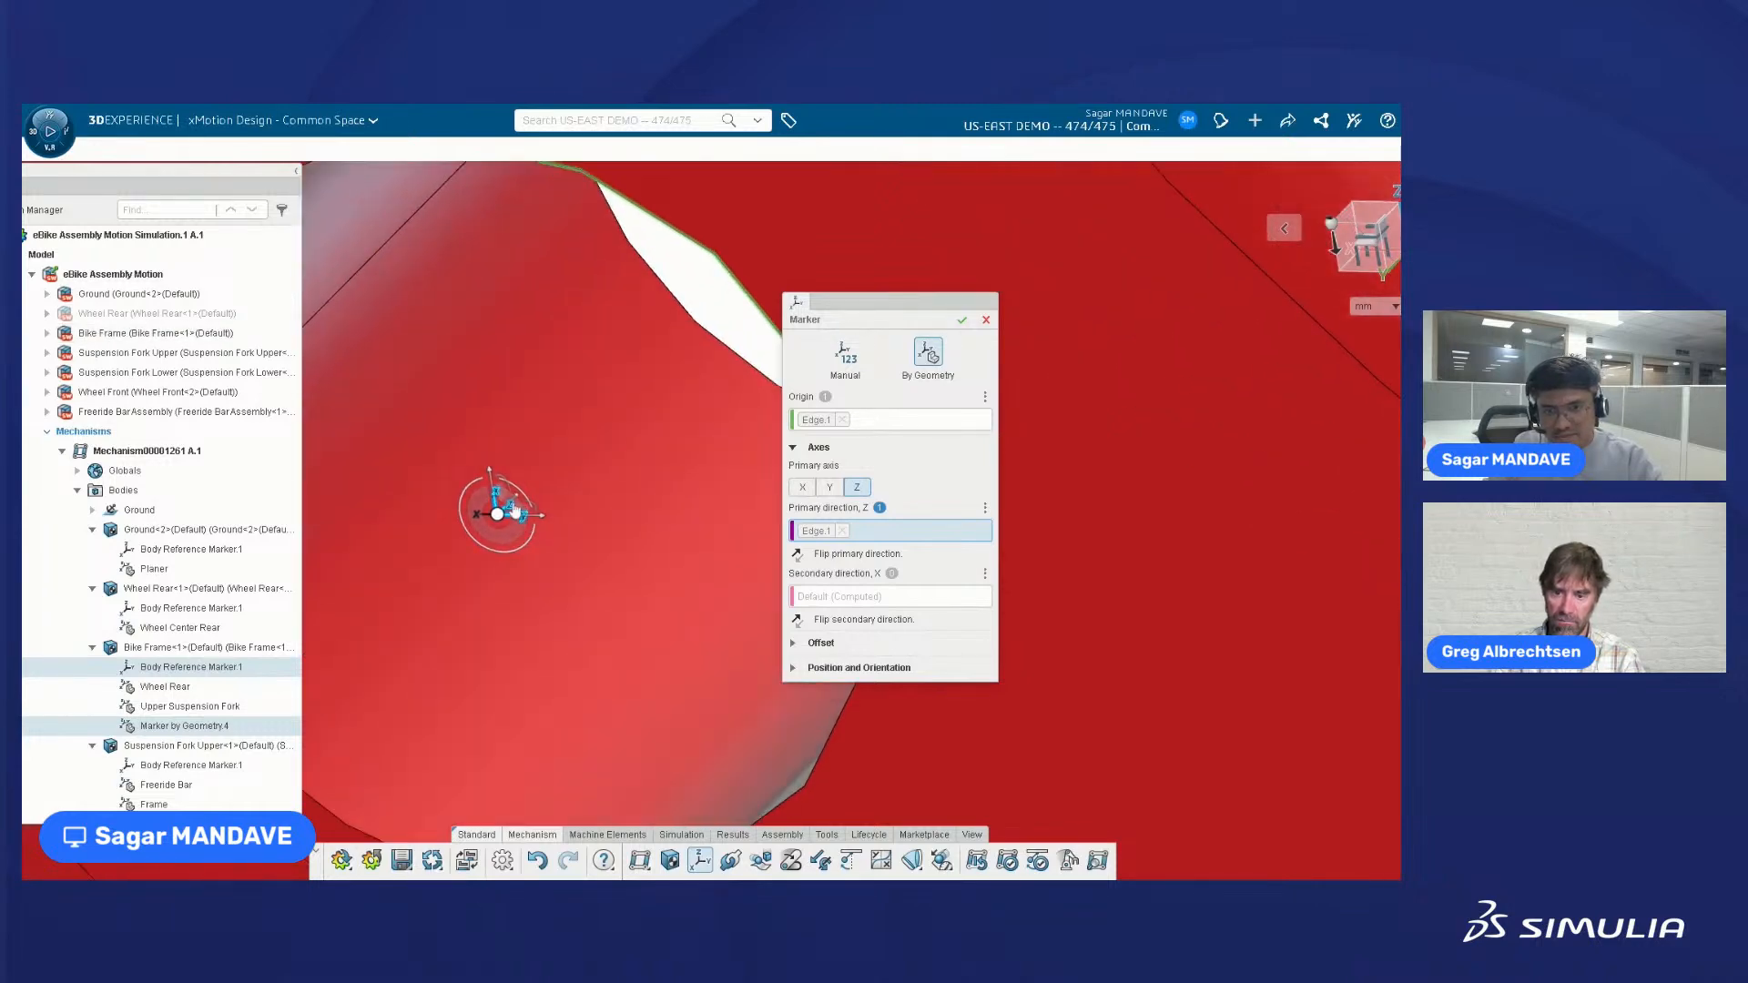
scroll(546, 515, "down", 1)
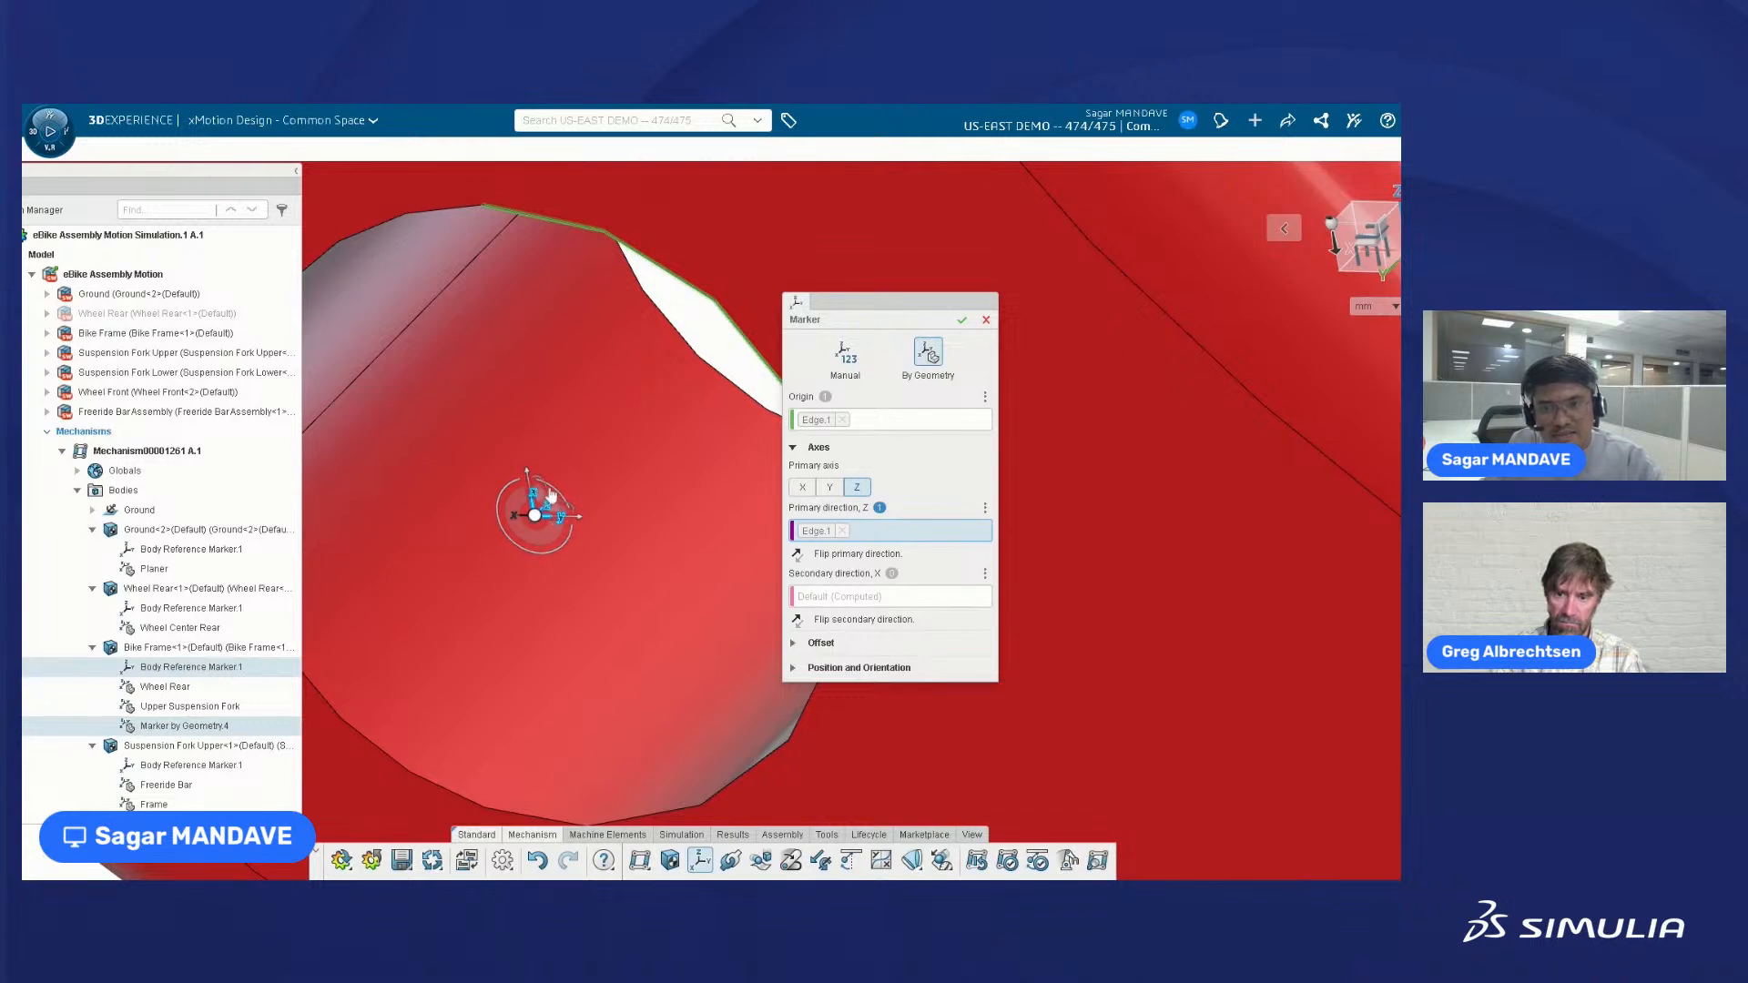
mouse_move(558, 496)
left_mouse_down()
mouse_move(580, 455)
mouse_move(469, 455)
left_mouse_up()
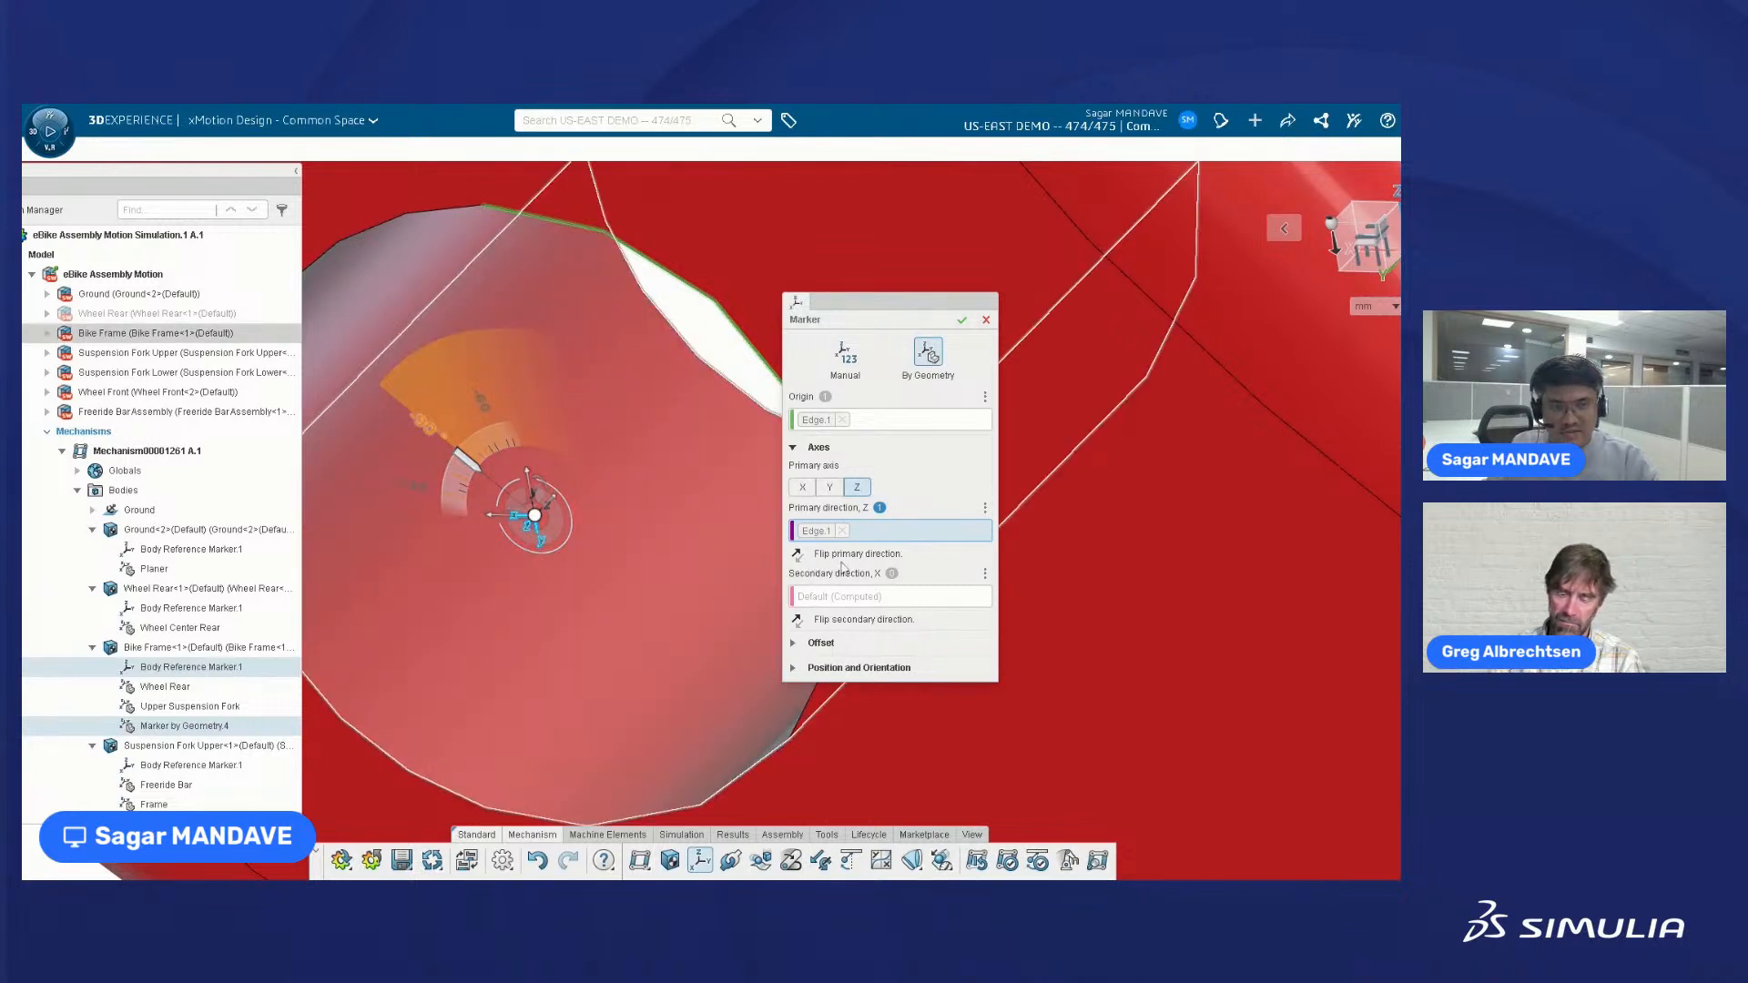
left_click(797, 556)
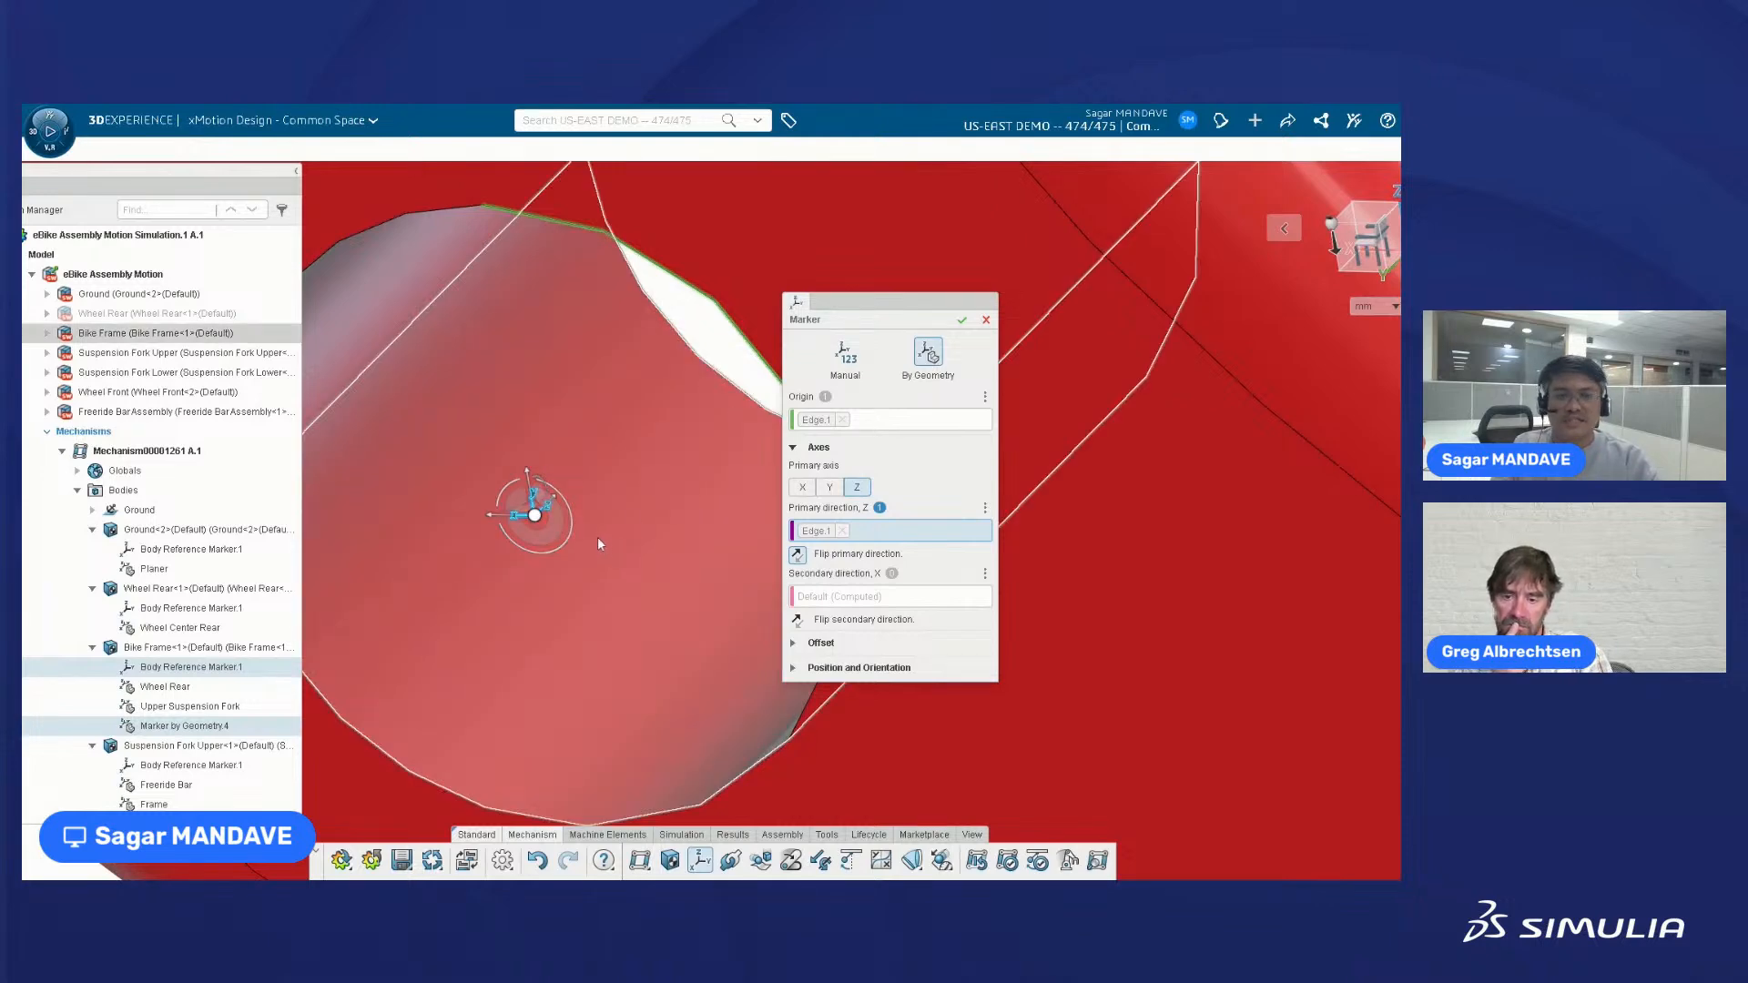
left_click(962, 320)
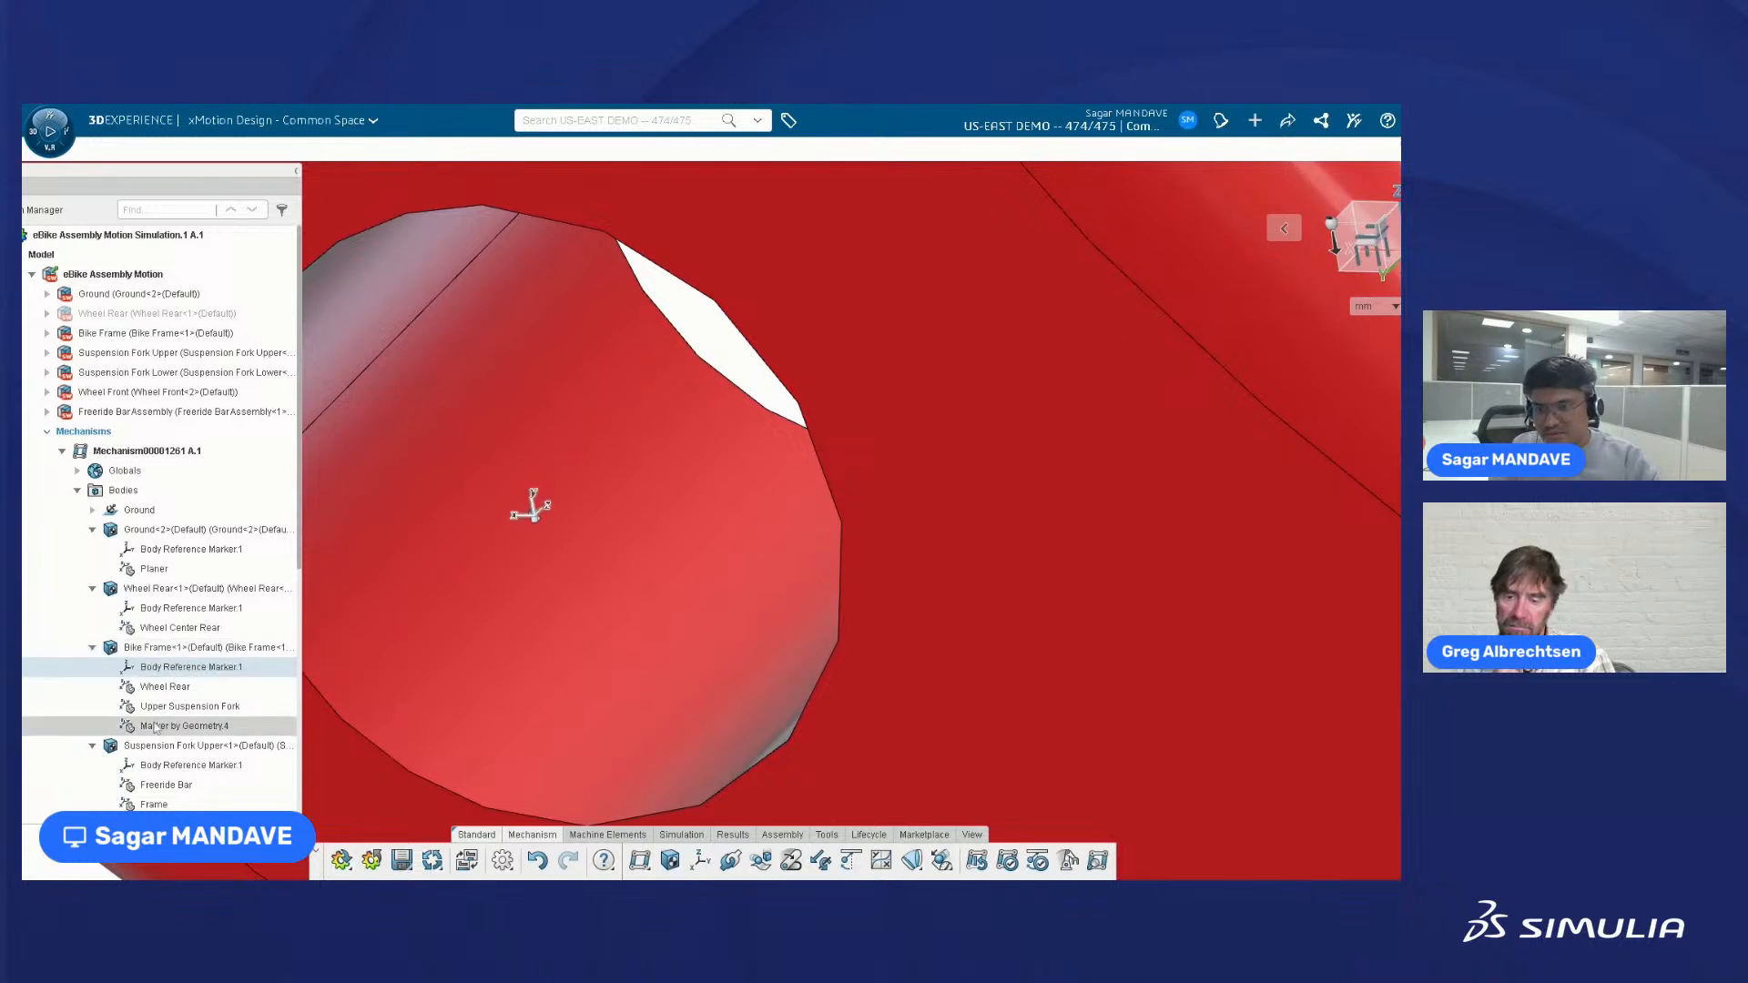
- Open the definition of the new Bike Frame marker for editing, and close it without changes
left_click(196, 728)
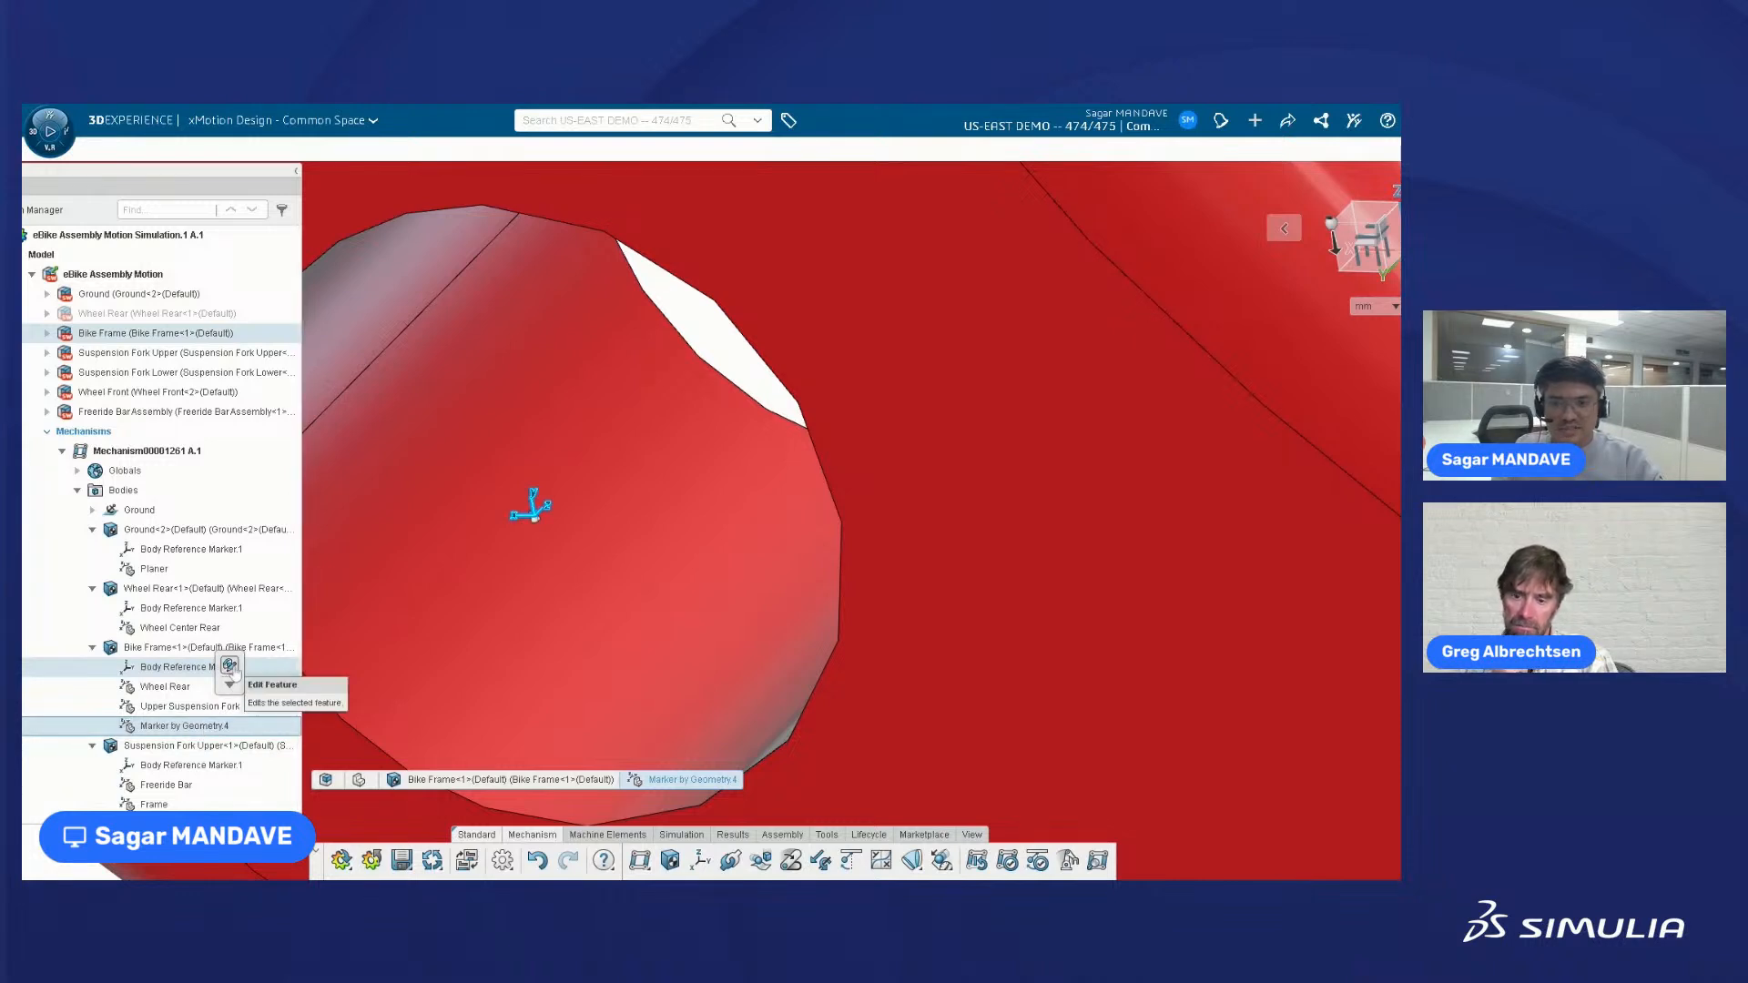
left_click(230, 666)
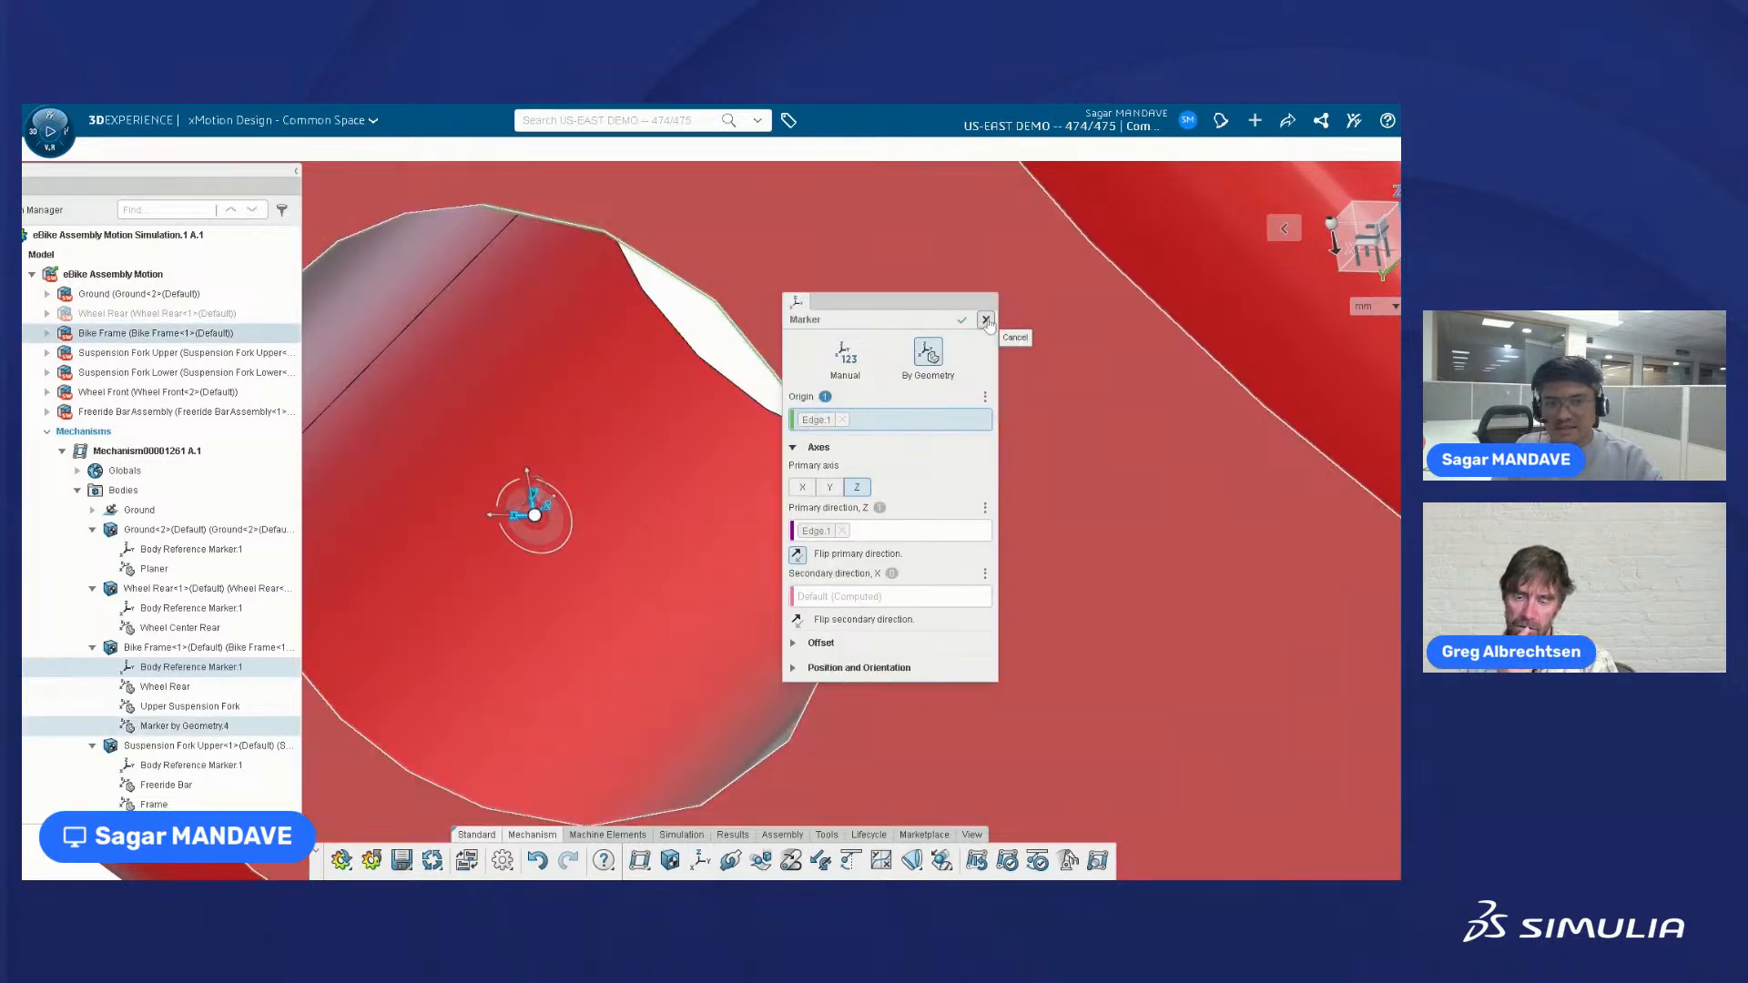
left_click(986, 319)
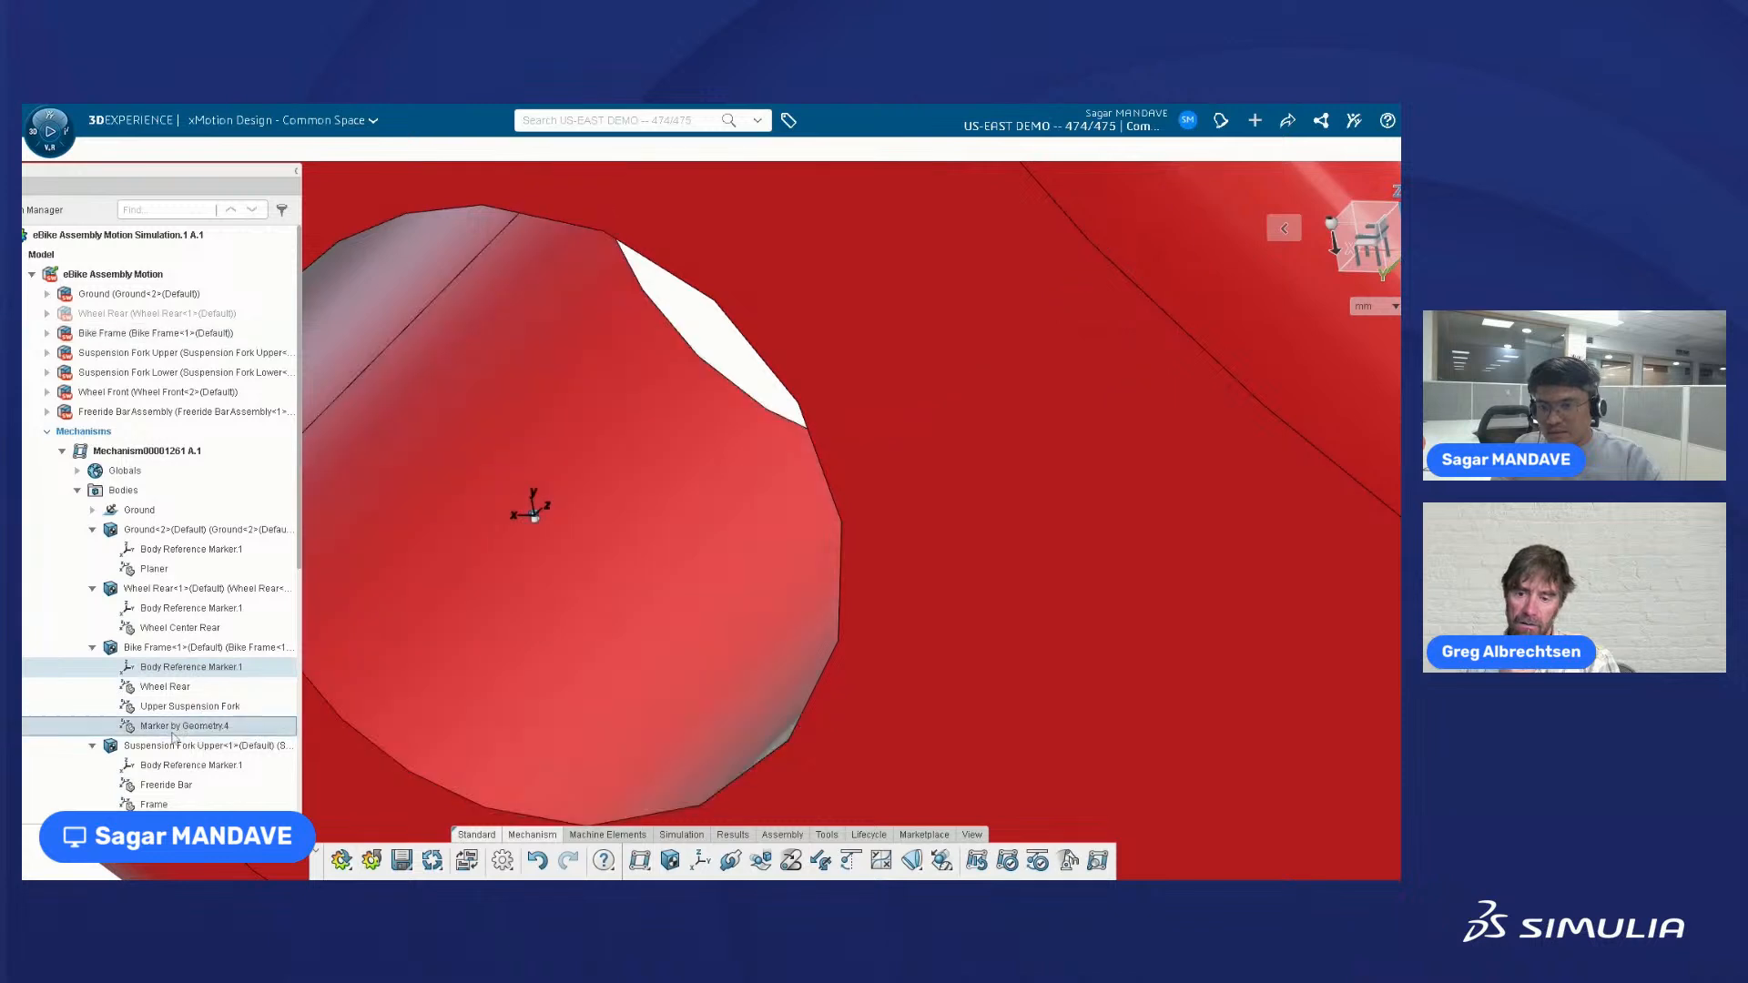
- Select the new marker under the Bike Frame body and examine its placement and orientation in the rear dropout hole
left_click(200, 724)
left_click(208, 693)
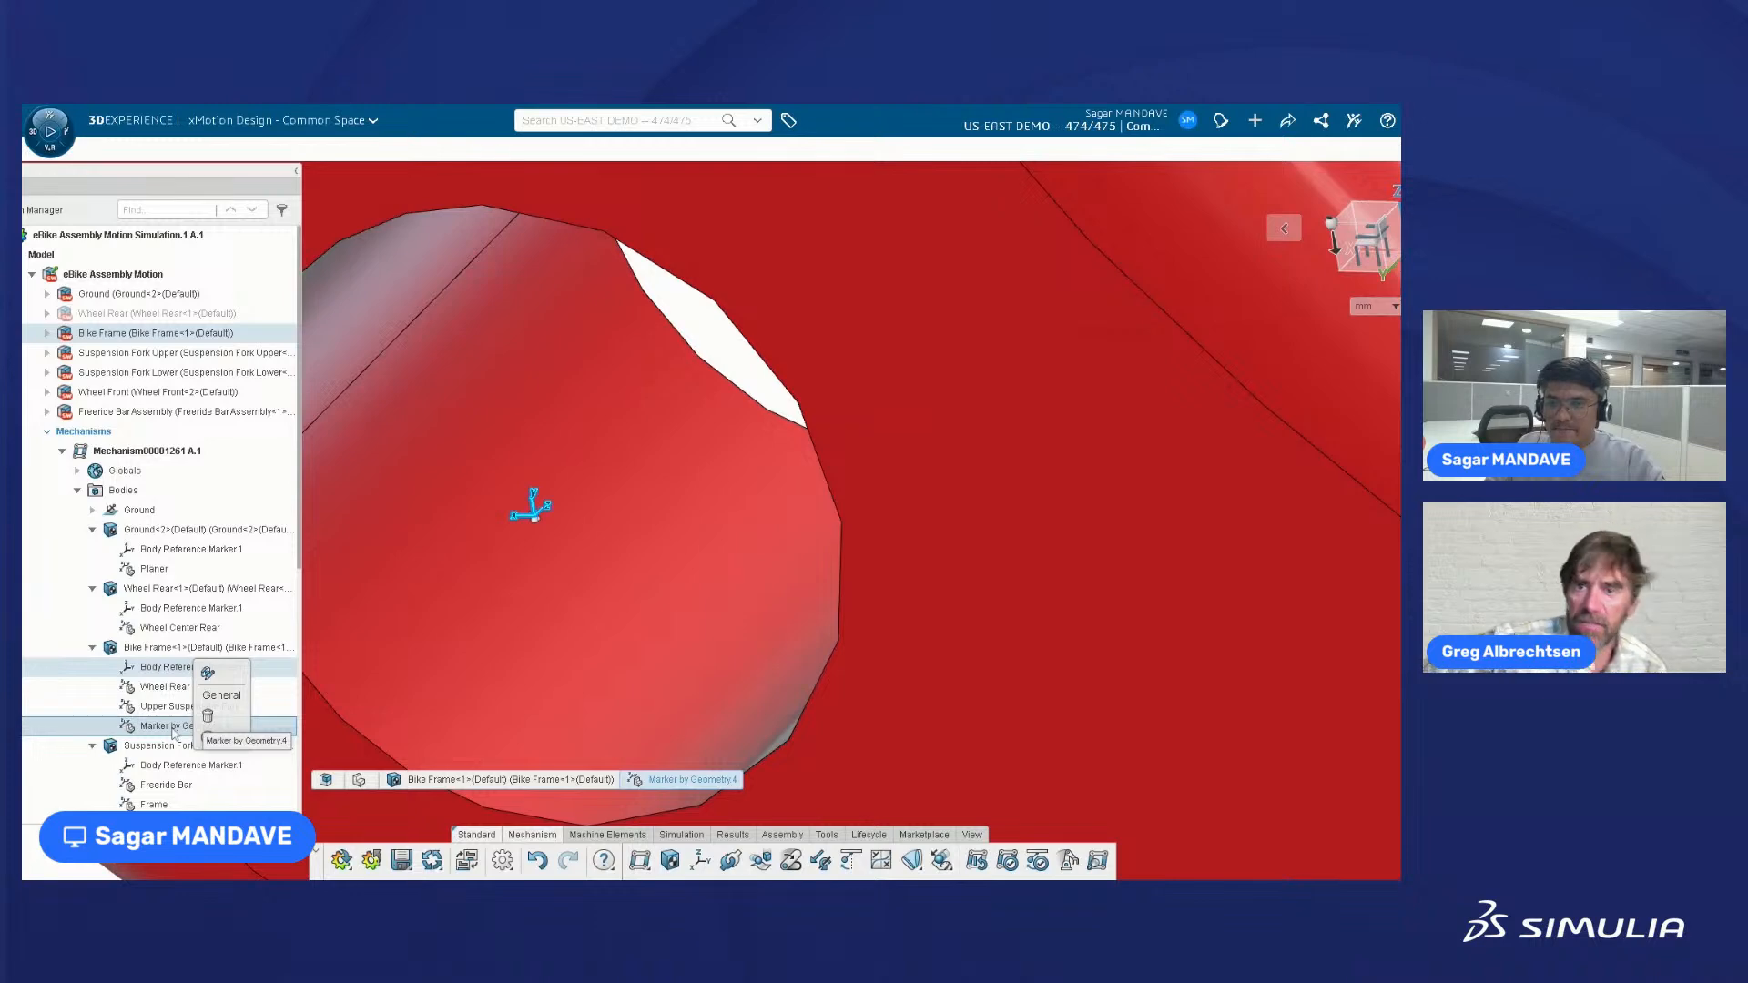
middle_click_drag(435, 604, 468, 587)
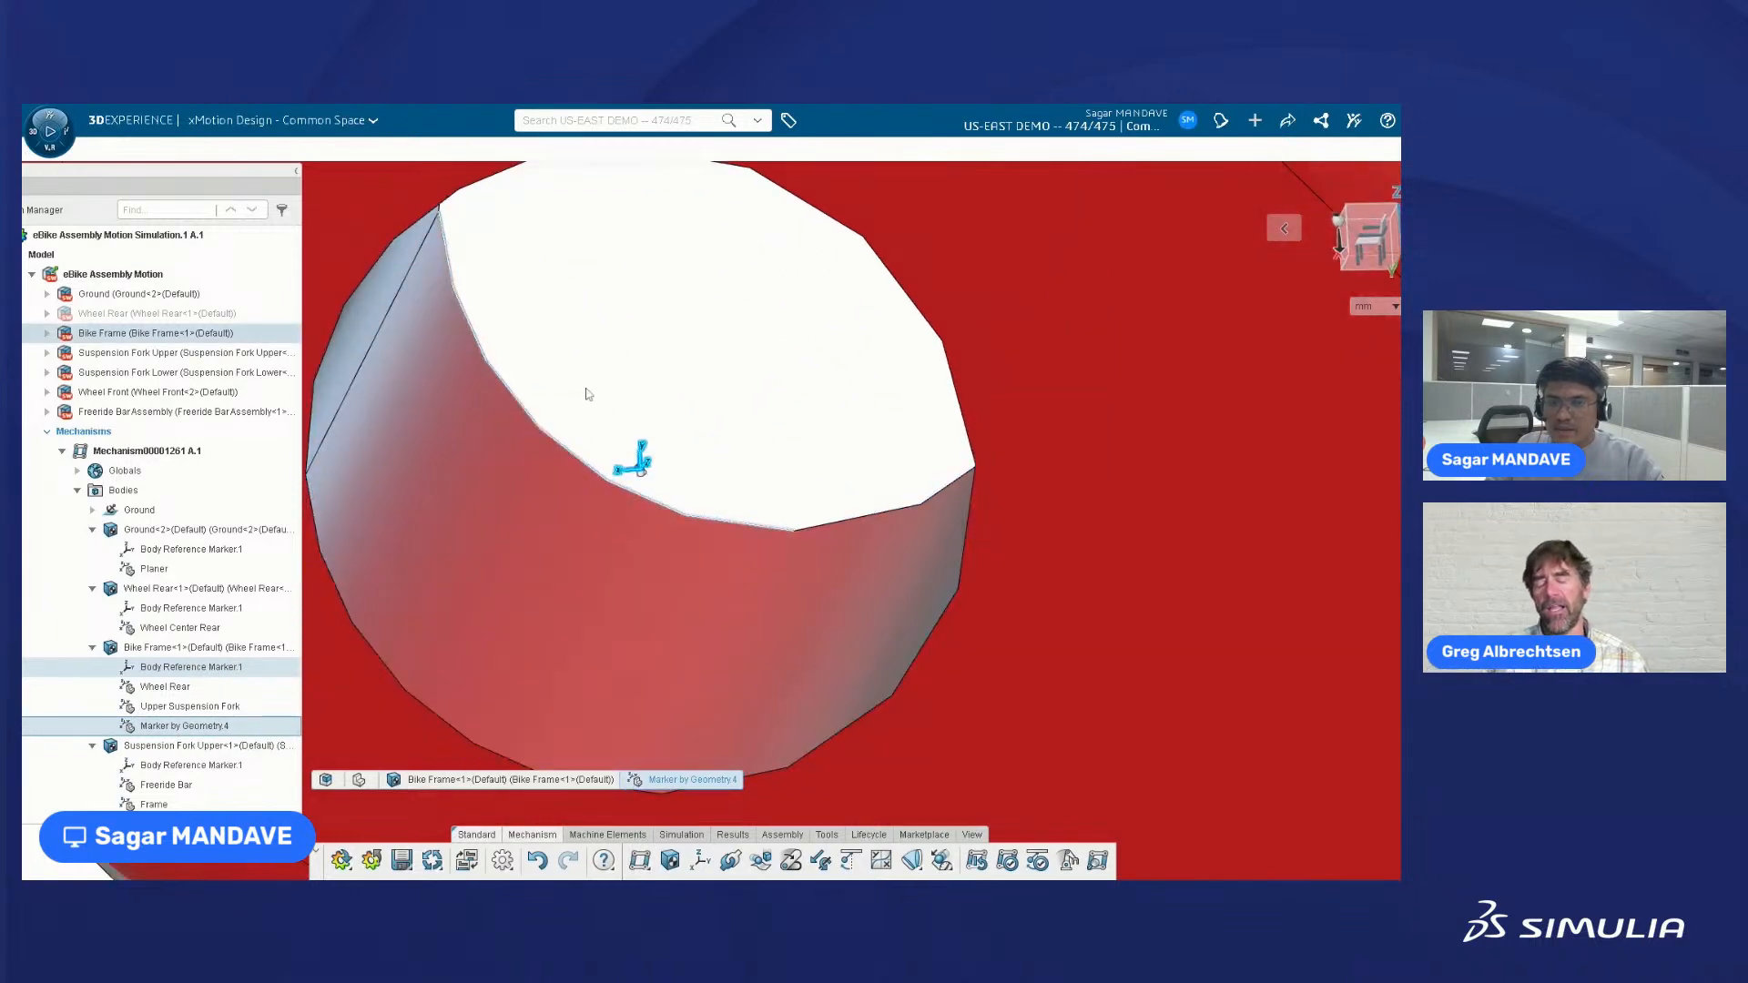
left_click(604, 426)
scroll(615, 453, "down", 3)
scroll(615, 452, "down", 5)
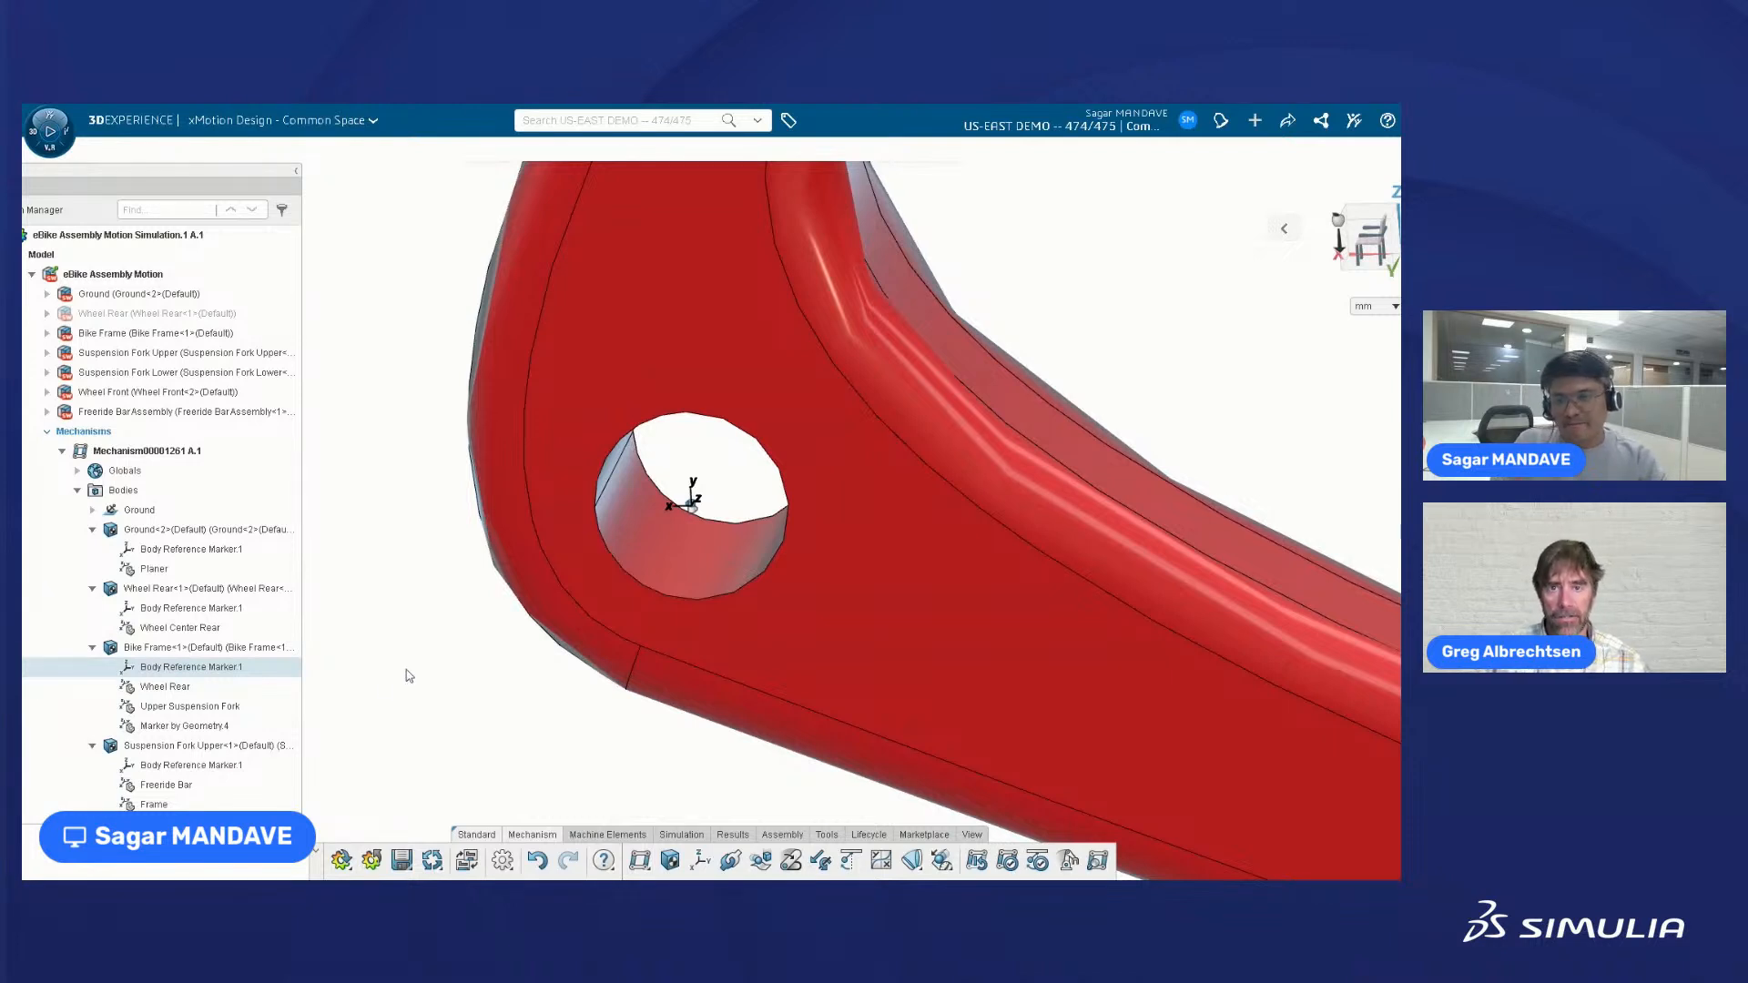
- Open the name of the new Bike Frame marker for editing
left_click(192, 728)
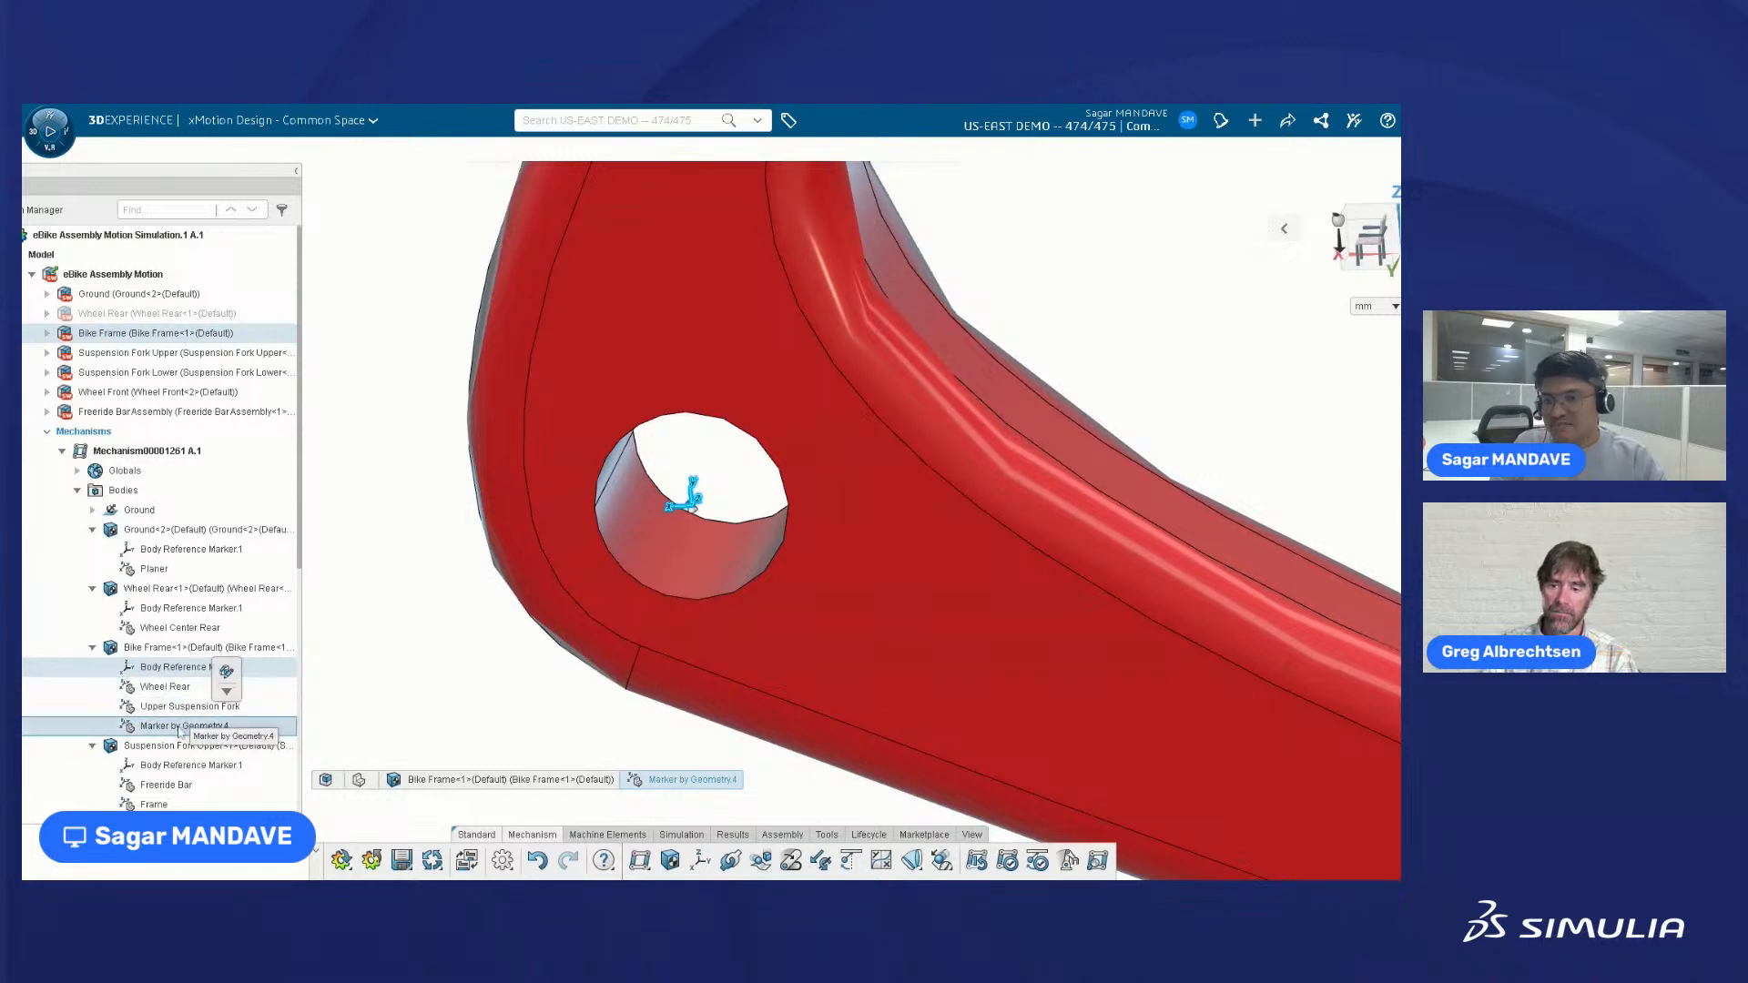
left_click(181, 727)
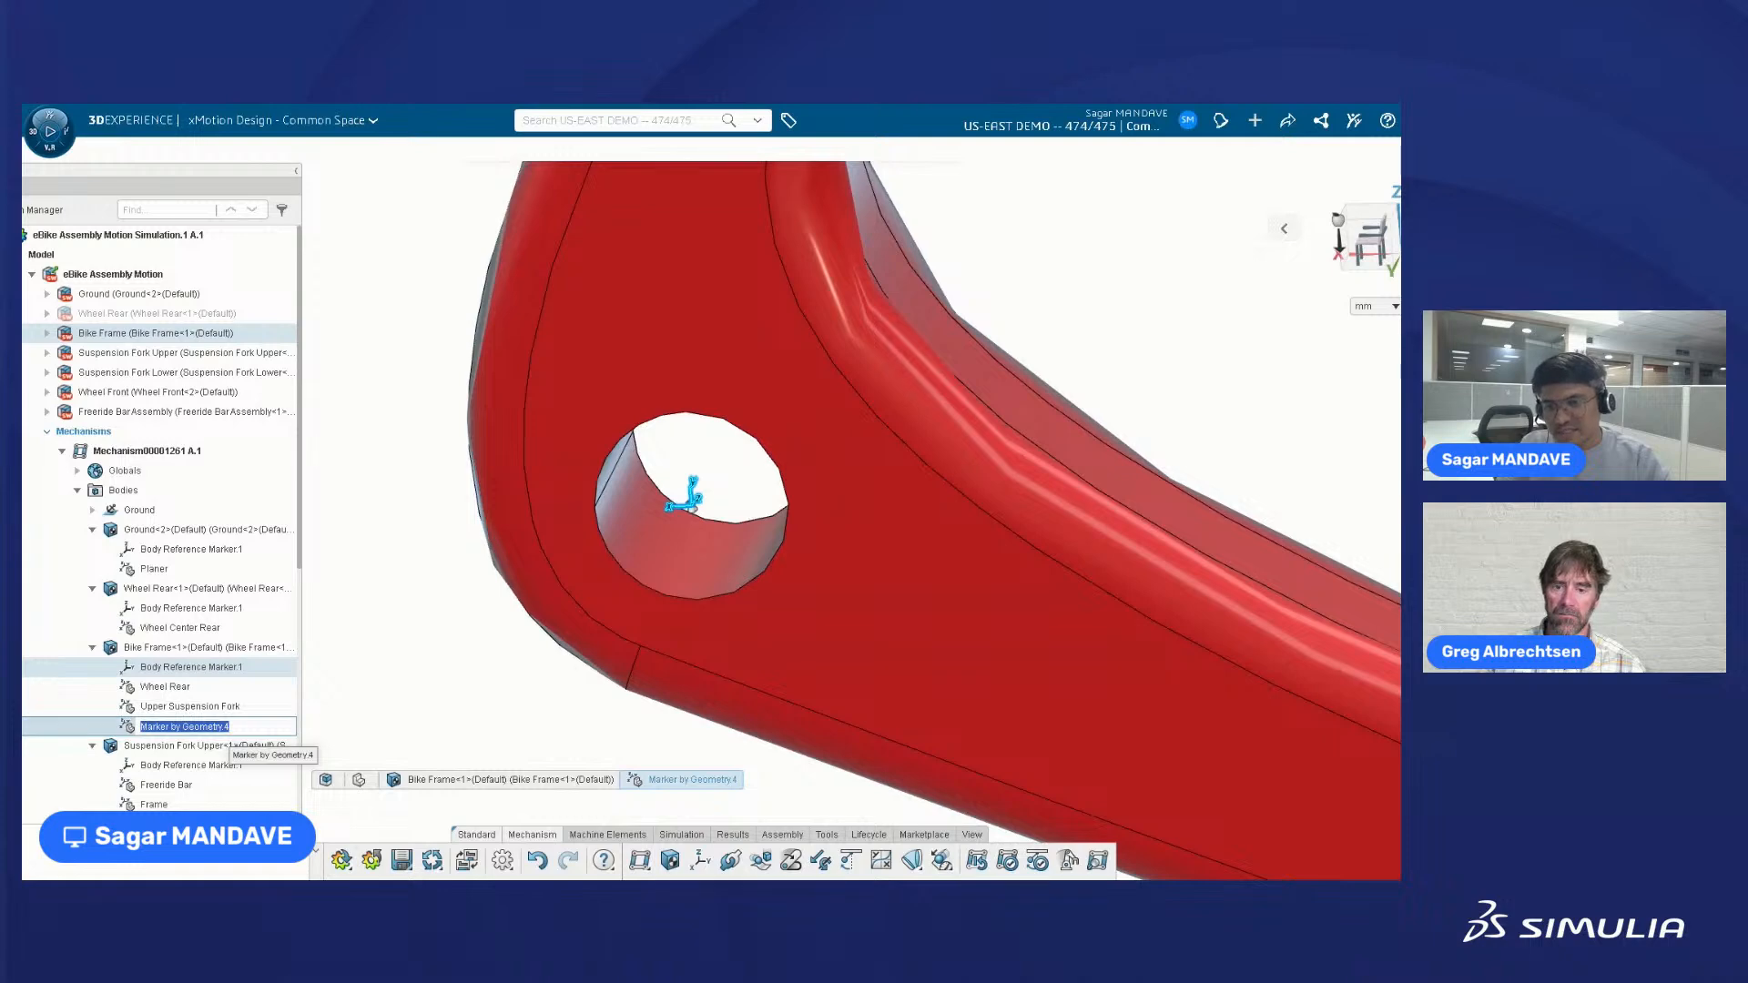
scroll(169, 756, "down", 3)
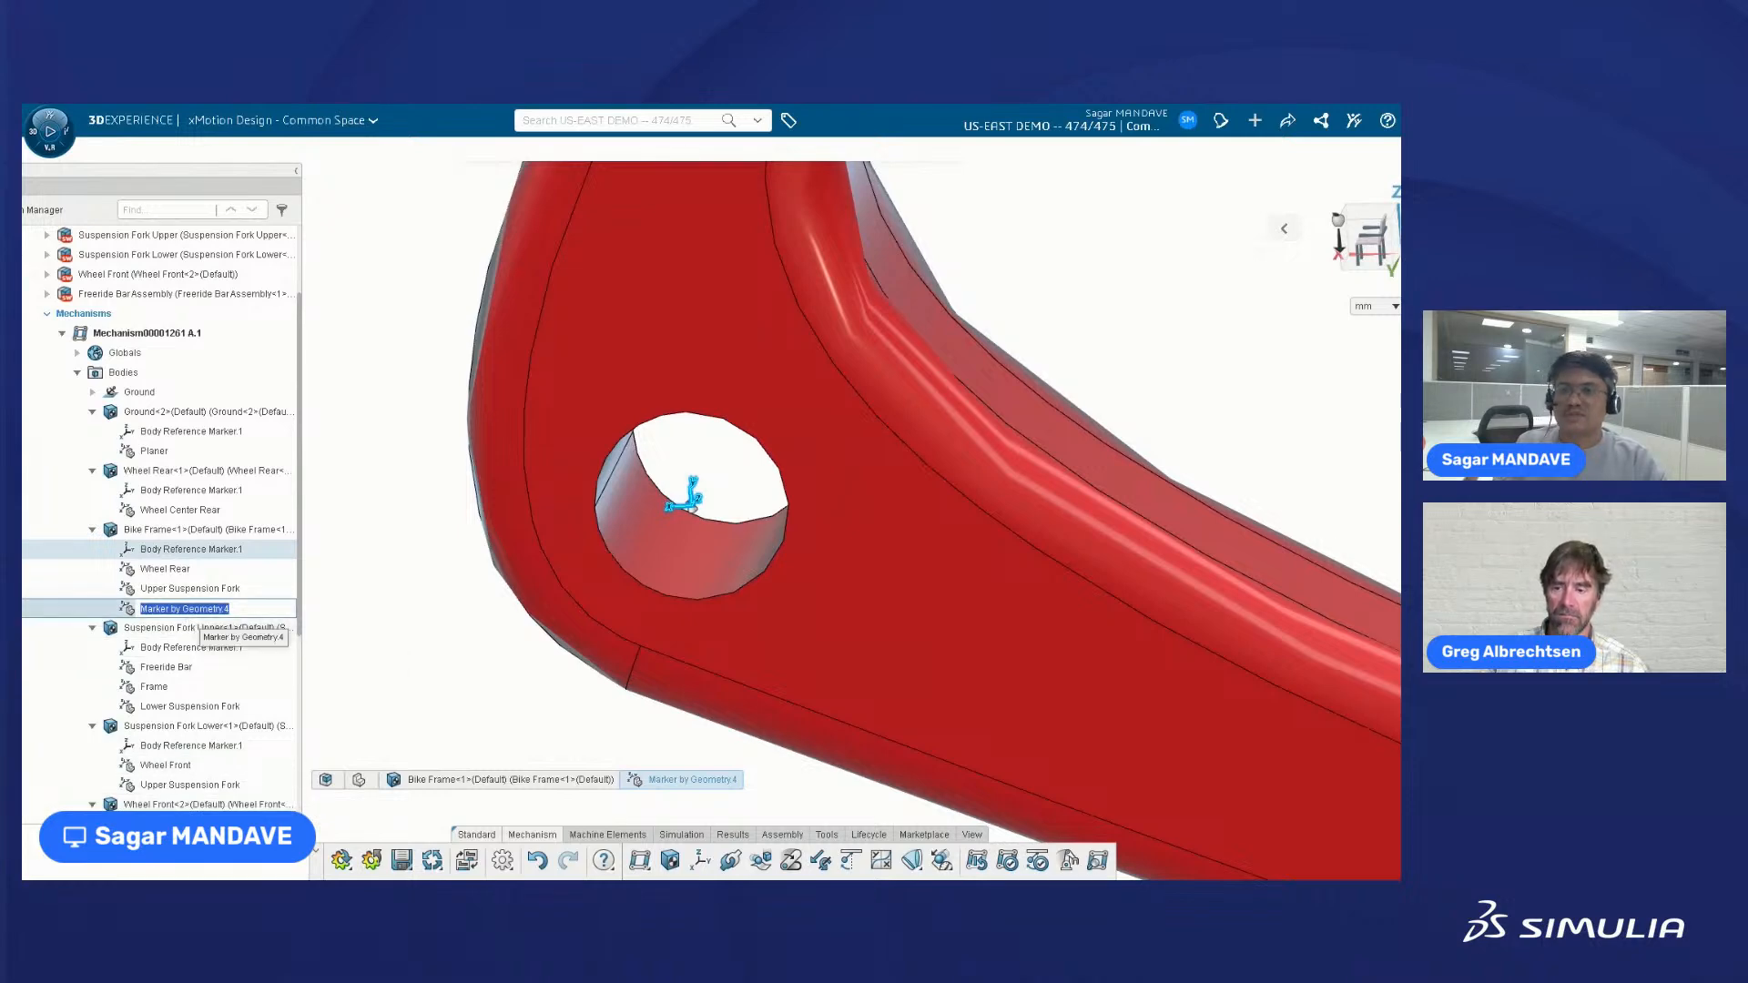
left_click(345, 632)
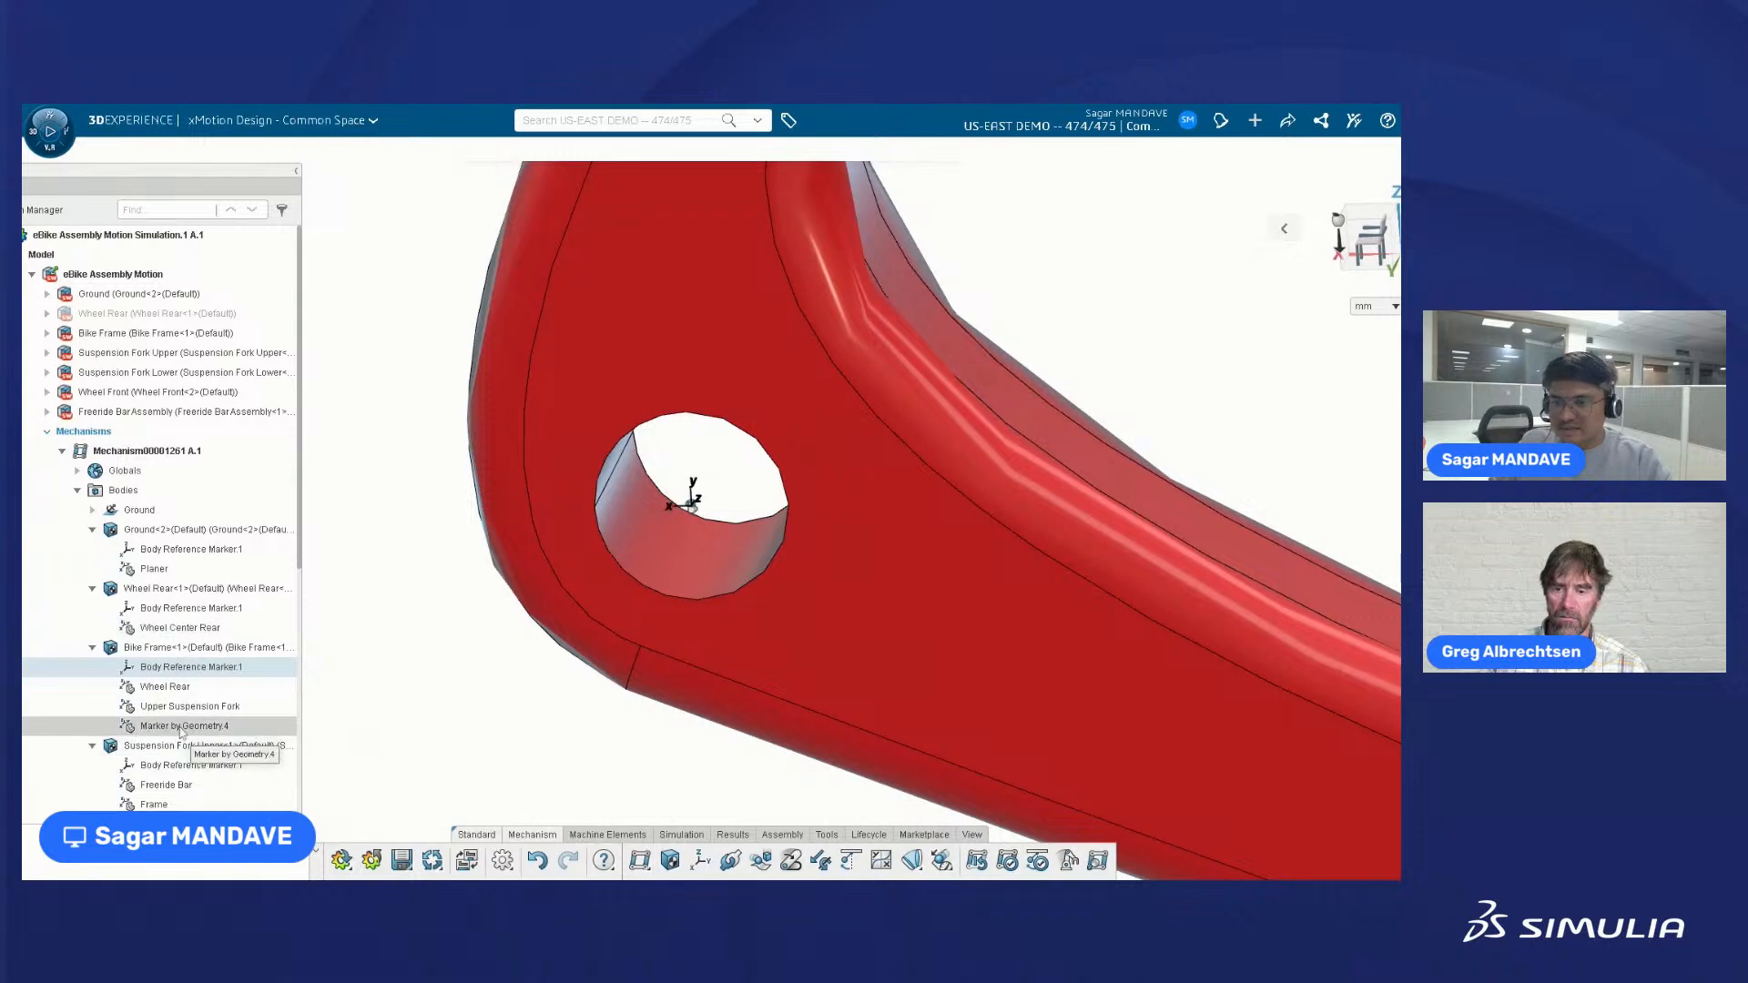
- Delete the newly added by-geometry marker from the Bike Frame body
left_click(182, 728)
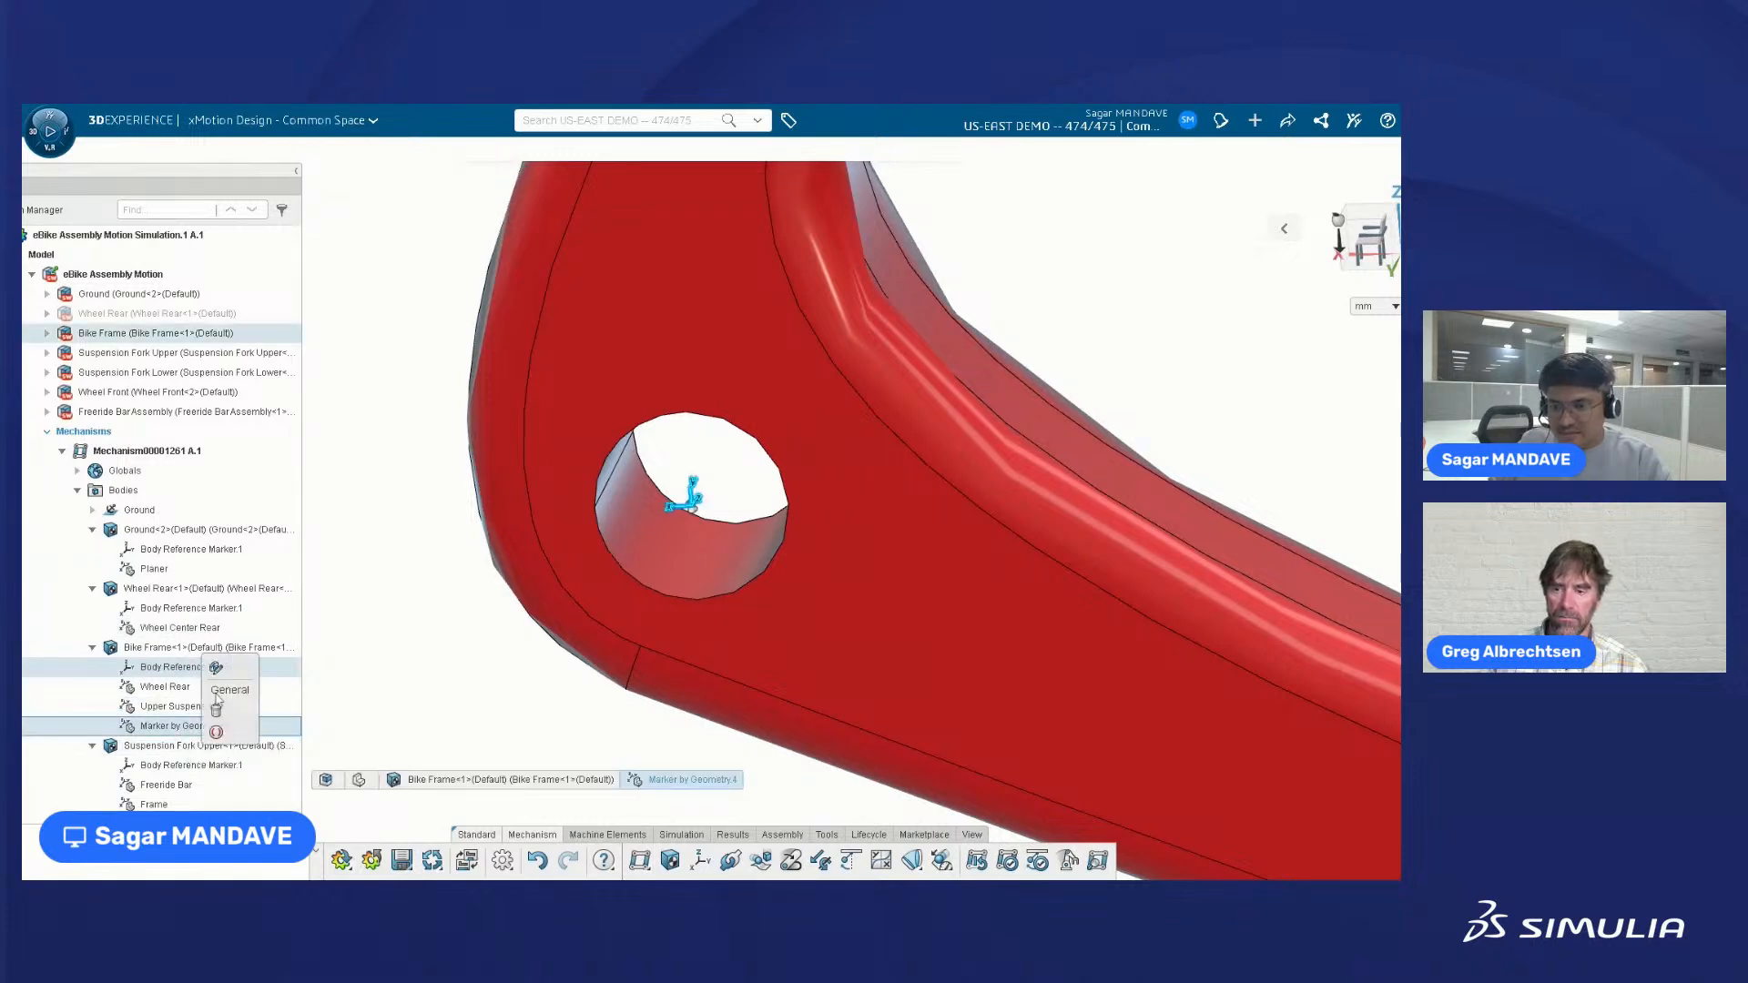
left_click(216, 710)
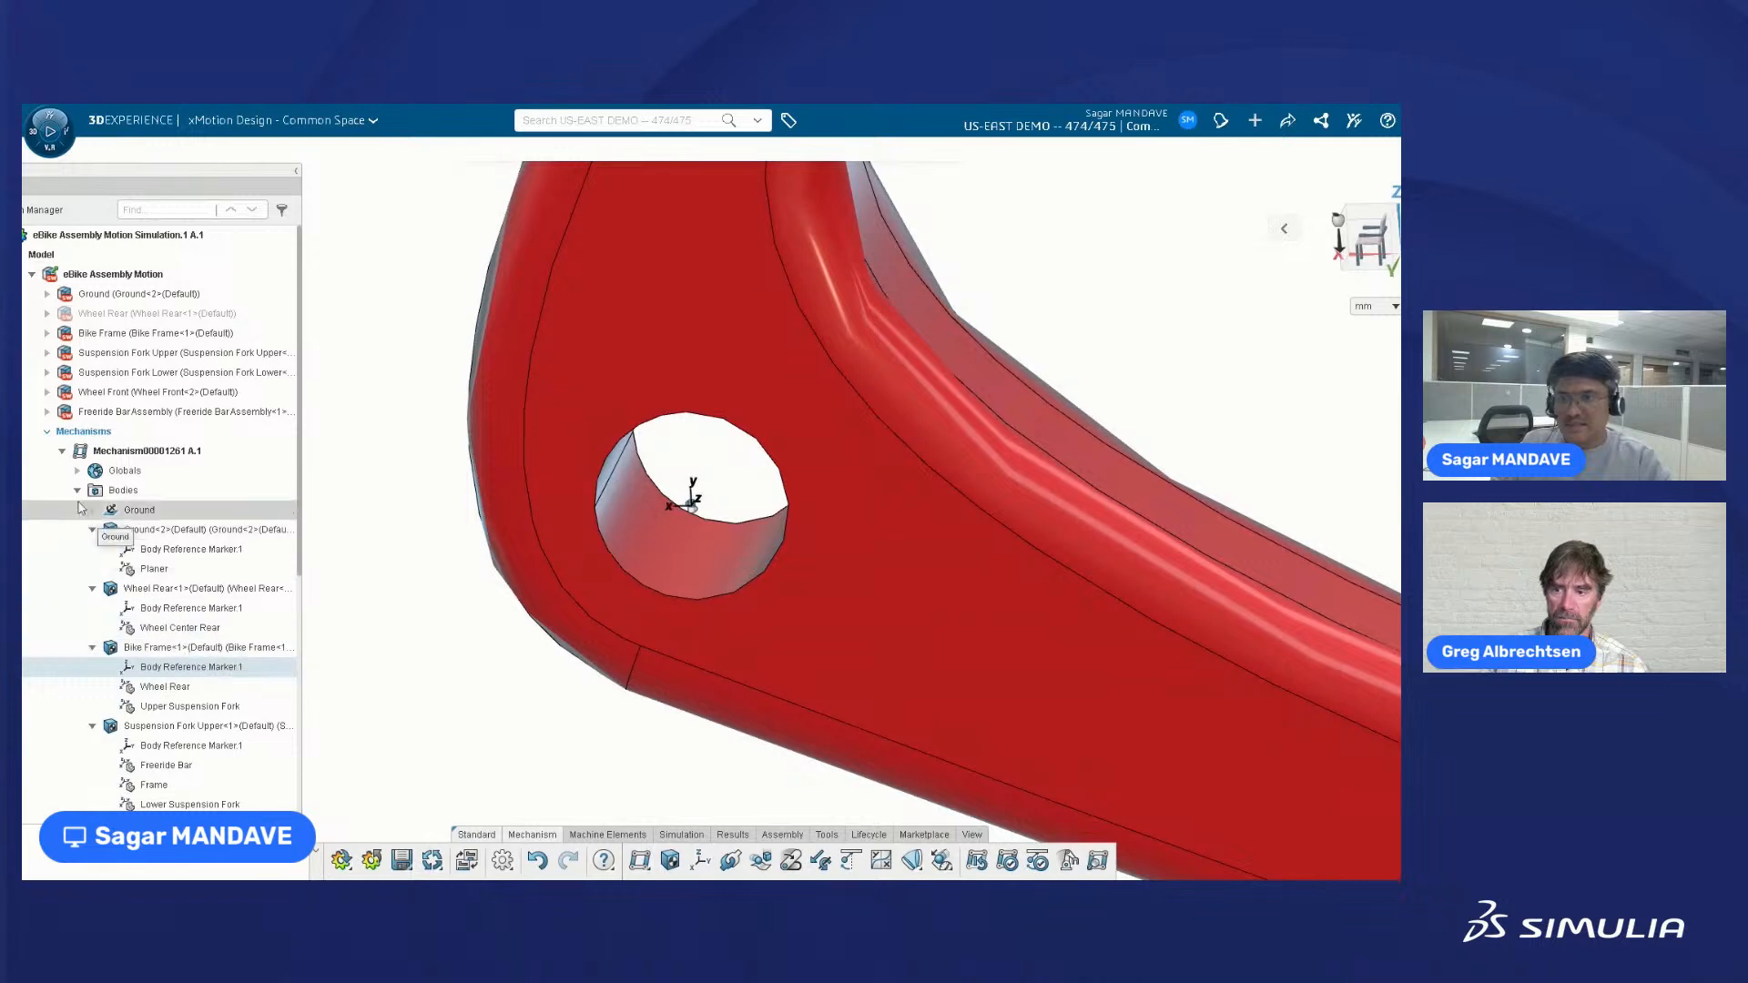
- Collapse the mechanism's Bodies list and show the Wheel Rear component again
left_click(78, 490)
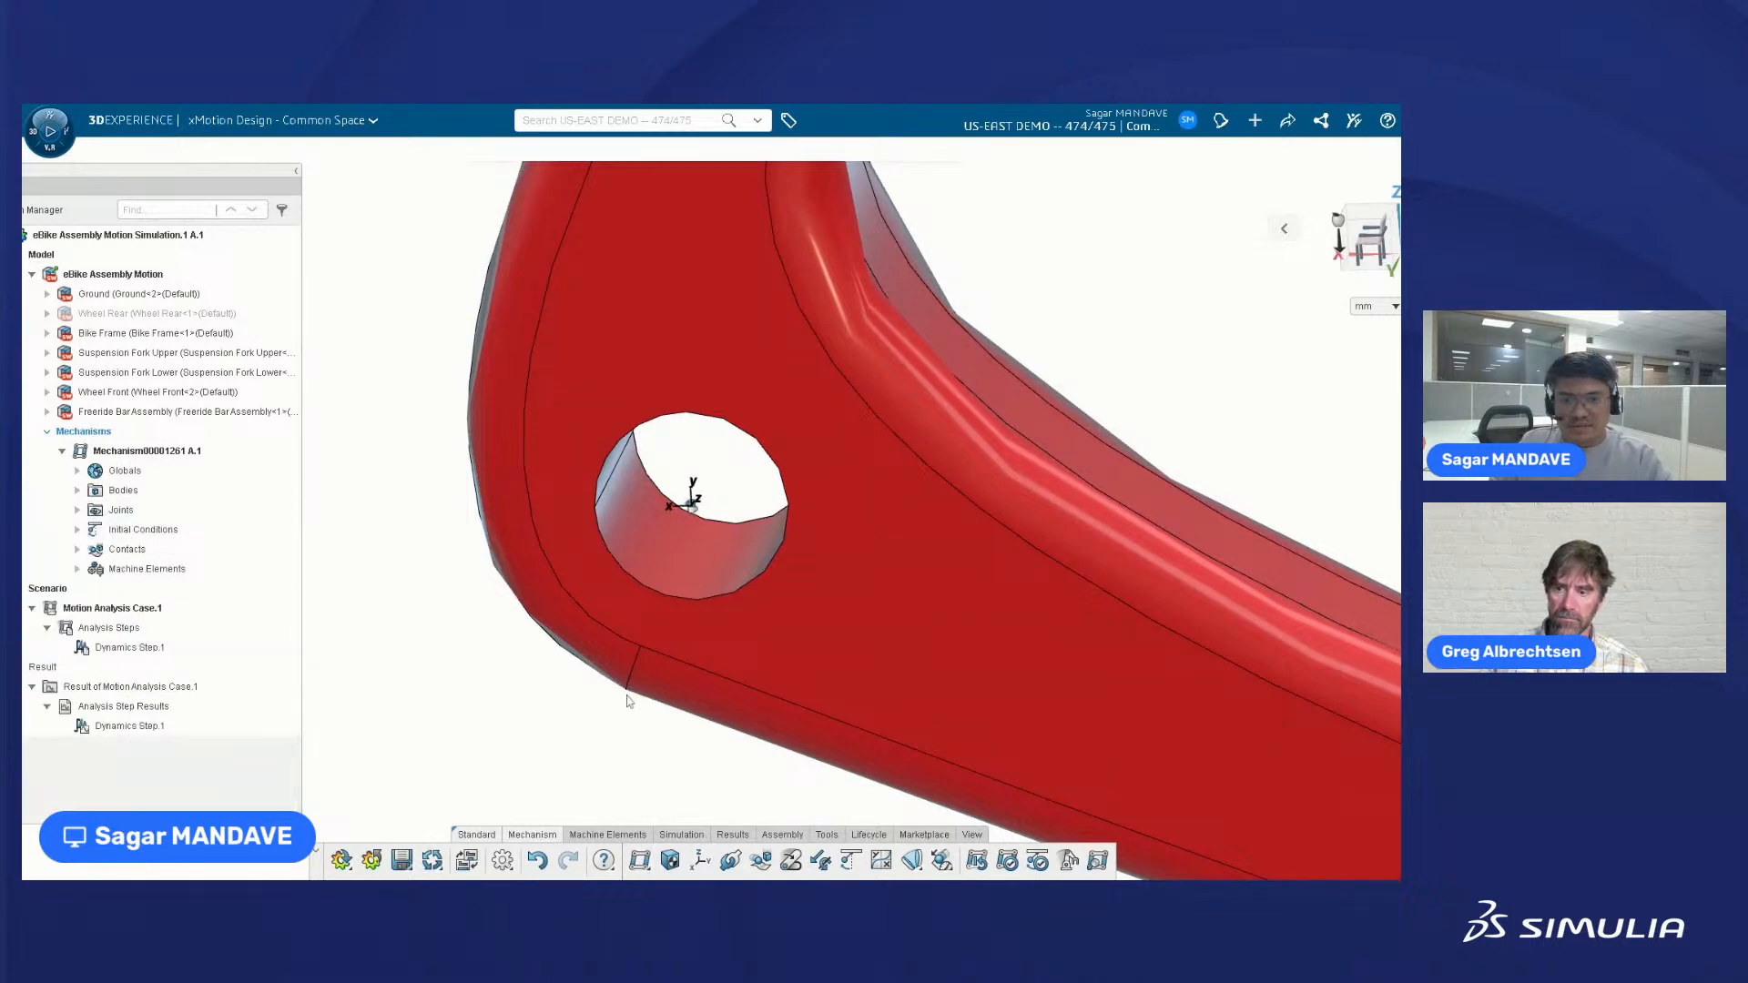
scroll(621, 704, "down", 10)
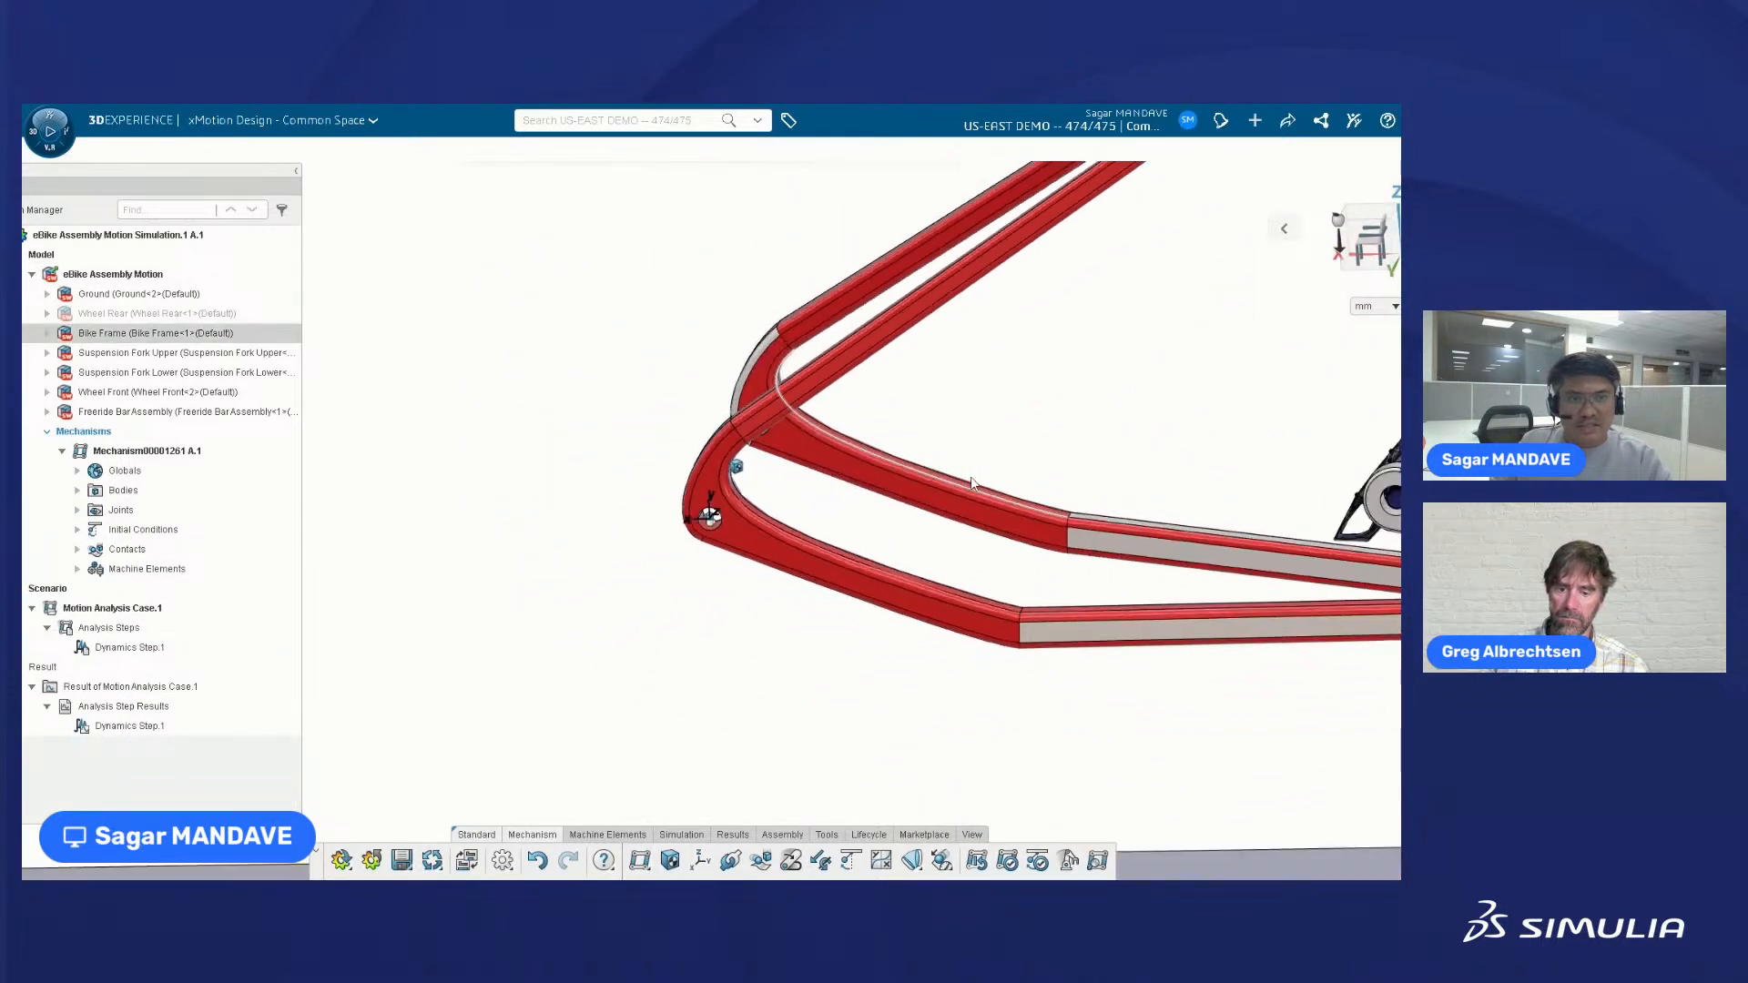
scroll(972, 483, "down", 10)
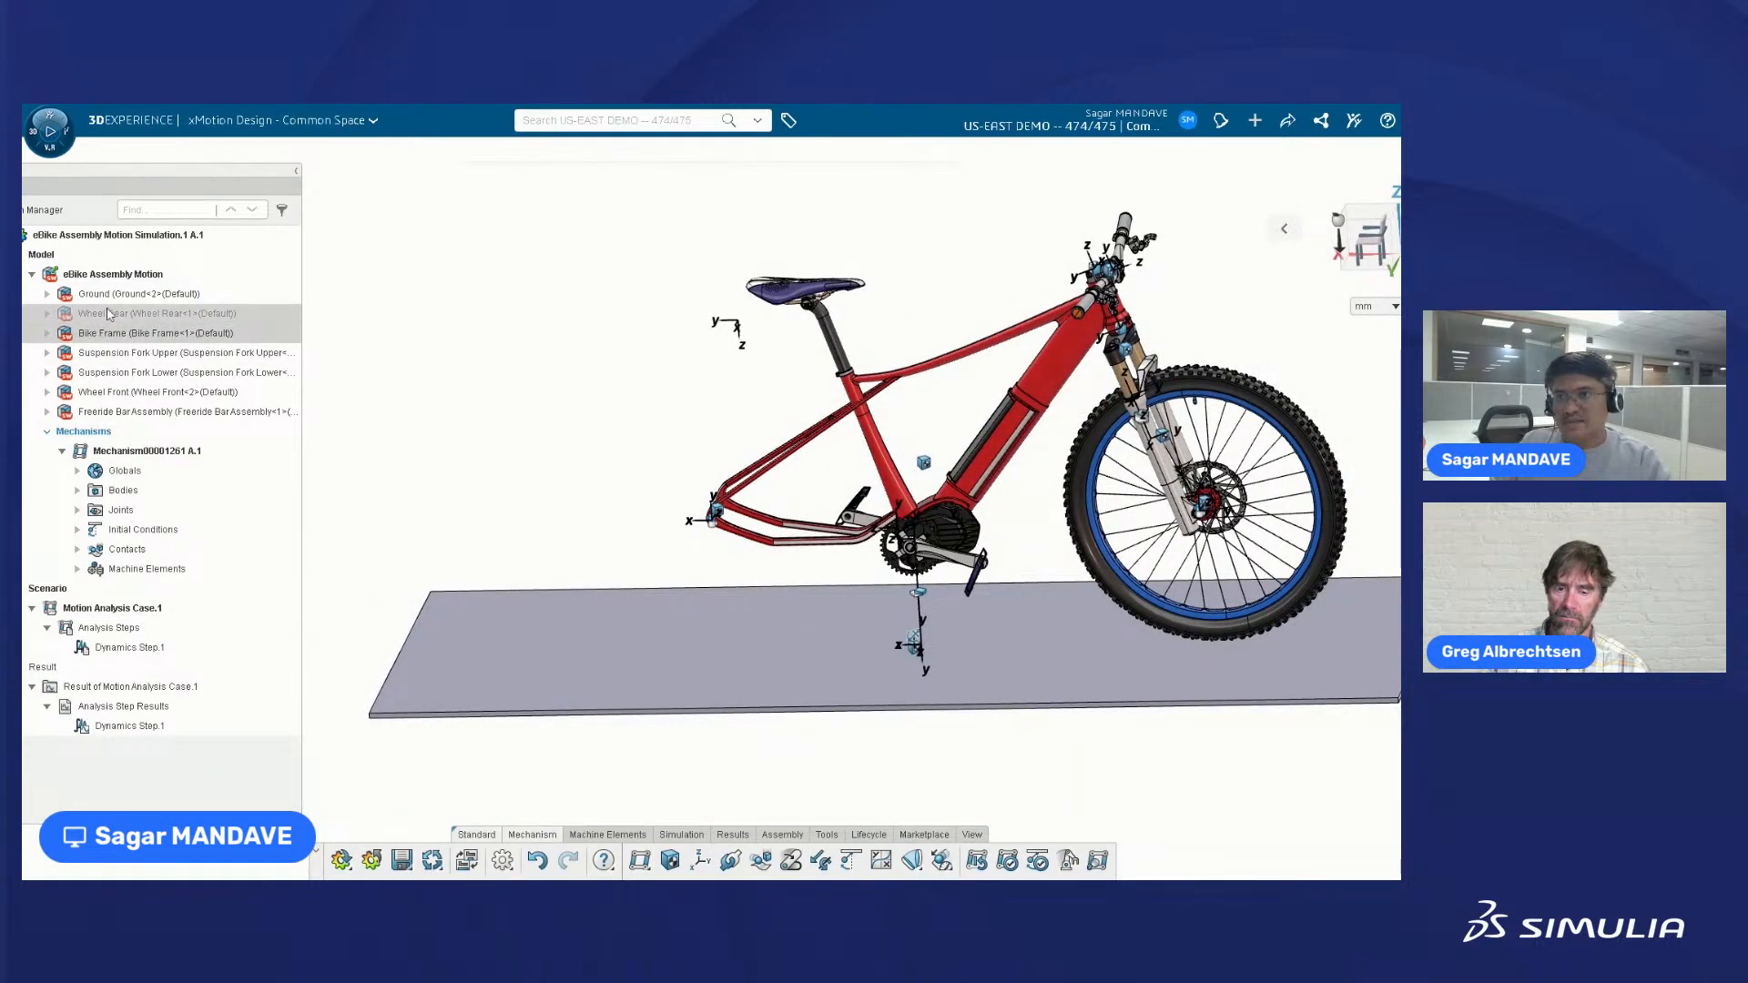
left_click(157, 317)
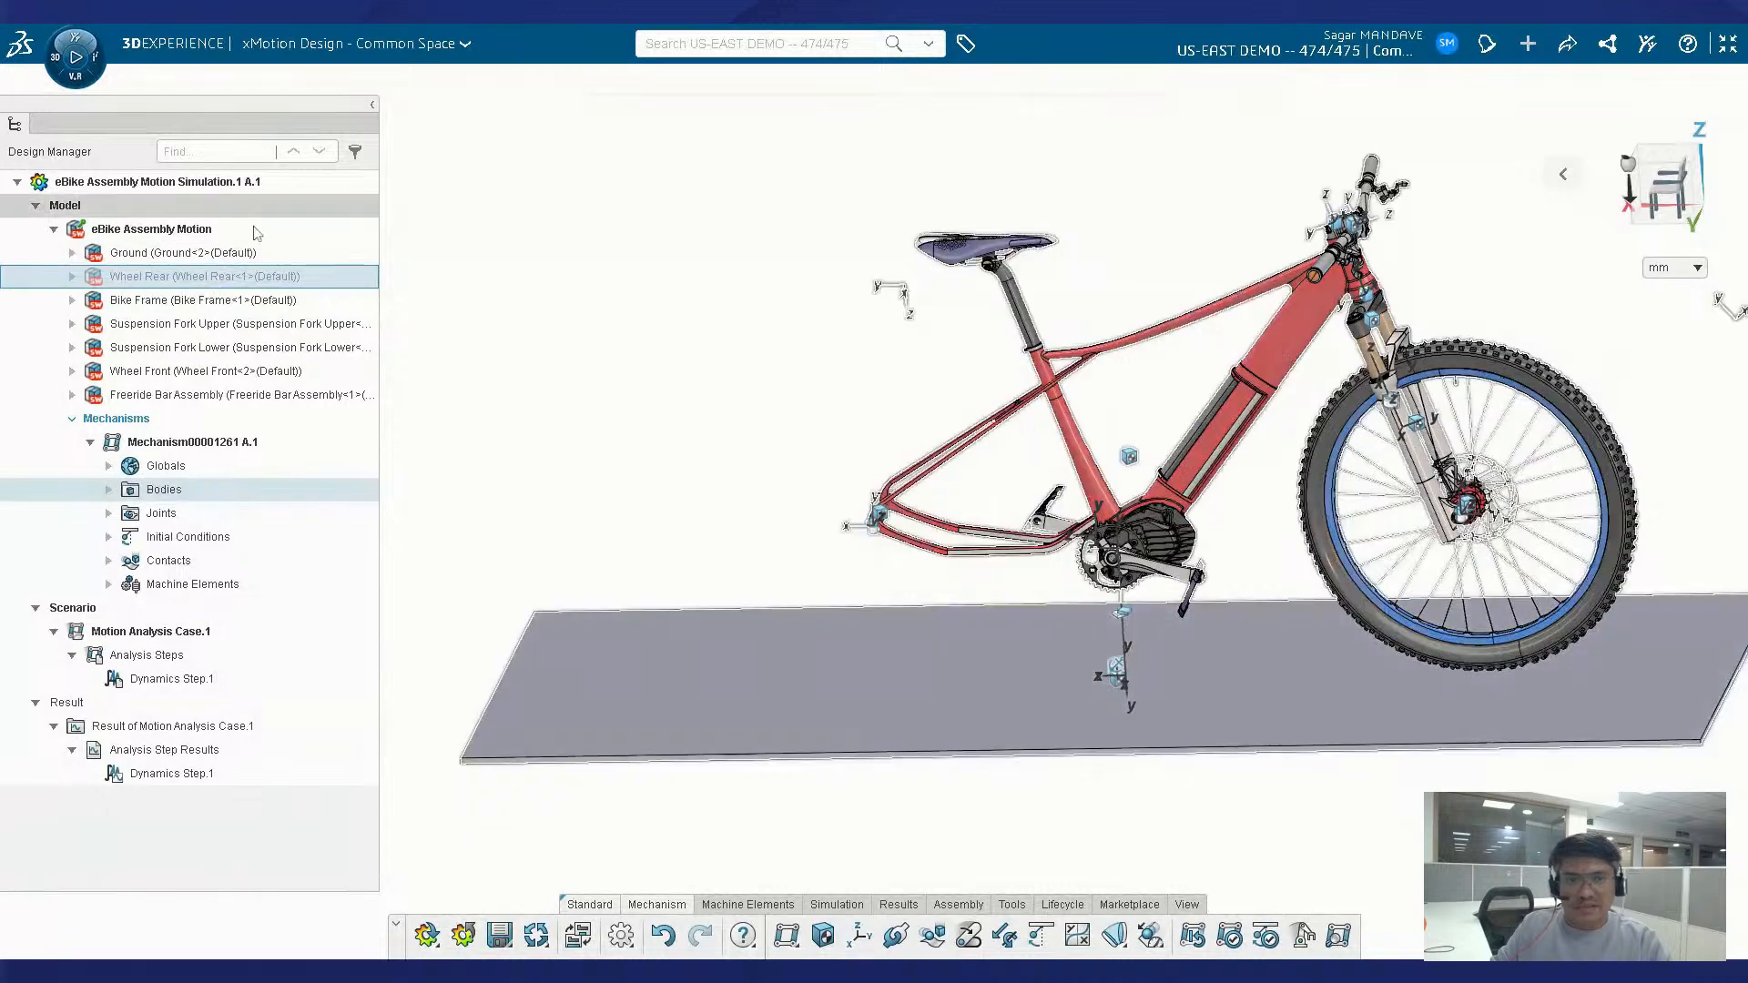
left_click(256, 229)
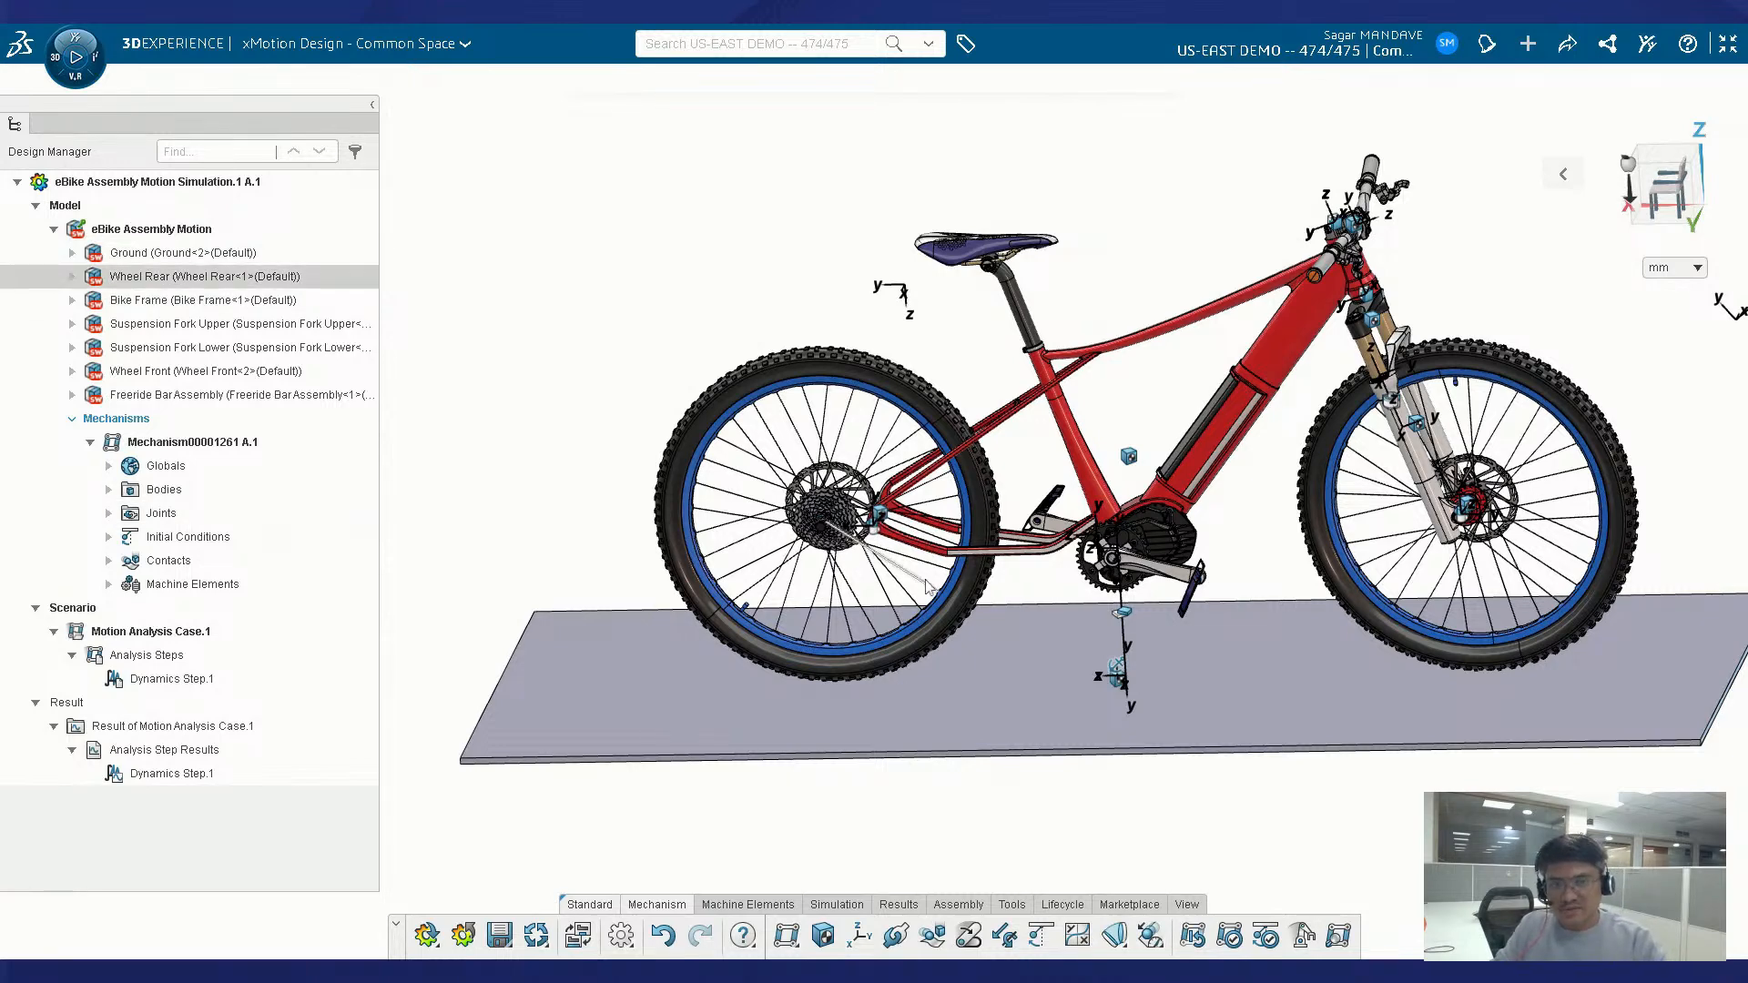
- Expand the mechanism's Joints list to review the joints already defined
scroll(868, 772, "up", 1)
scroll(825, 765, "down", 2)
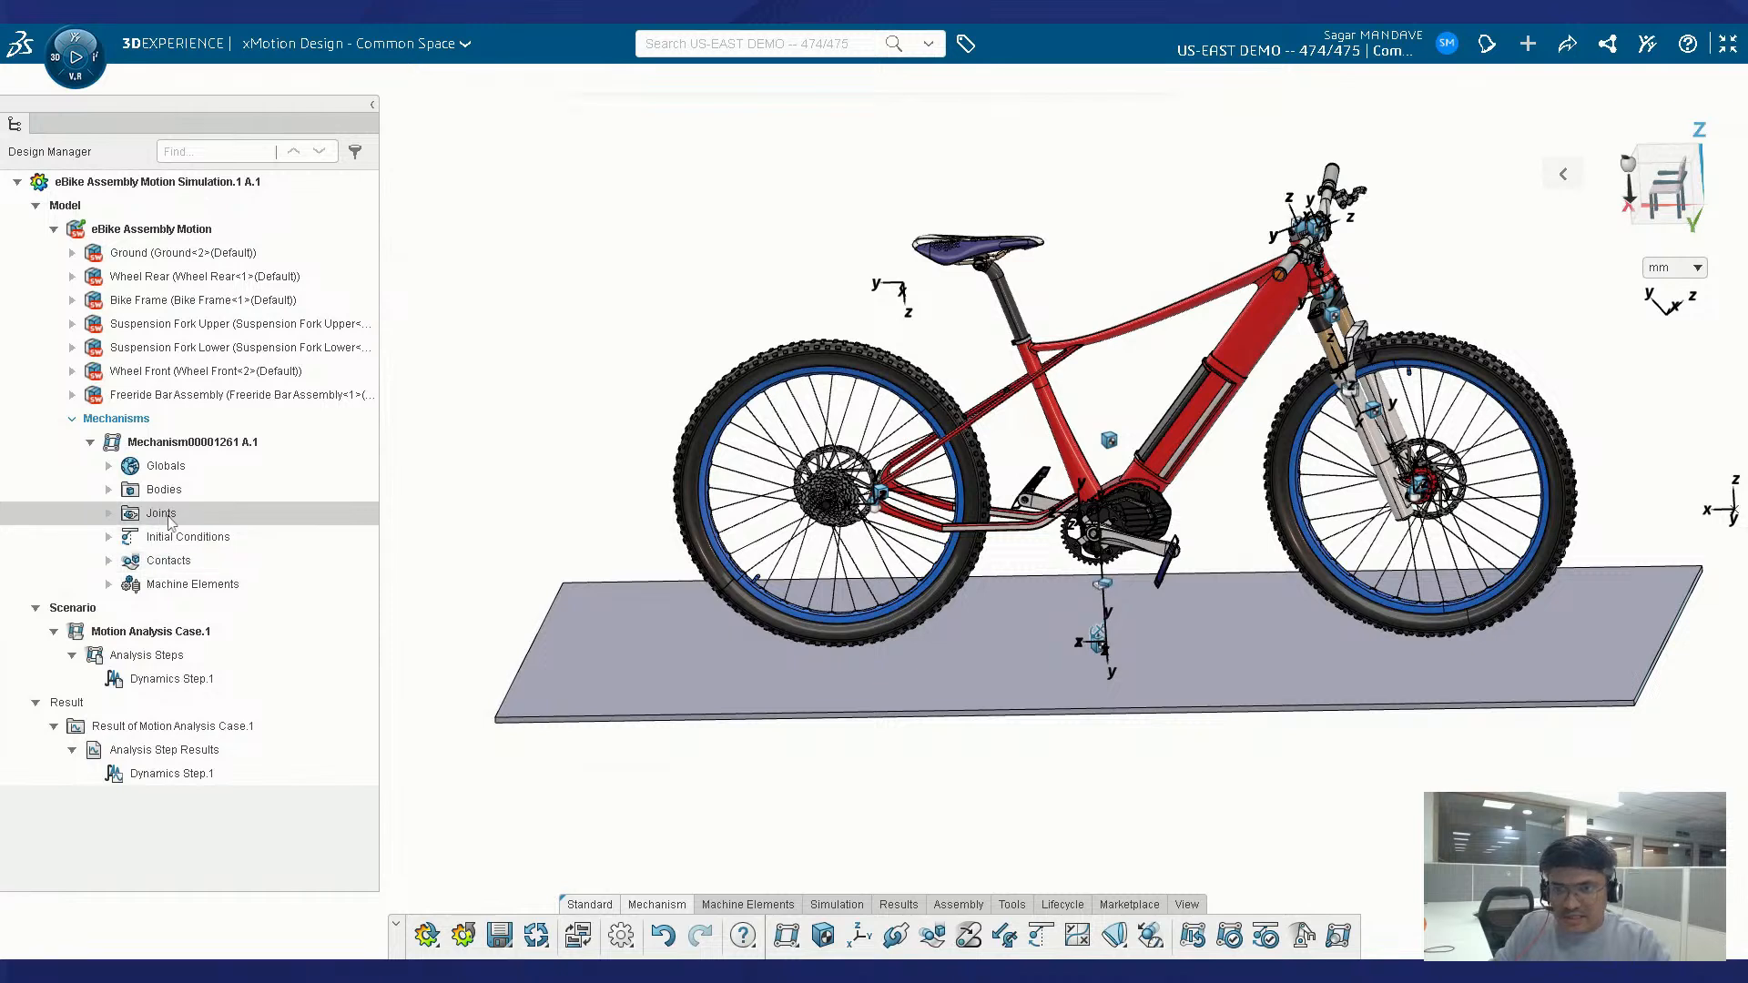
left_click(108, 515)
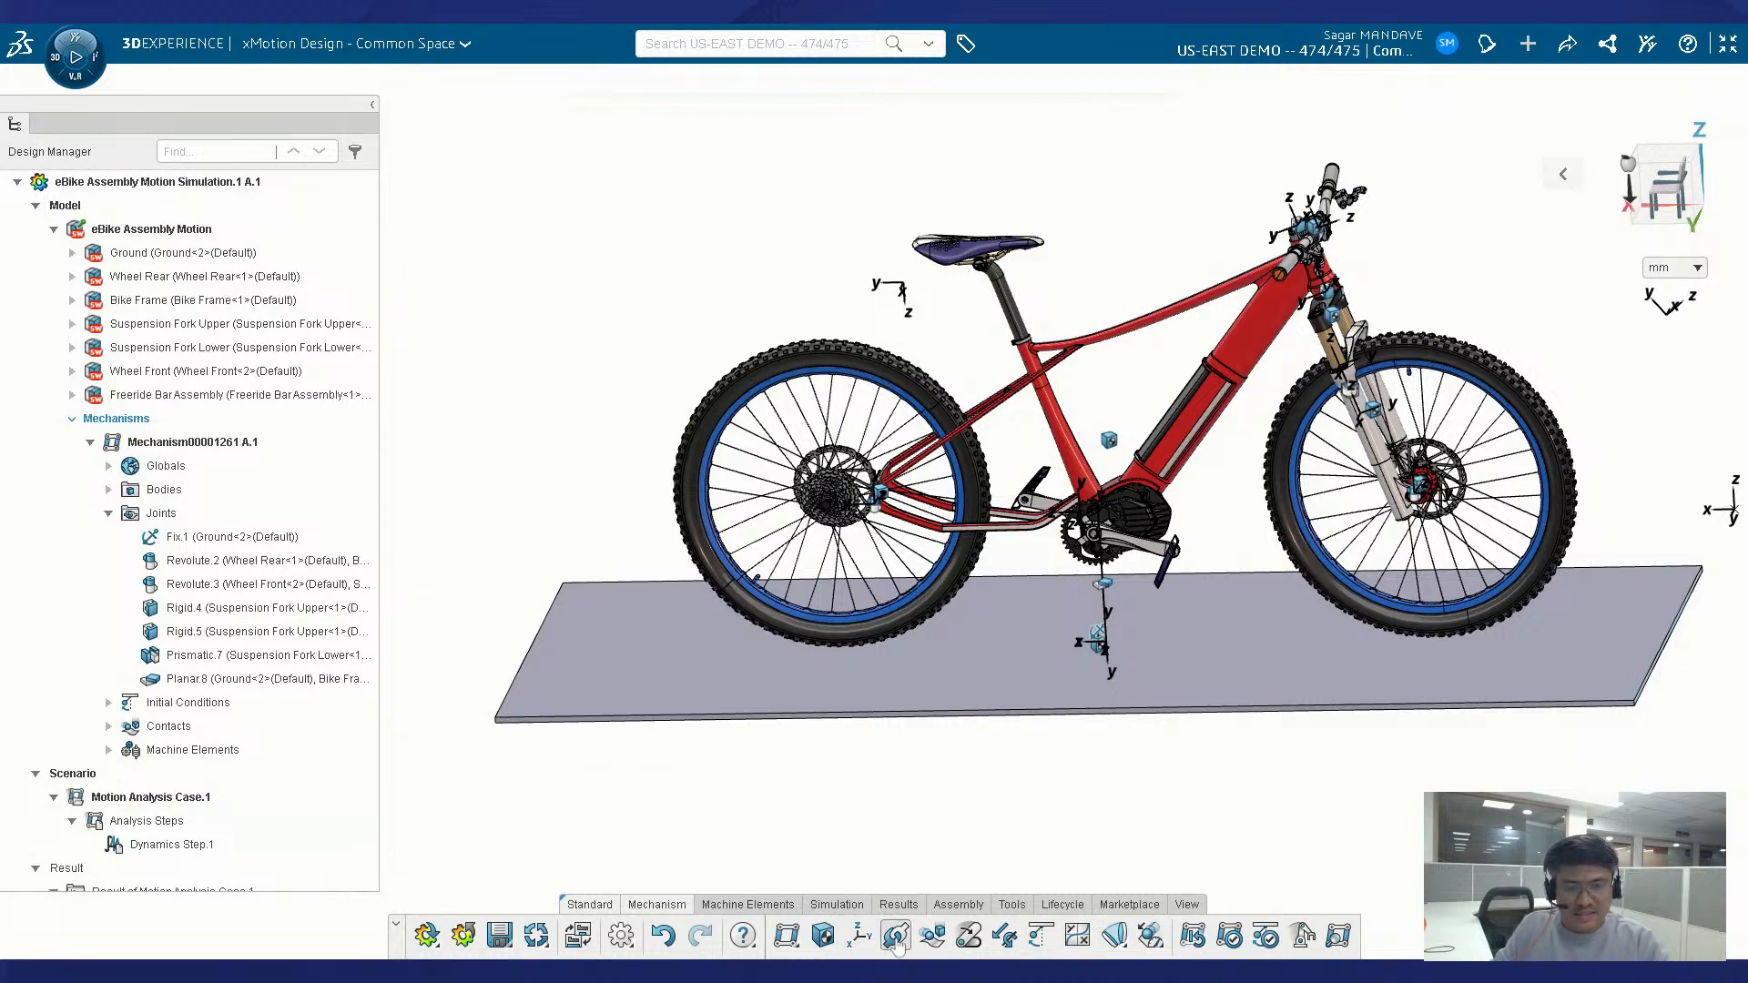
- Start a new joint, review the available joint types, and cancel the joint definition
left_click(895, 937)
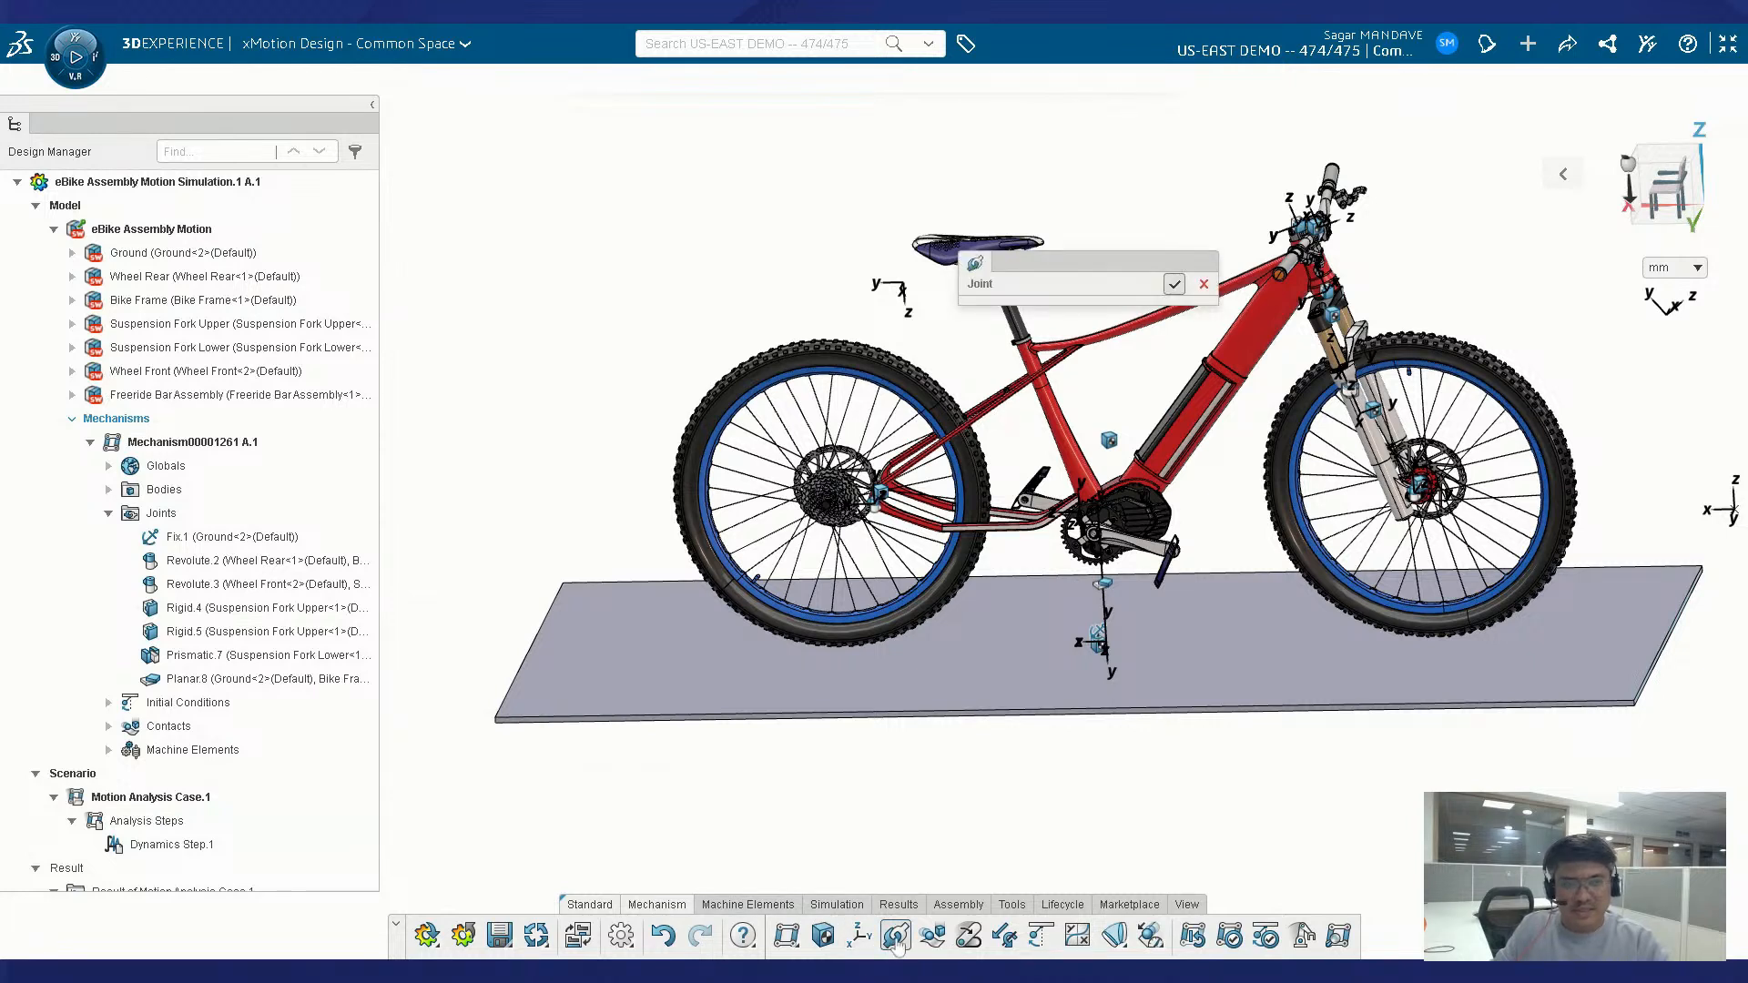
left_click_drag(1149, 247, 1404, 100)
left_click(1384, 178)
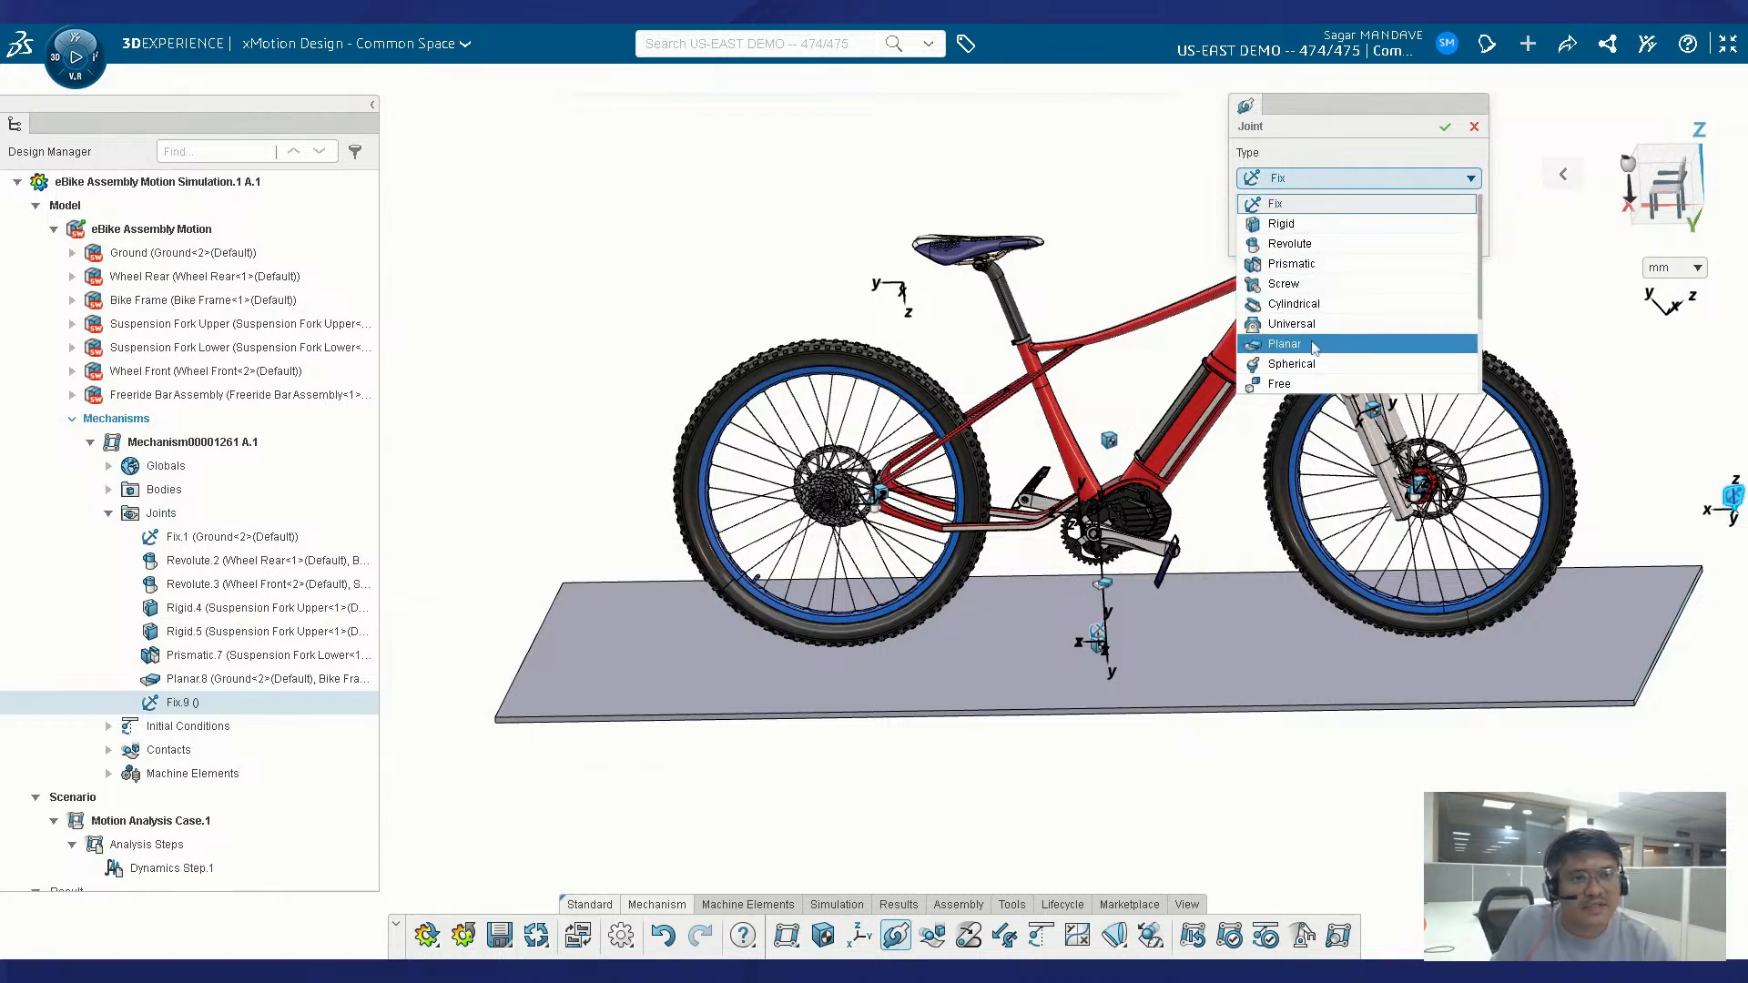
left_click(1173, 229)
scroll(1069, 644, "down", 3)
scroll(1067, 643, "down", 2)
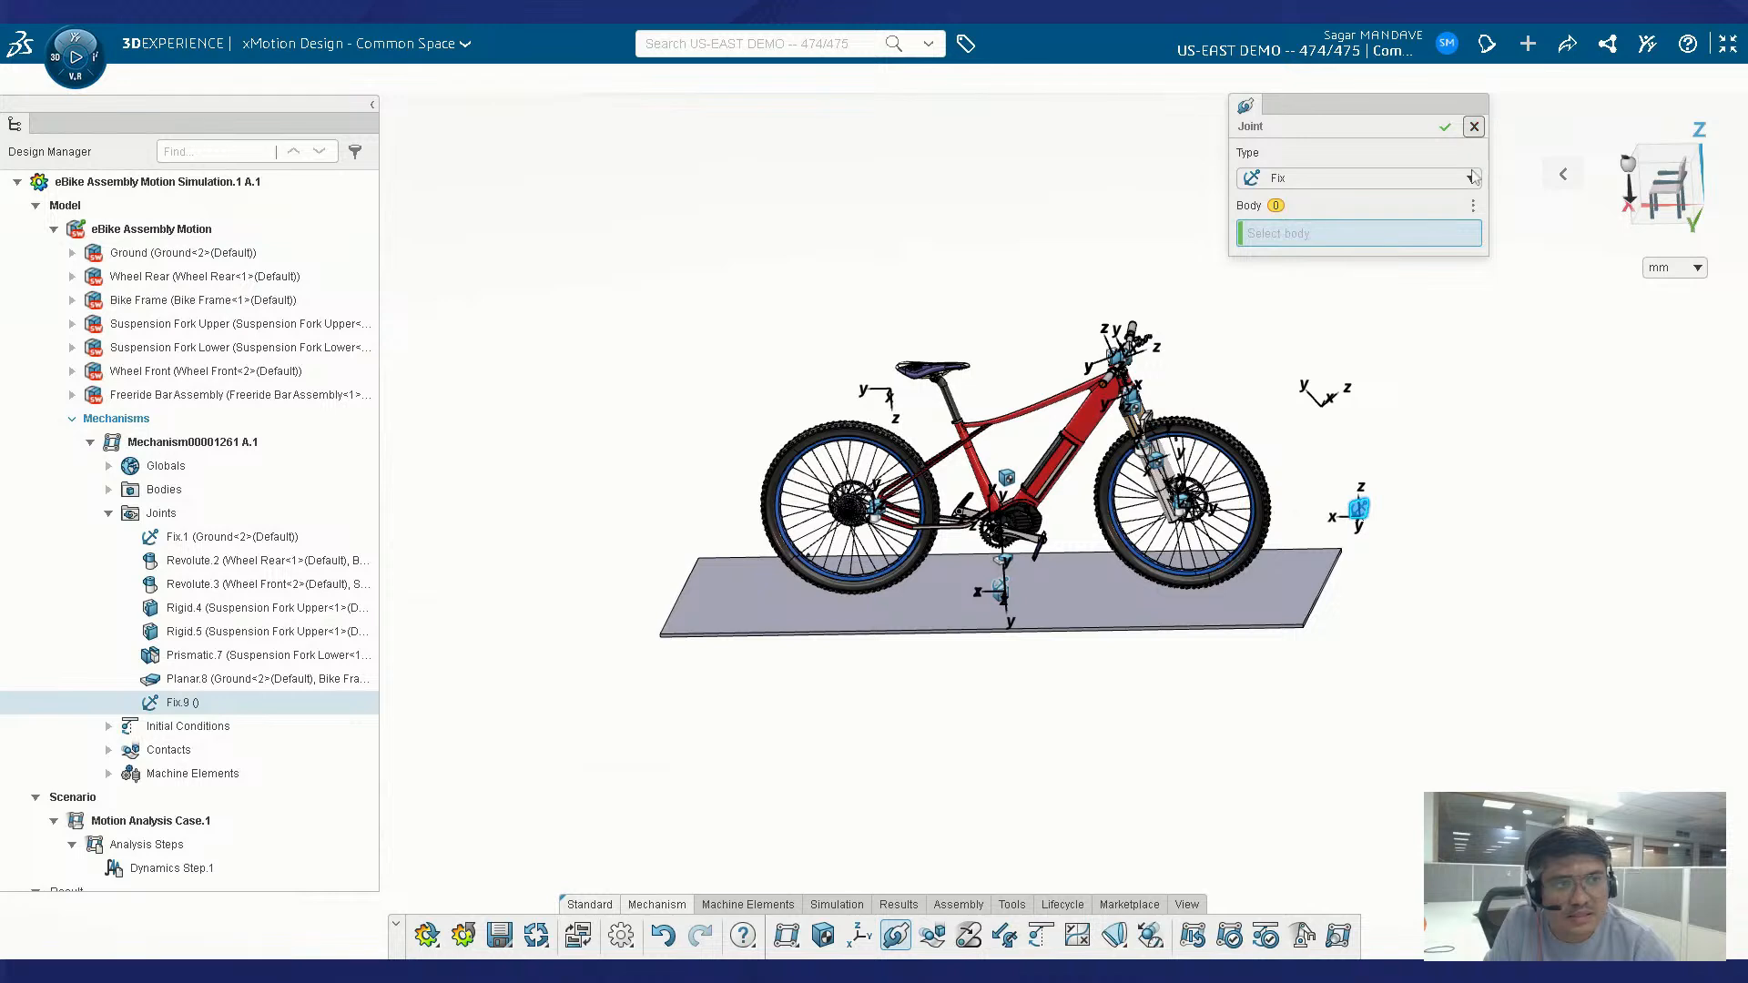
left_click(1474, 126)
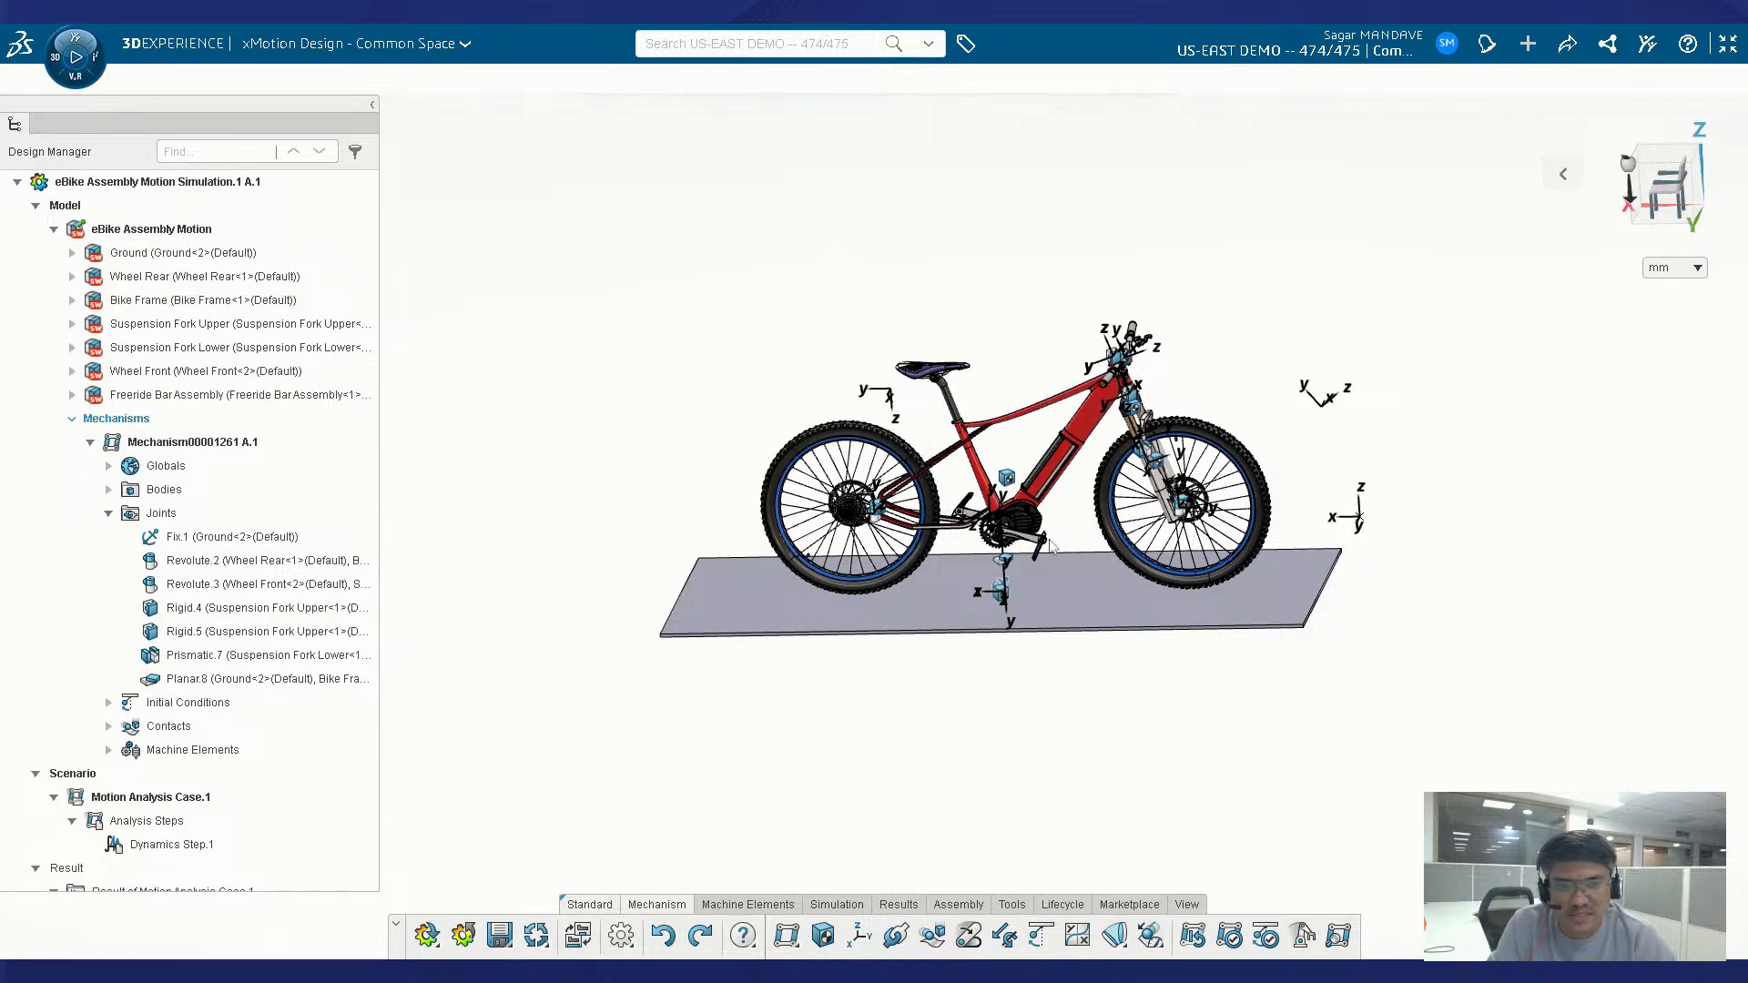
- Try a revolute joint with Wheel Center Rear as Origin 1 and the Bike Frame's Wheel Rear marker as Origin 2, and cancel it
left_click(894, 945)
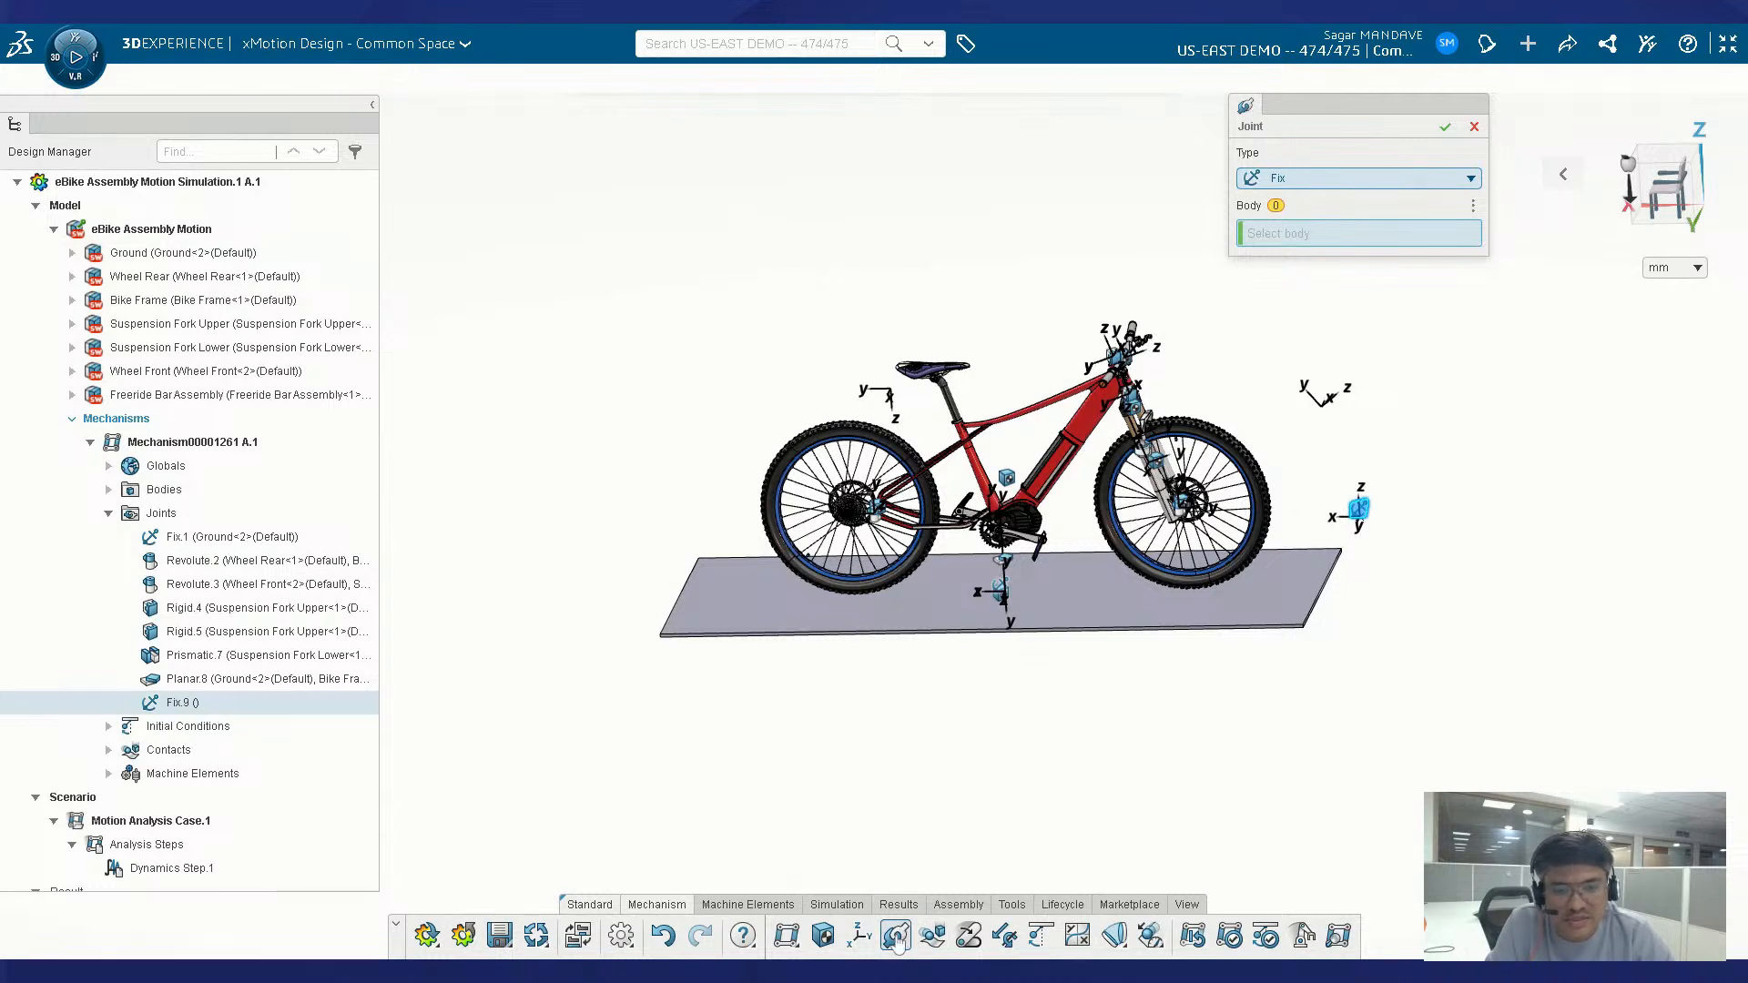
left_click(1375, 181)
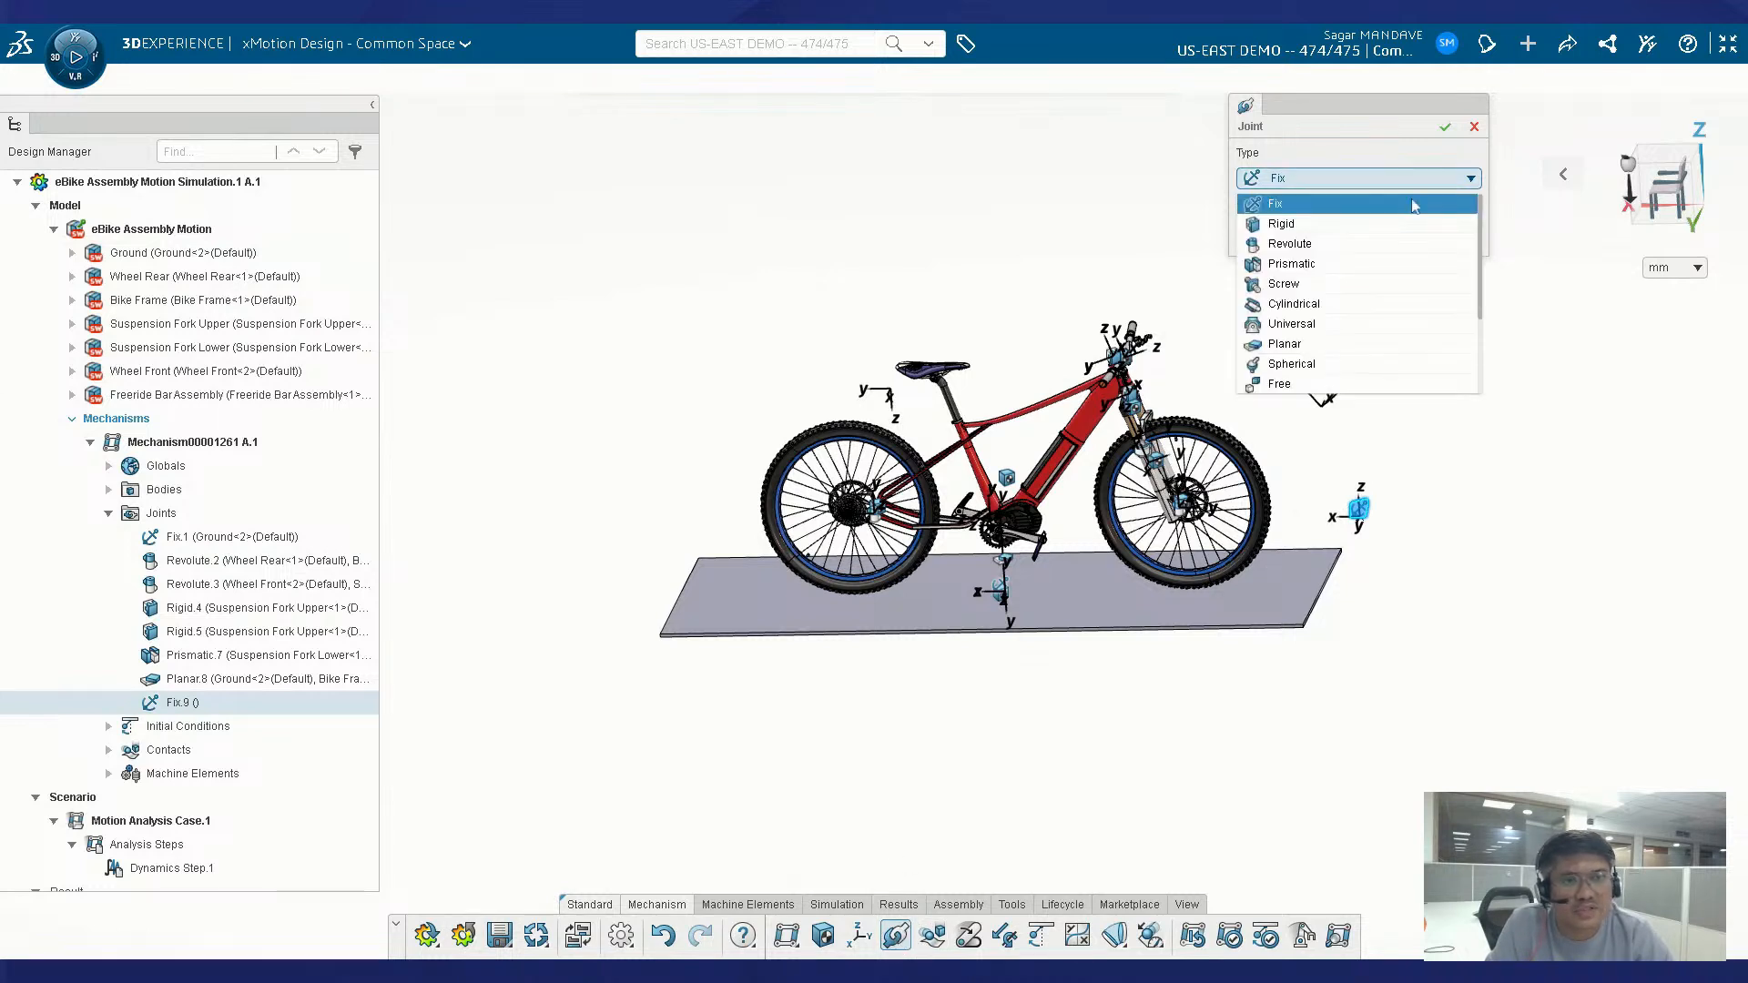
left_click(1293, 244)
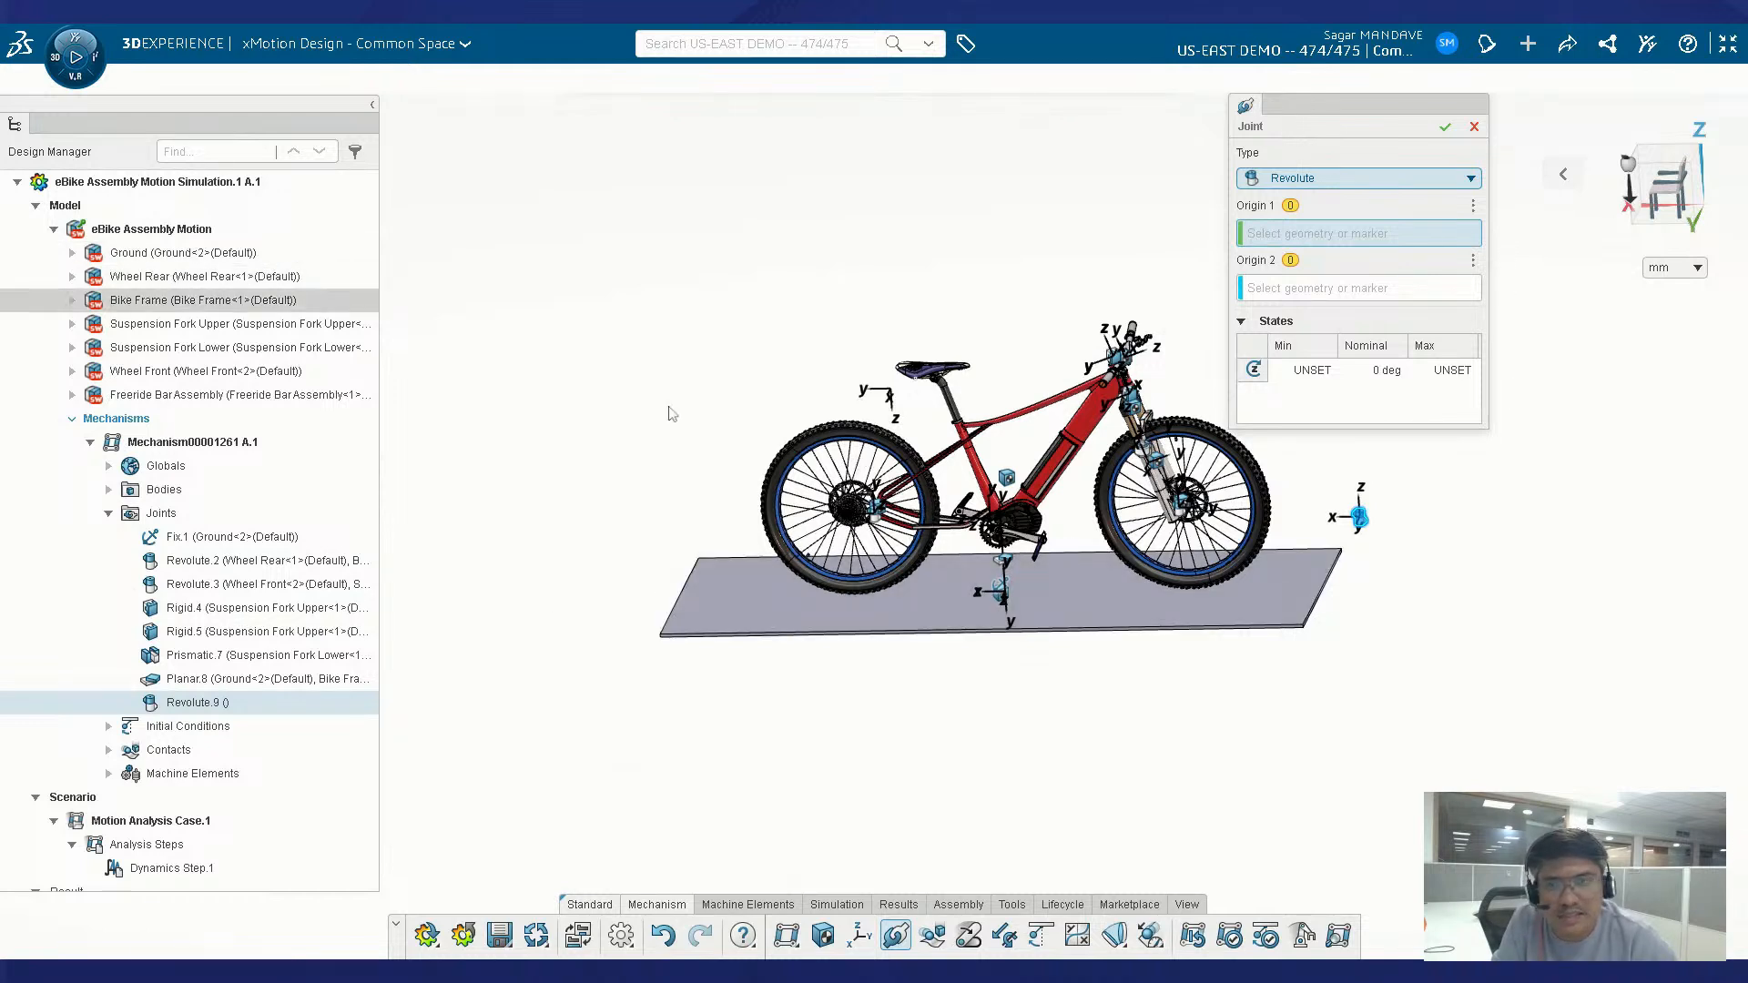
left_click(108, 490)
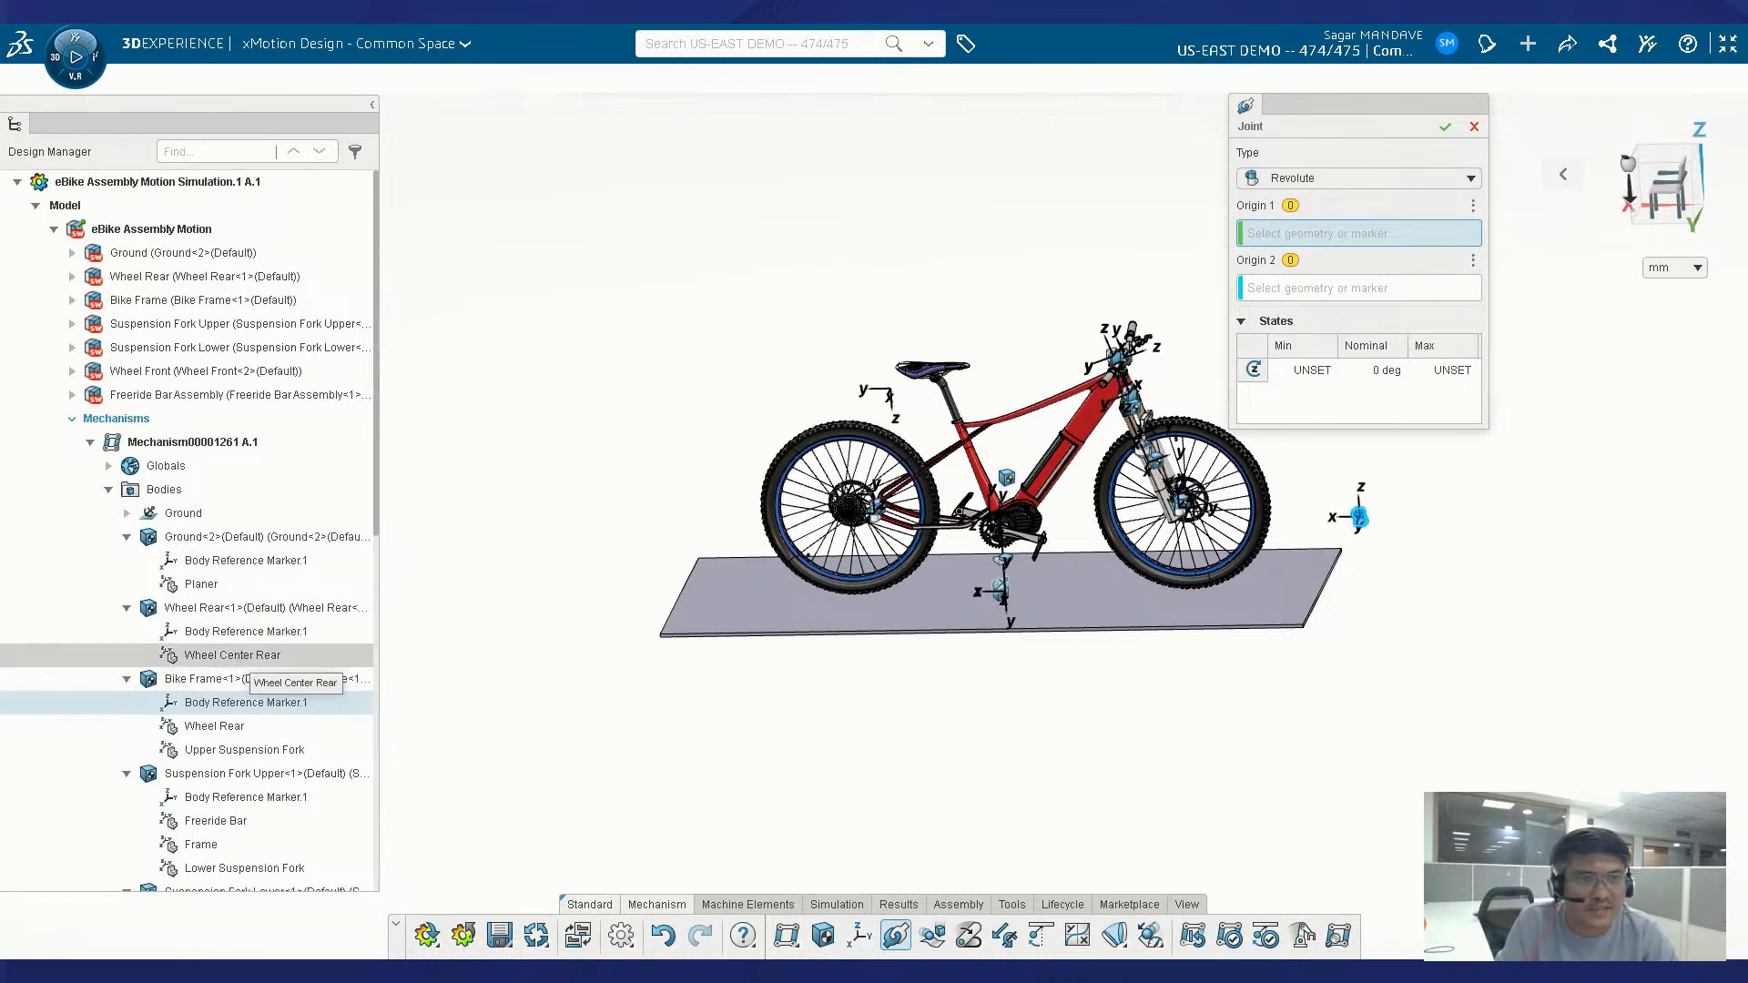
left_click(232, 655)
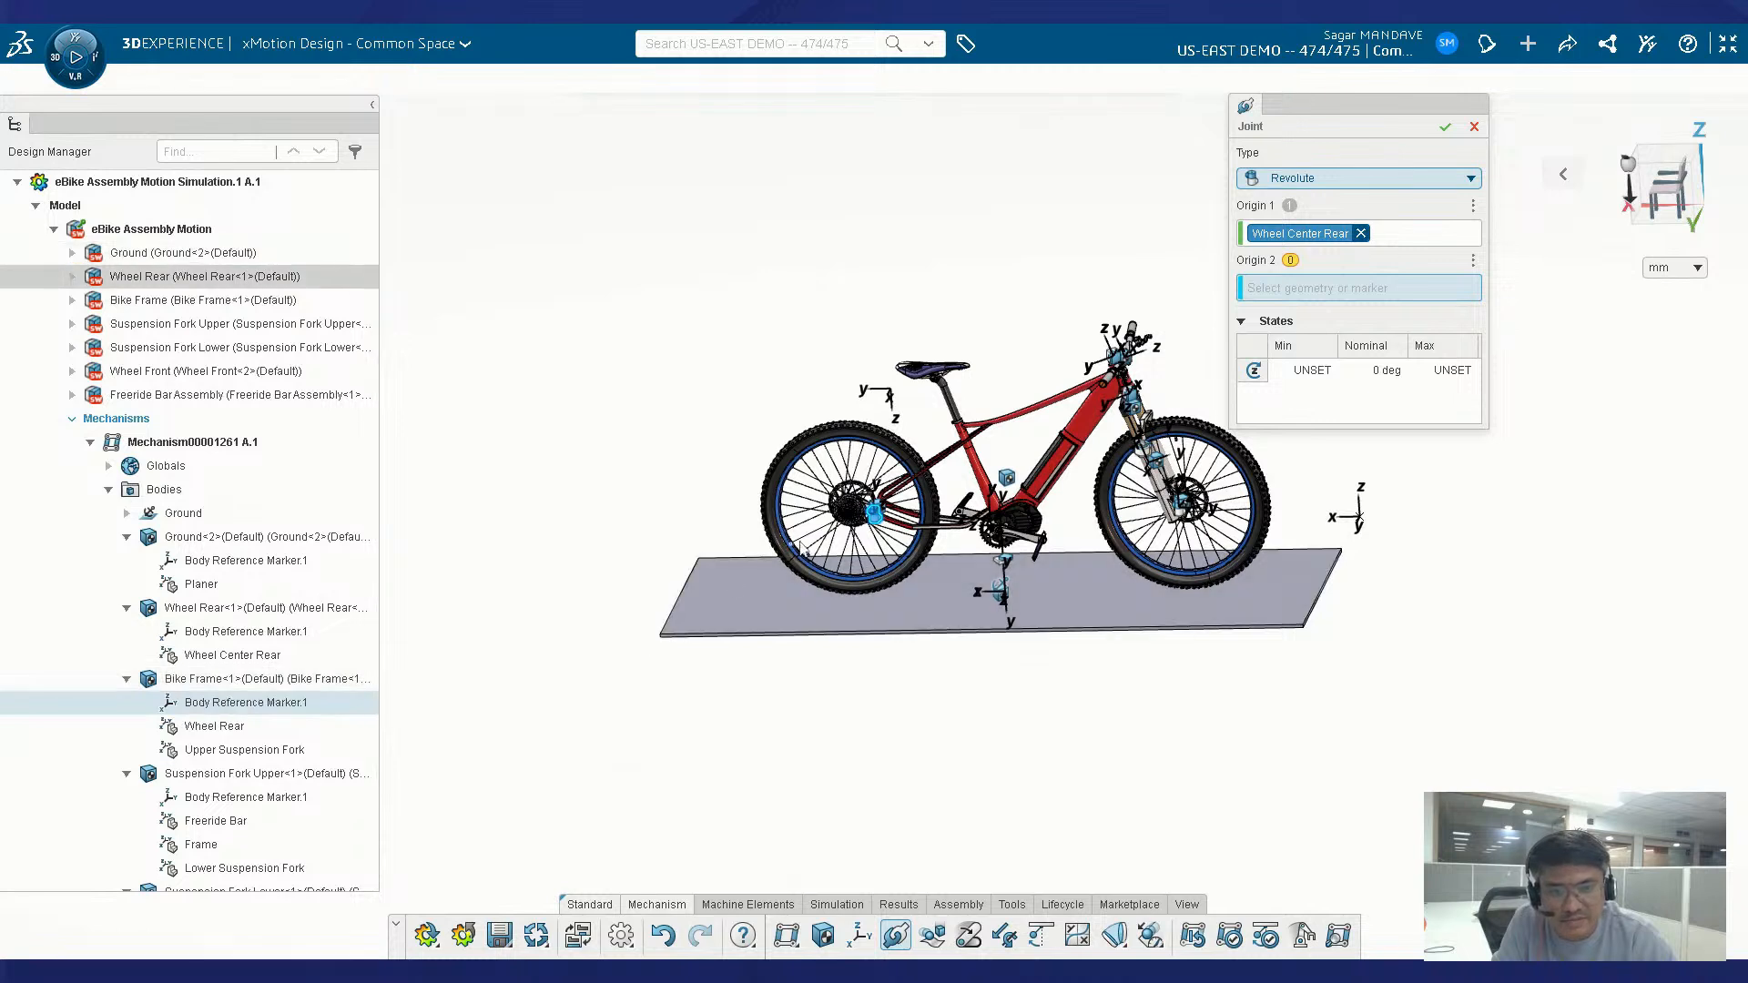
left_click(211, 729)
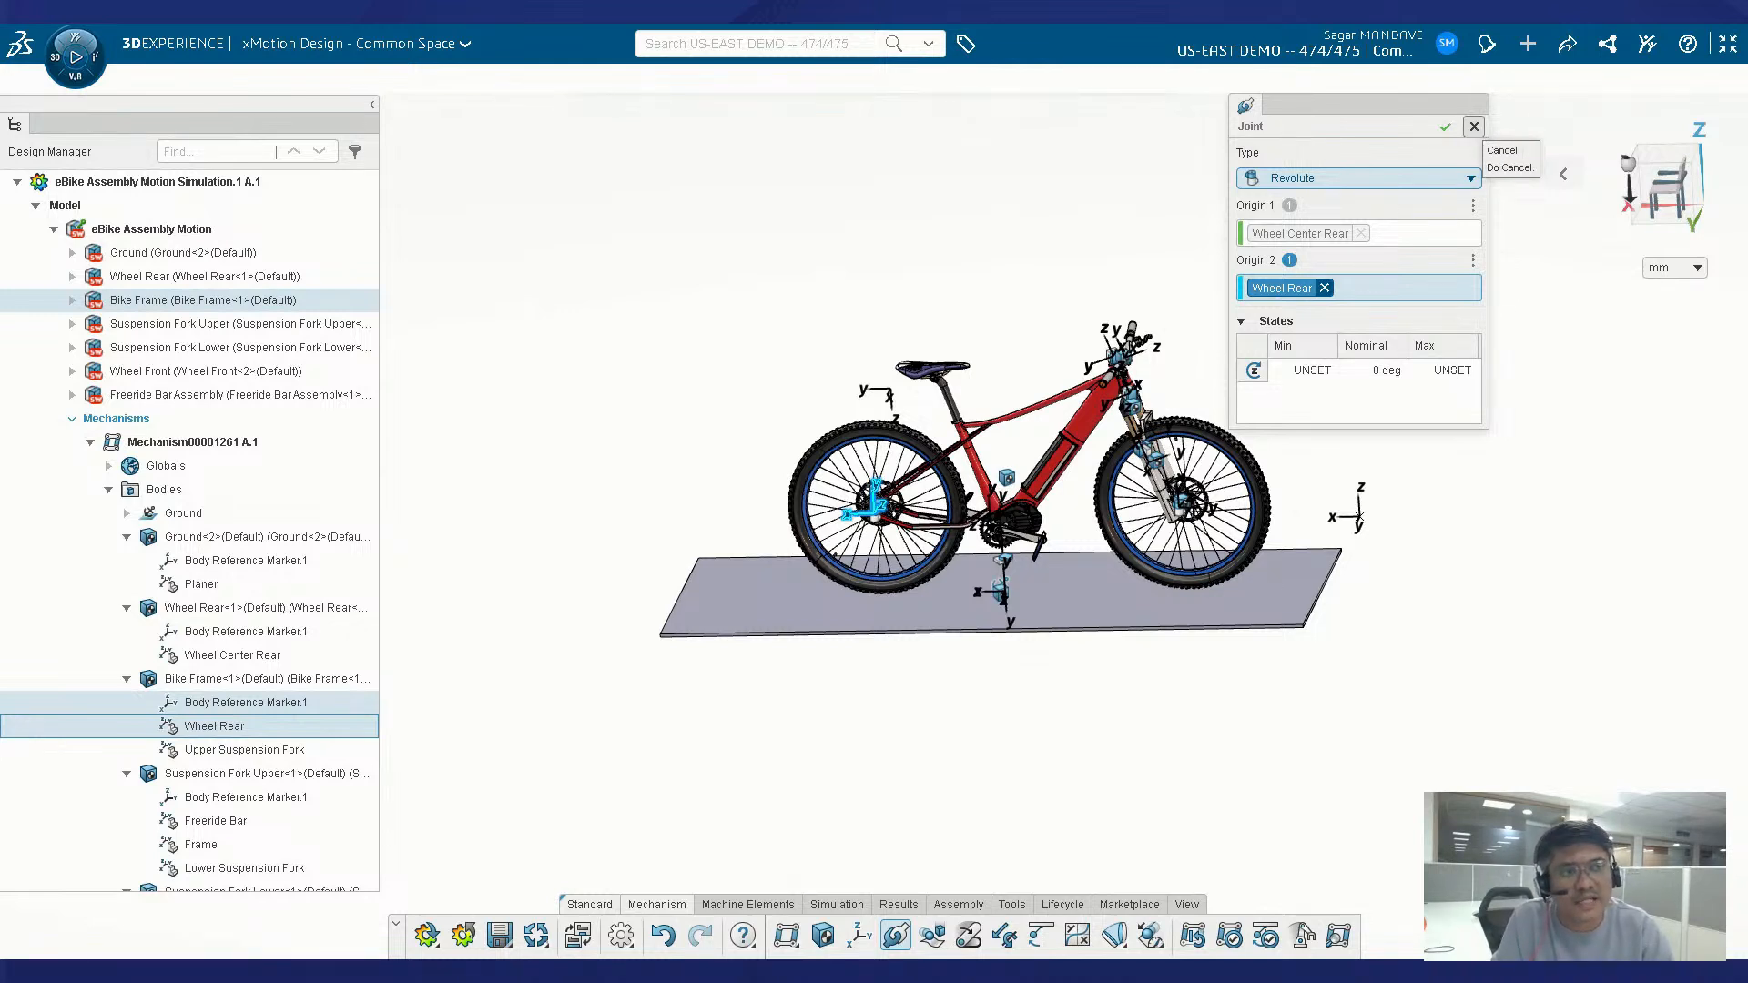
left_click(1474, 126)
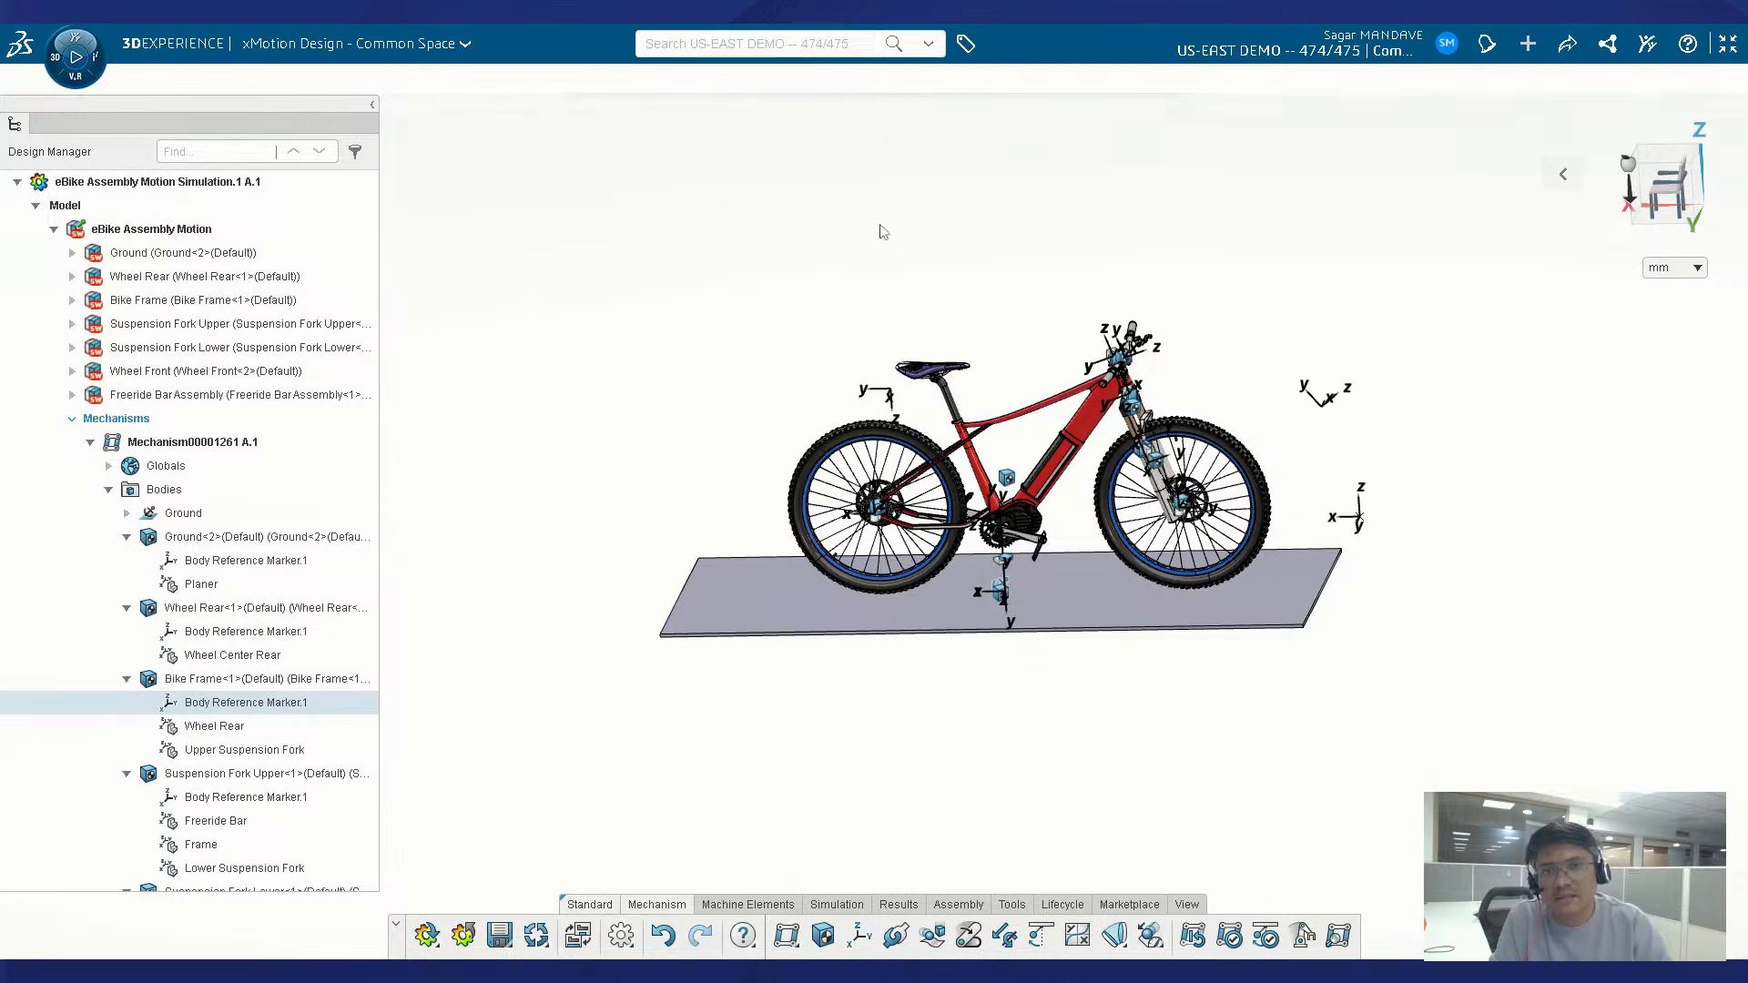
- Collapse the mechanism's Bodies and Joints lists and expand Initial Conditions
scroll(91, 465, "down", 2)
left_click(108, 347)
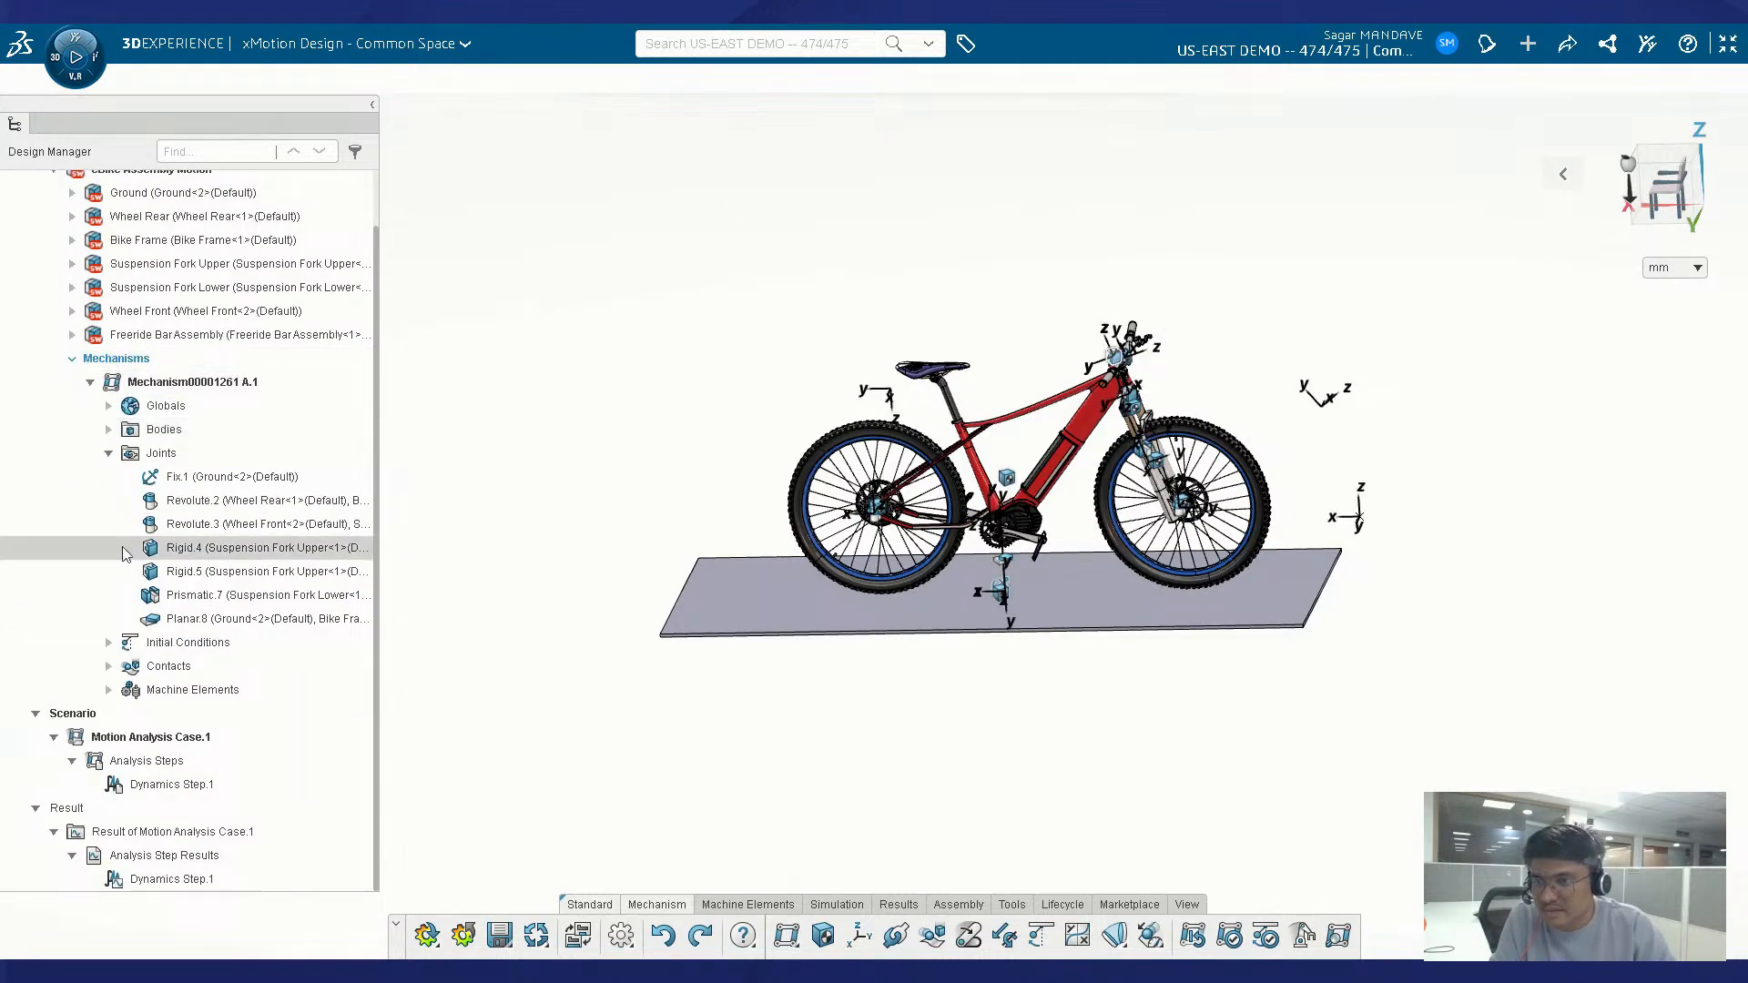
left_click(108, 452)
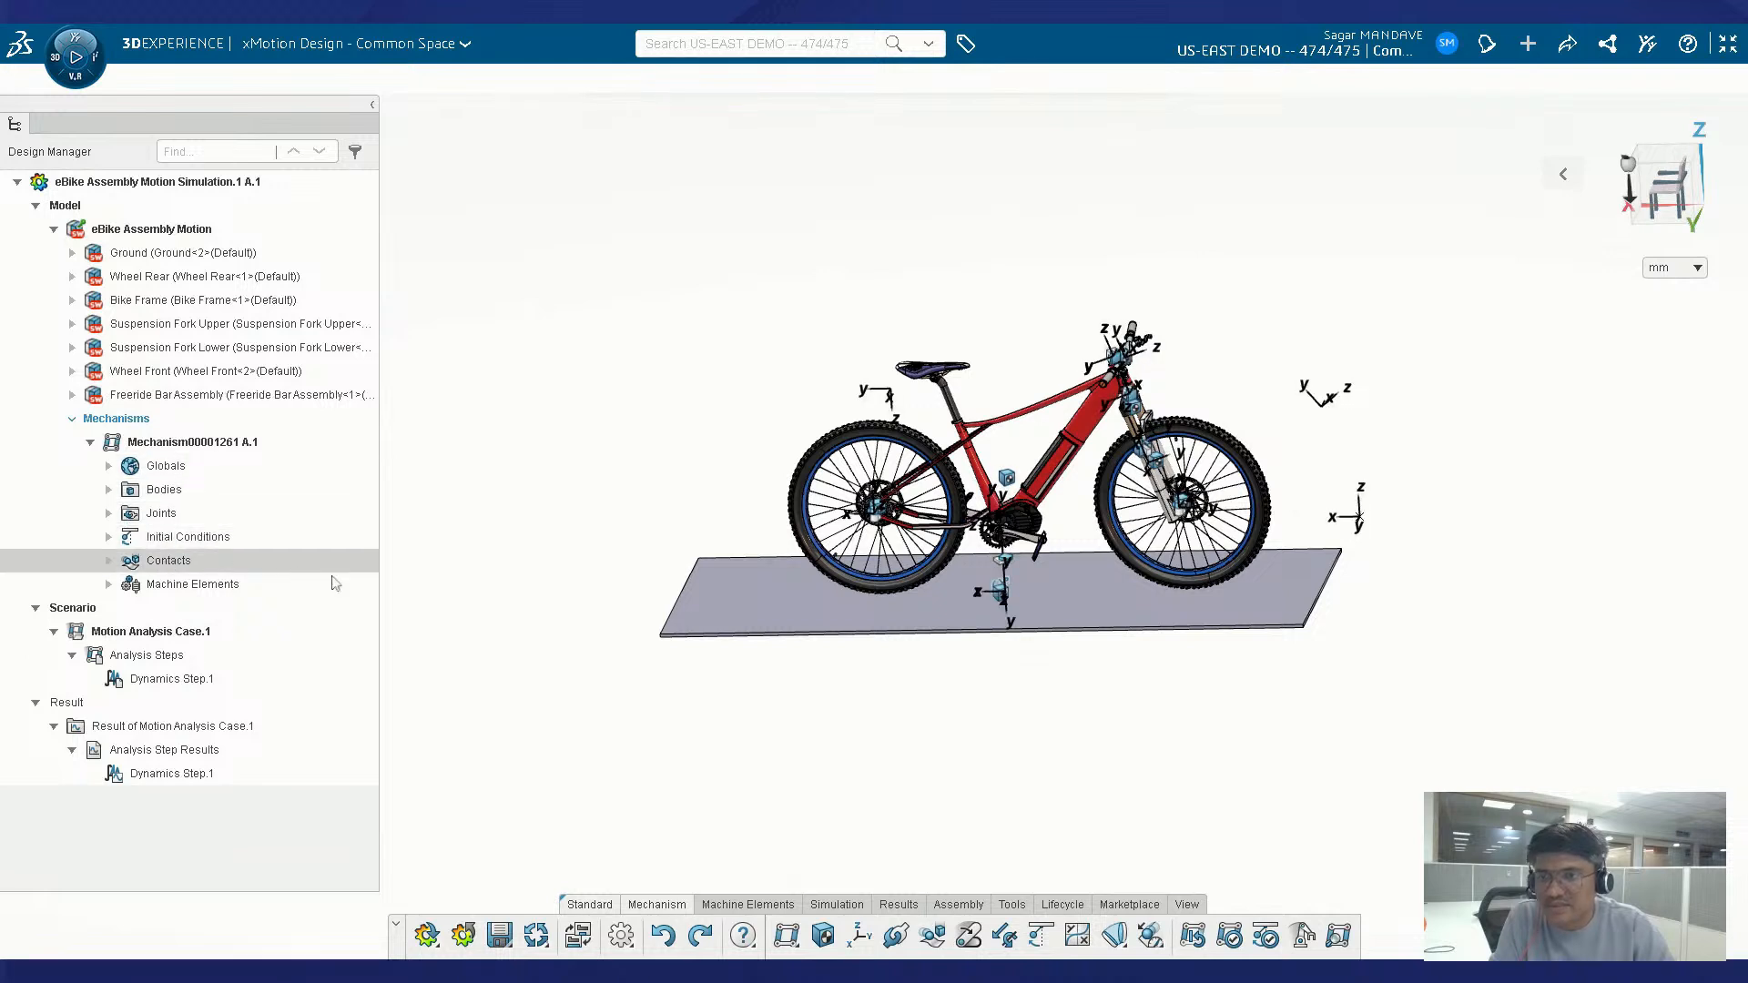
left_click(109, 537)
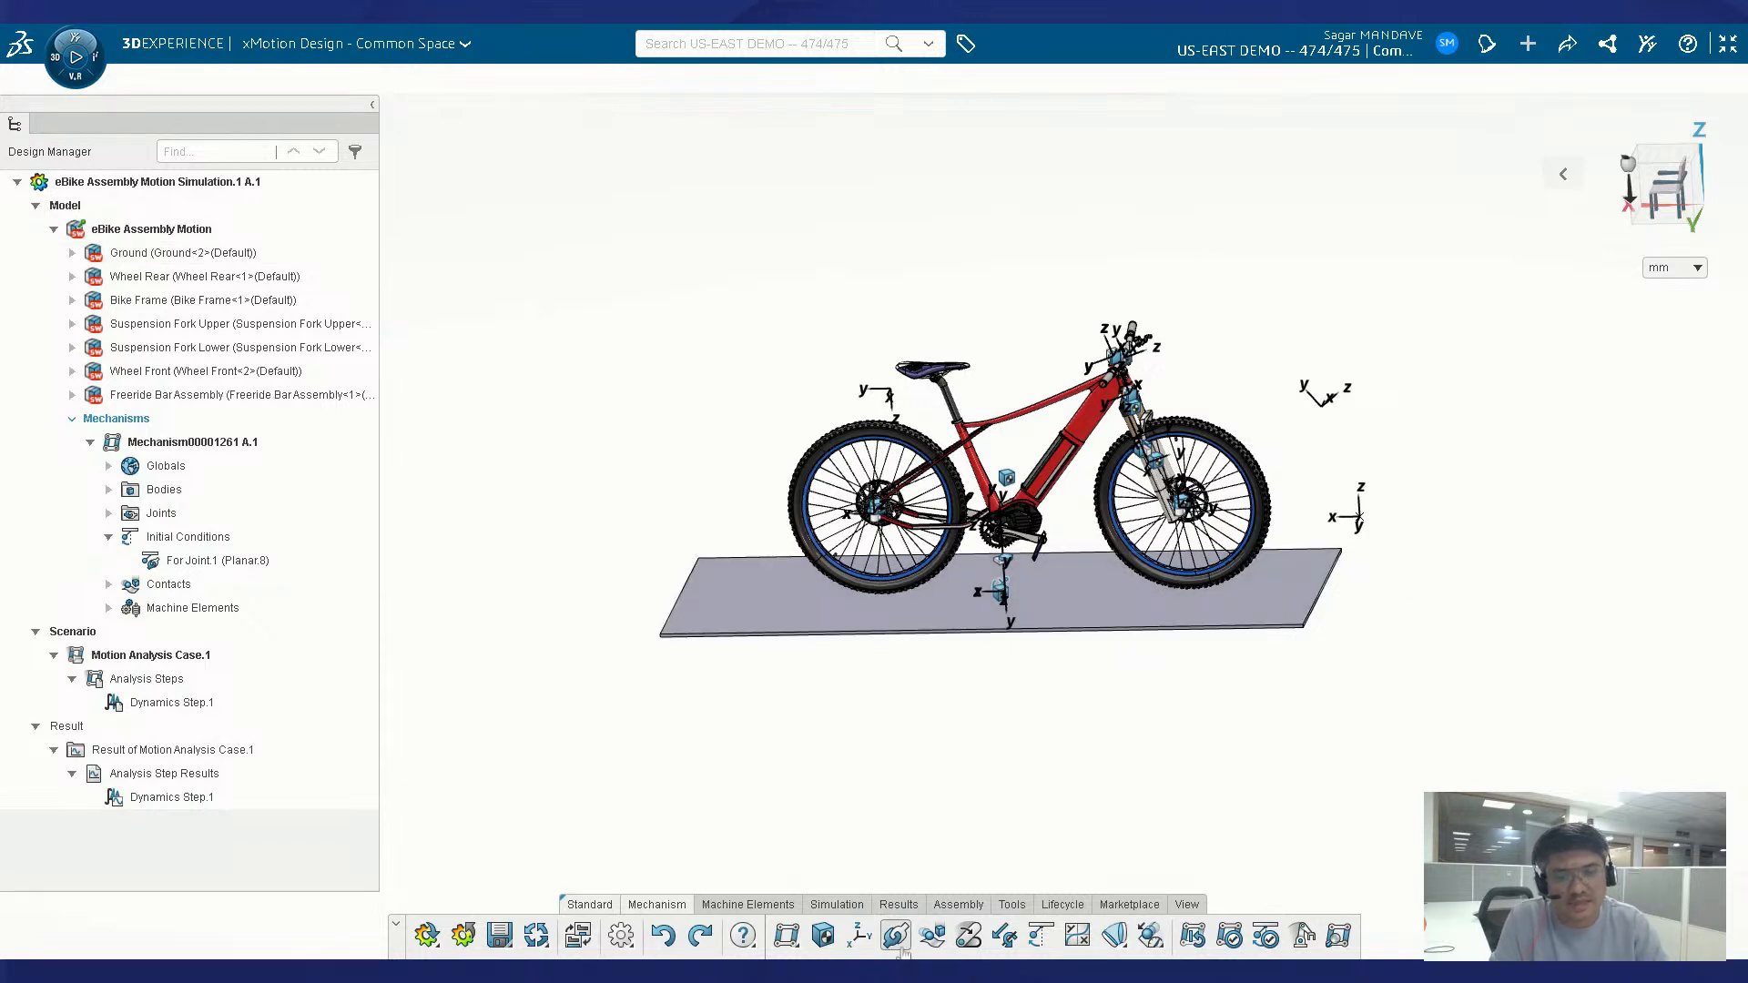
- Start a 3D contact between two lists, with the Wheel Rear and Wheel Front bodies in list 1 and Ground<2> in list 2
left_click(932, 935)
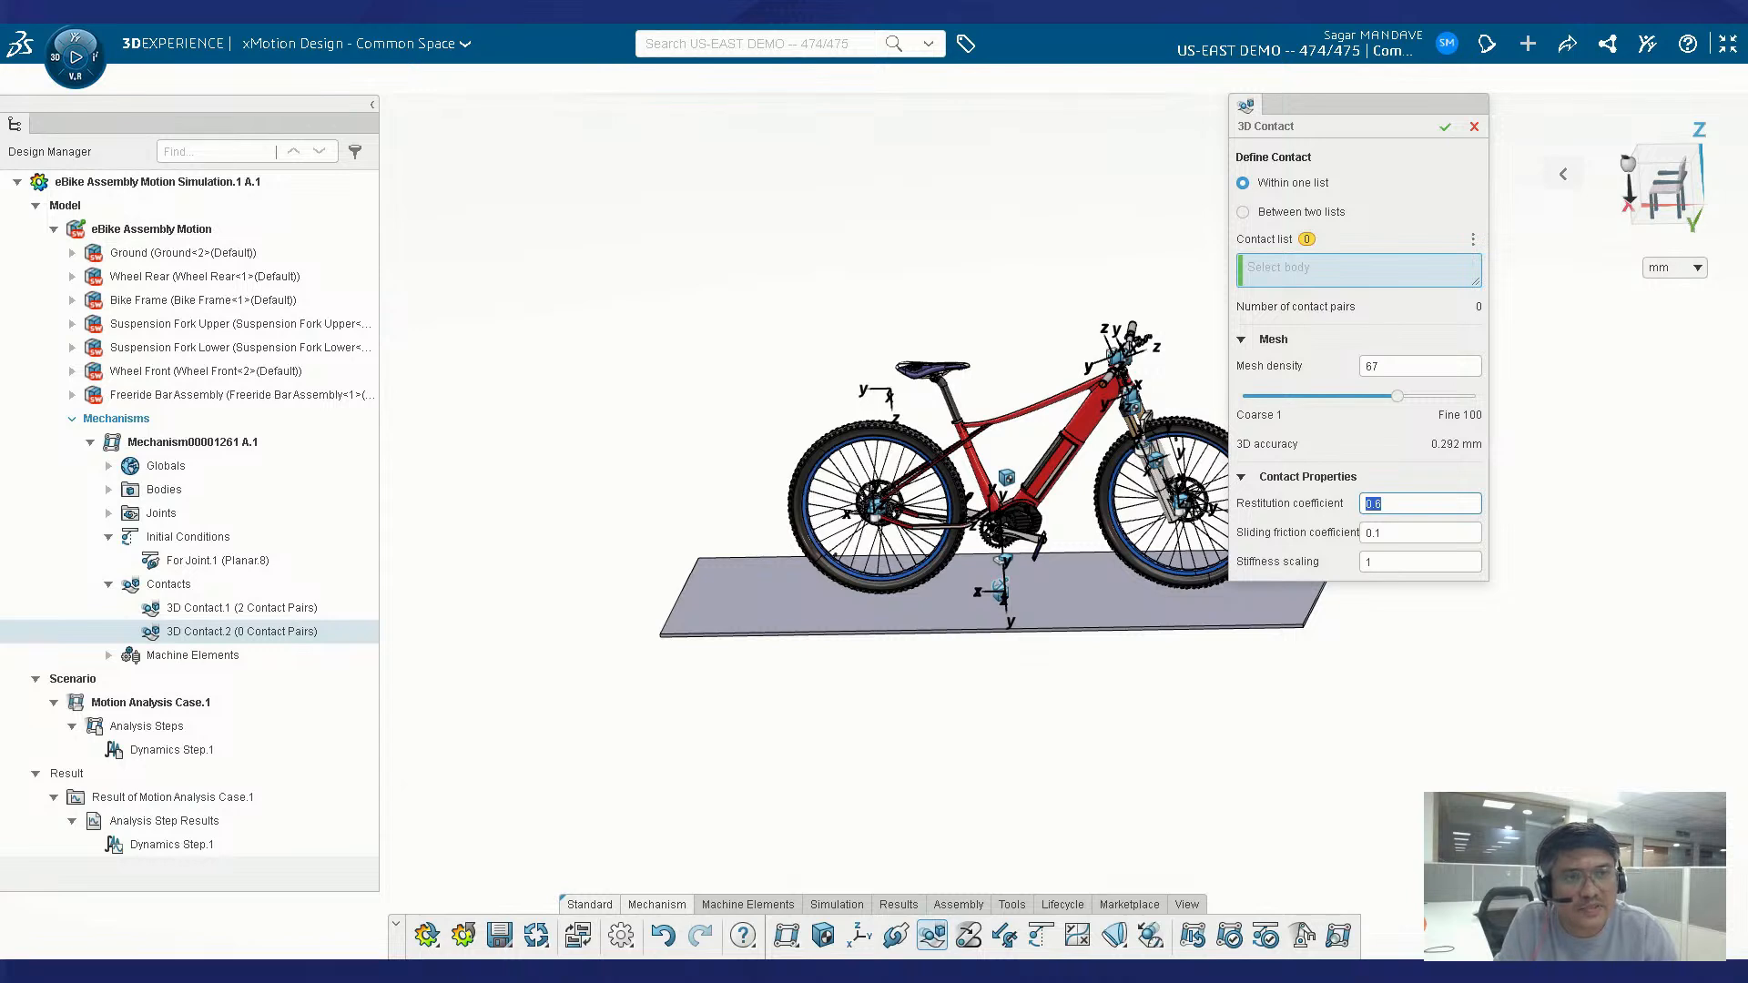
left_click_drag(1363, 104, 1492, 166)
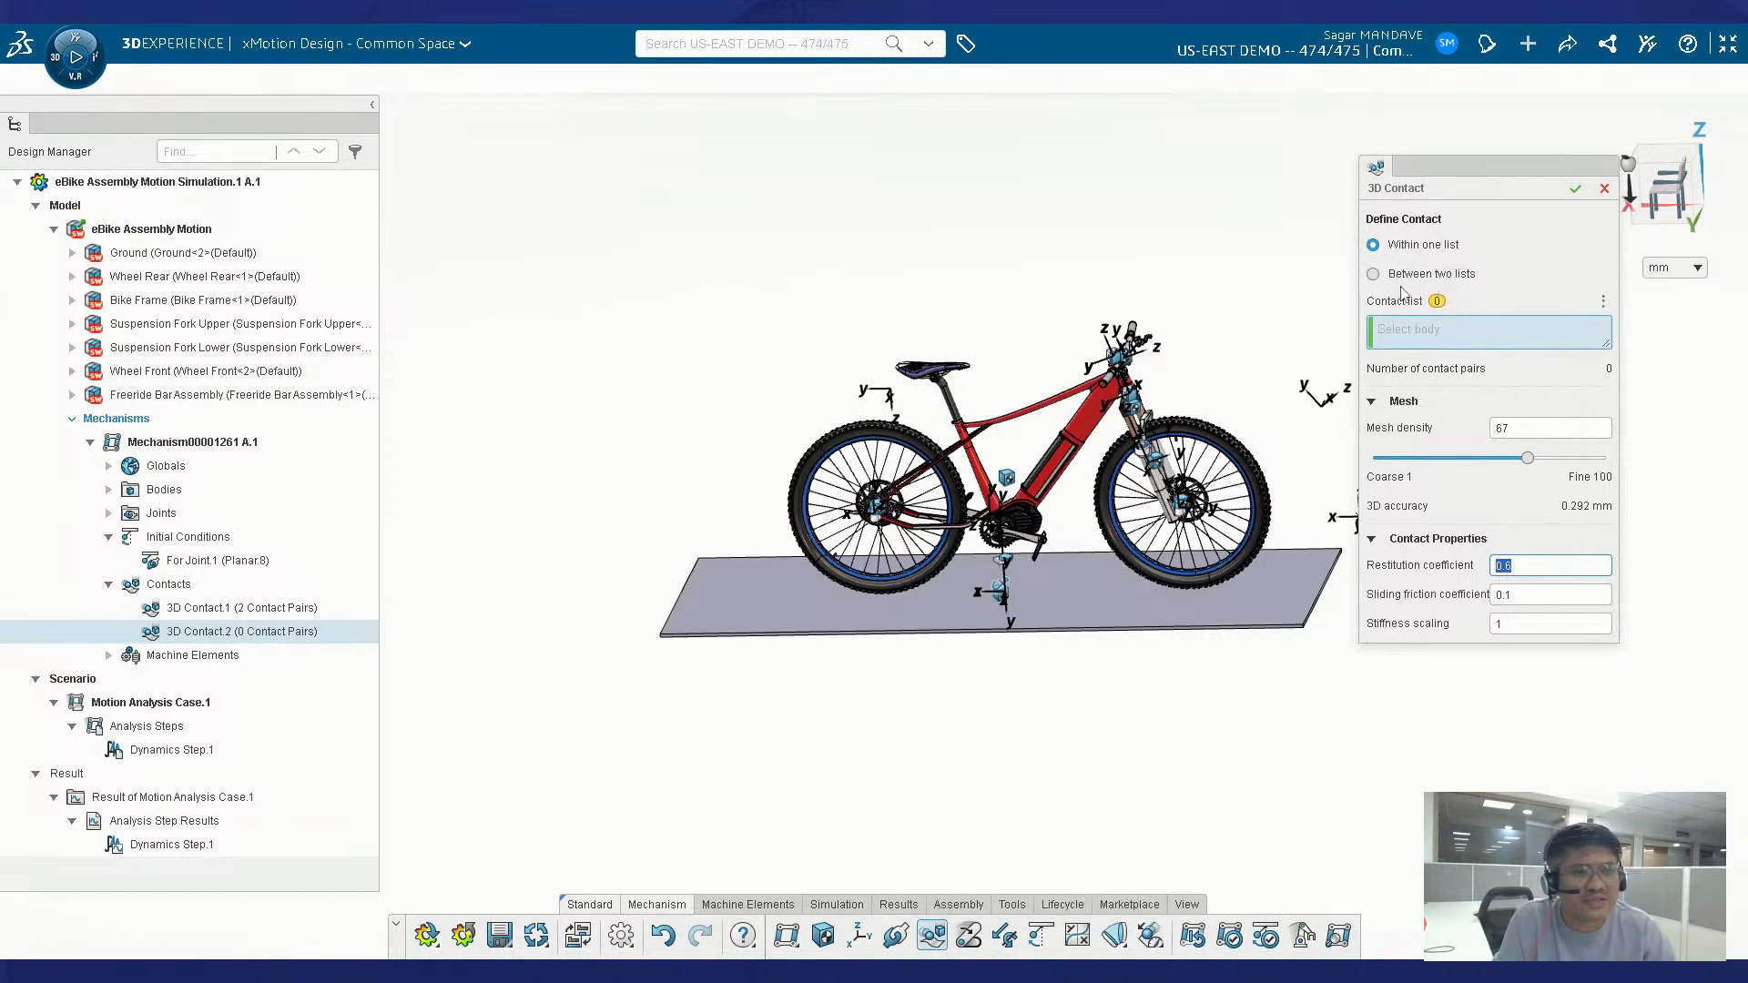
left_click(1374, 275)
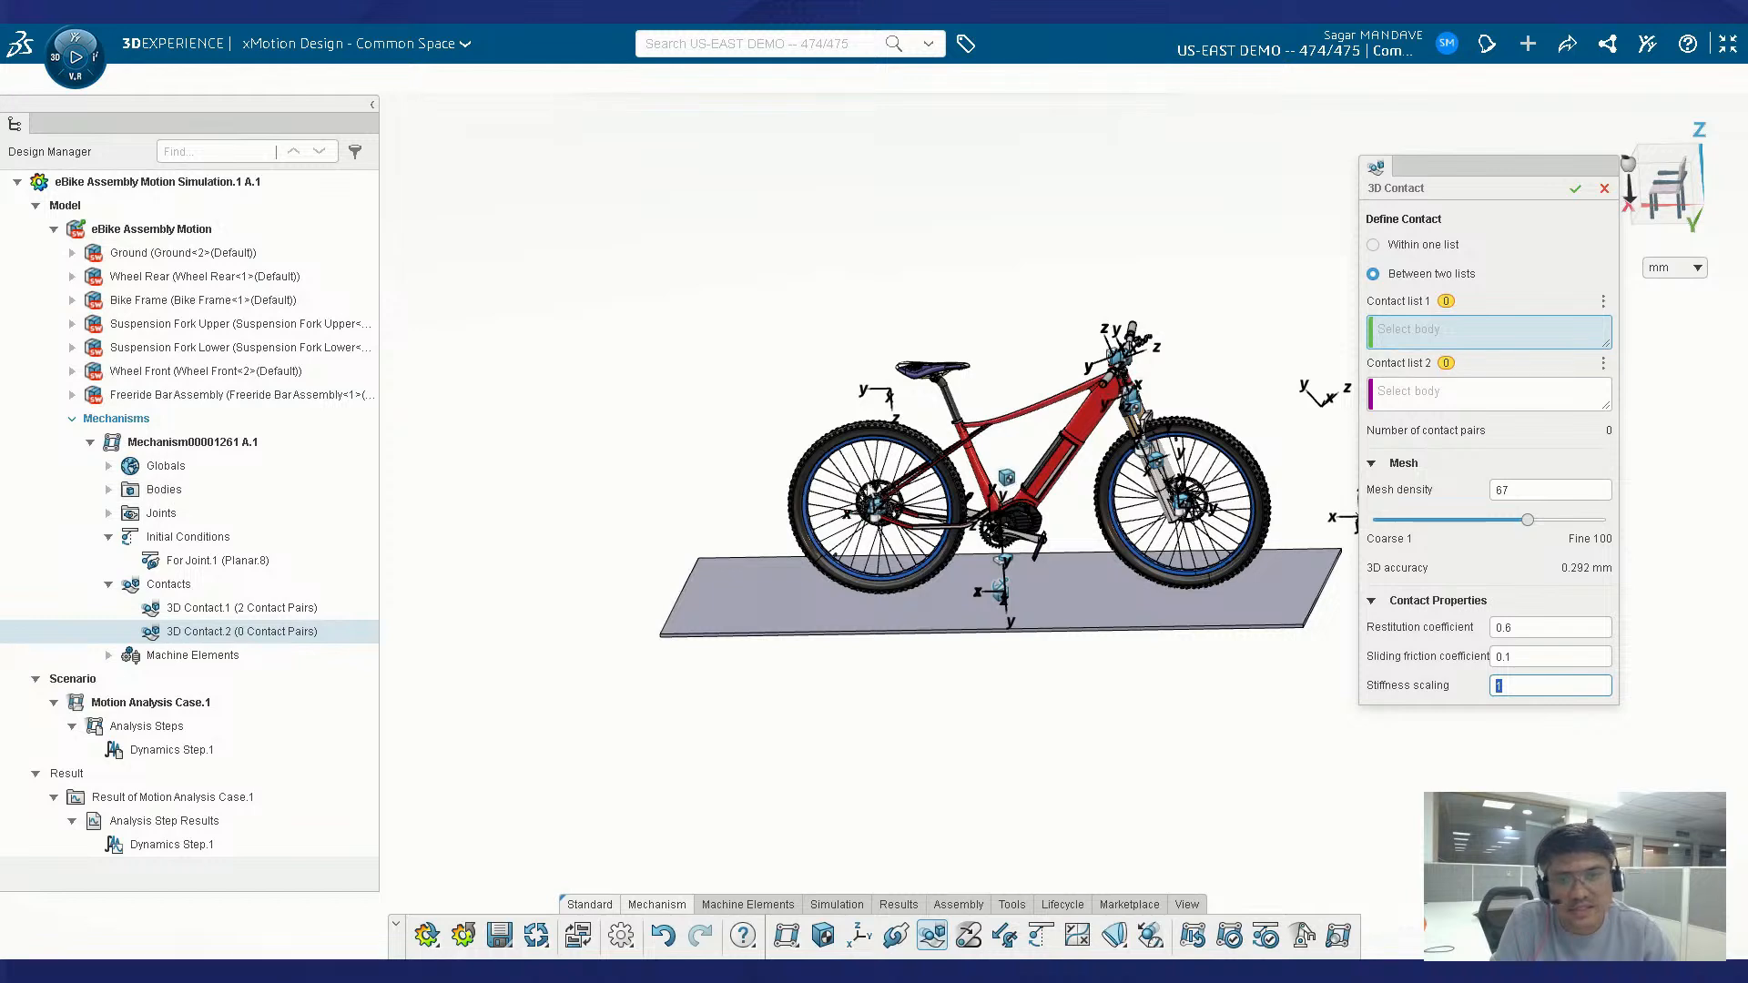
left_click(111, 490)
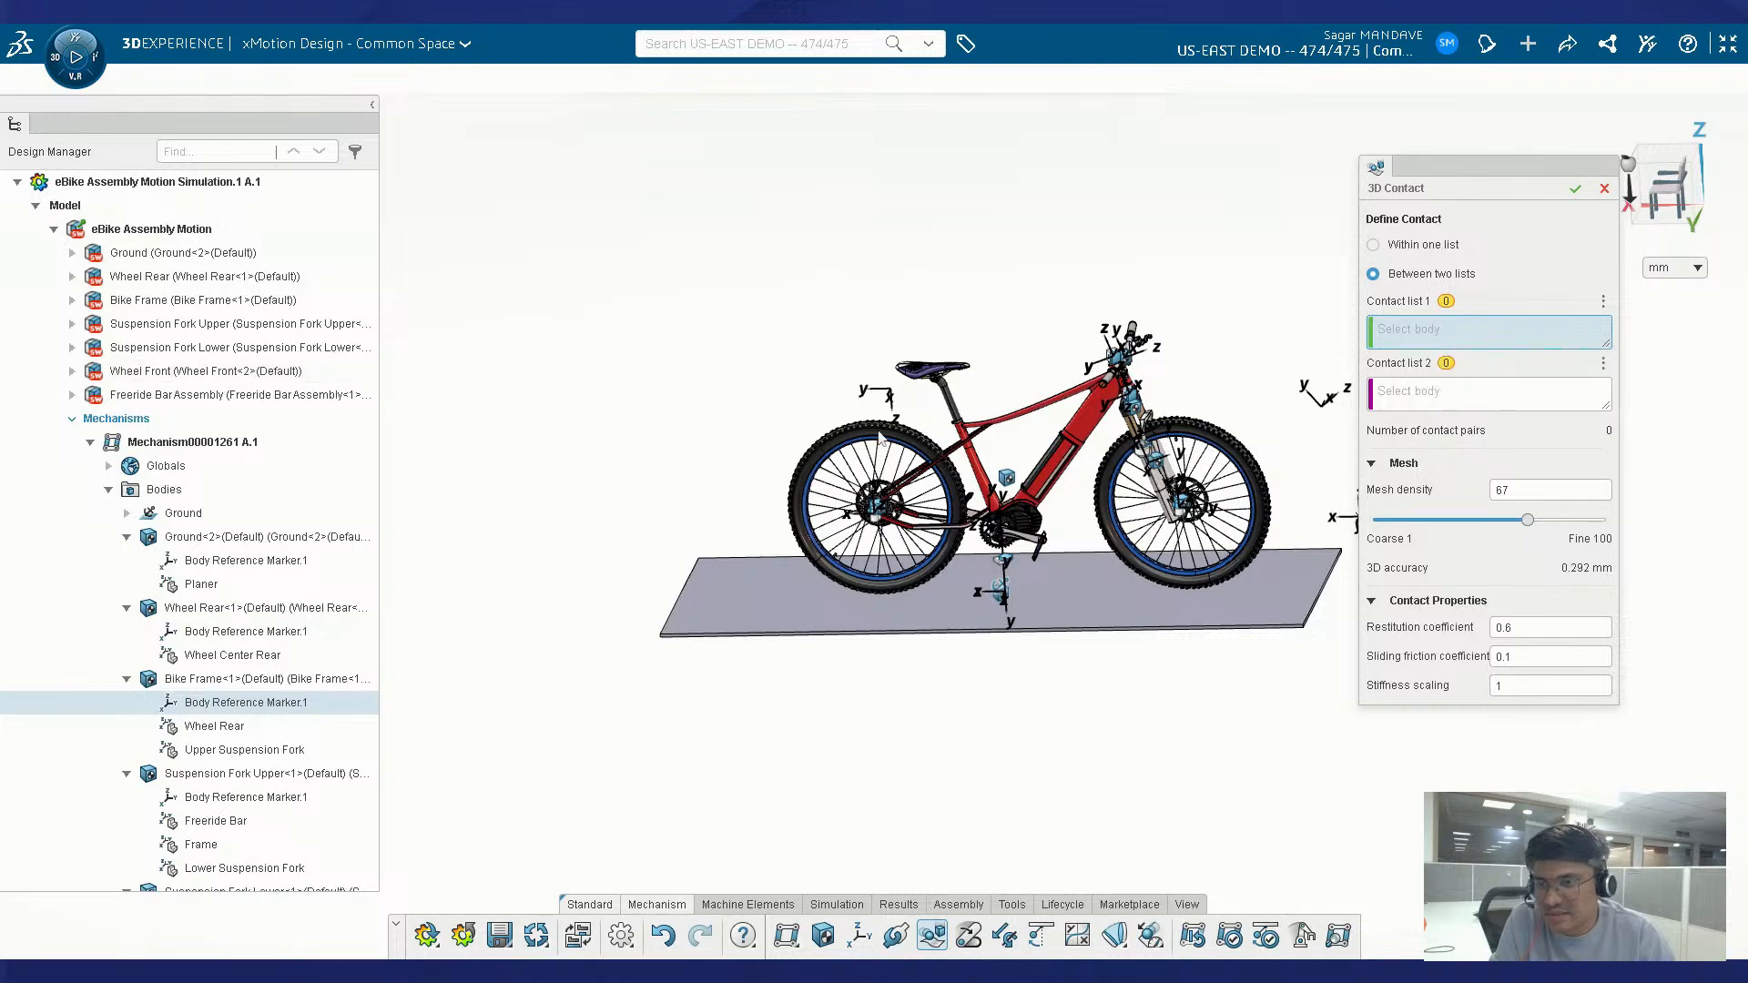
left_click(192, 618)
scroll(213, 808, "down", 1)
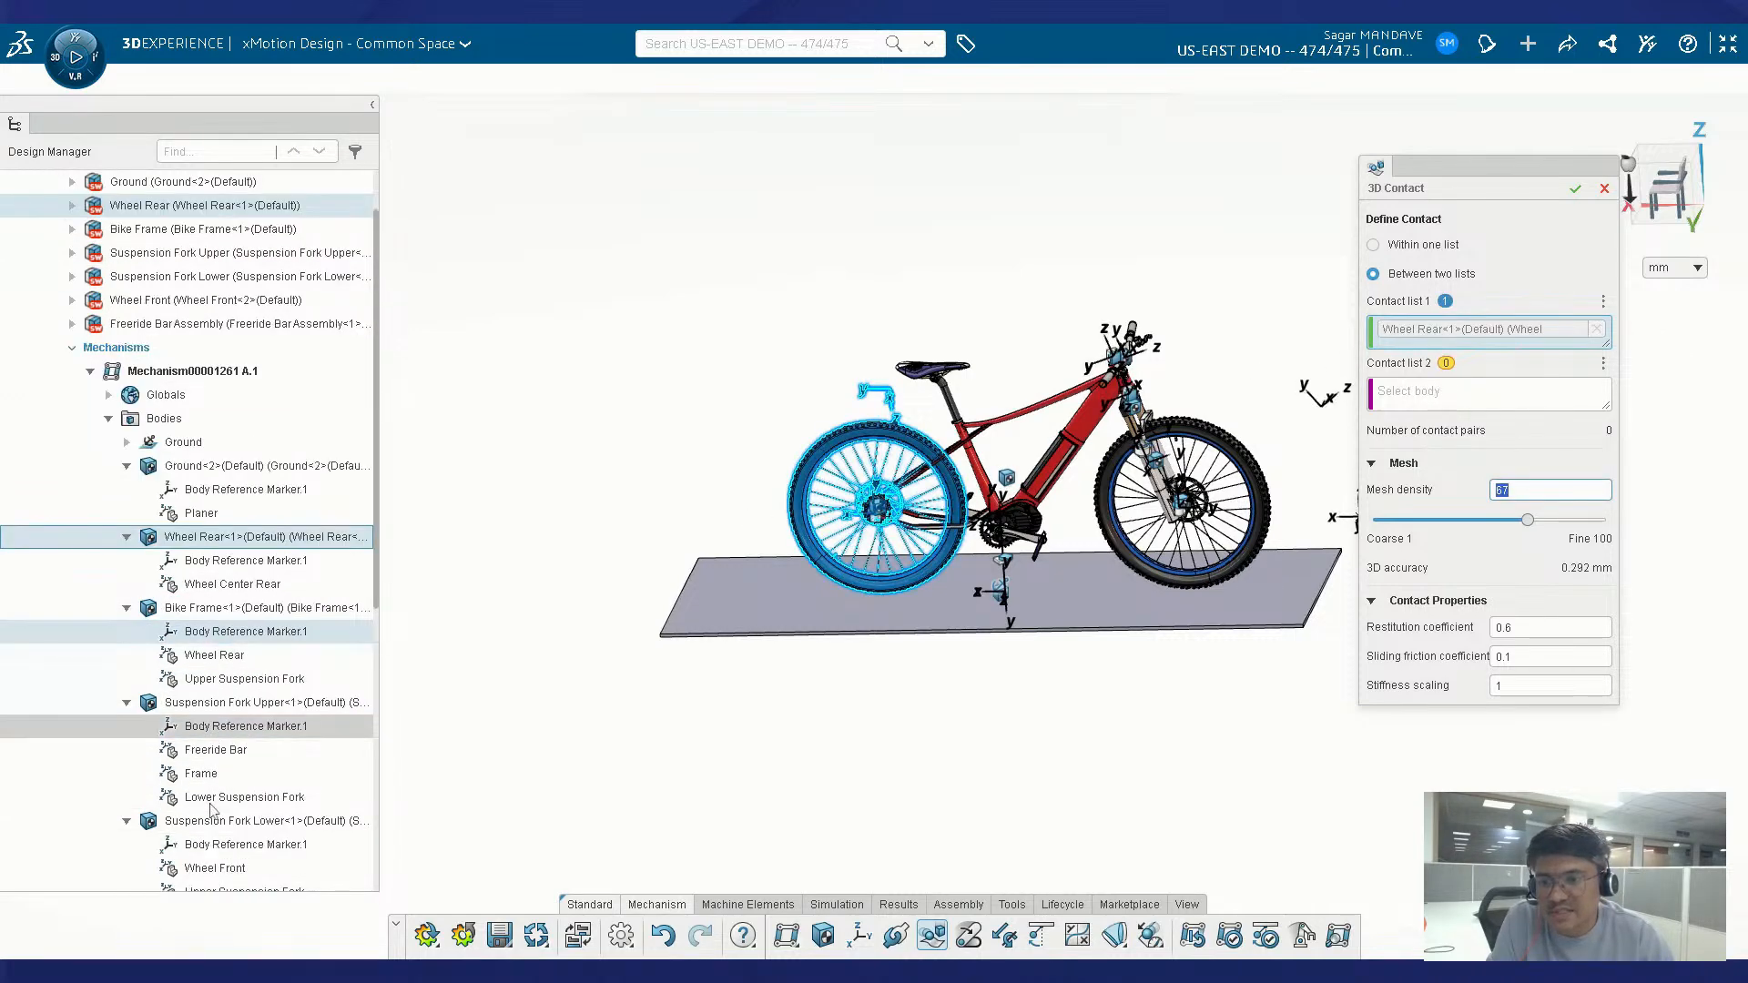
scroll(214, 806, "down", 2)
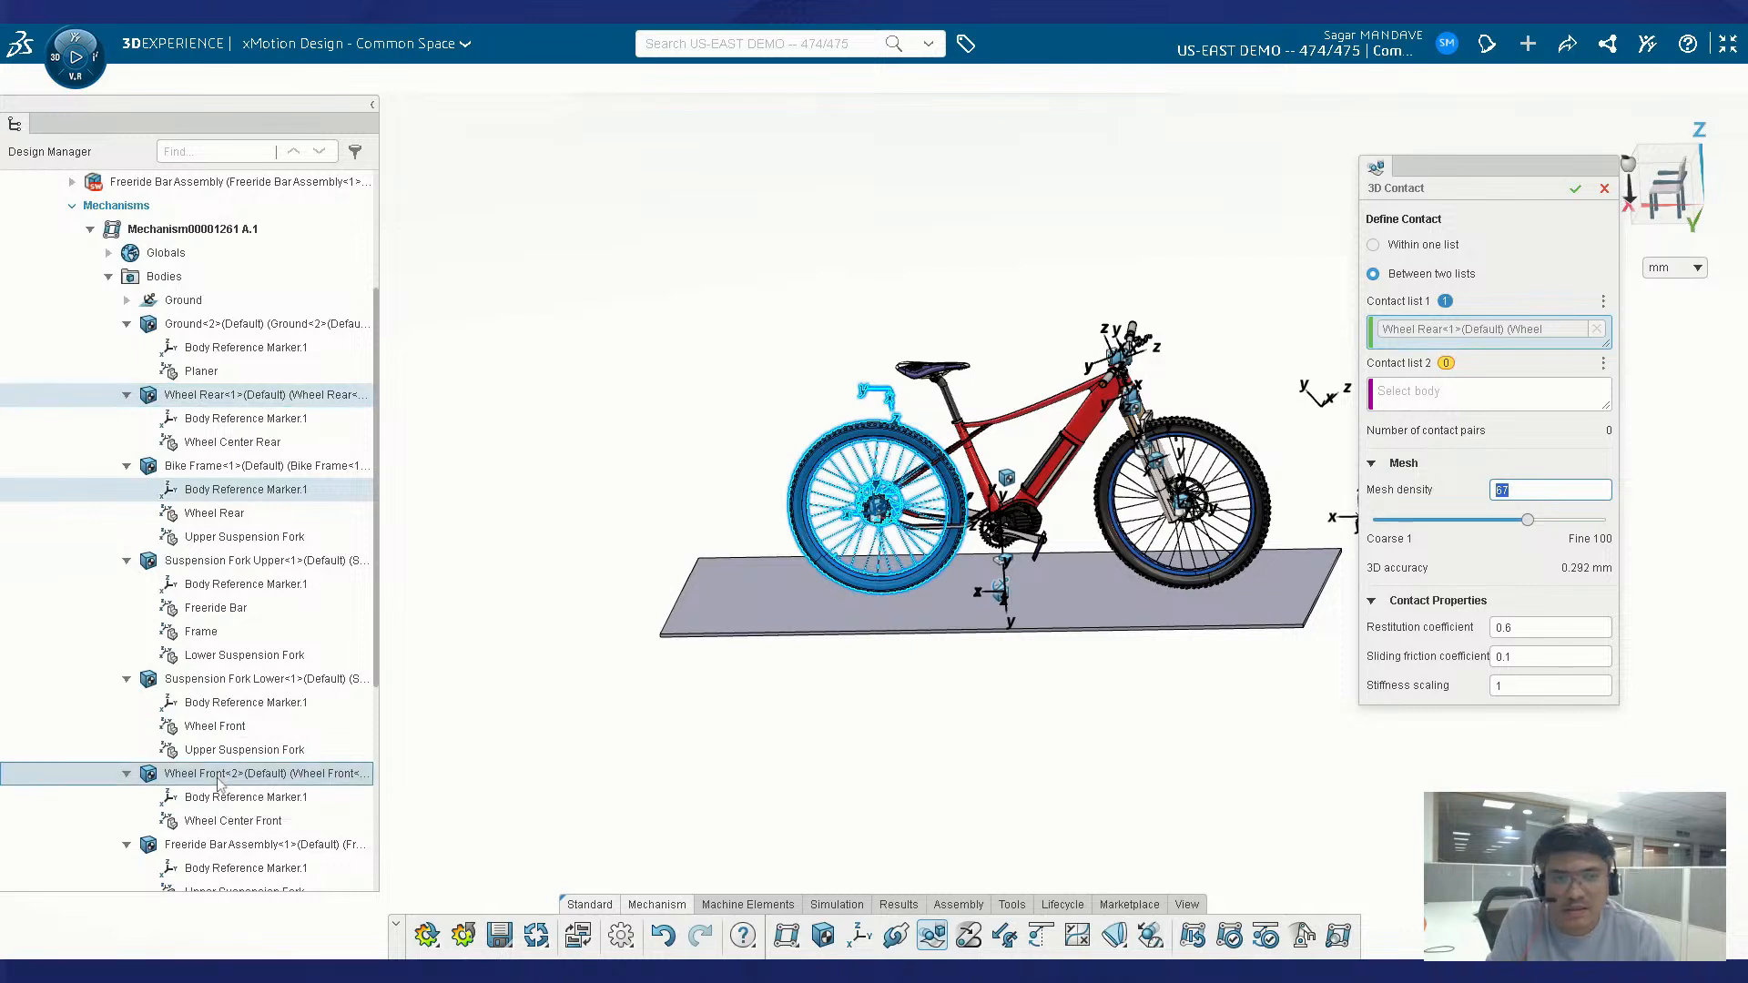
left_click(219, 778)
left_click(1420, 409)
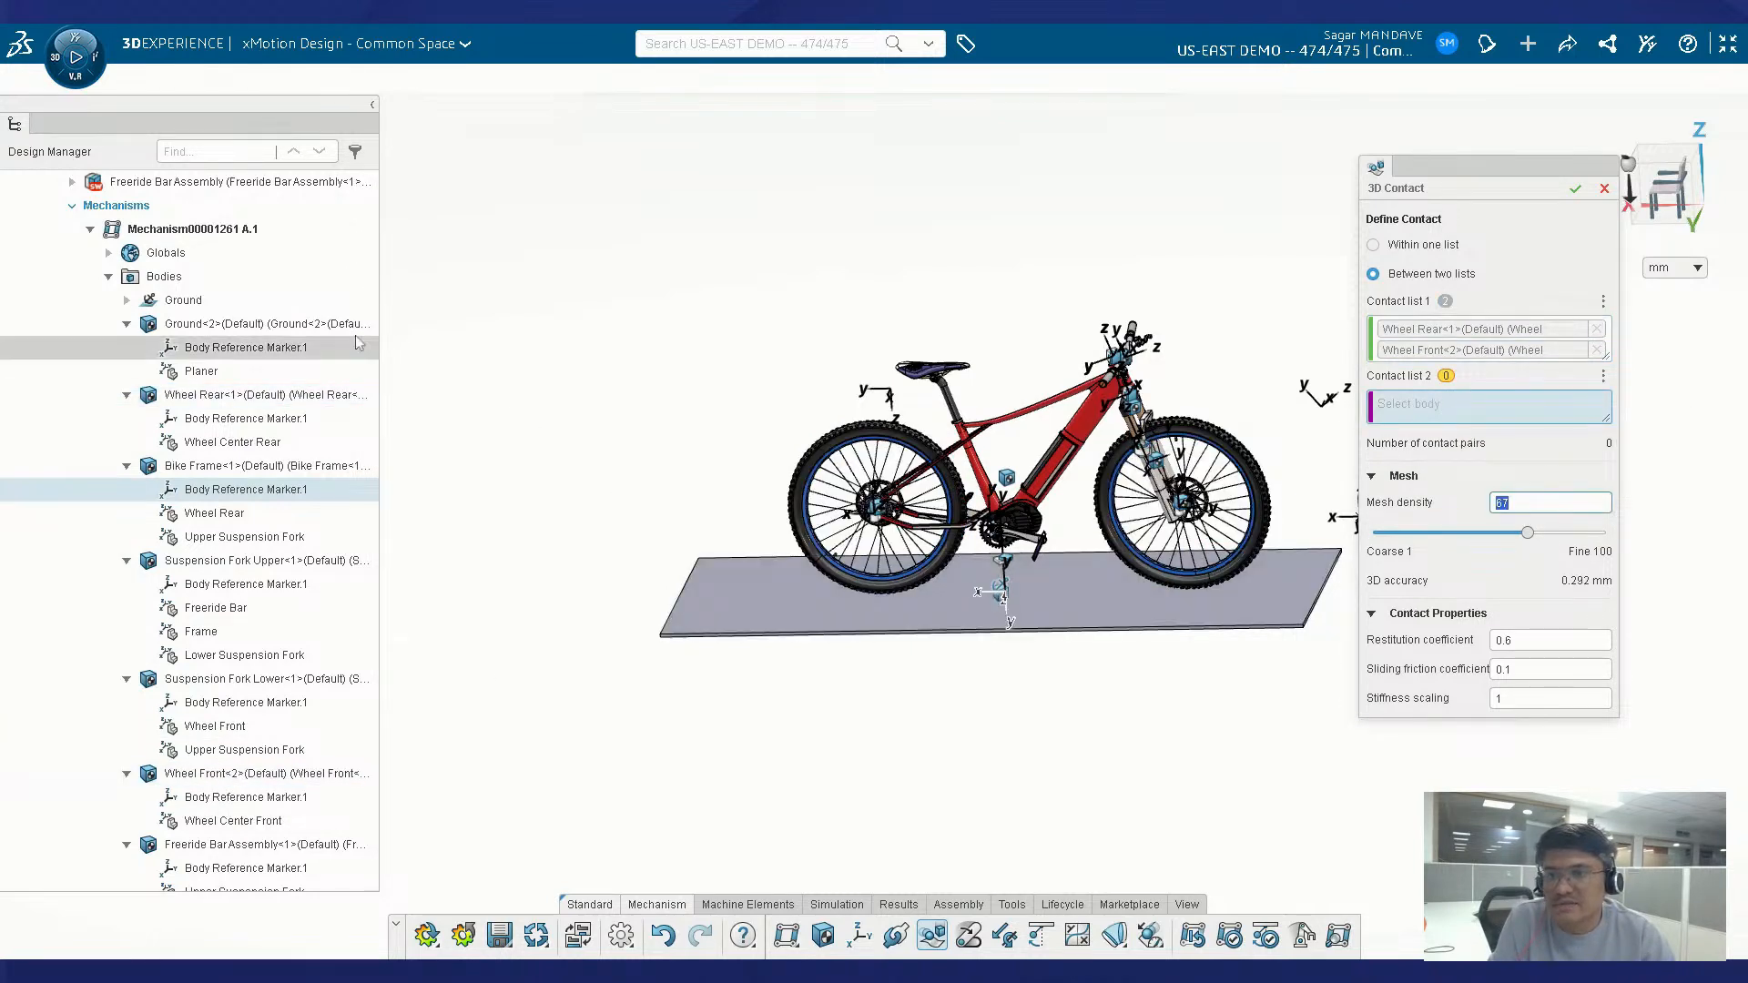
left_click(278, 326)
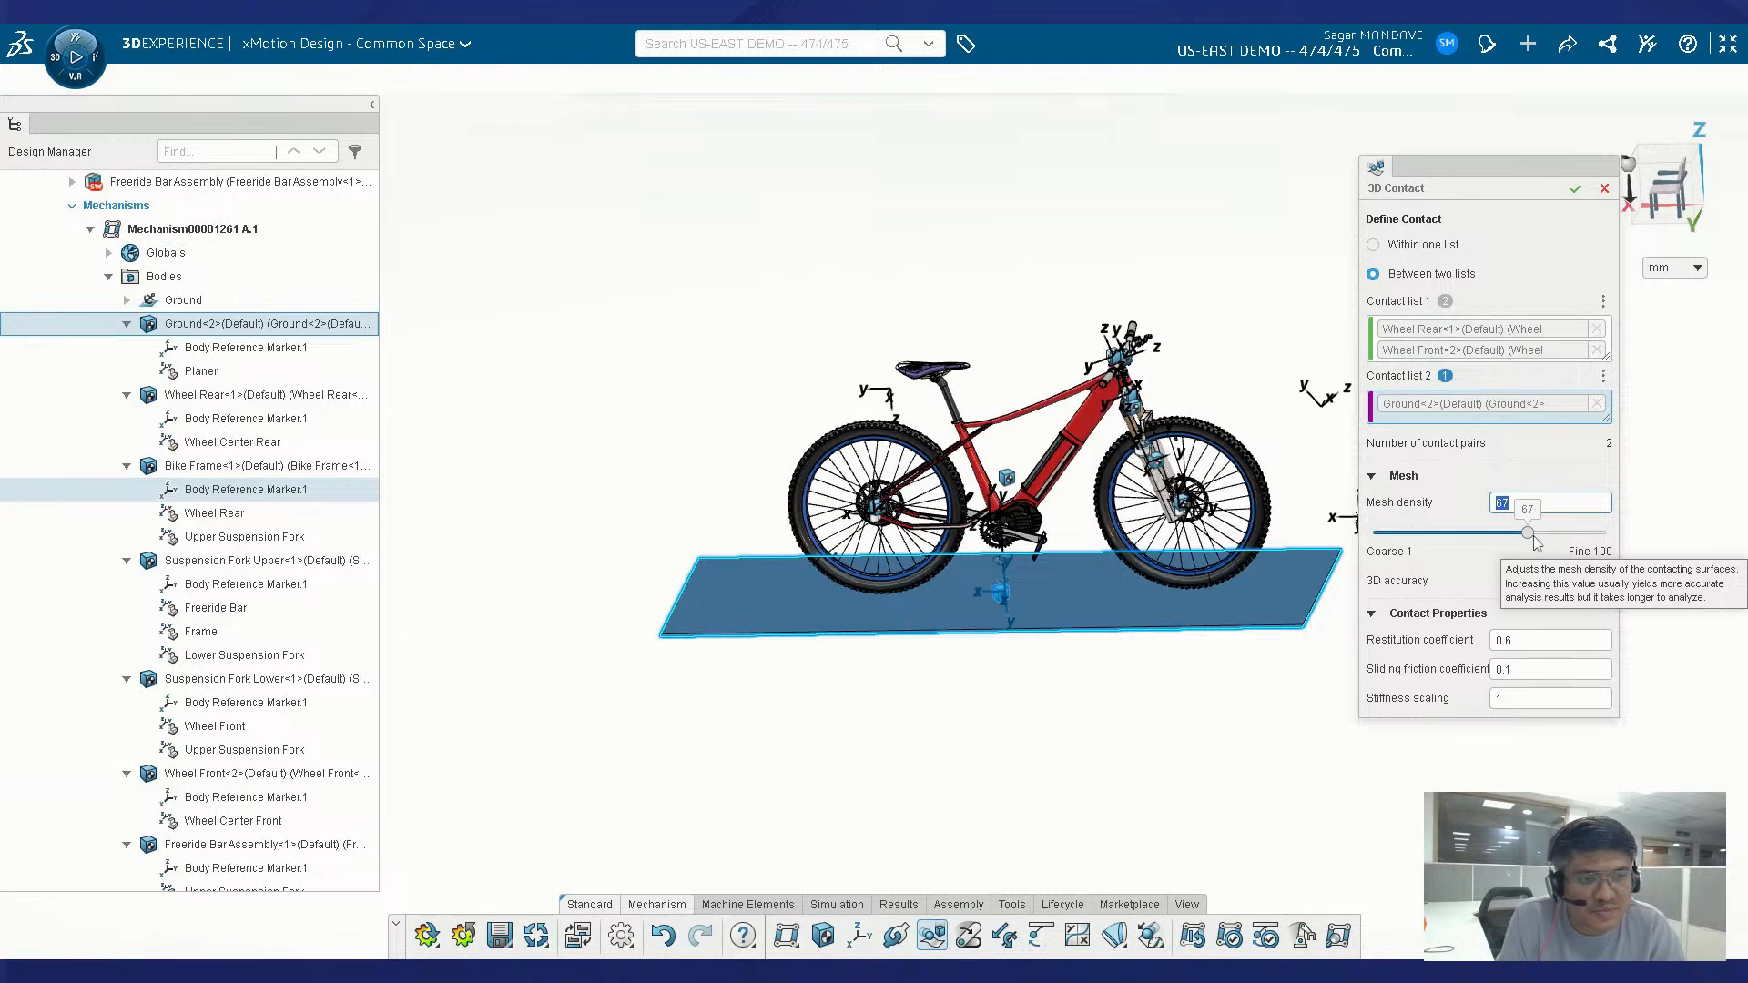
- Reduce the 3D contact's mesh density to 11 and cancel the contact definition
left_click_drag(1532, 539, 1469, 539)
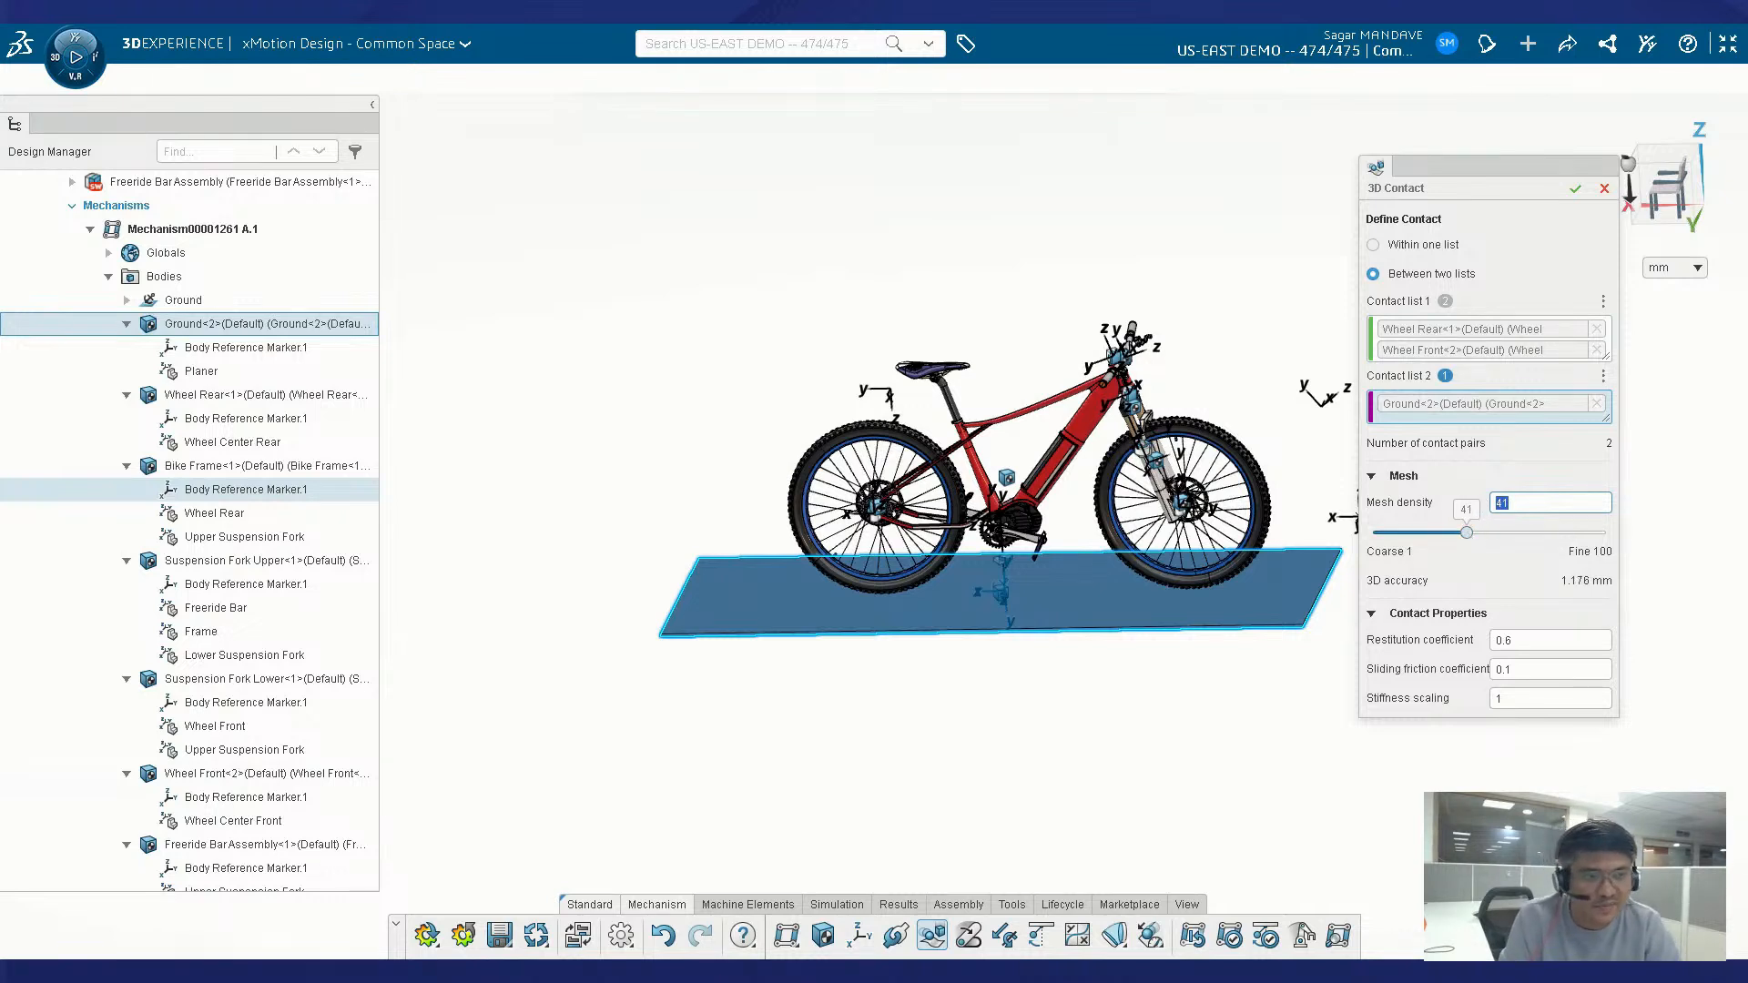
left_click_drag(1468, 535, 1396, 532)
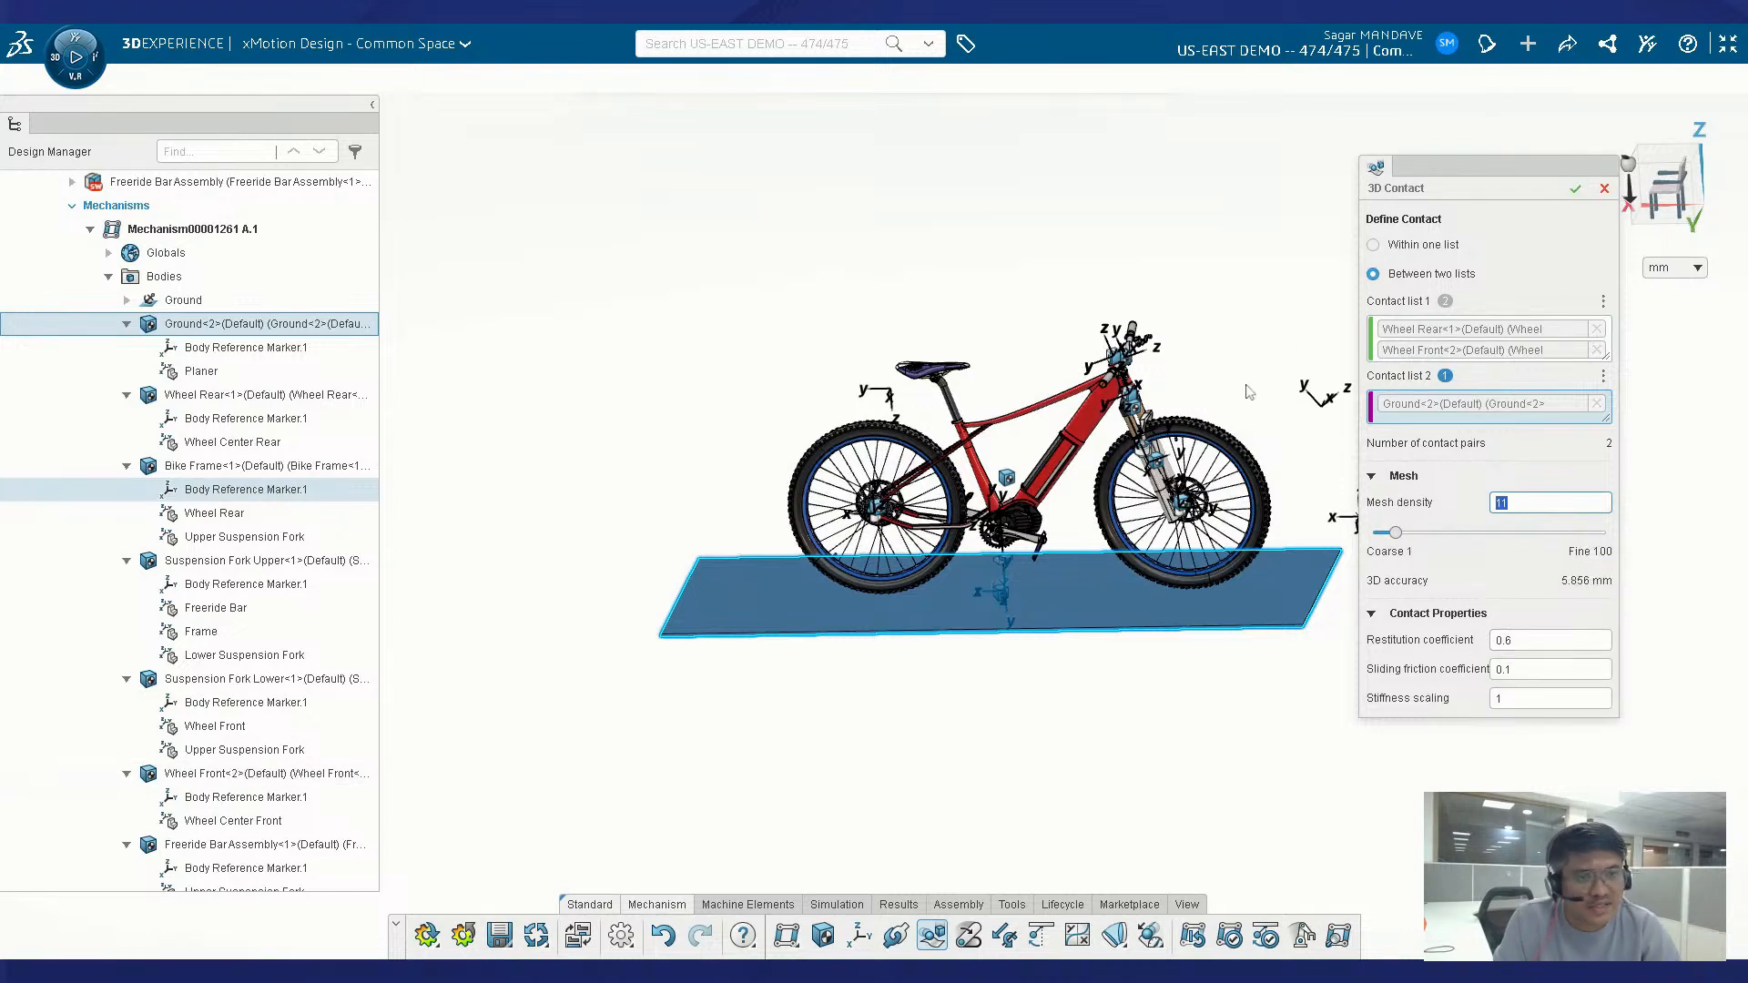
left_click(1269, 308)
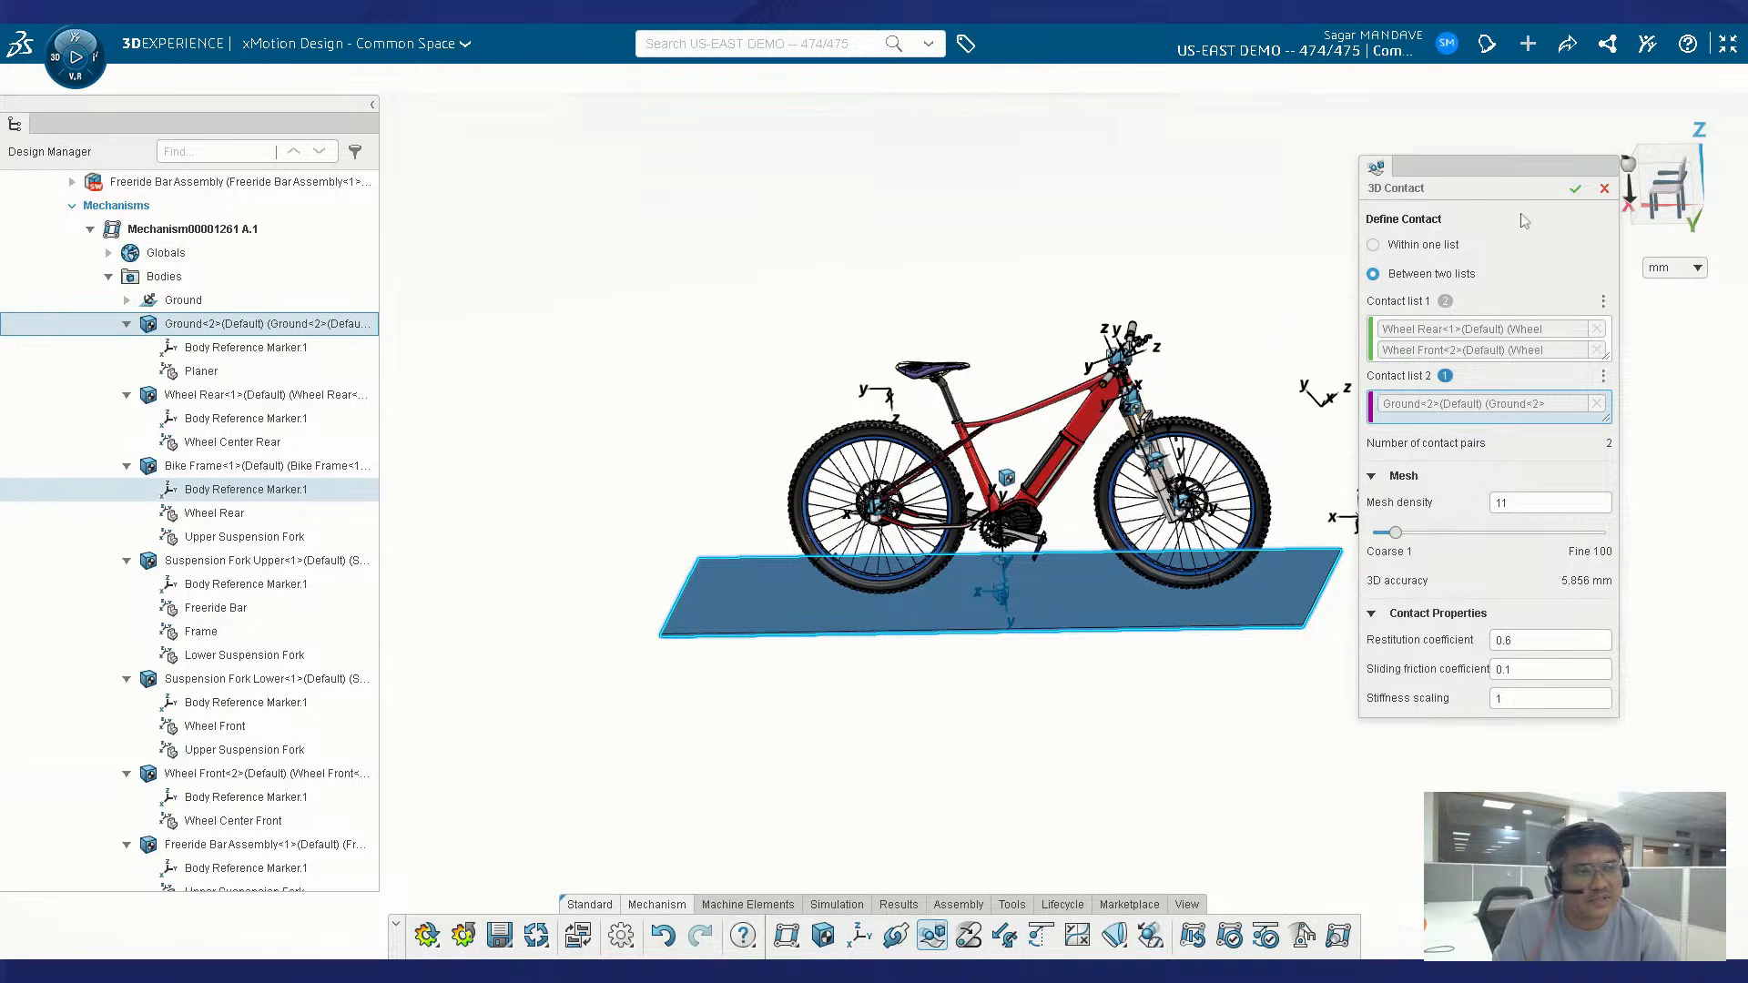
left_click(1604, 188)
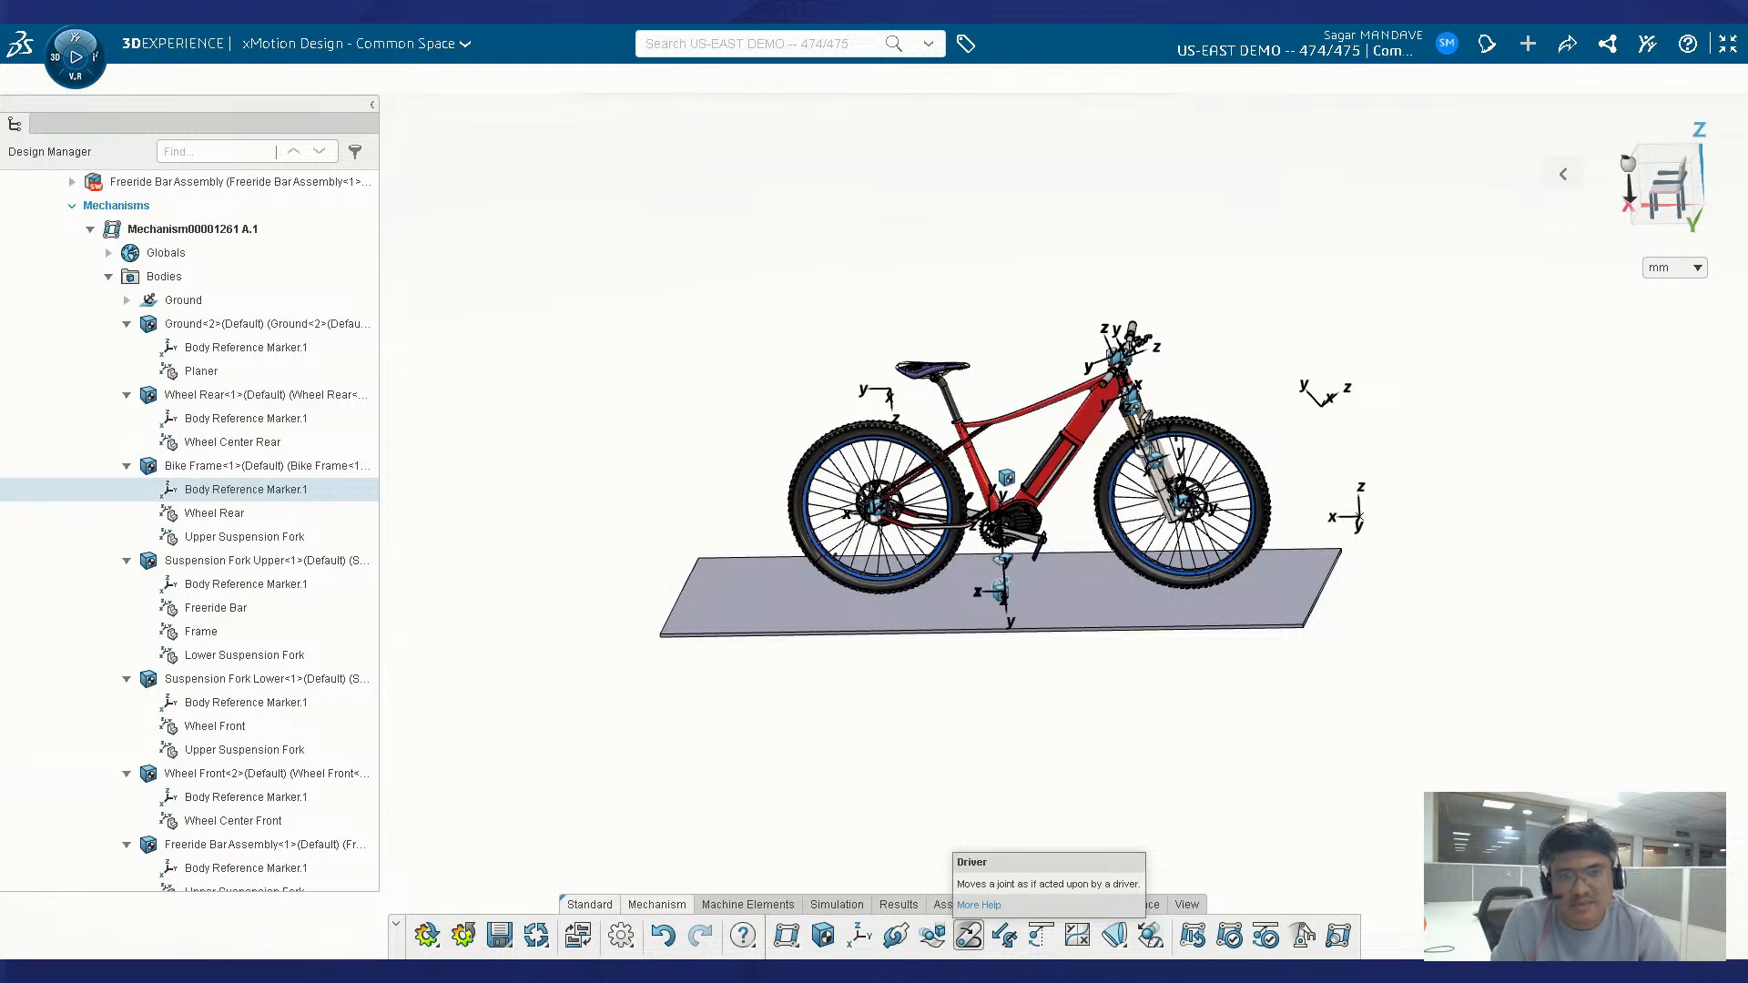
- Collapse the Bodies list, review the For Joint.1 initial condition on Planar.8, and close it
left_click(969, 935)
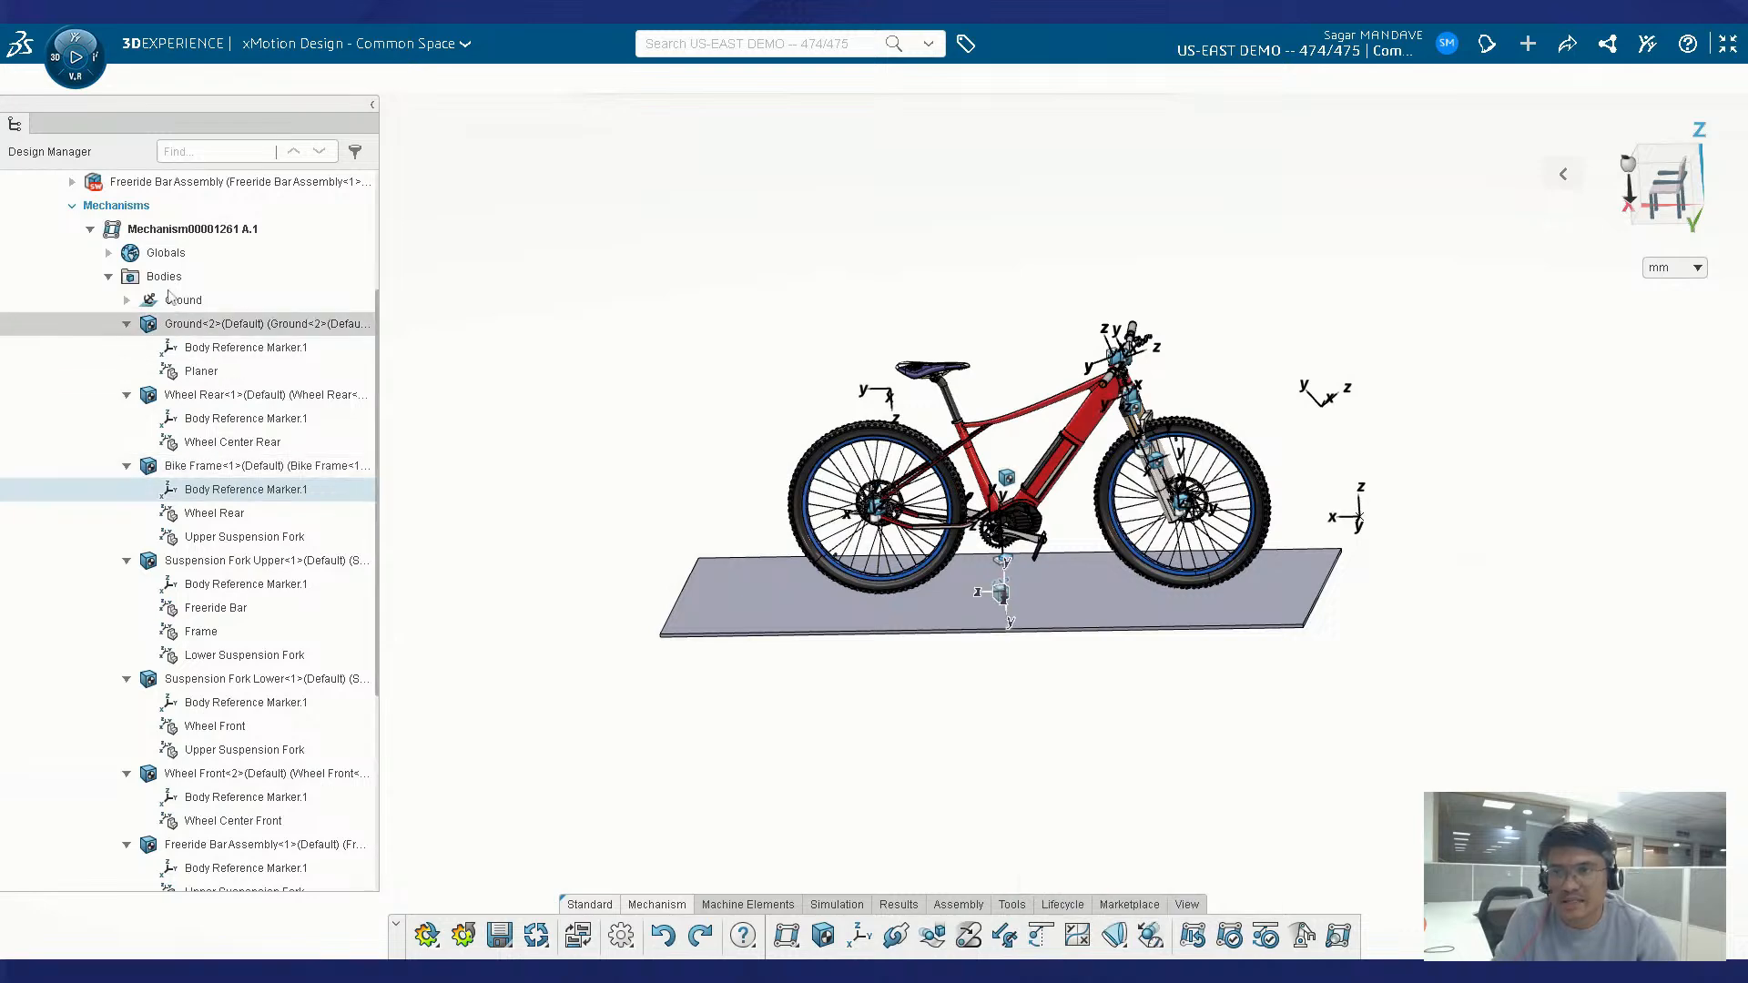
left_click(108, 275)
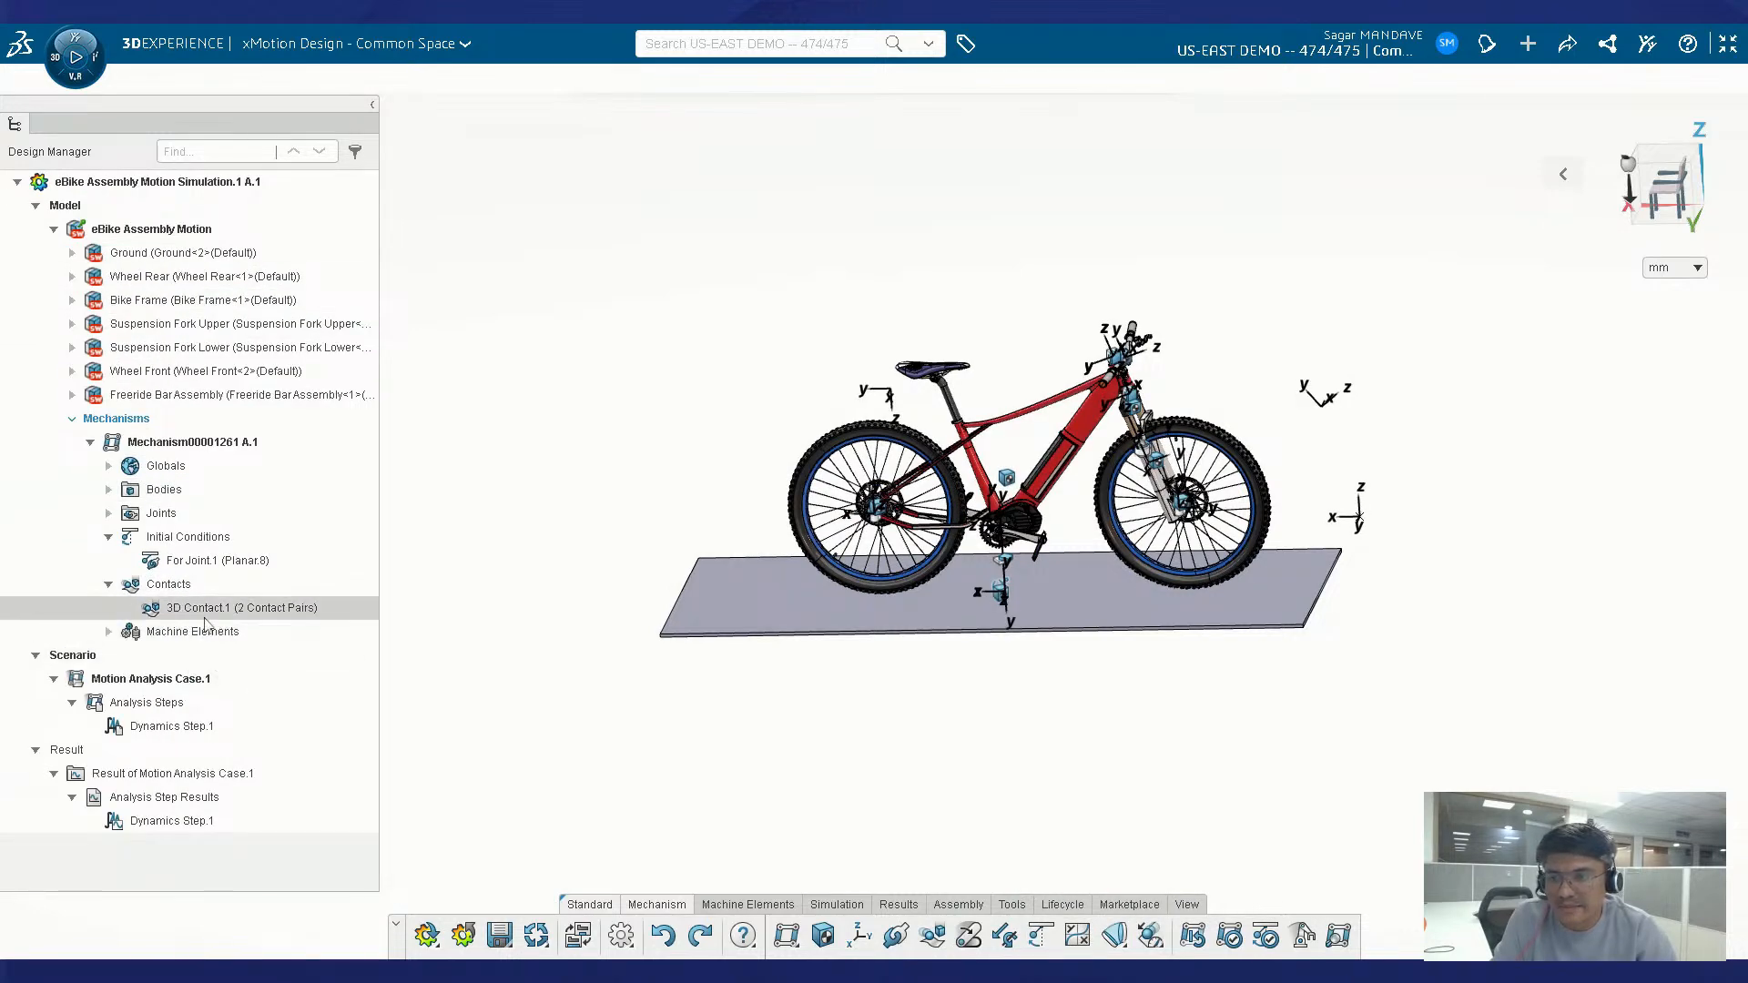
double_click(183, 563)
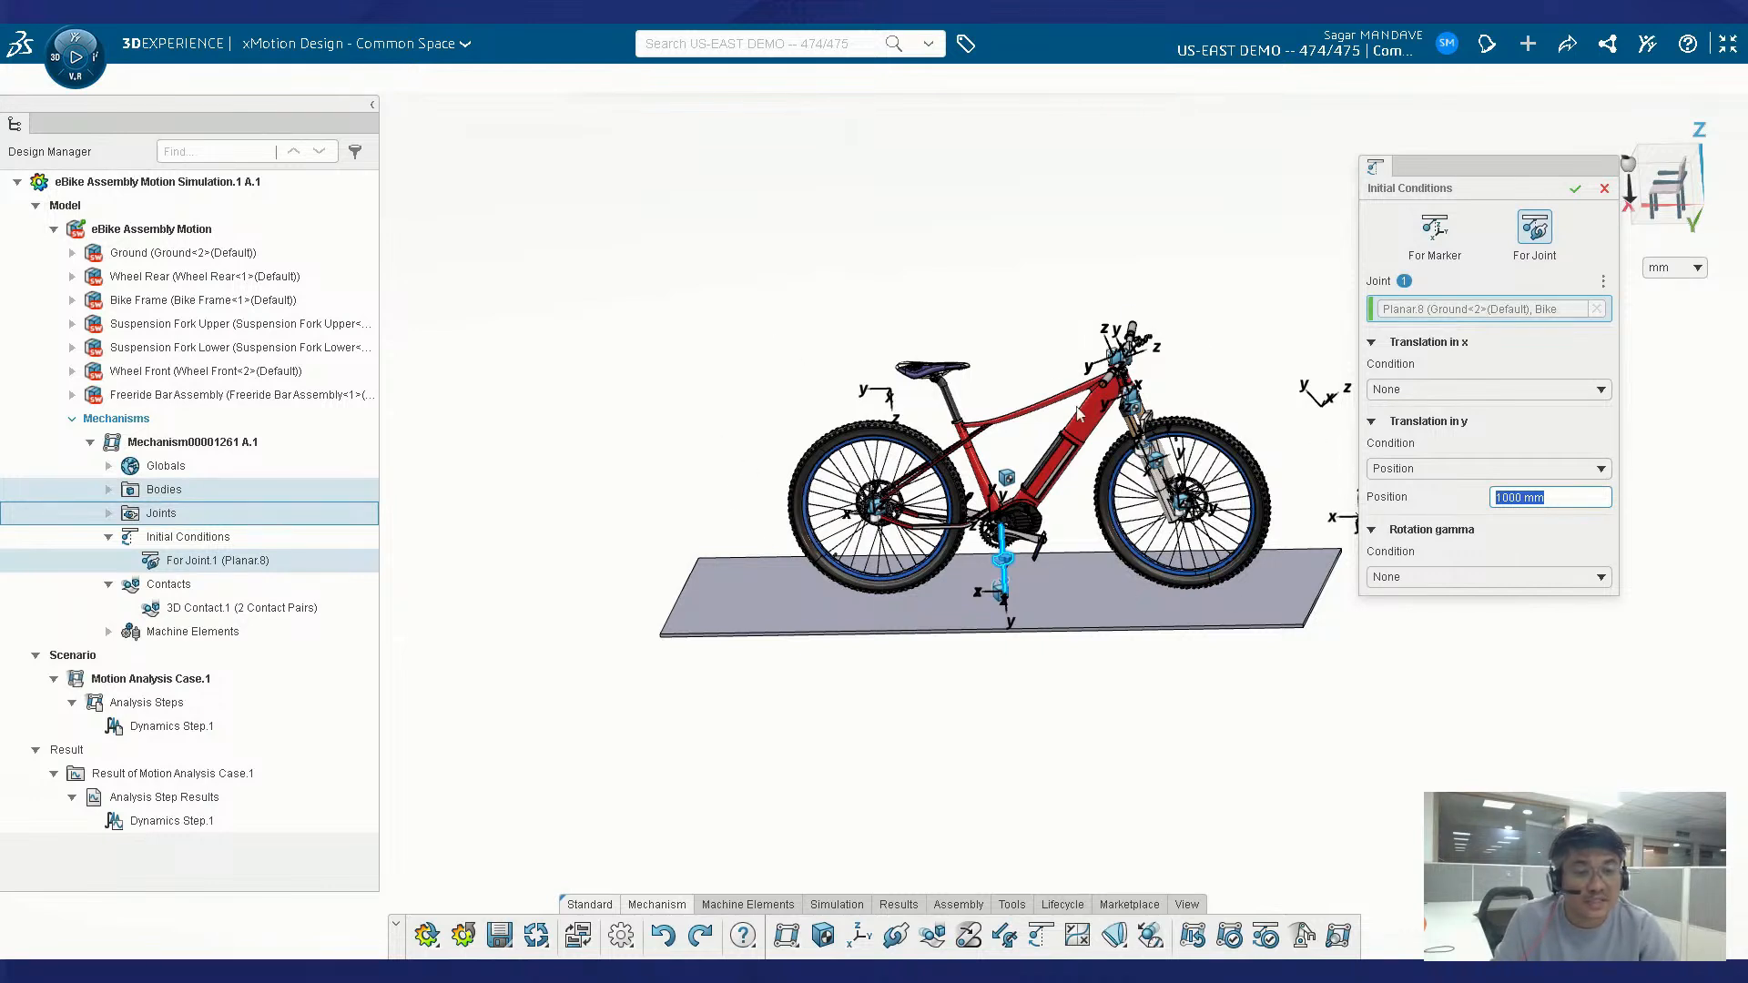
left_click(1575, 190)
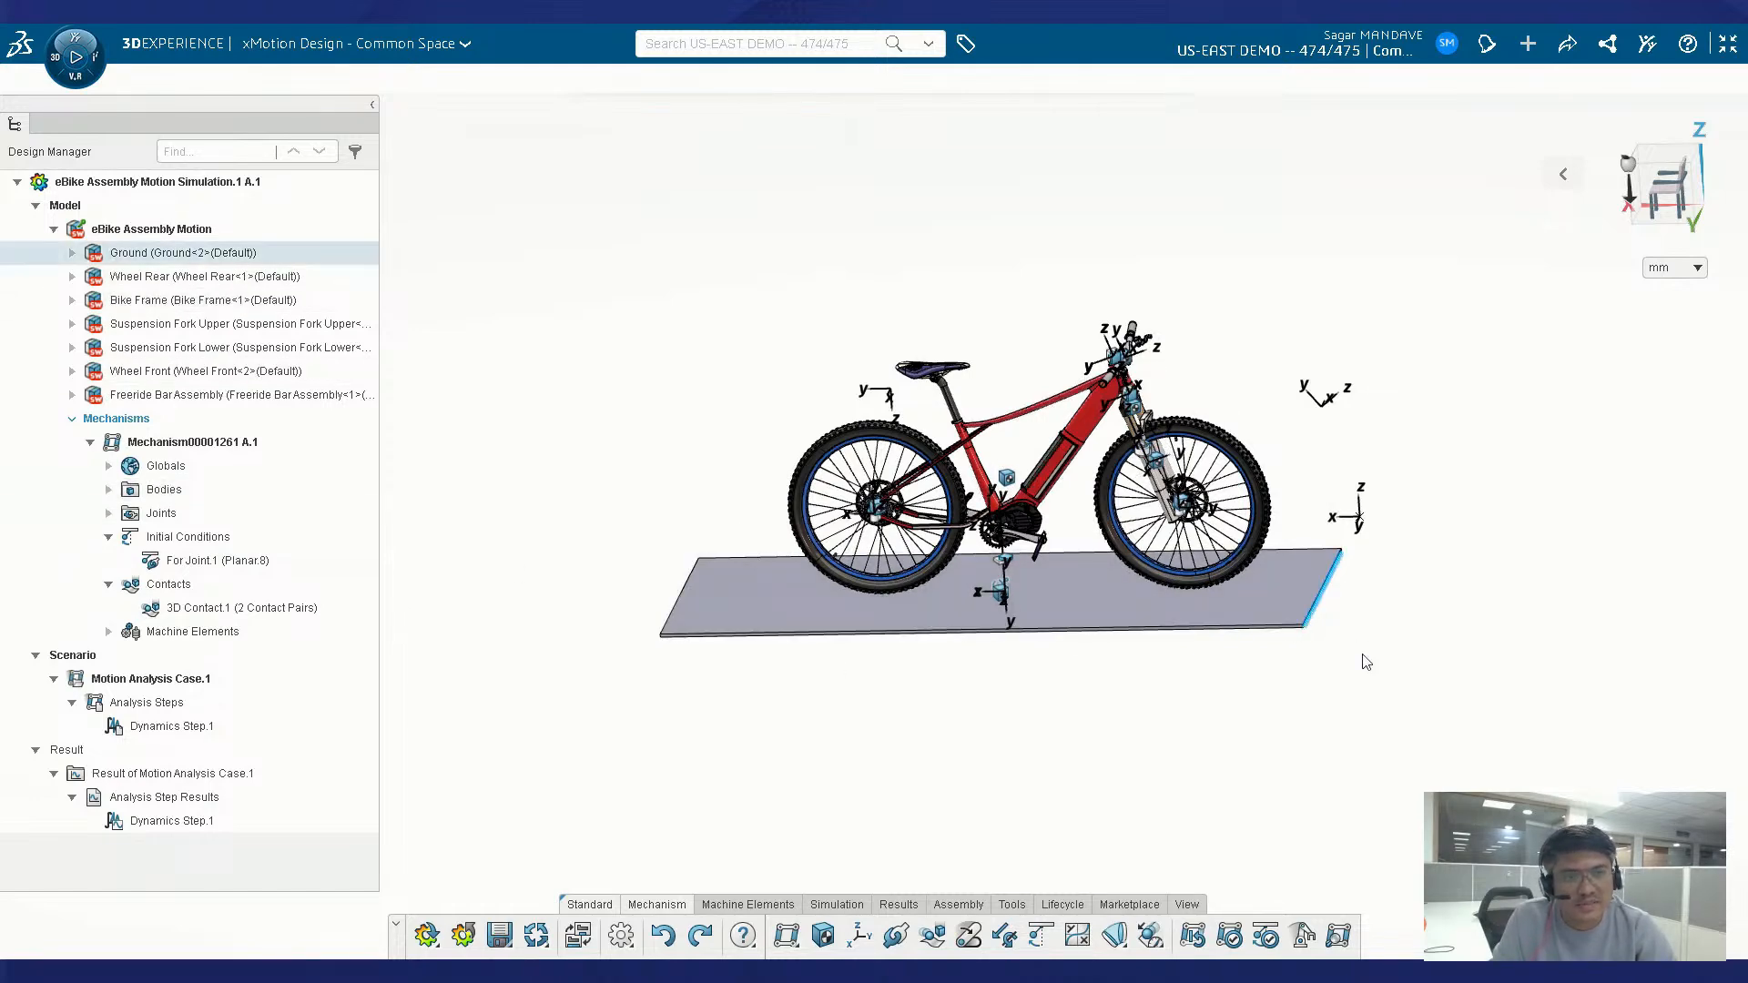
- Expand Machine Elements and open Cylindrical Bushing.1 on the suspension fork to examine its sleeve markers, stiffness and damping properties
middle_click_drag(1318, 608, 1328, 681)
scroll(1224, 373, "up", 2)
scroll(1225, 373, "up", 2)
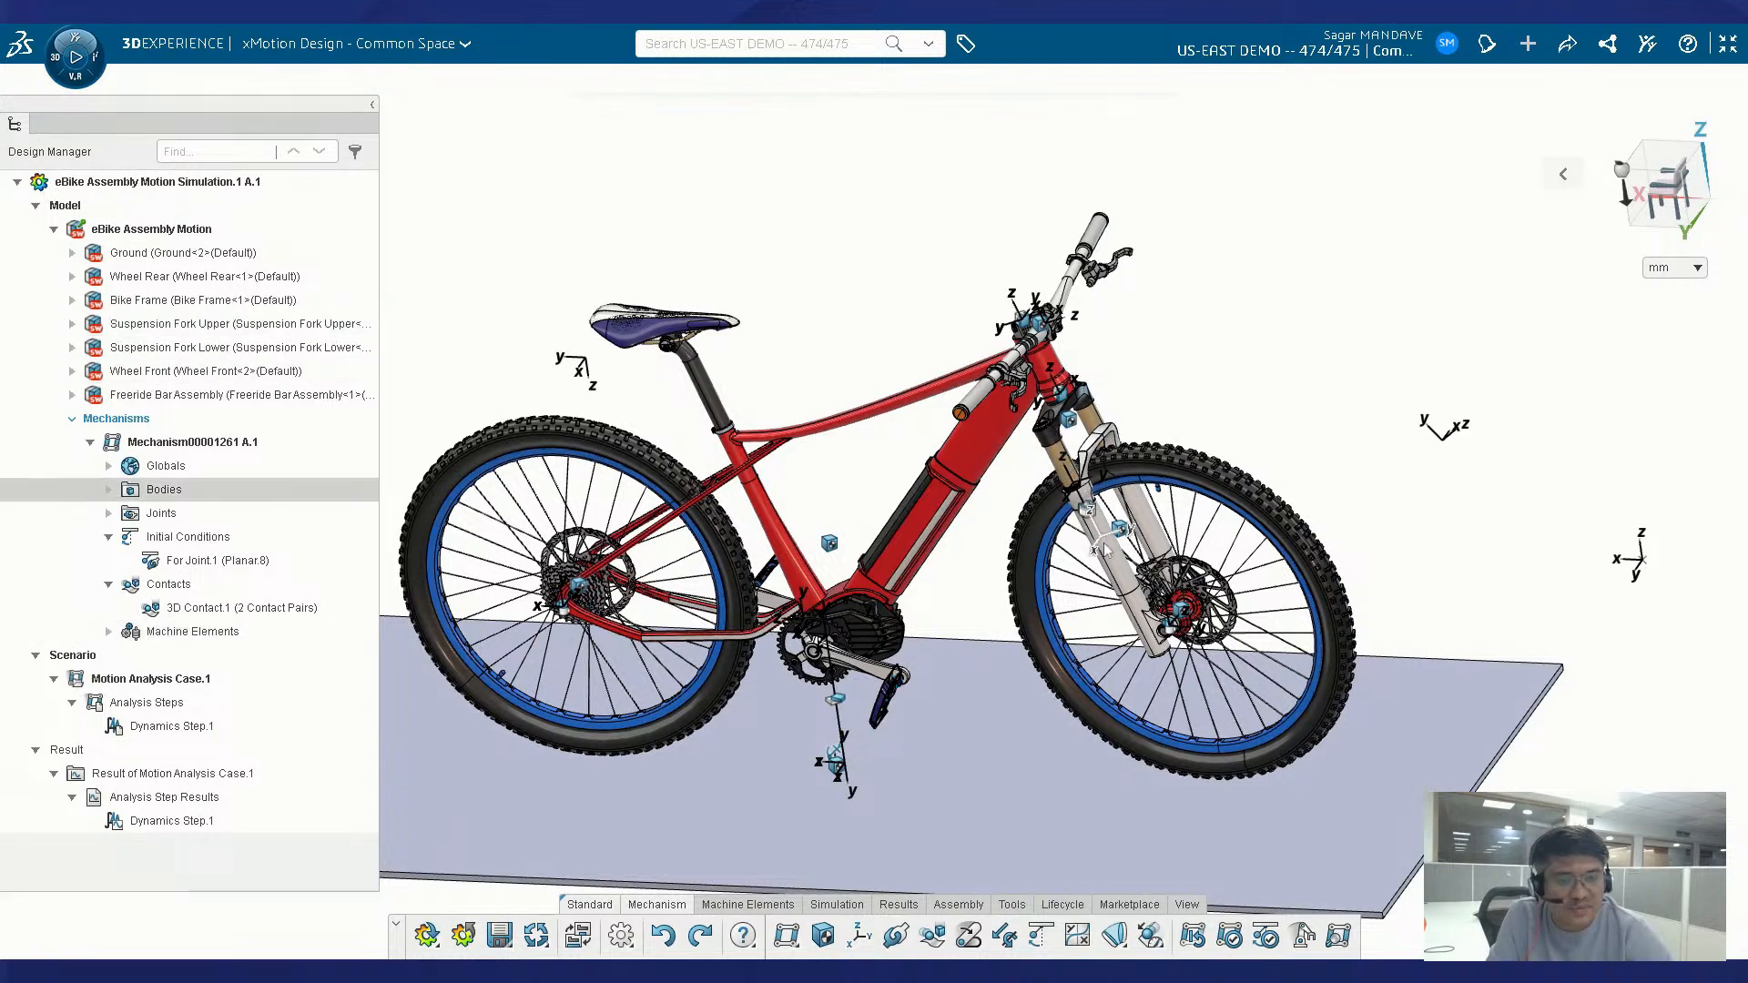
left_click(109, 632)
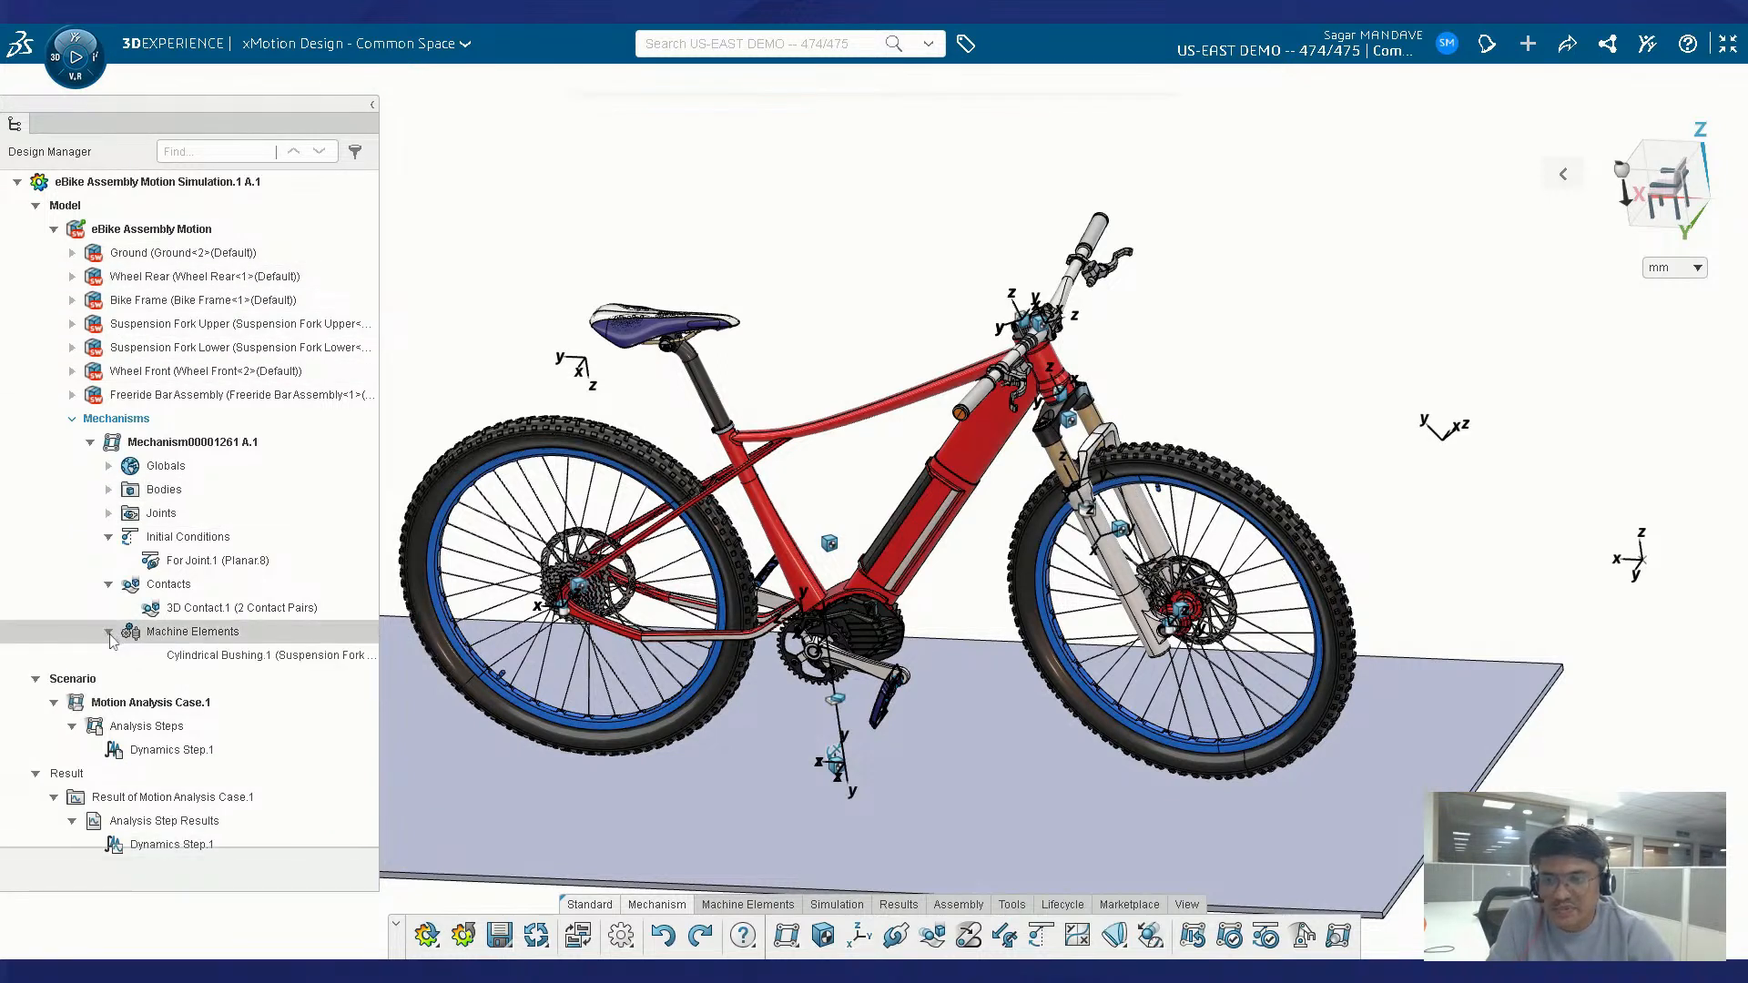
double_click(231, 658)
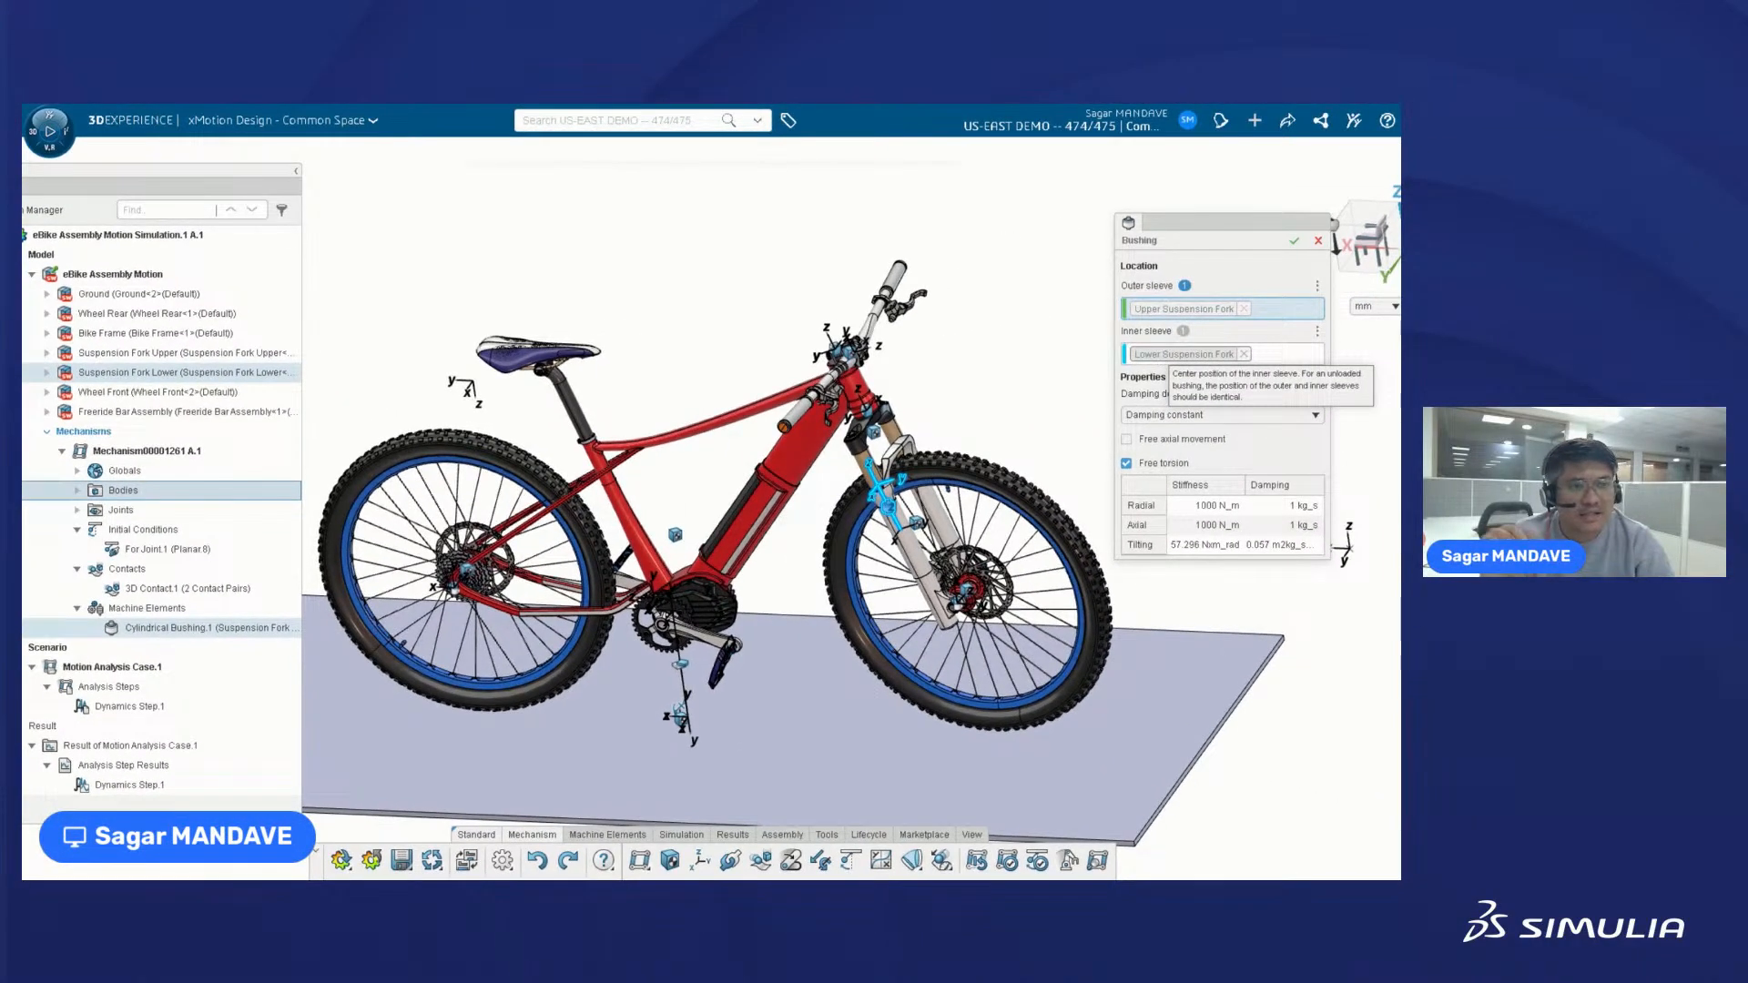
- Review the bushing's damping definition options, turn off Free torsion, and cancel the bushing edit
left_click(1216, 419)
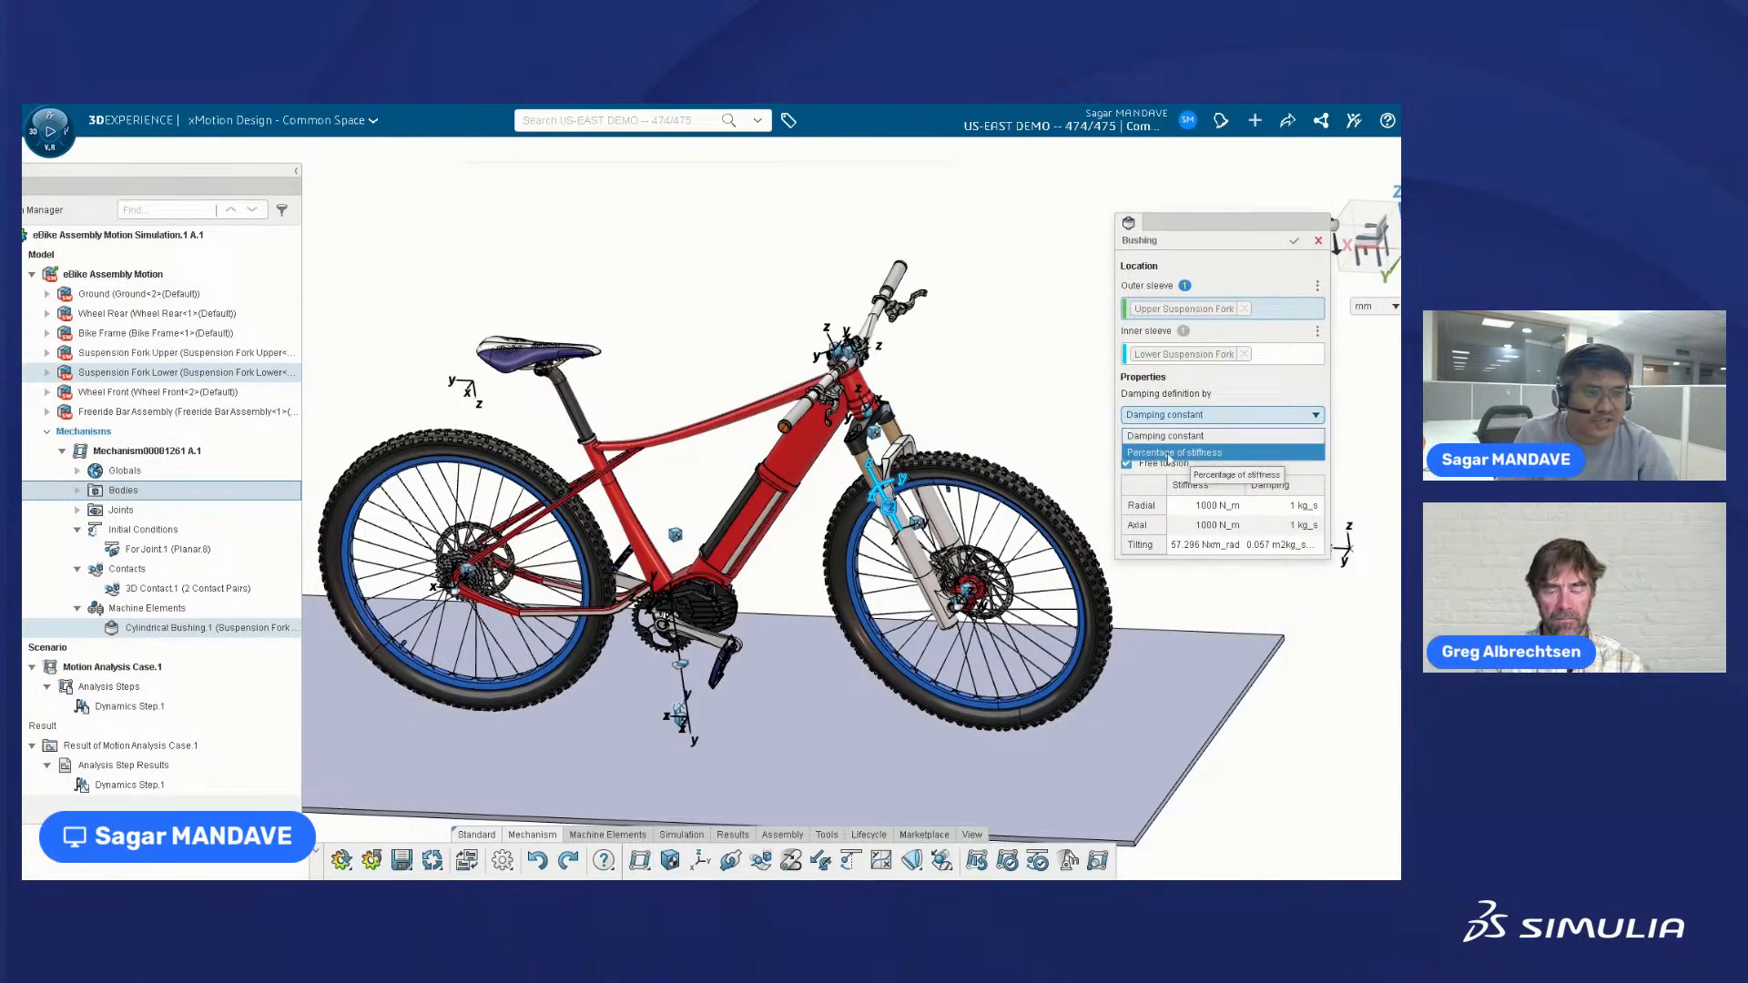
left_click(1207, 418)
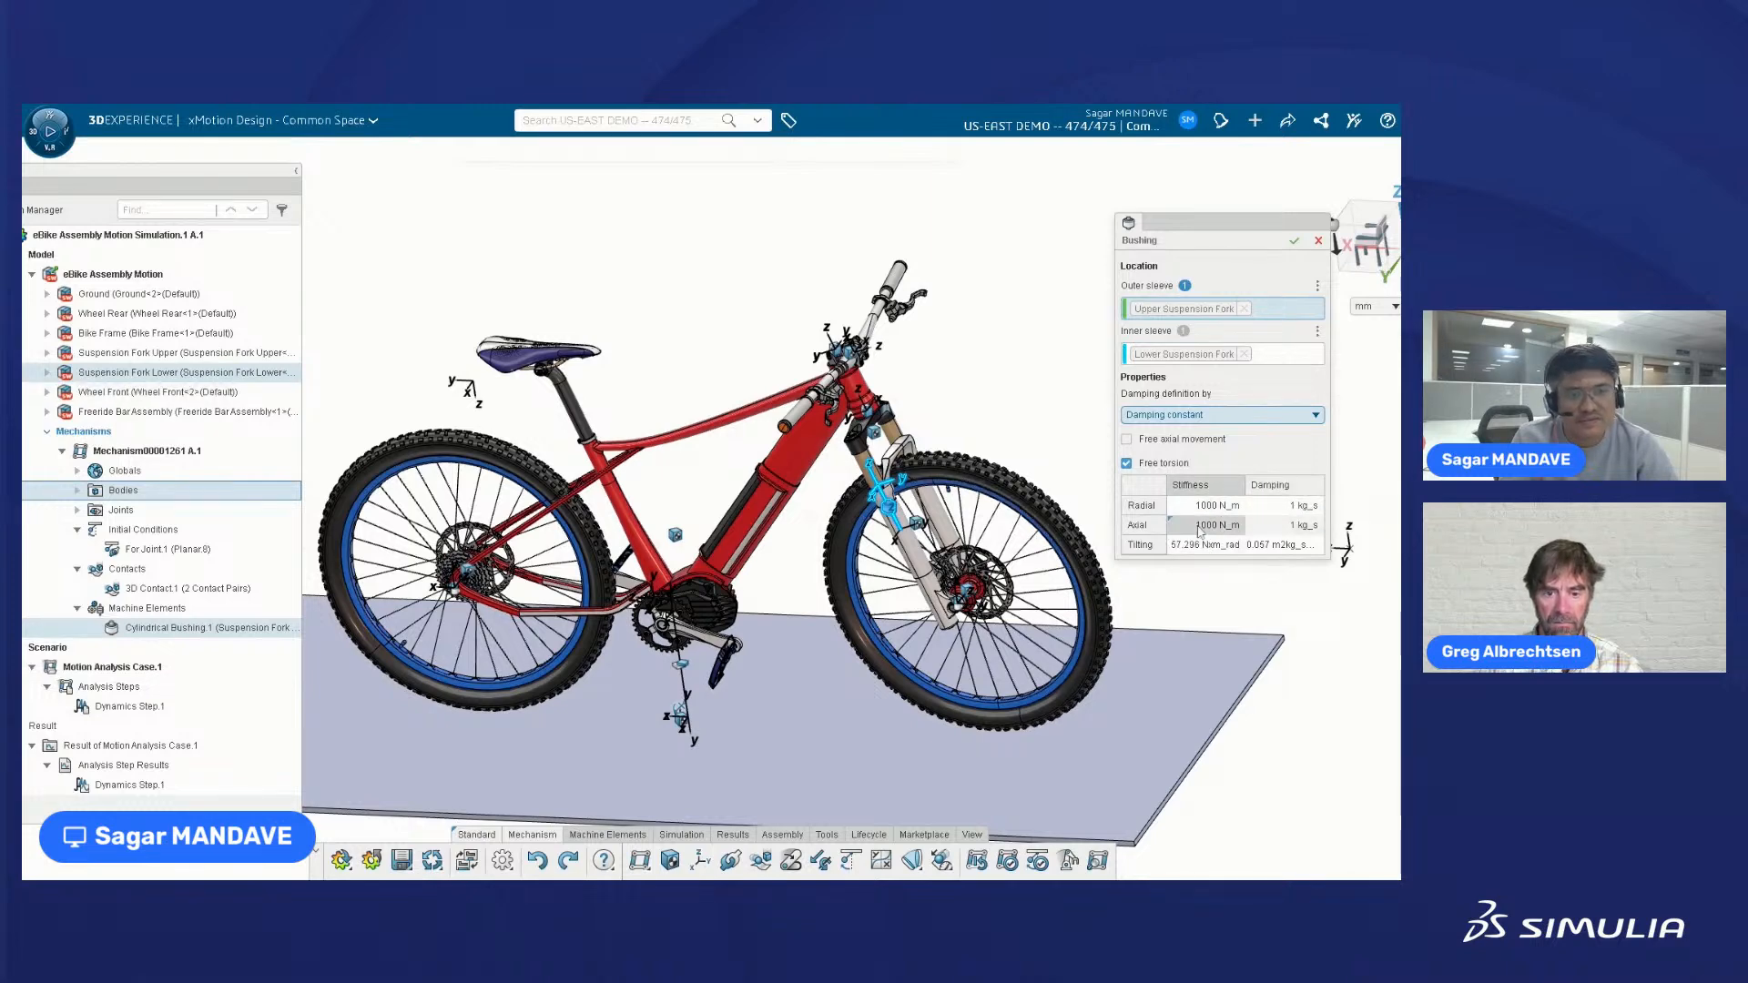
left_click(1126, 465)
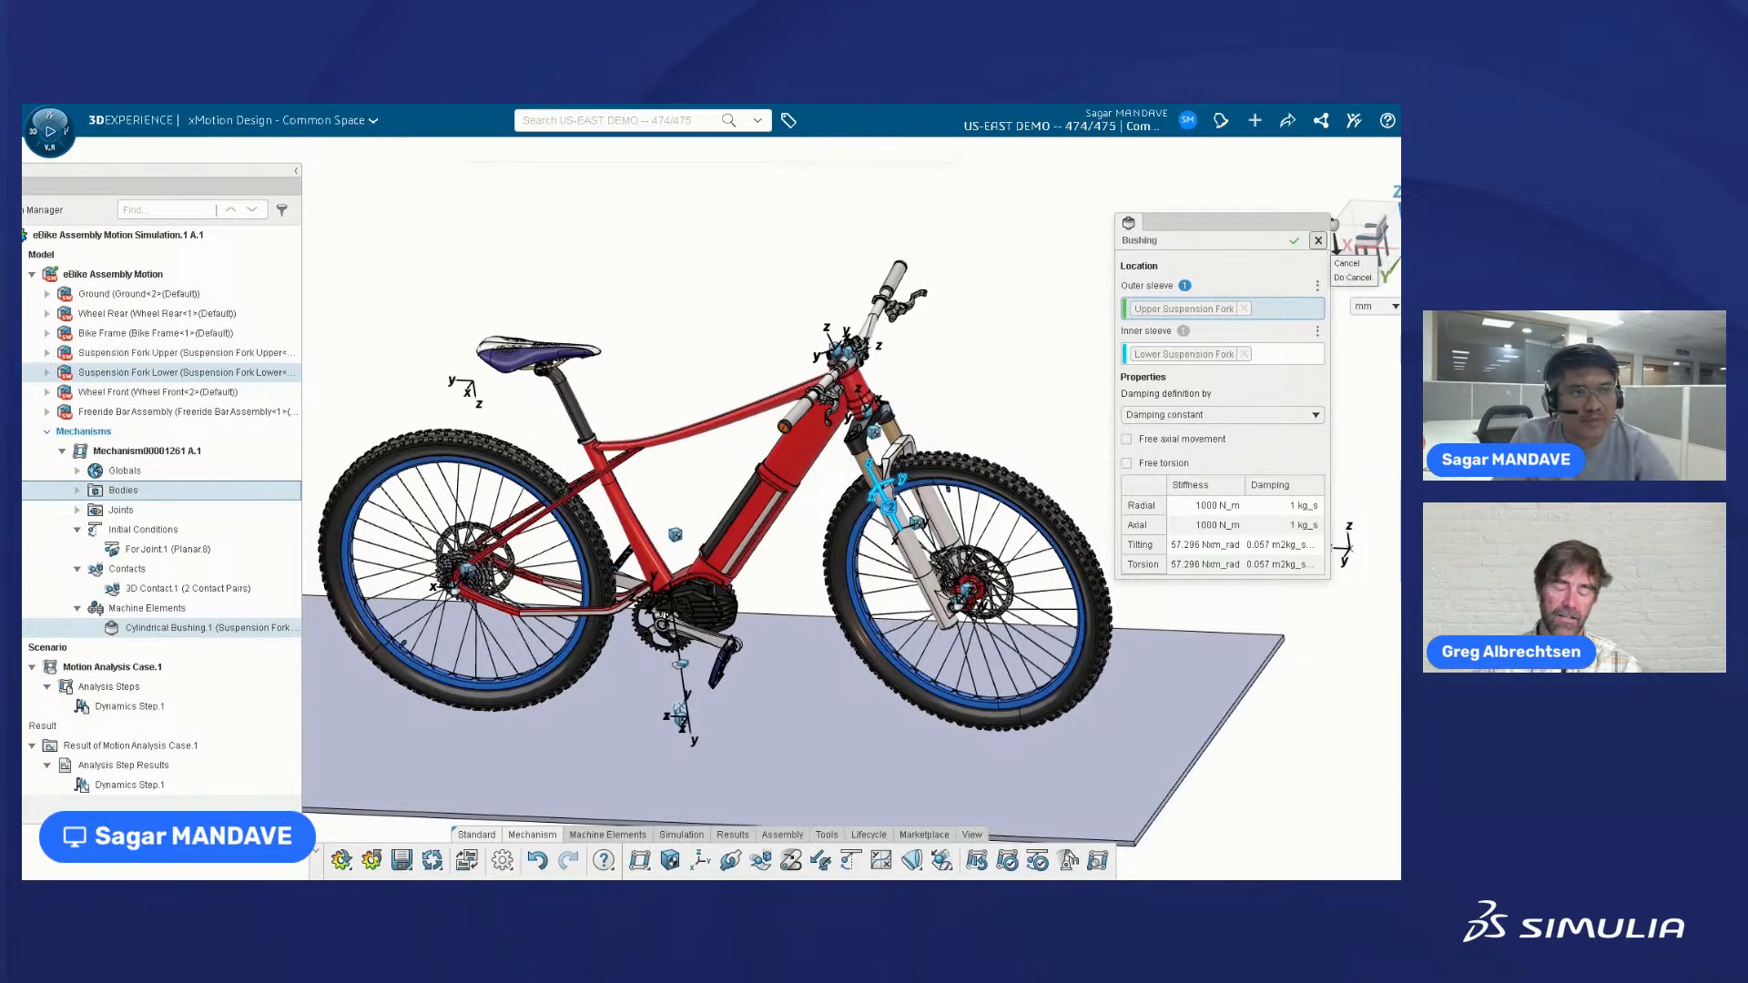
left_click(1317, 240)
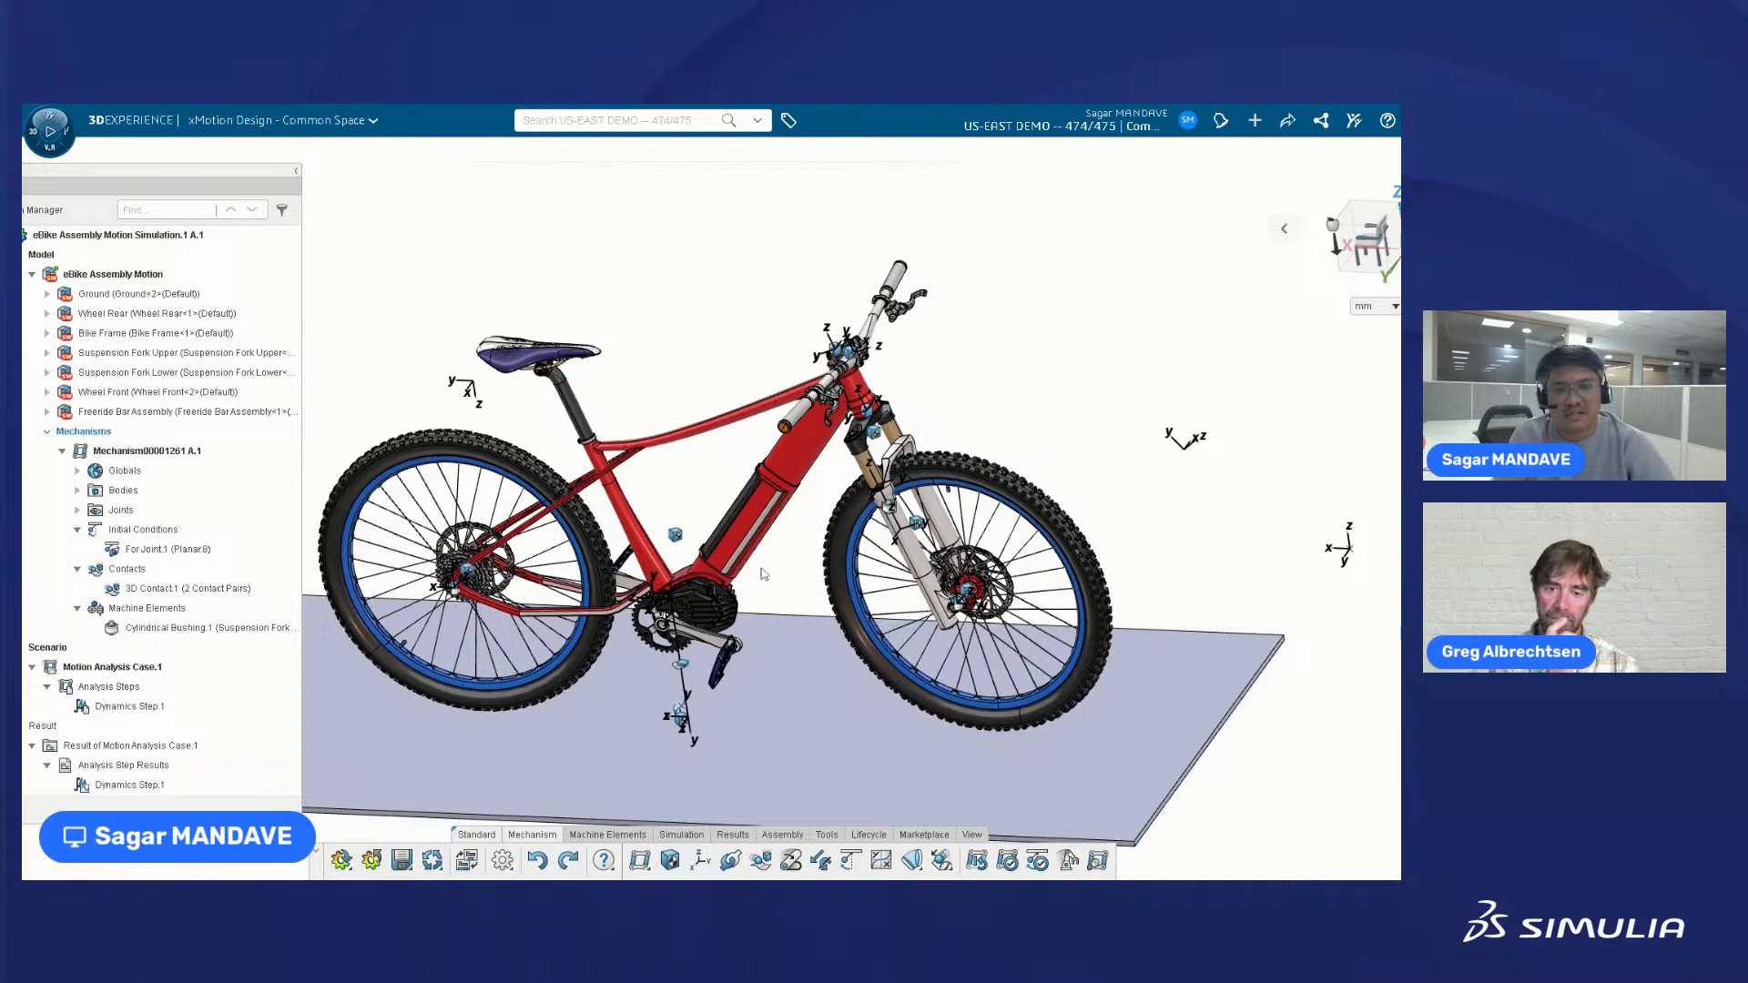
- Look through the machine element and simulation commands available for the motion analysis case
scroll(772, 569, "down", 1)
scroll(772, 569, "down", 1)
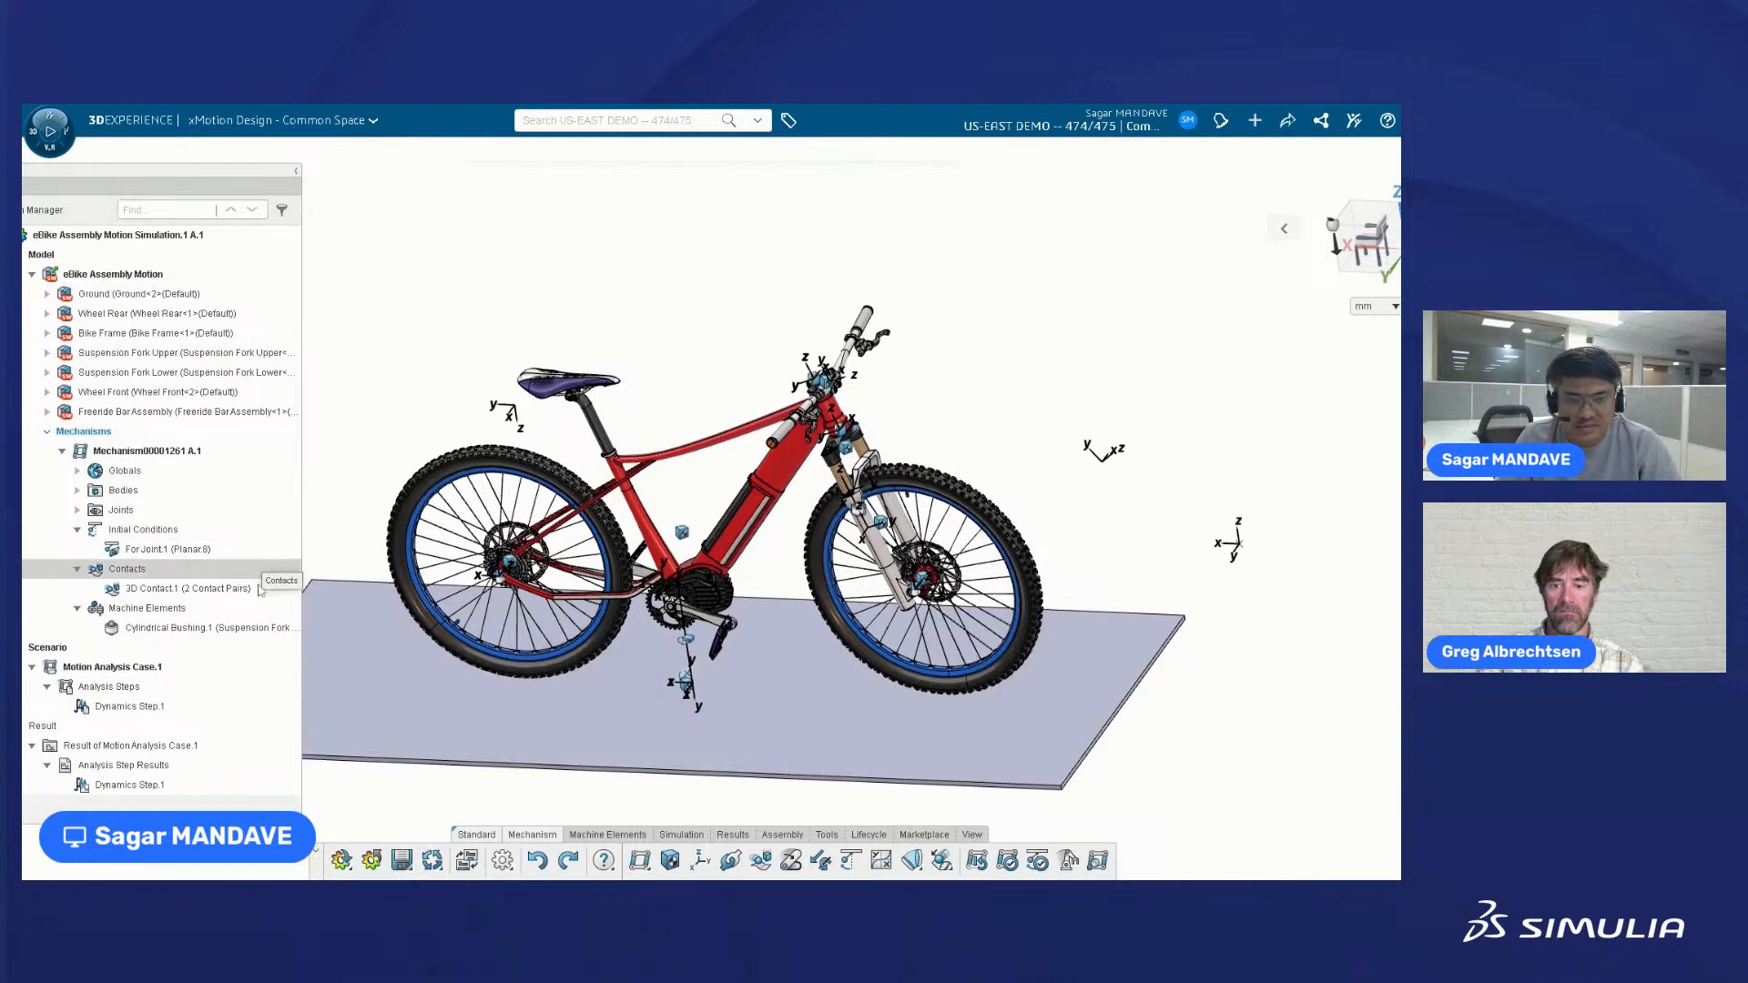
left_click(593, 836)
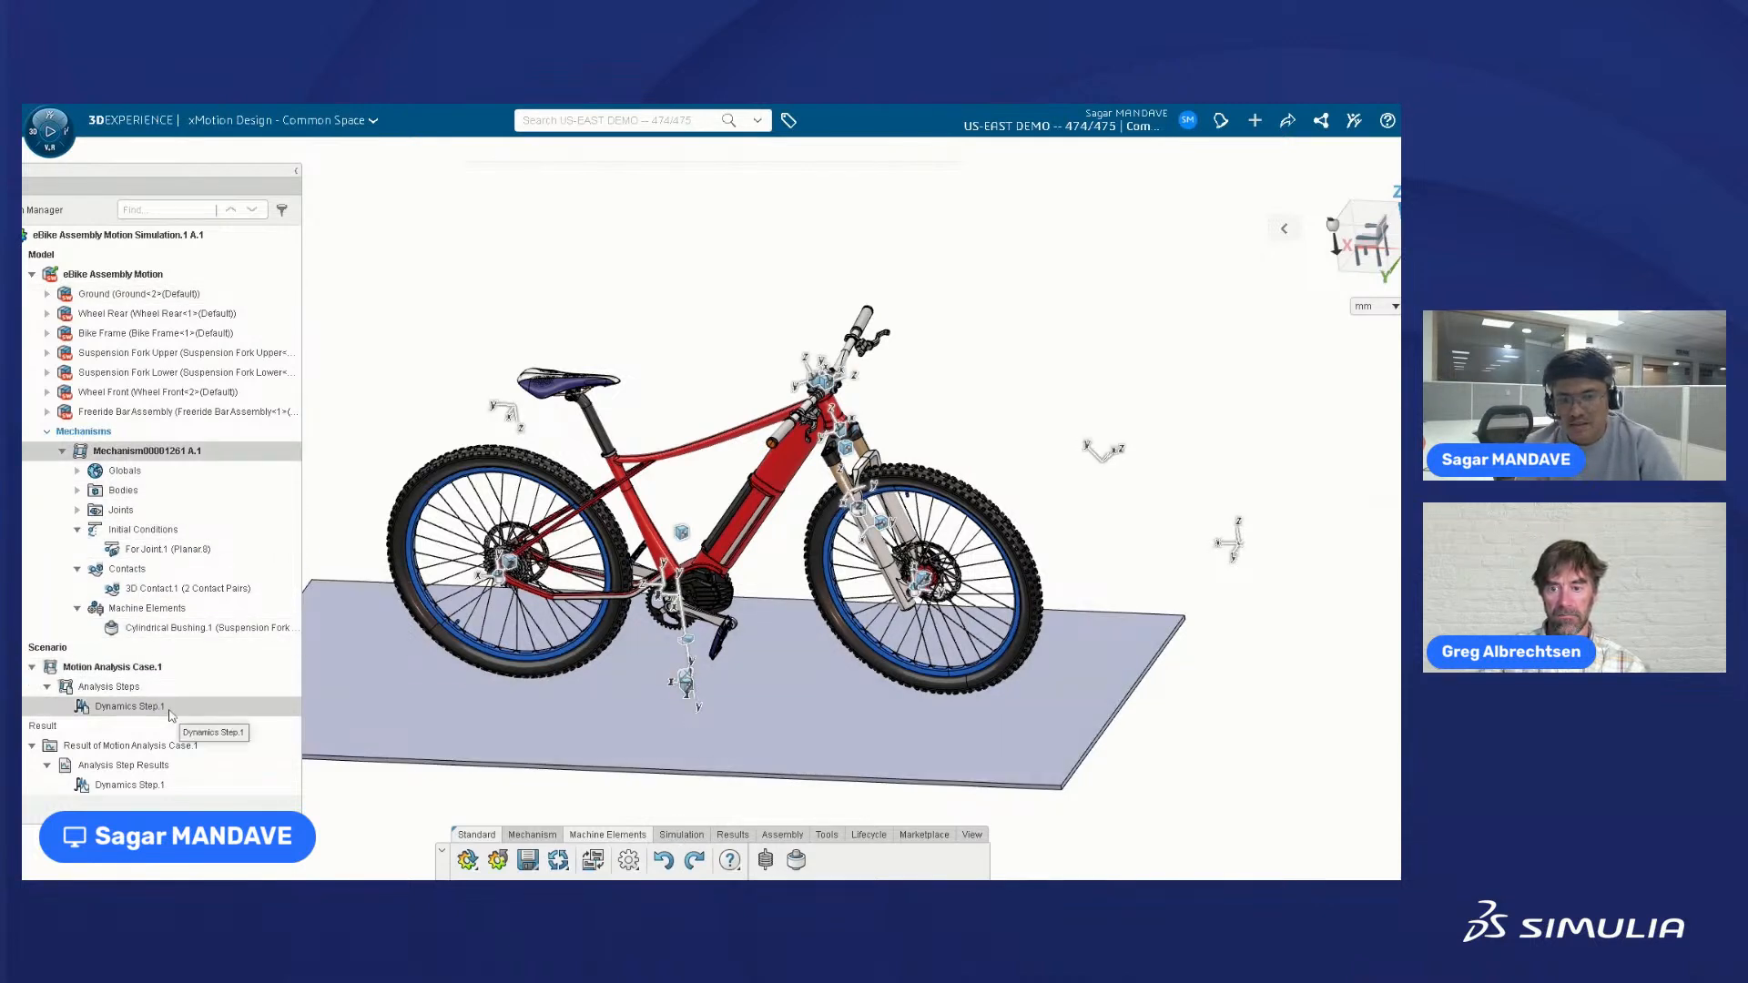
left_click(672, 837)
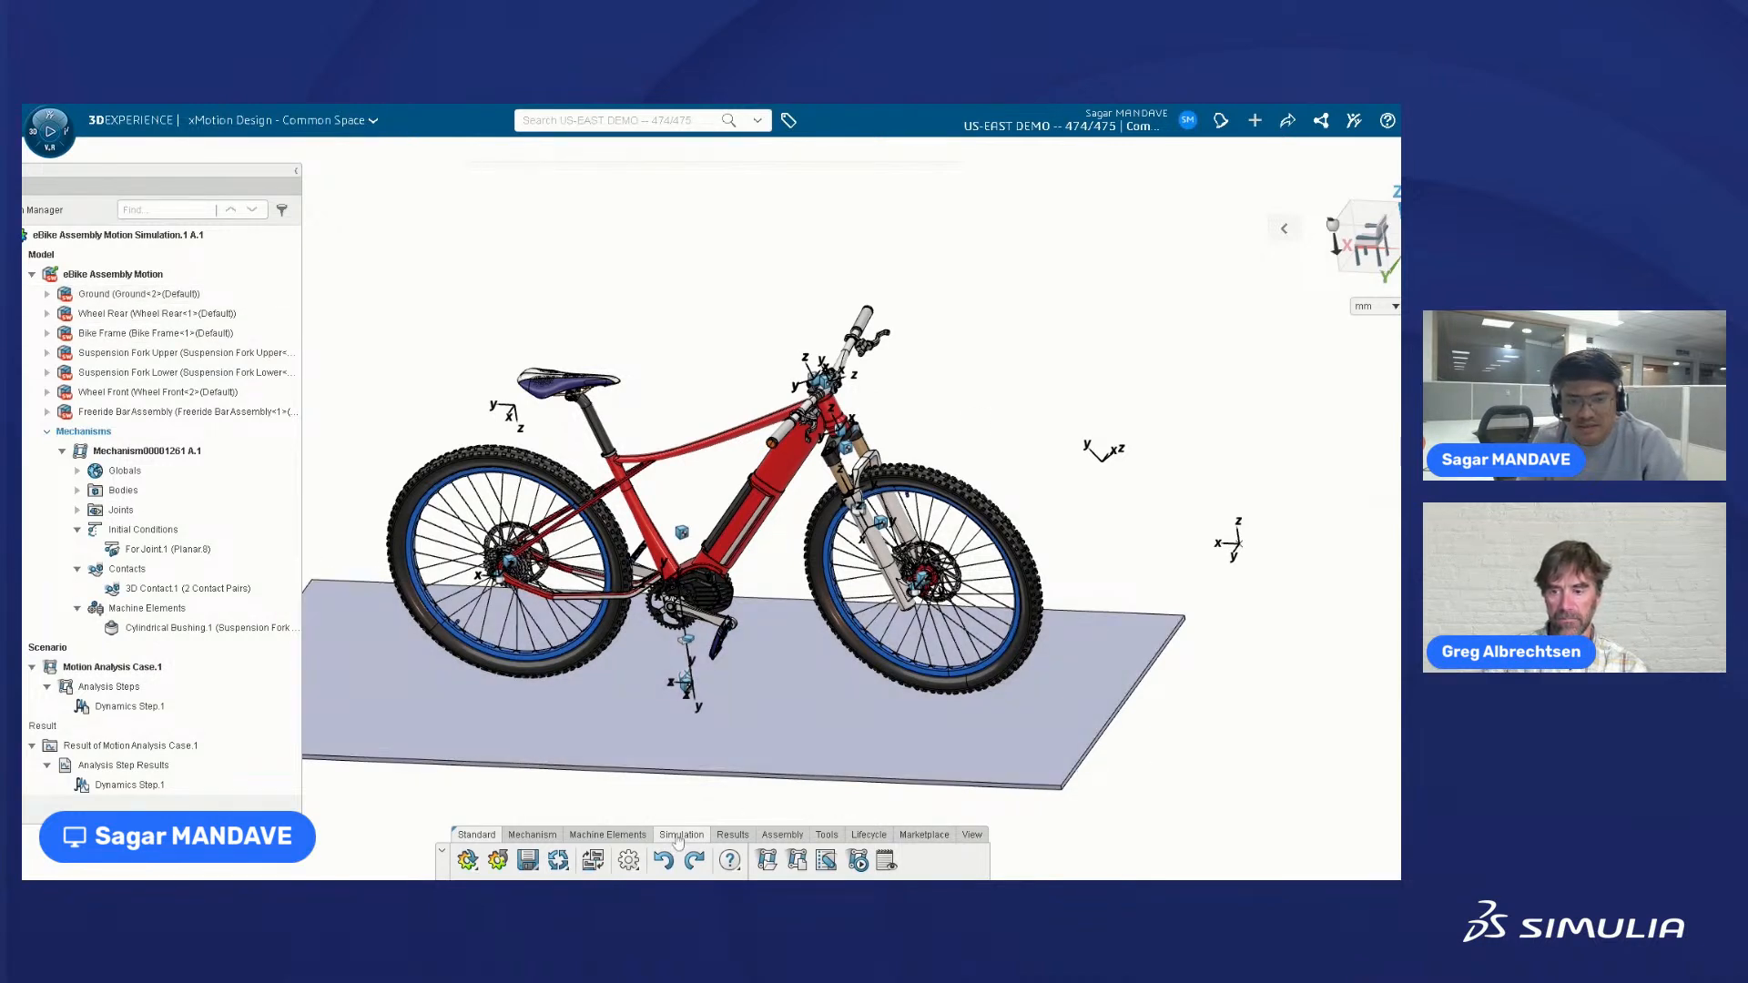
left_click(858, 865)
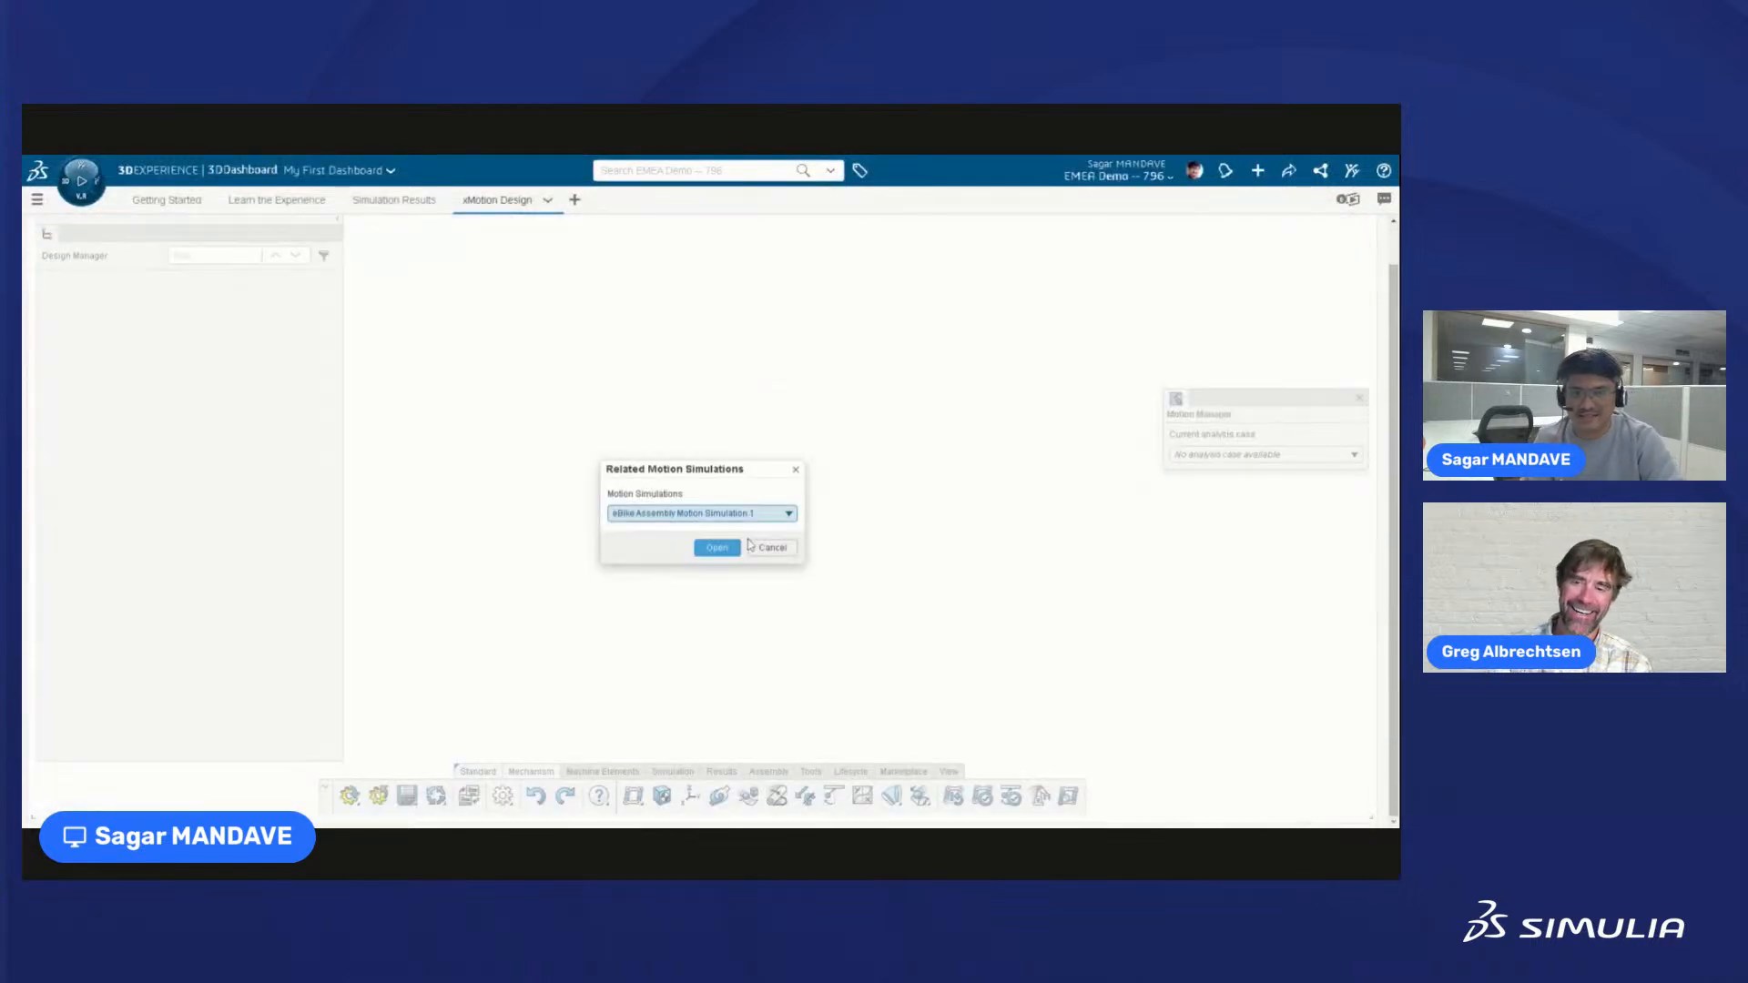
- Open the related motion simulation eBike Assembly Motion Simulation.1 and orient the bike to a side view
left_click(723, 550)
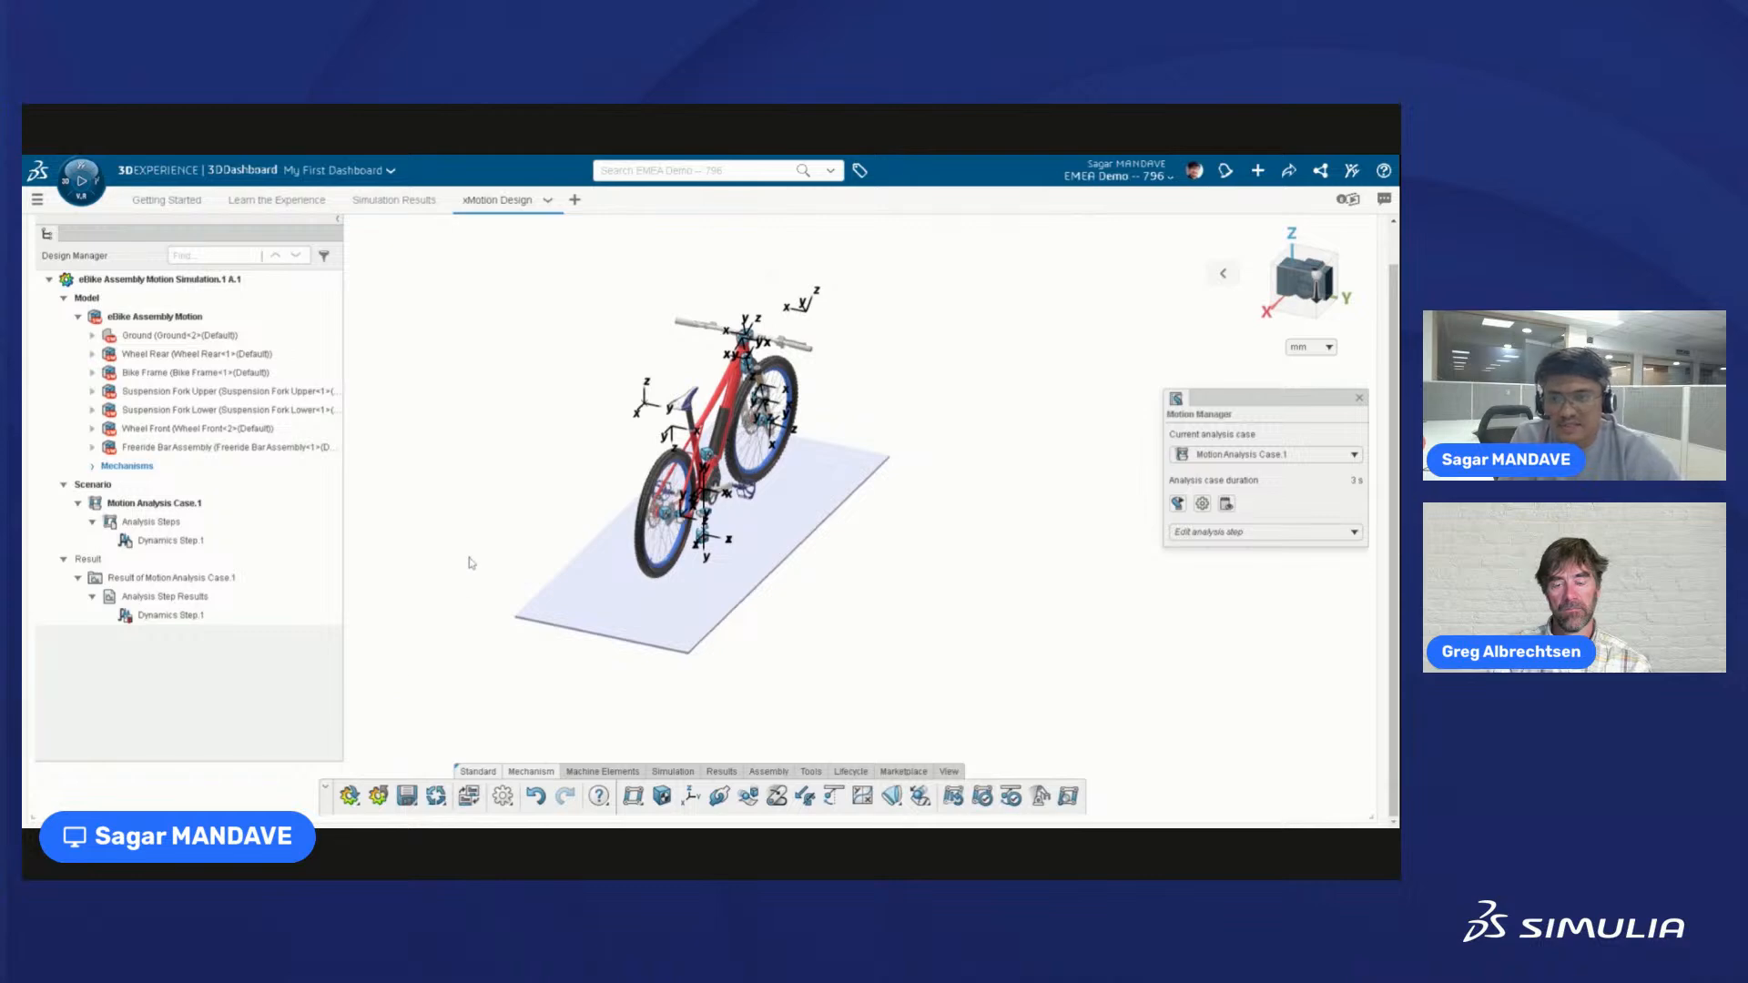
middle_click_drag(476, 670, 445, 657)
left_click(1351, 308)
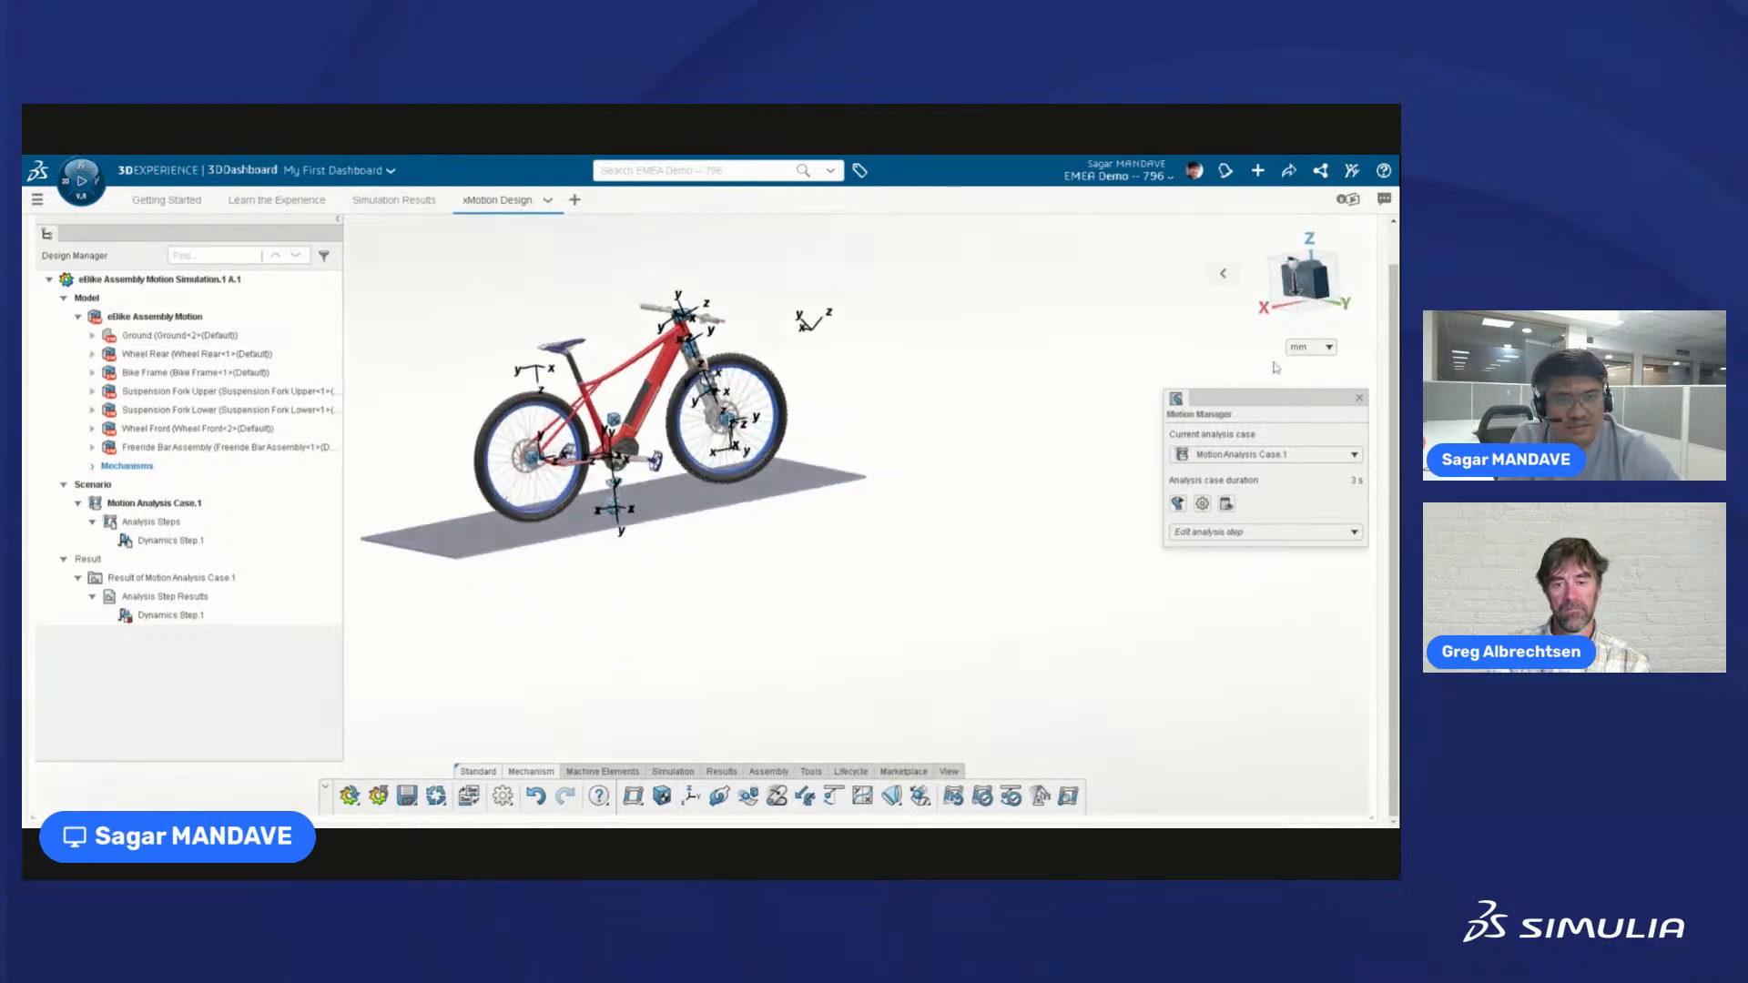
scroll(443, 312, "up", 5)
scroll(460, 326, "down", 2)
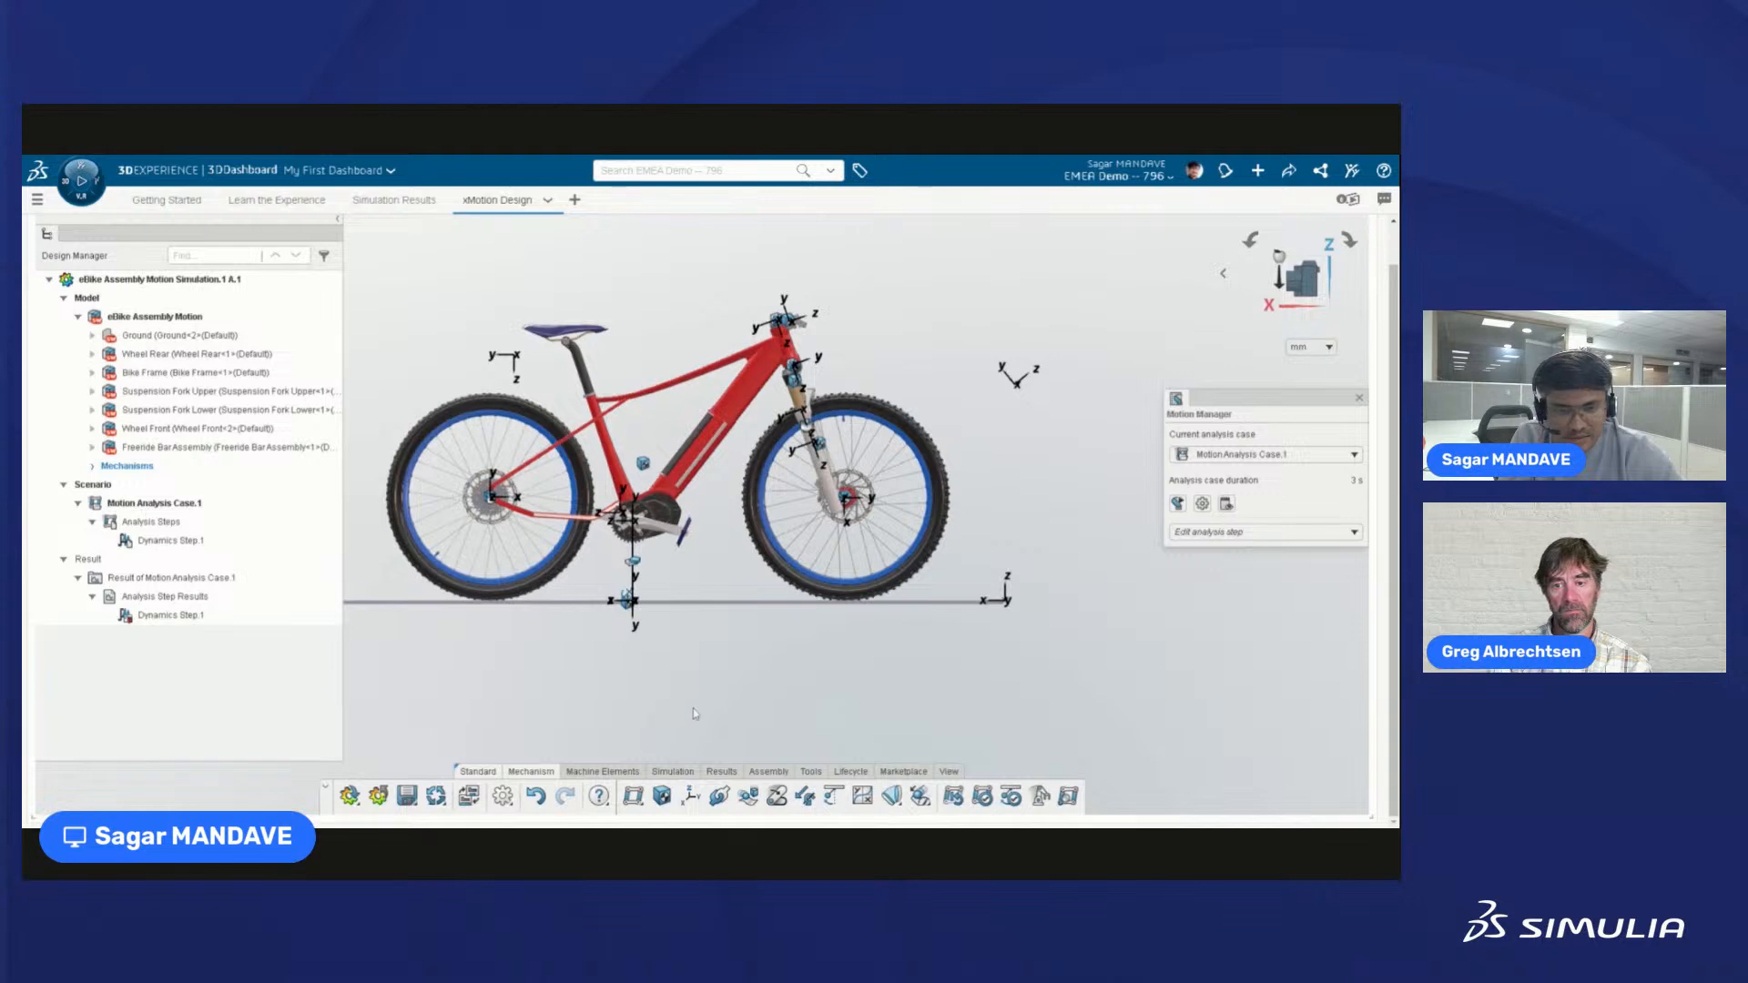
- Play the Dynamics Step.1 result animation from its start to examine the bike dropping onto the ground, and close the playback
left_click(707, 773)
left_click(207, 619)
left_click(785, 797)
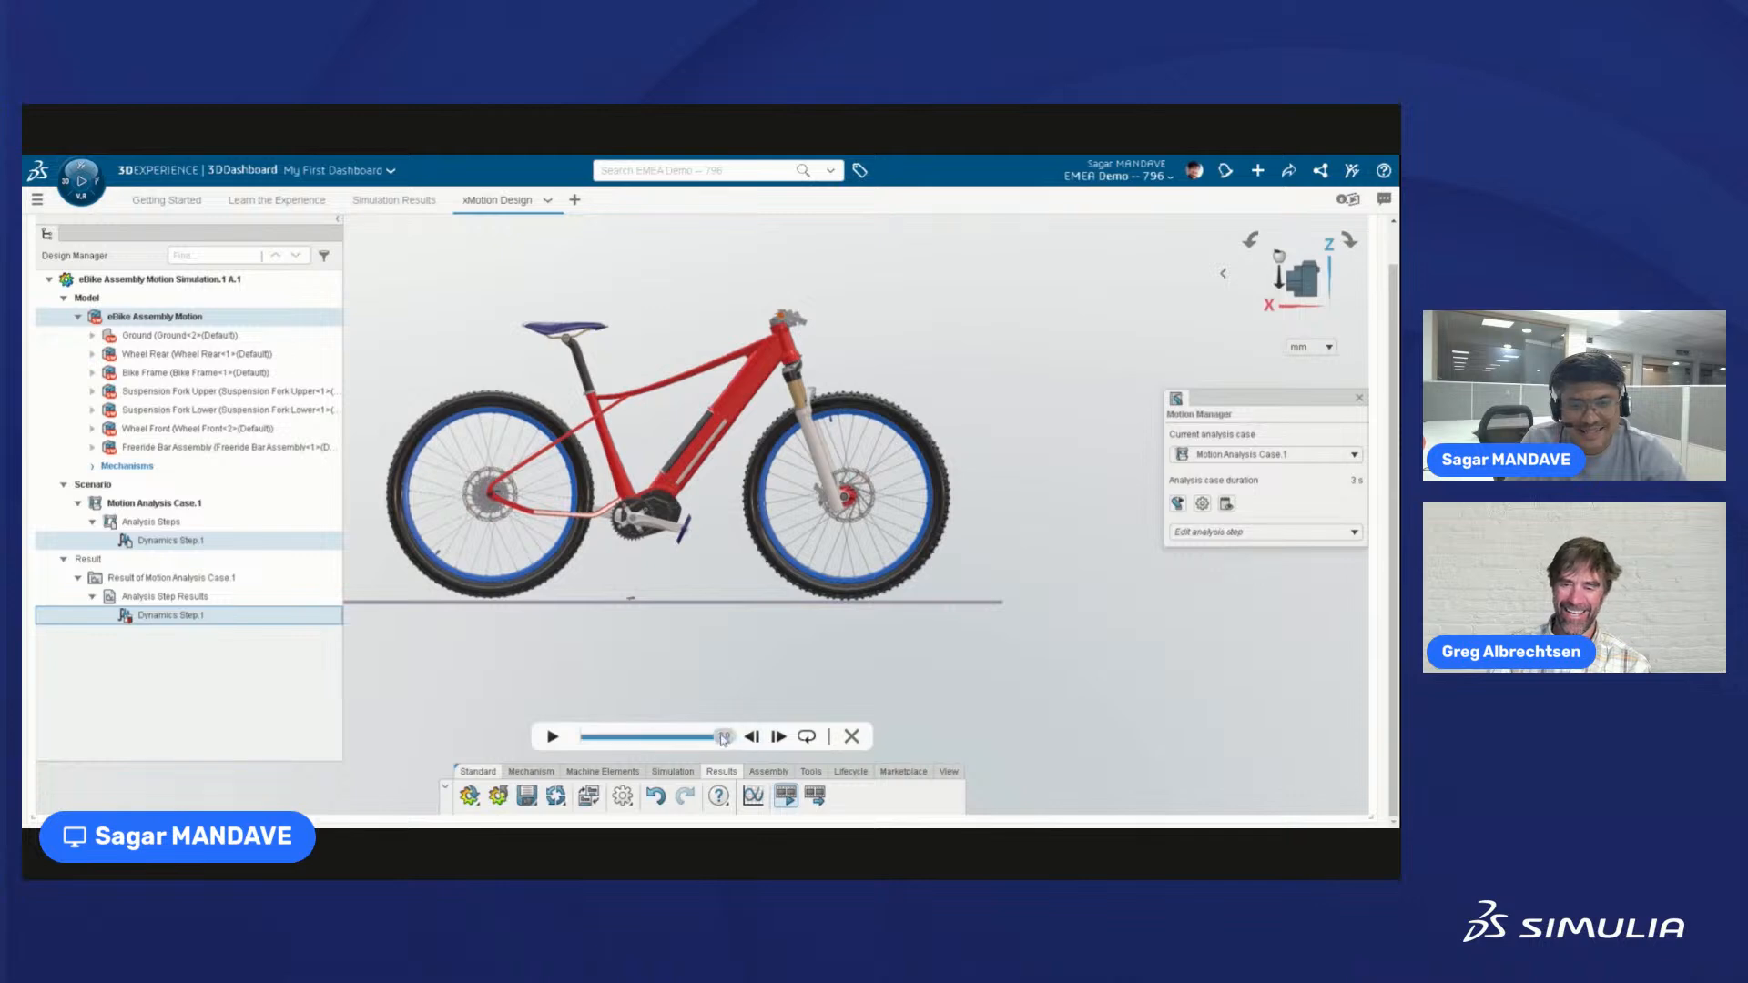
left_click_drag(723, 740, 573, 740)
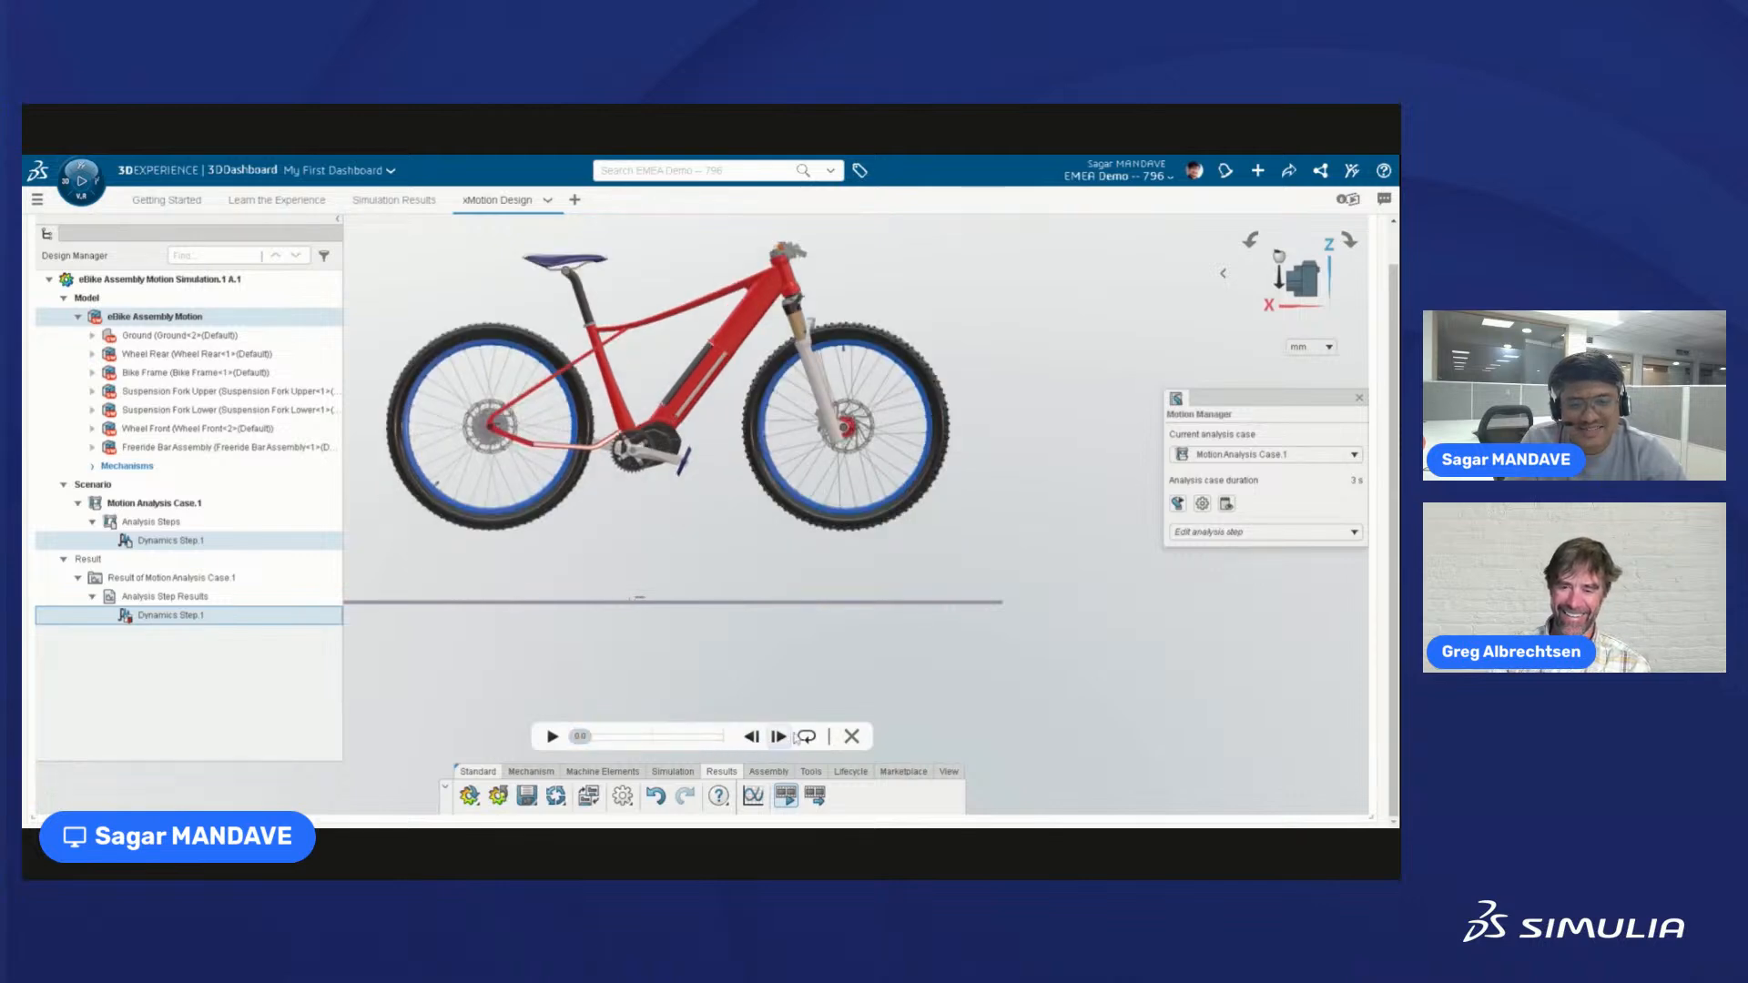
left_click(553, 737)
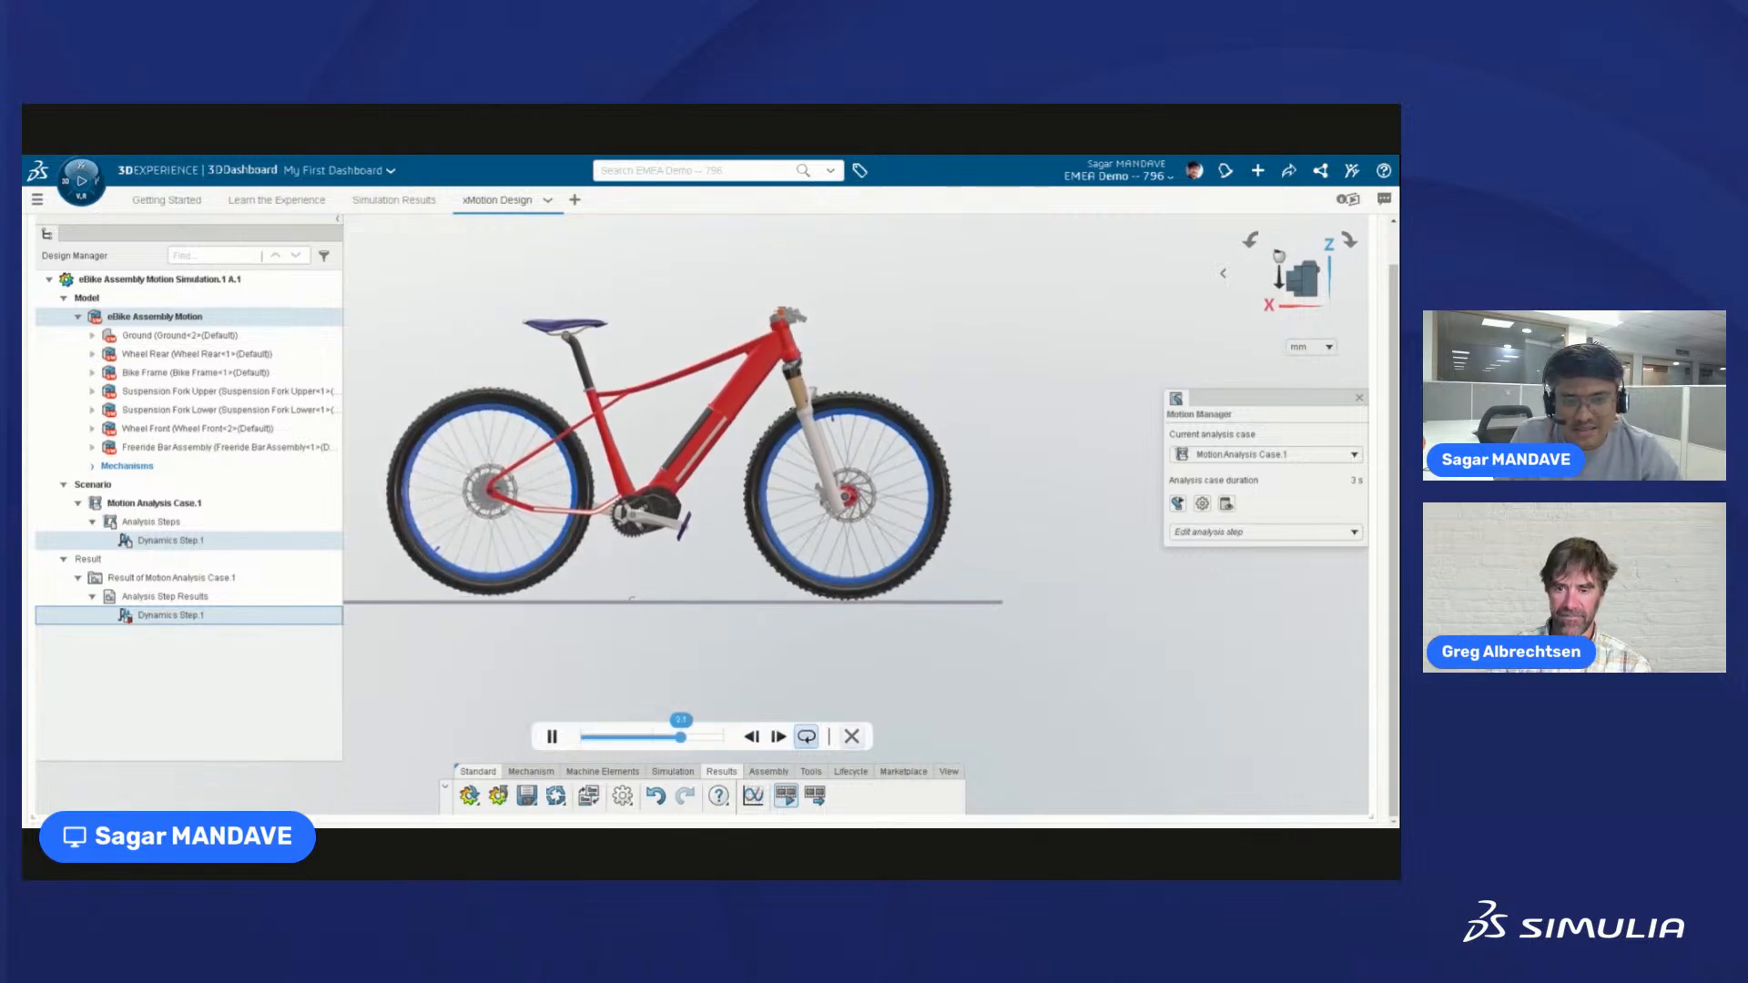
left_click(851, 737)
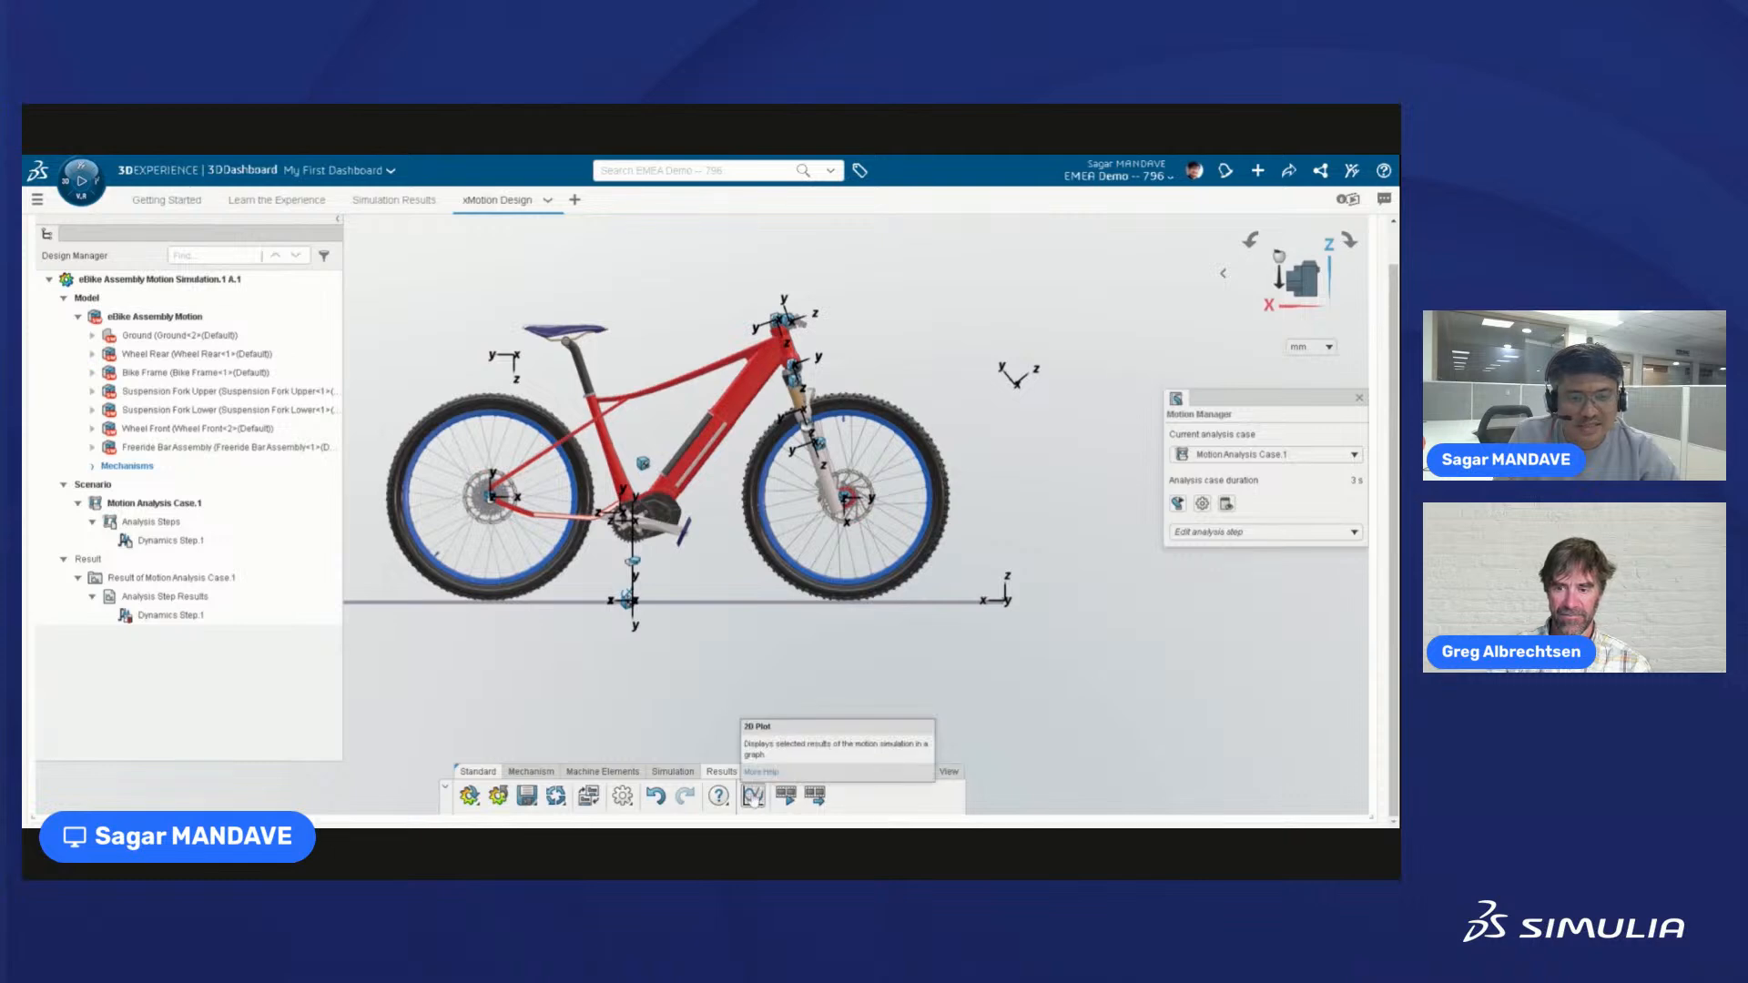
- Start a 2D plot of the Dynamics Step.1 result, arrange its dialog and graph side by side, and open the element type filter
left_click(752, 798)
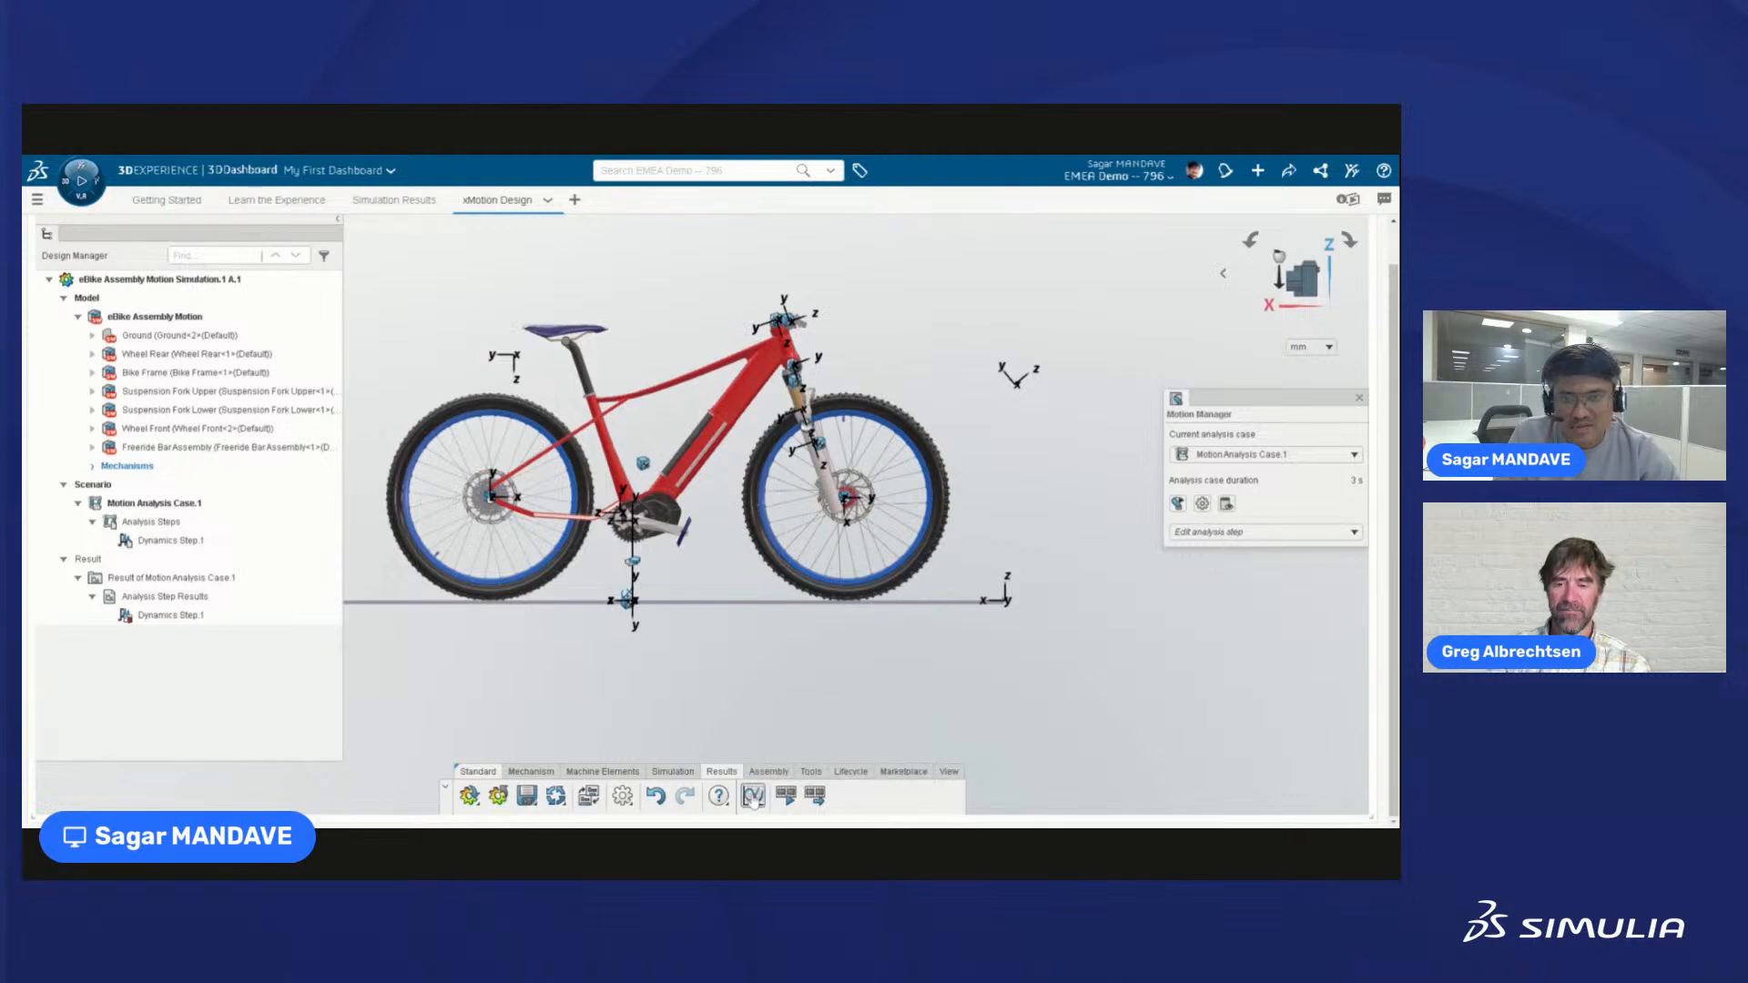
left_click_drag(380, 221, 1034, 291)
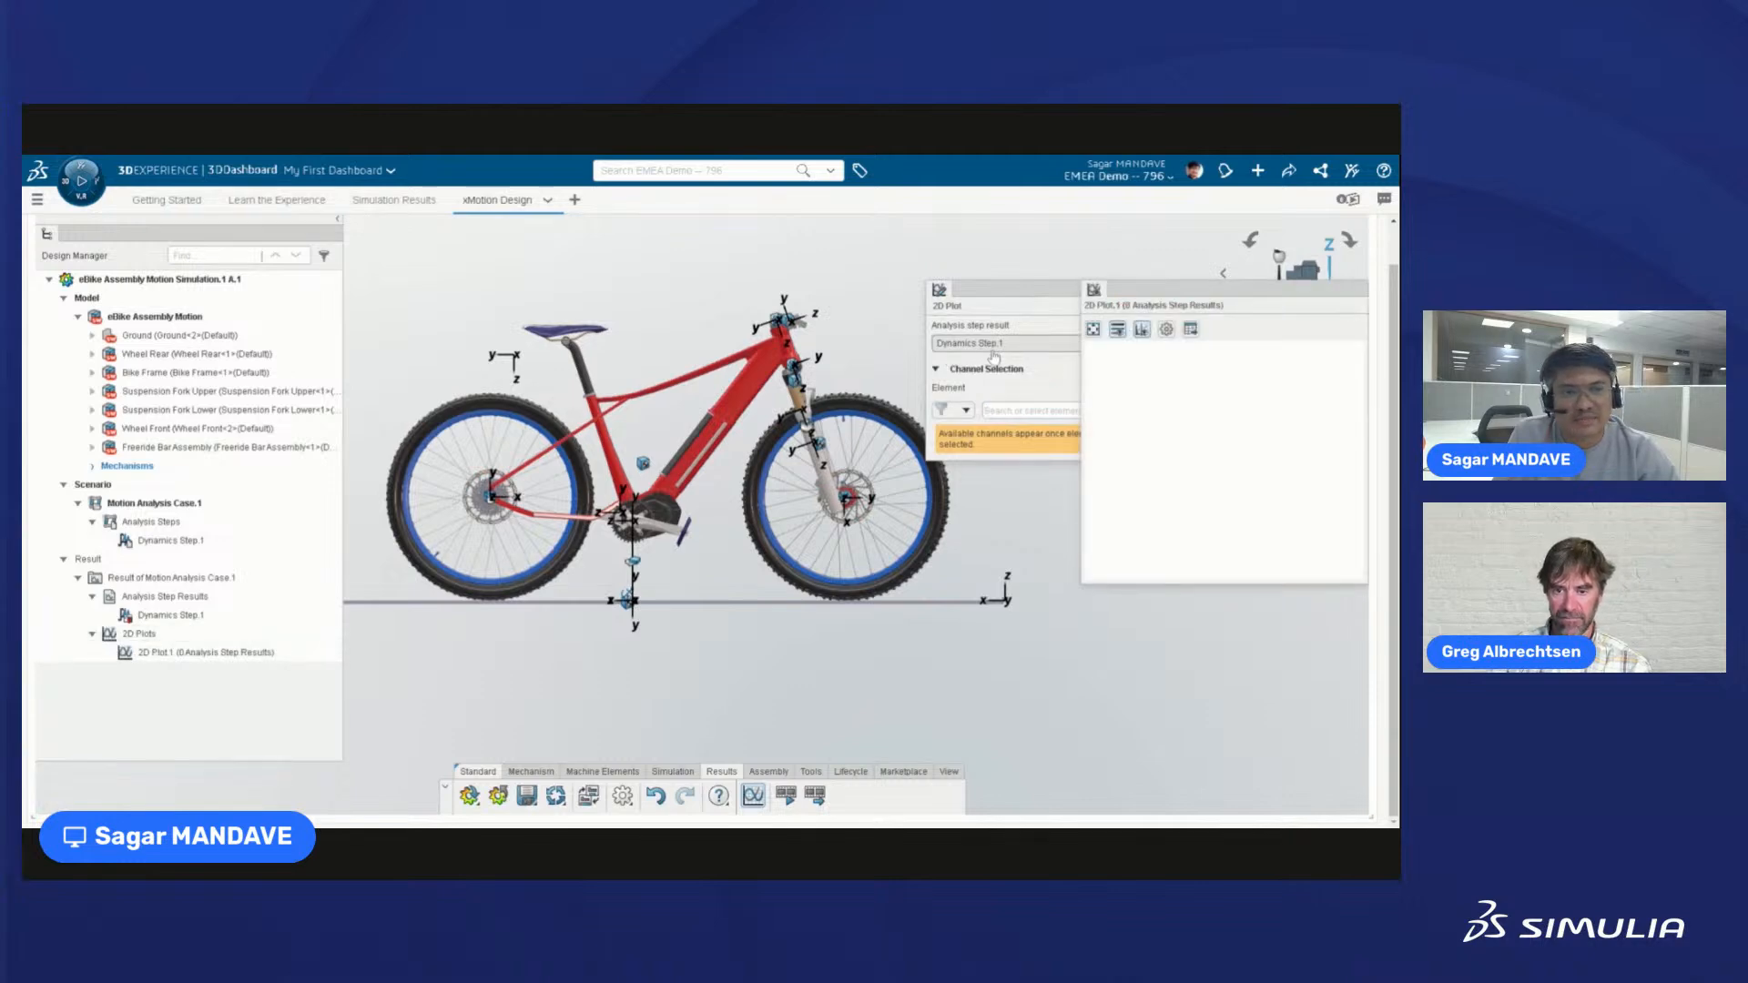
left_click_drag(1034, 294, 942, 285)
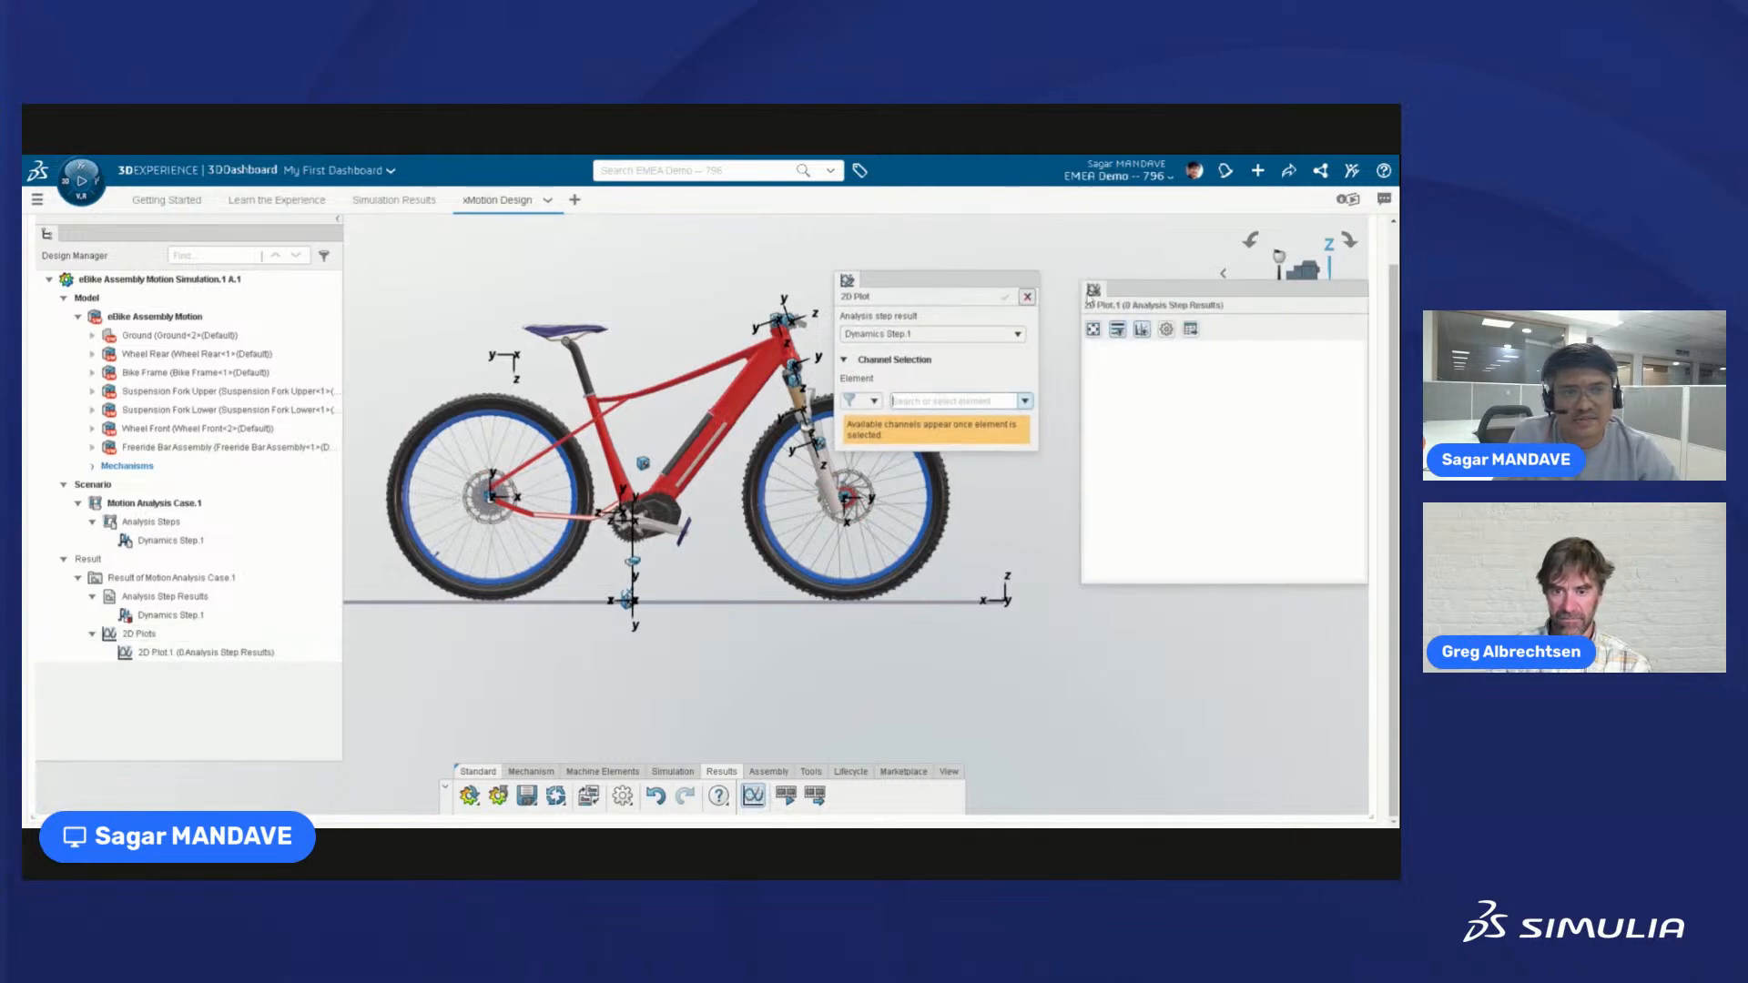
left_click_drag(1144, 298, 1111, 285)
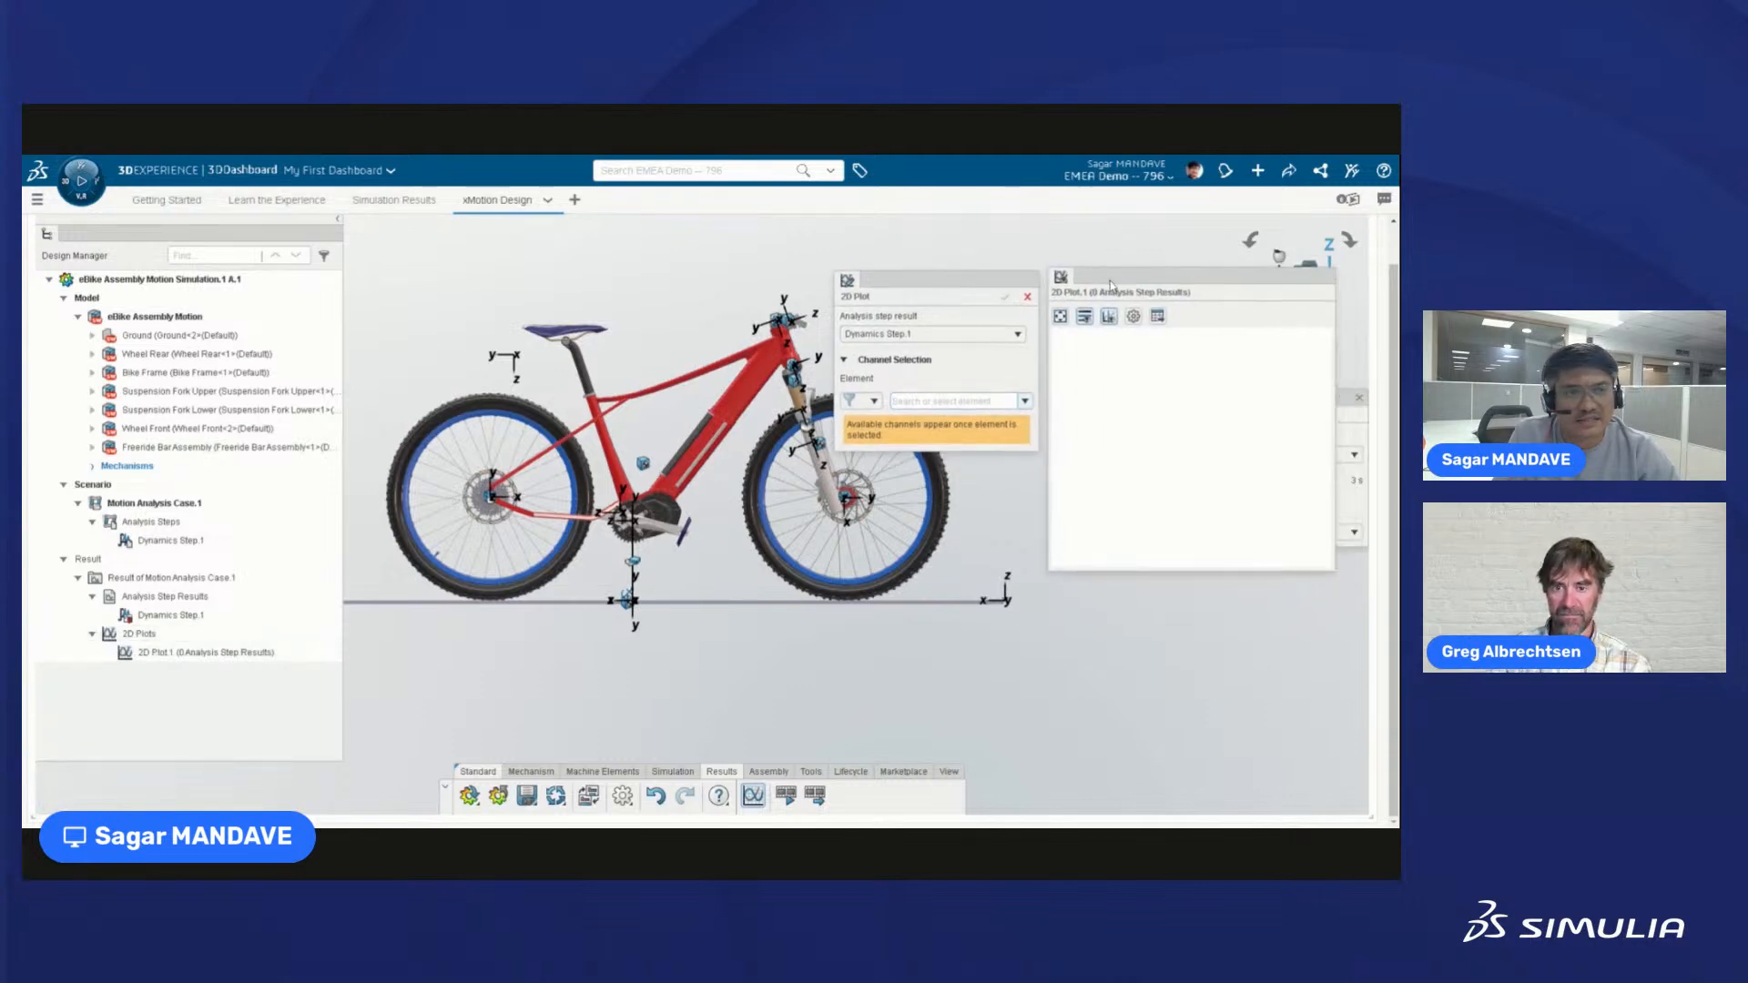
left_click(874, 402)
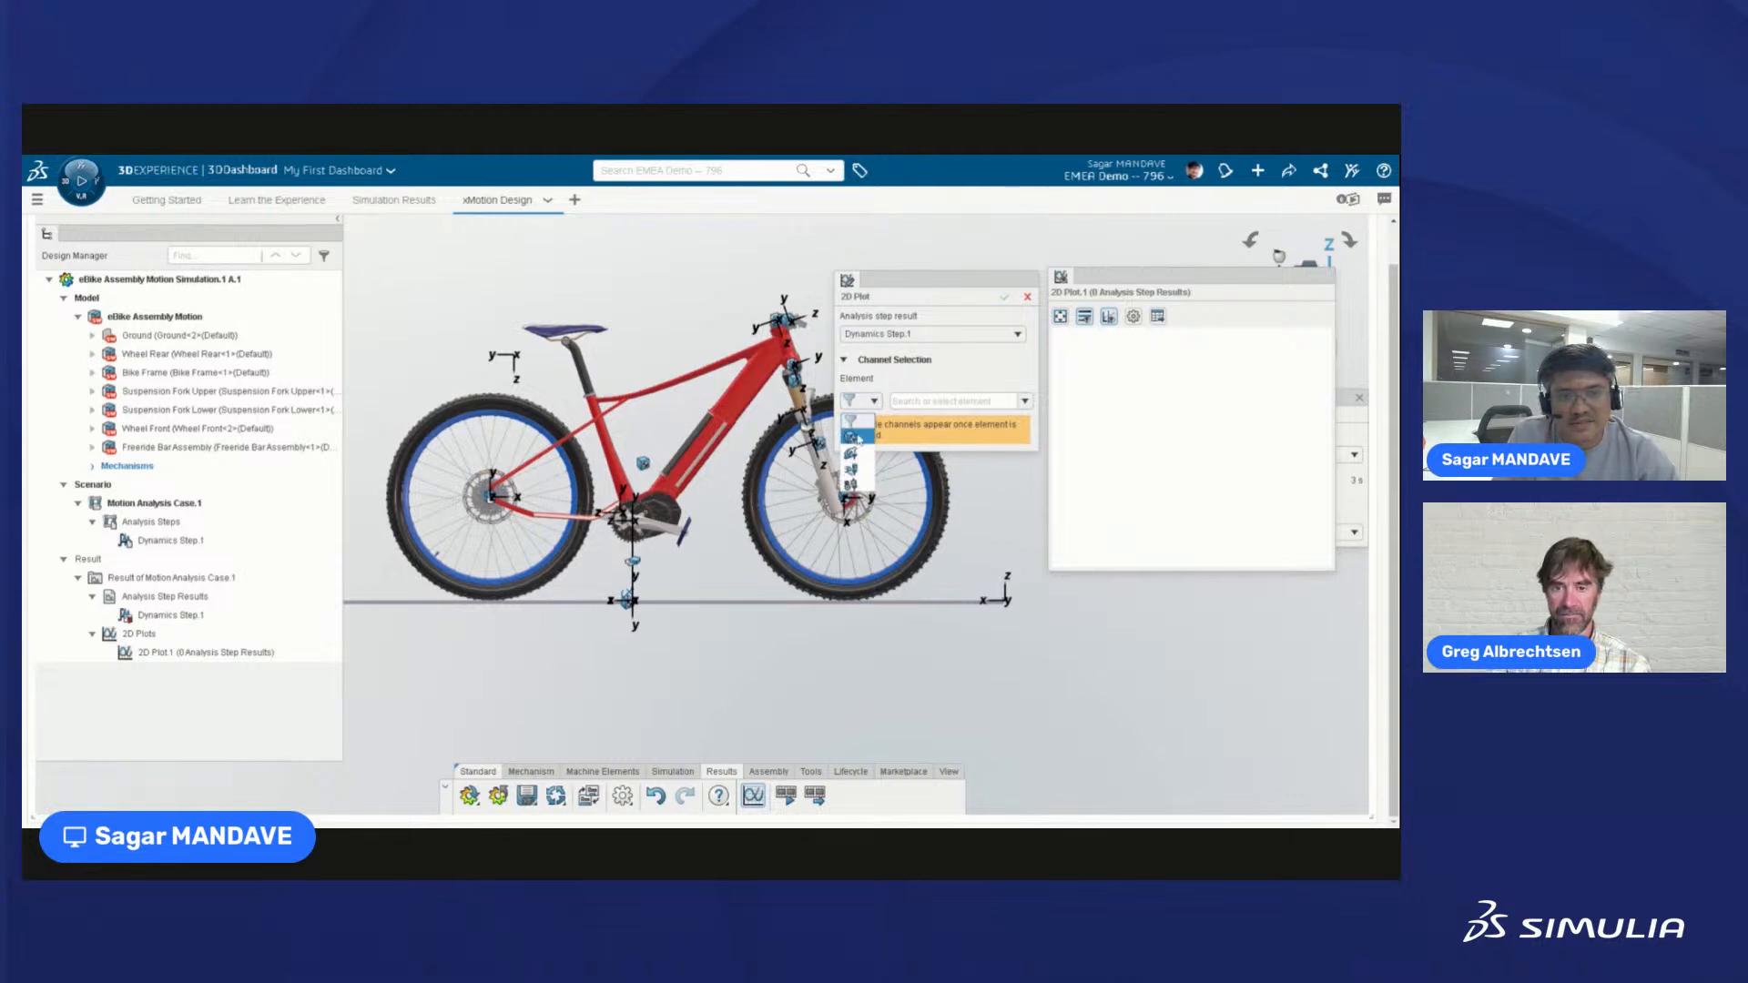